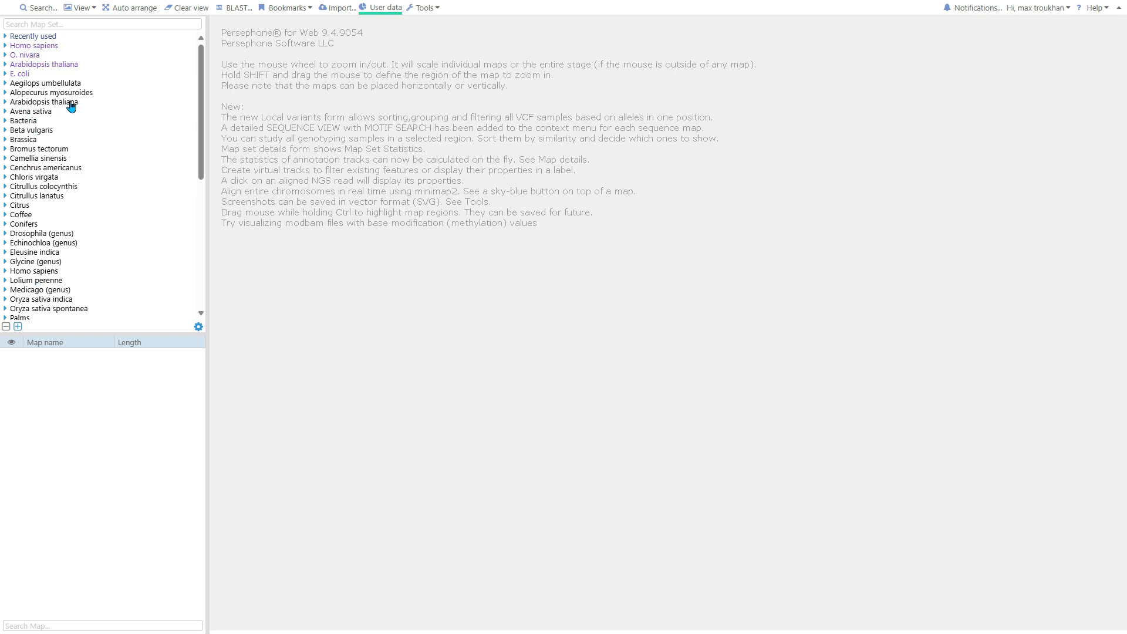
# Open chromosome 1 of the Arabidopsis thaliana TAIR10 map set.
pyautogui.click(28, 103)
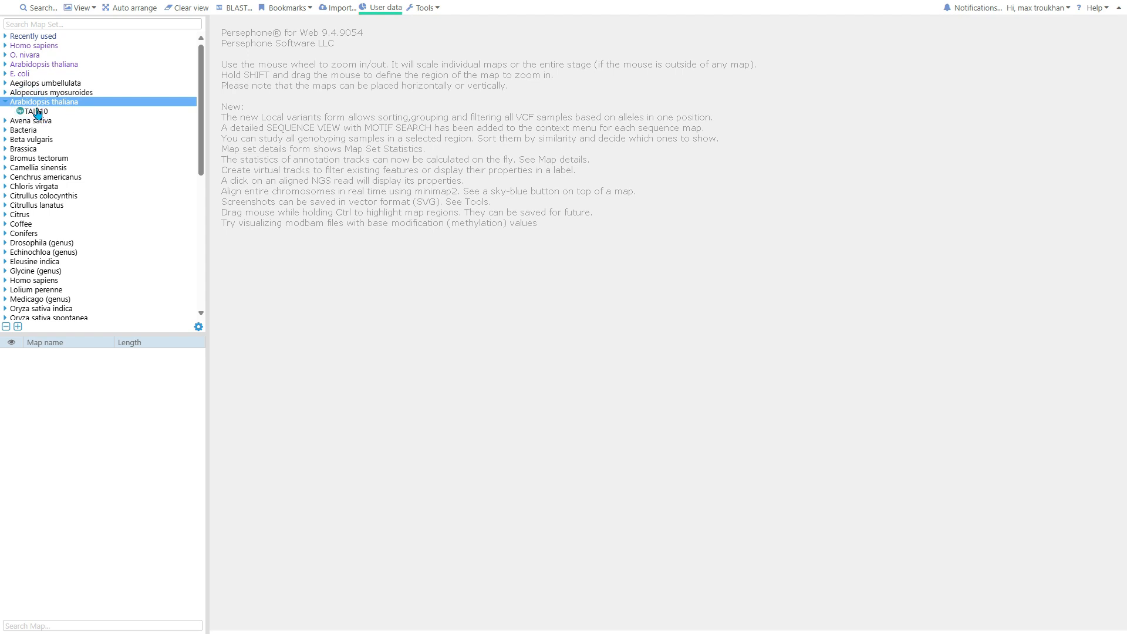
pyautogui.click(37, 112)
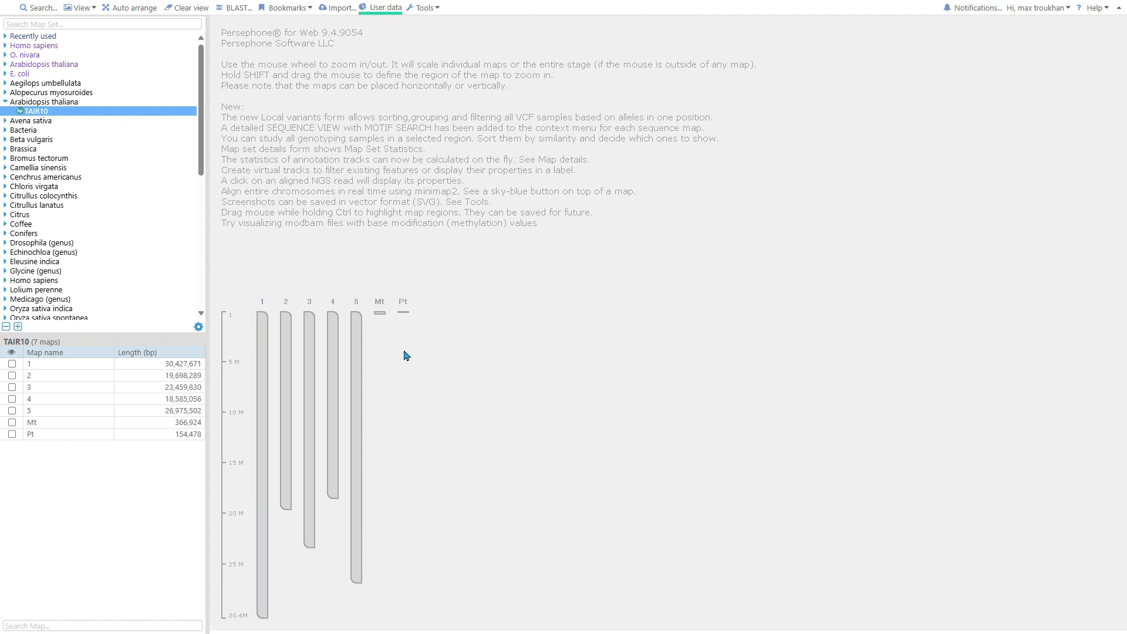
pyautogui.click(264, 338)
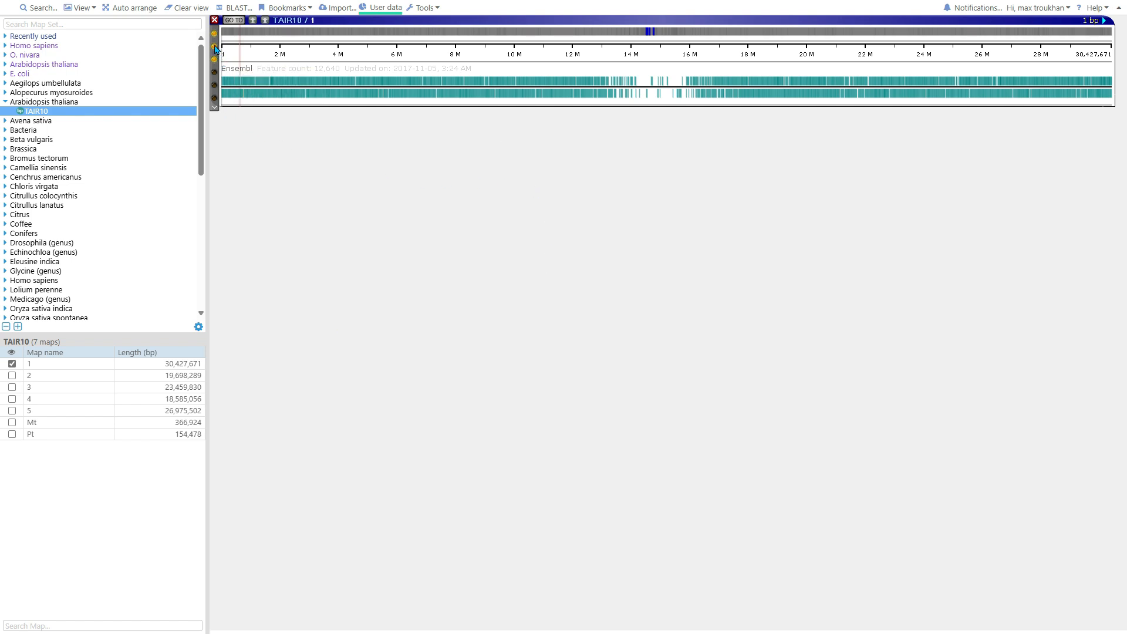
# Explore chromosome 1 by zooming in to the nucleotide sequence, and fit the whole map back in view.
pyautogui.moveTo(216, 50)
pyautogui.scroll(10, 418, 122)
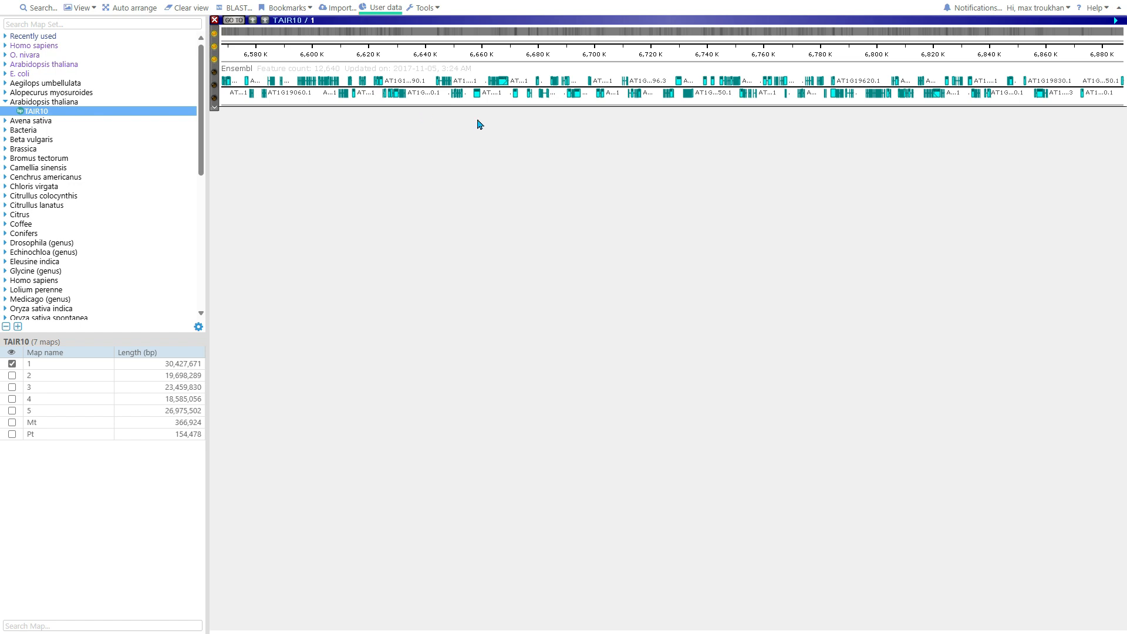
pyautogui.moveTo(498, 77); pyautogui.dragTo(411, 95)
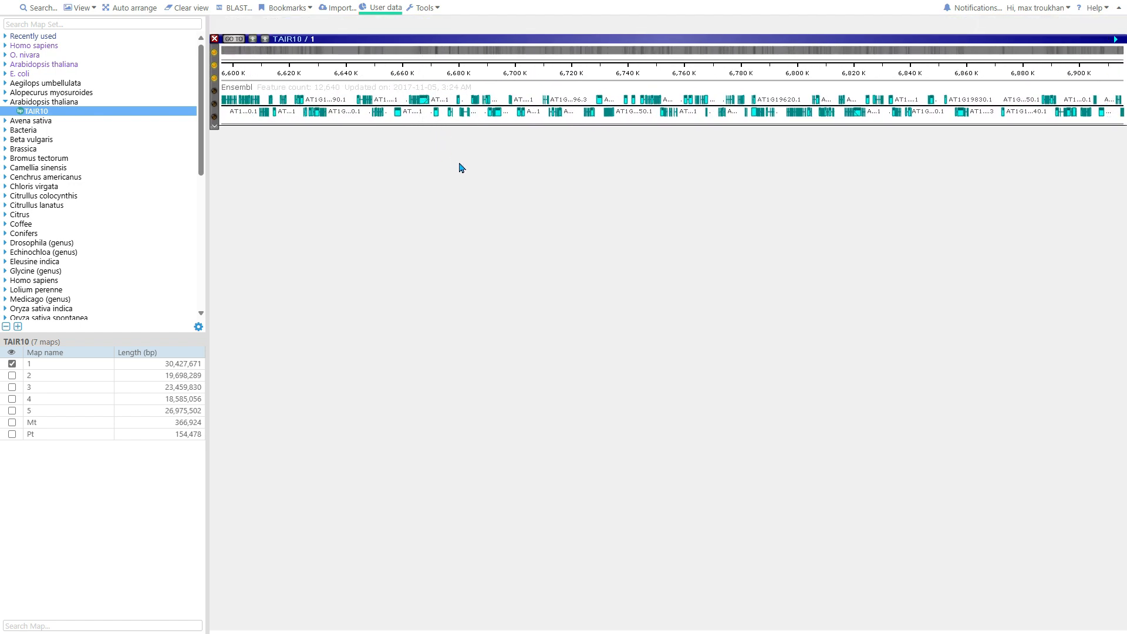
pyautogui.doubleClick(442, 88)
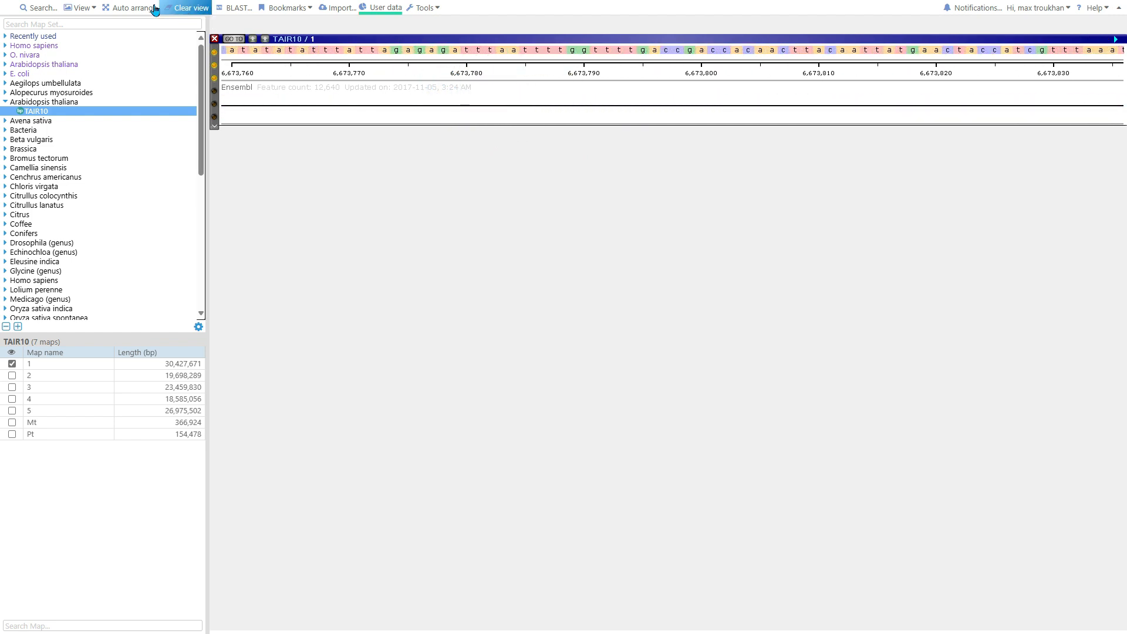
pyautogui.click(135, 9)
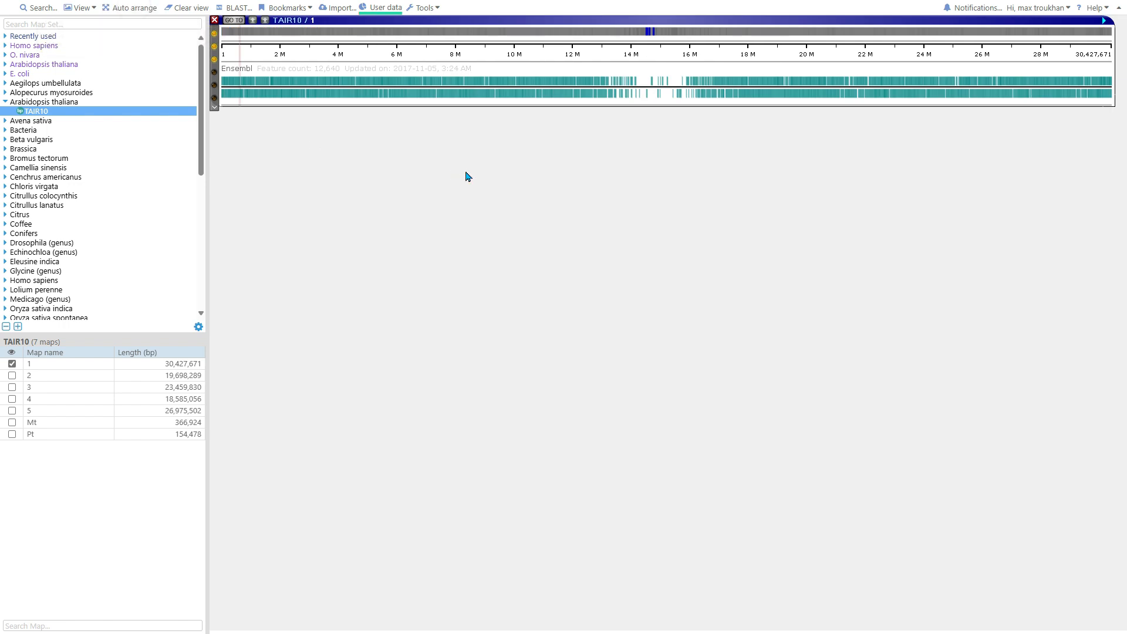
# Go to the highlighted gene AT1G02840 and expand the Ensembl strand to show all its transcripts.
pyautogui.click(242, 56)
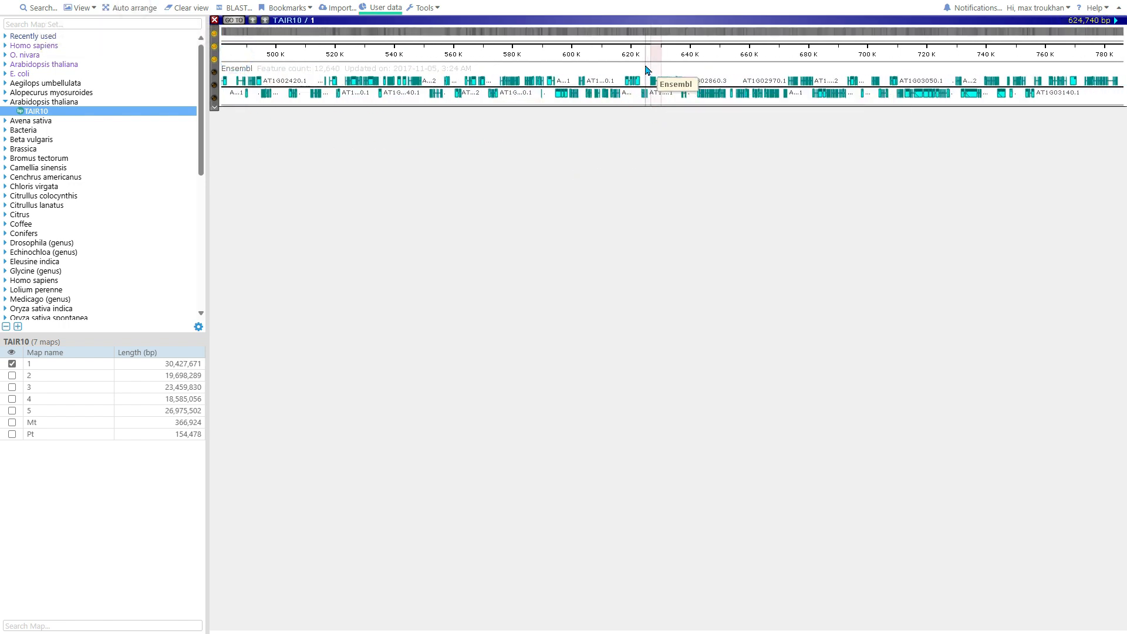
pyautogui.click(655, 61)
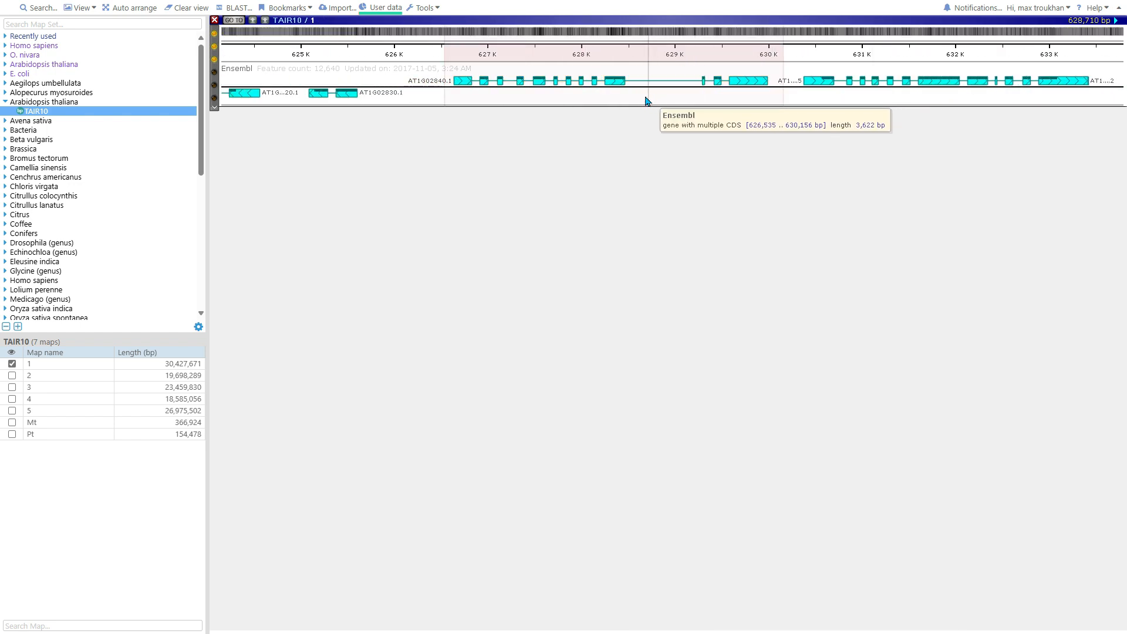
pyautogui.scroll(2, 638, 99)
pyautogui.moveTo(627, 82)
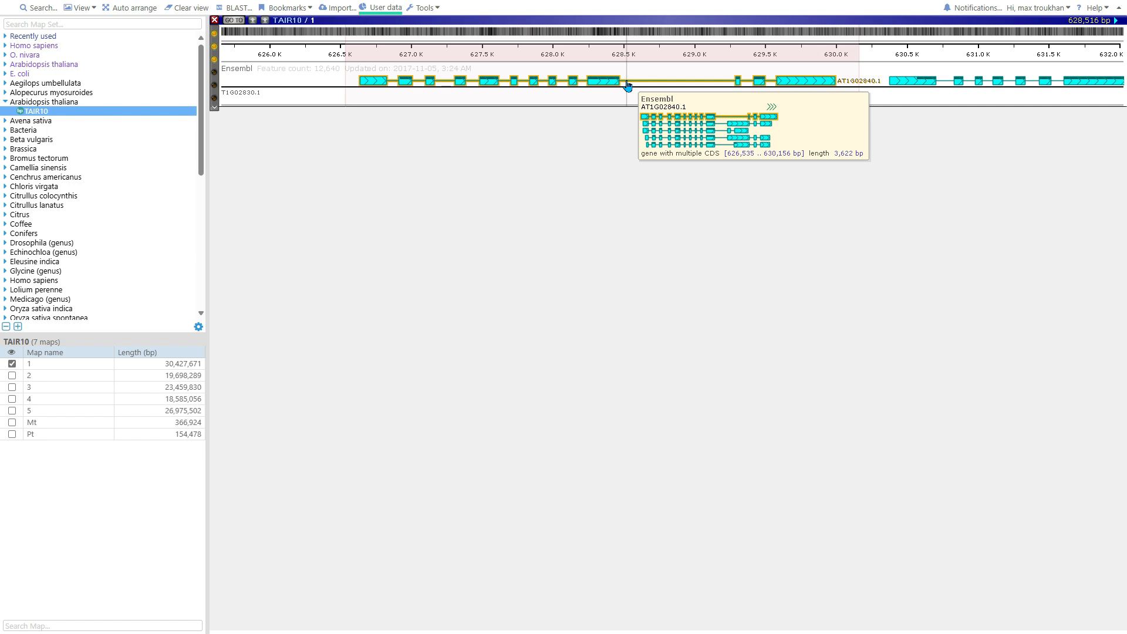
pyautogui.rightClick(628, 86)
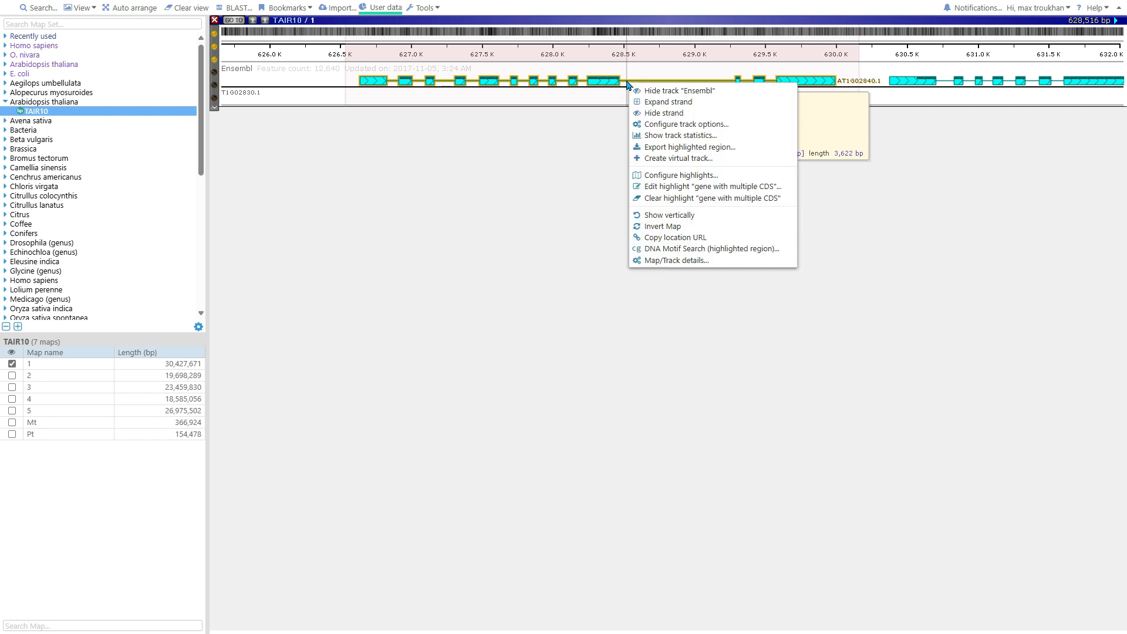
pyautogui.click(678, 102)
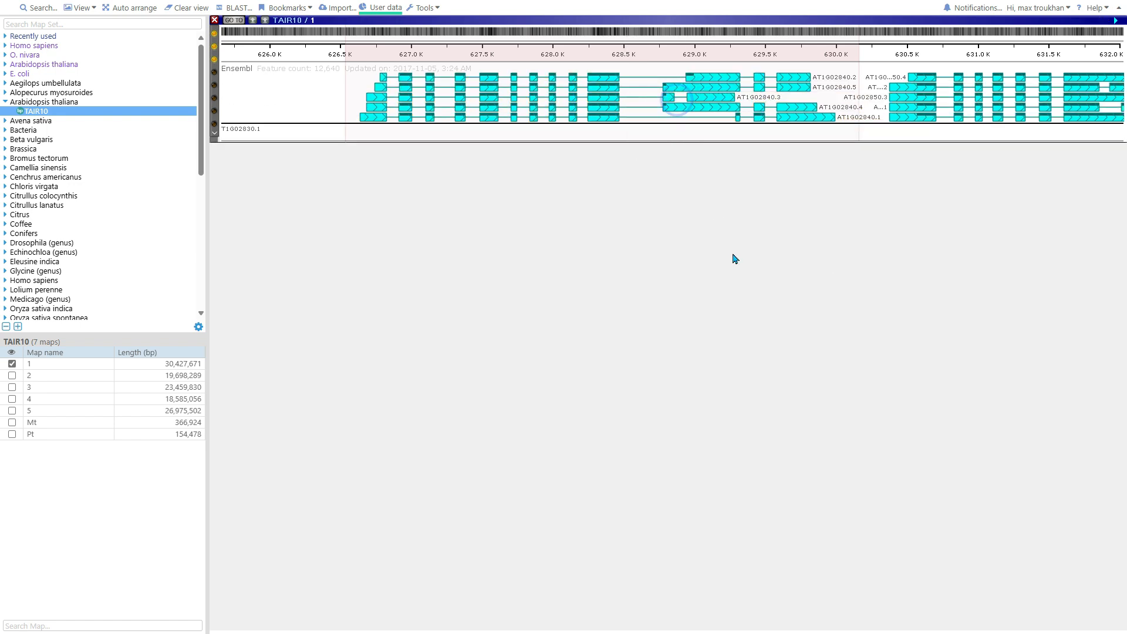
# Open the annotation details of transcript AT1G02840.2 and examine the metrics of exons 7 and 8.
pyautogui.click(603, 77)
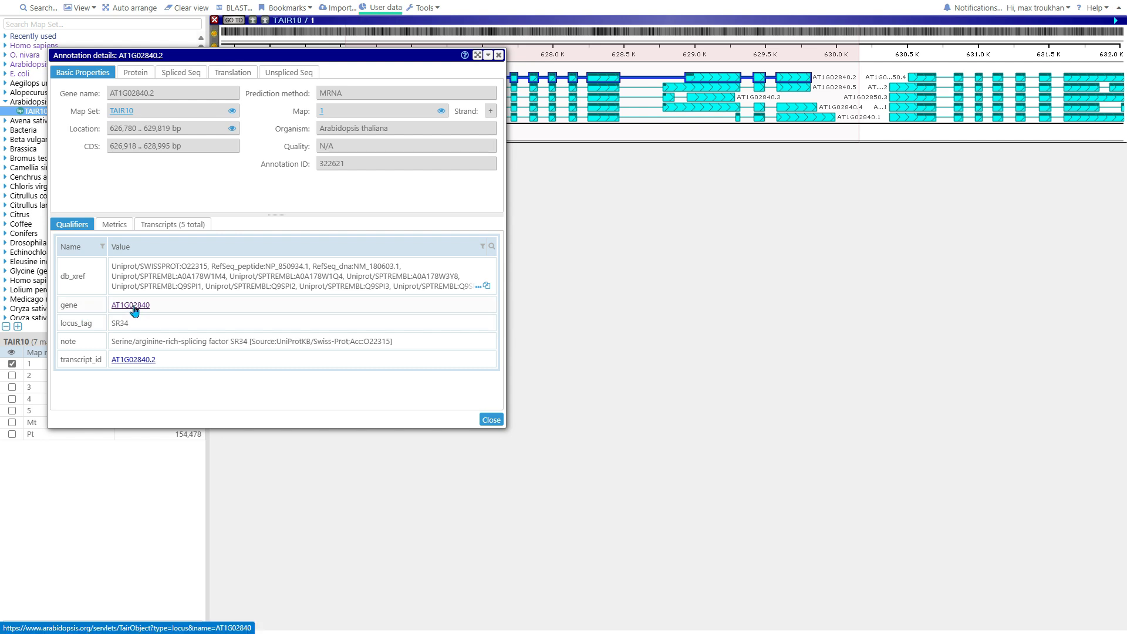
pyautogui.click(112, 227)
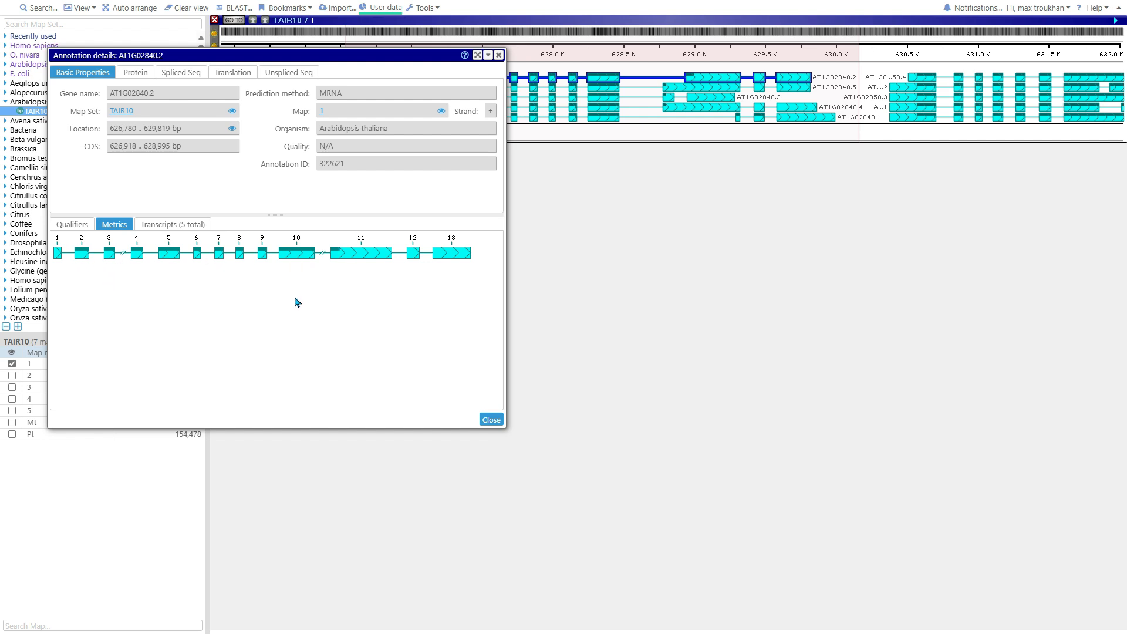
pyautogui.click(219, 267)
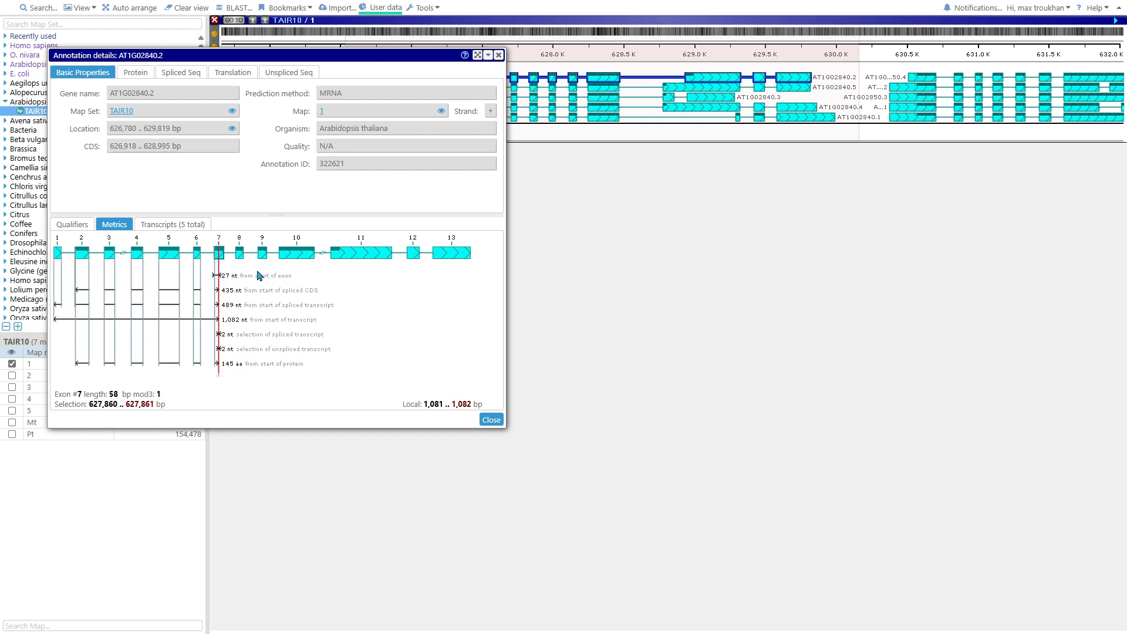
pyautogui.doubleClick(239, 266)
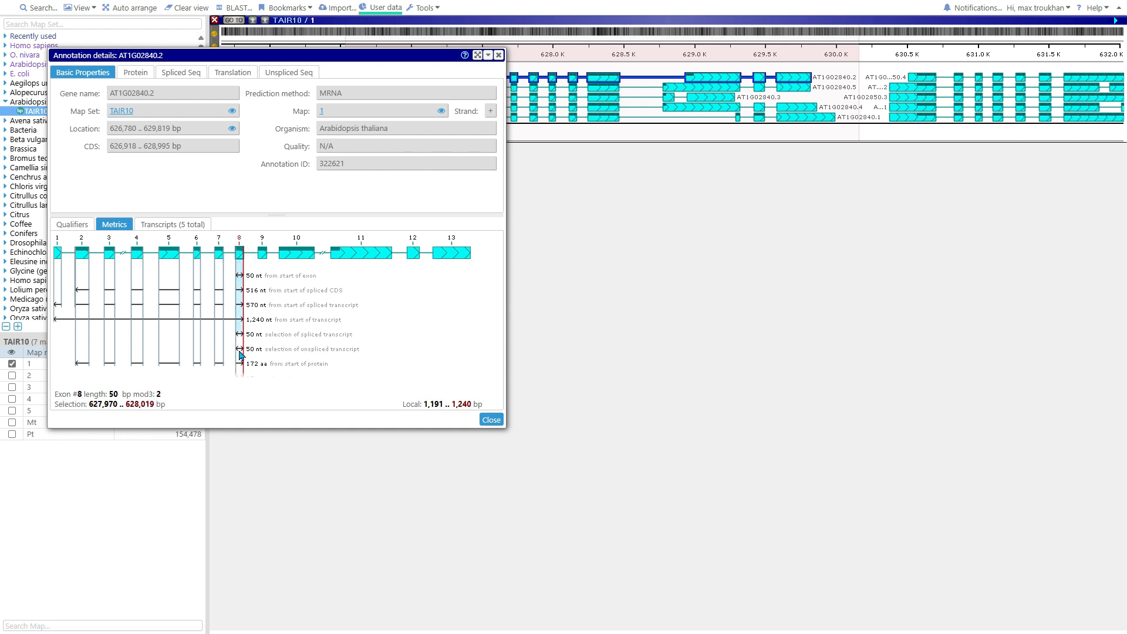
# Examine exon 7 in the protein, spliced, translation and unspliced sequences, and view the gene's transcripts.
pyautogui.click(133, 75)
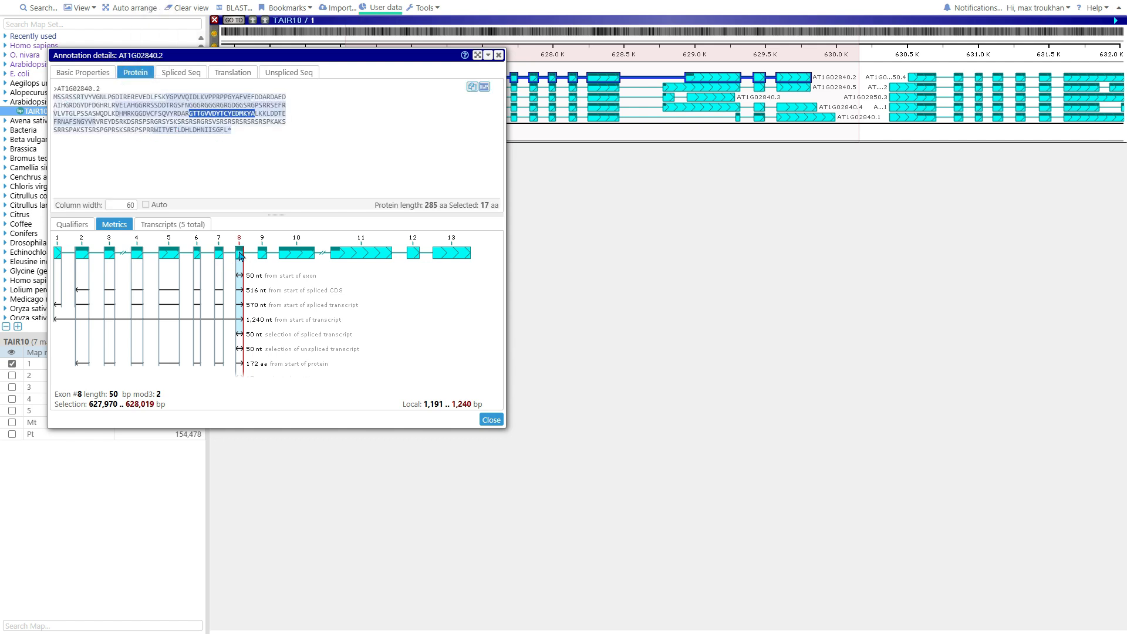
pyautogui.click(220, 278)
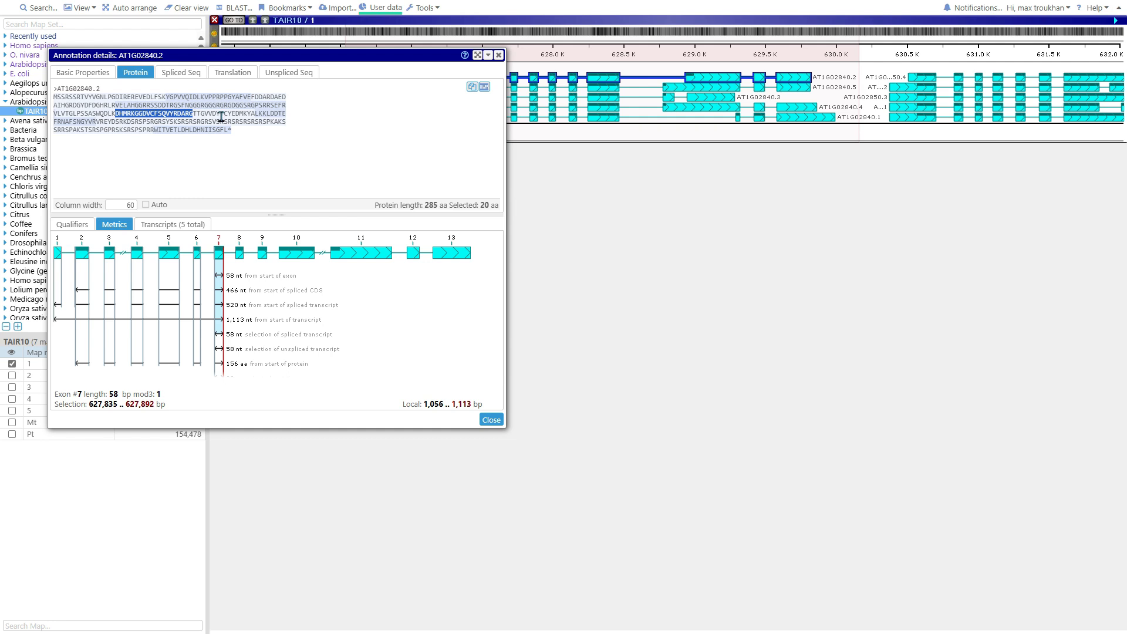
pyautogui.click(175, 74)
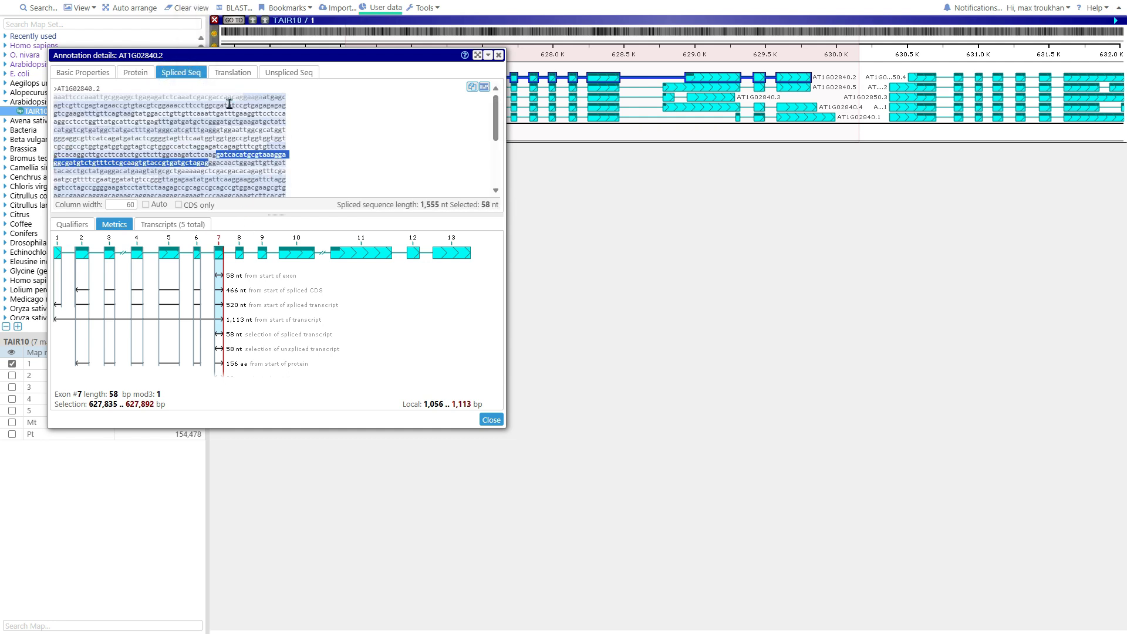
pyautogui.click(228, 76)
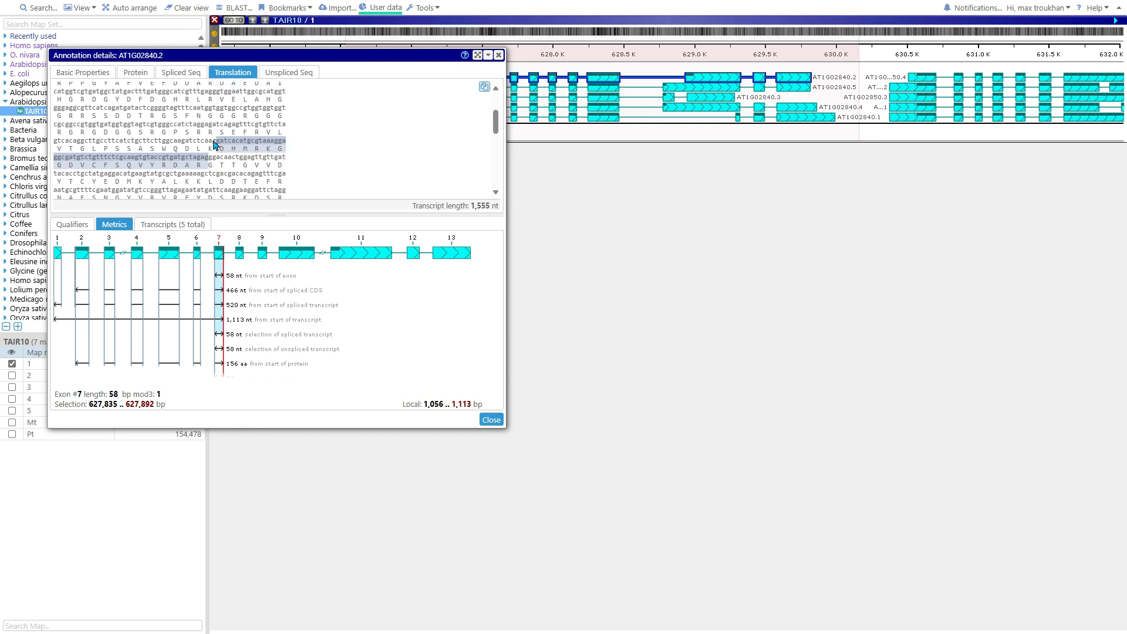
pyautogui.click(279, 73)
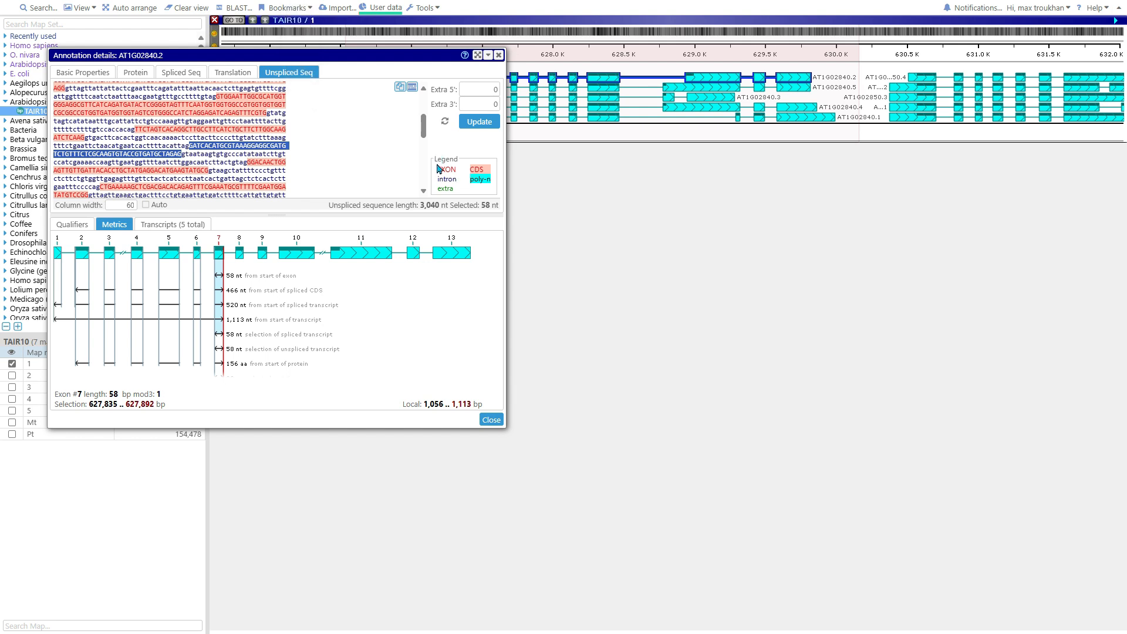
pyautogui.click(191, 228)
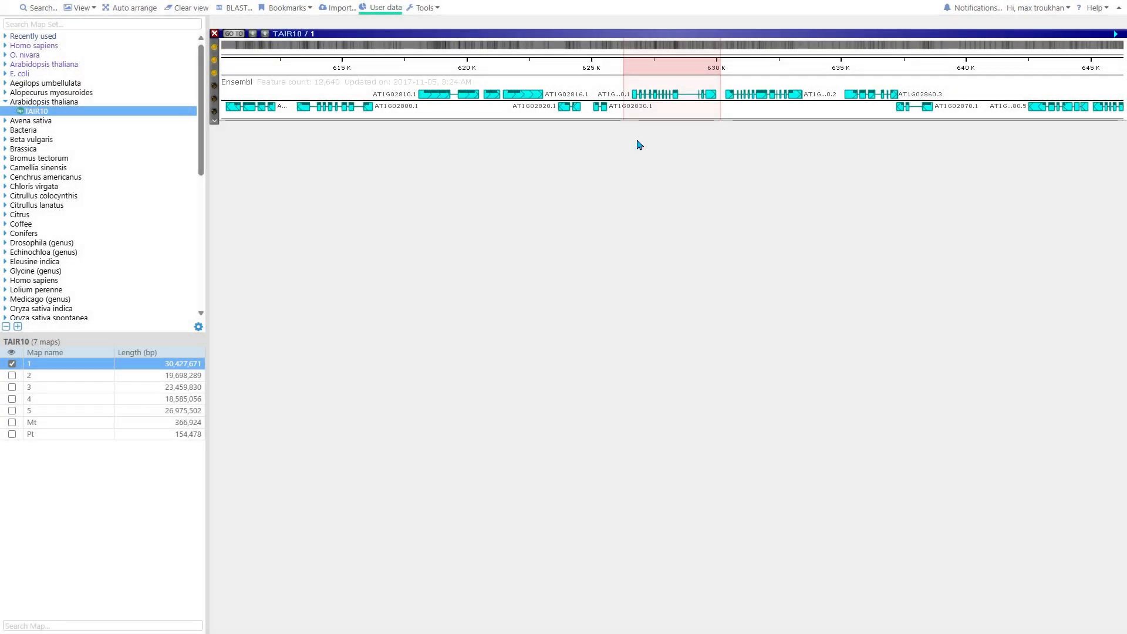
# Move the start edge of the "gene with multiple CDS" highlight to 626,492 bp and save it with a blue colour.
pyautogui.moveTo(616, 108); pyautogui.dragTo(730, 107)
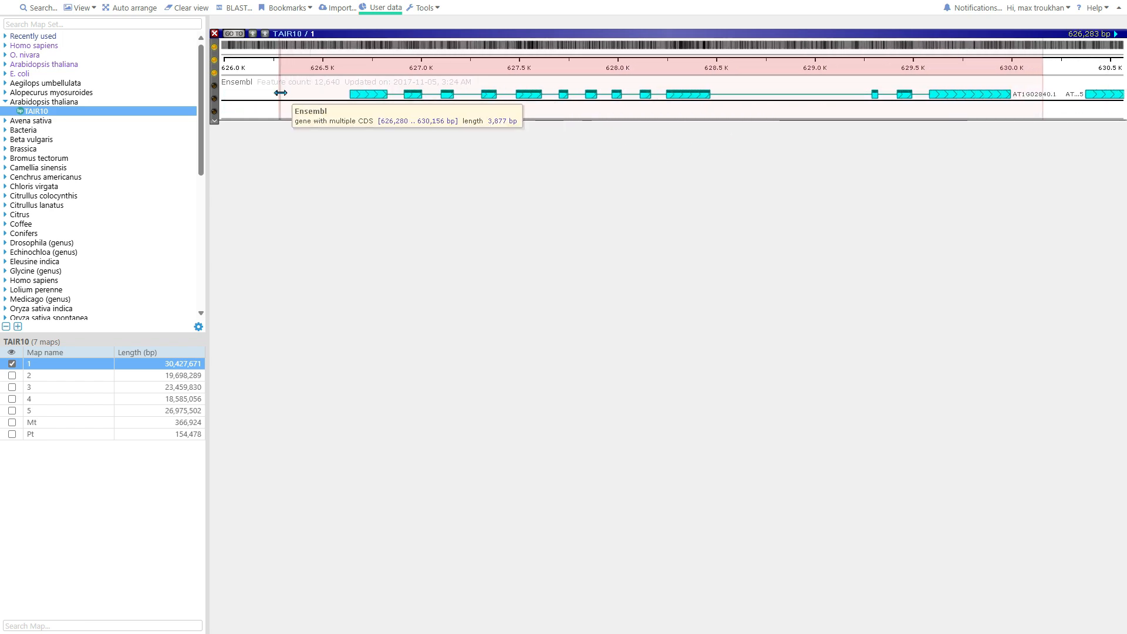
pyautogui.moveTo(281, 93); pyautogui.dragTo(322, 94)
pyautogui.rightClick(507, 76)
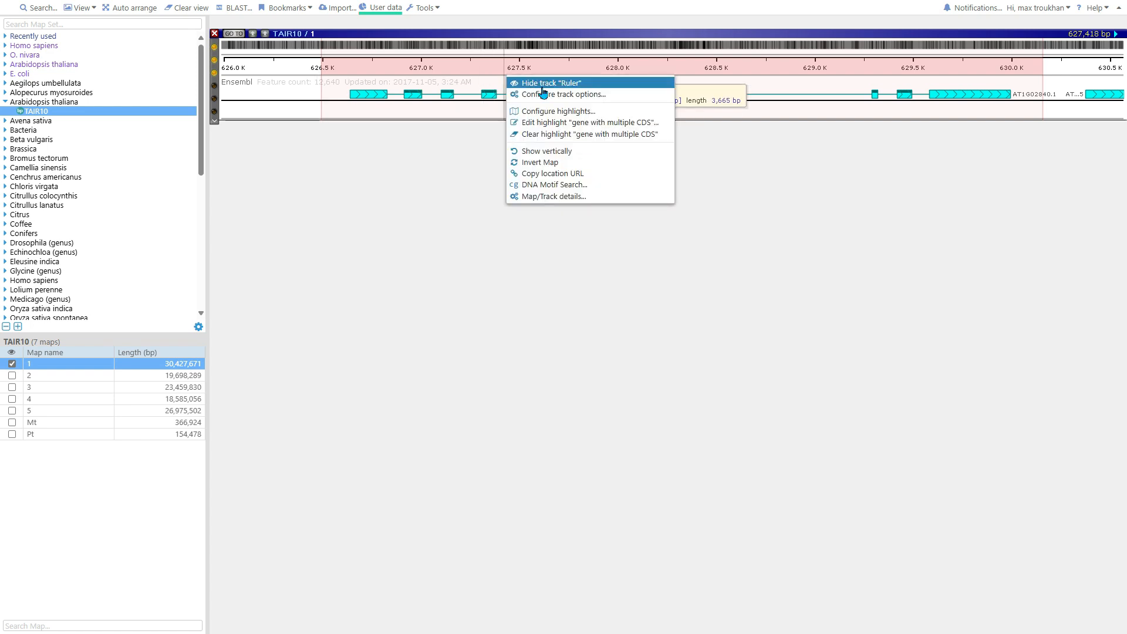
pyautogui.click(578, 123)
pyautogui.click(342, 207)
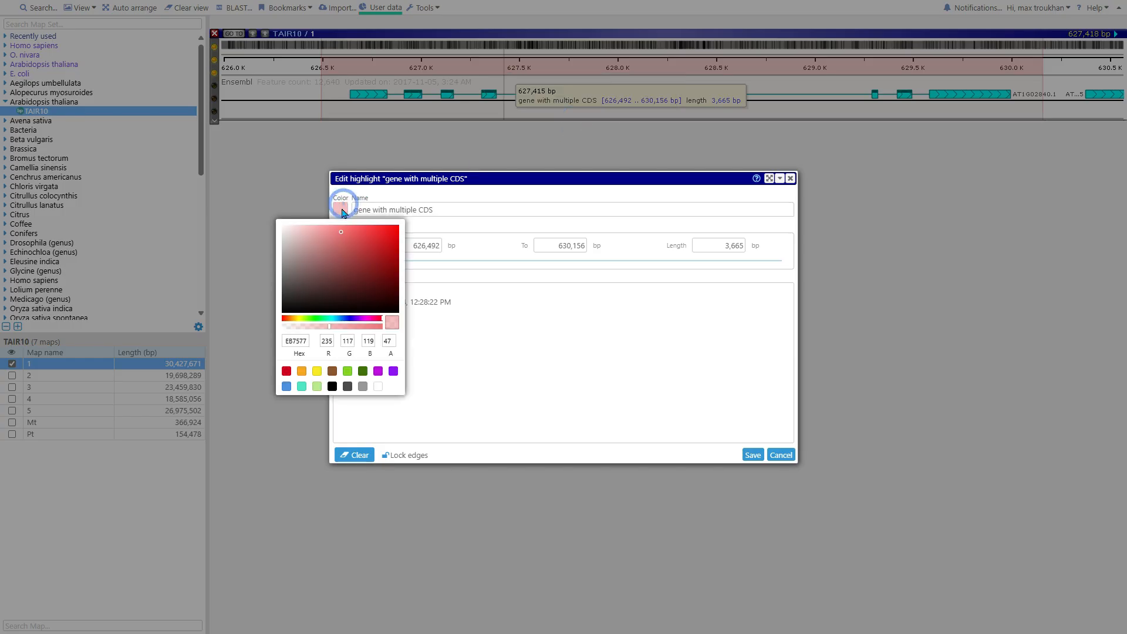
pyautogui.click(345, 317)
pyautogui.click(580, 396)
pyautogui.click(754, 455)
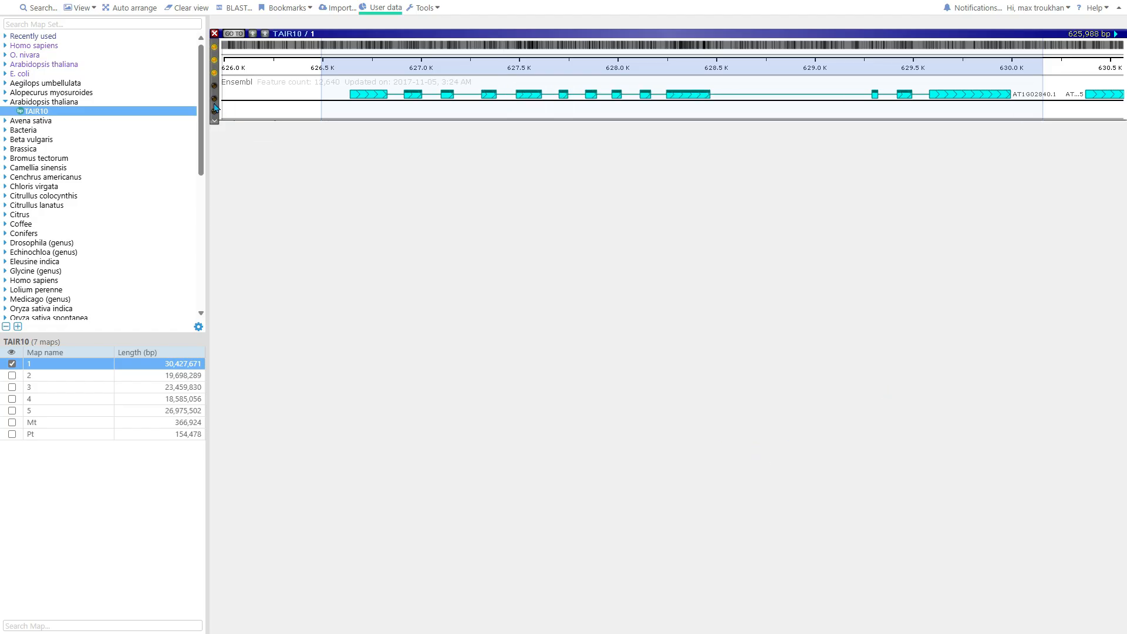
# Show the RNA-seq tracks below the gene annotations and fit all of chromosome 1 in view.
pyautogui.moveTo(216, 94)
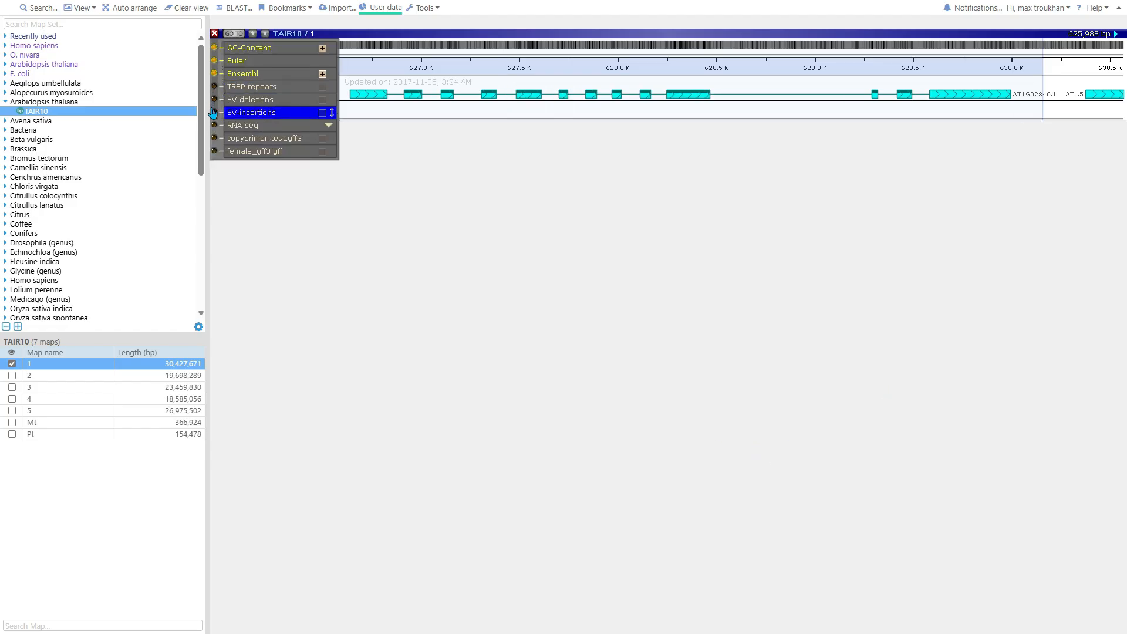
pyautogui.click(213, 126)
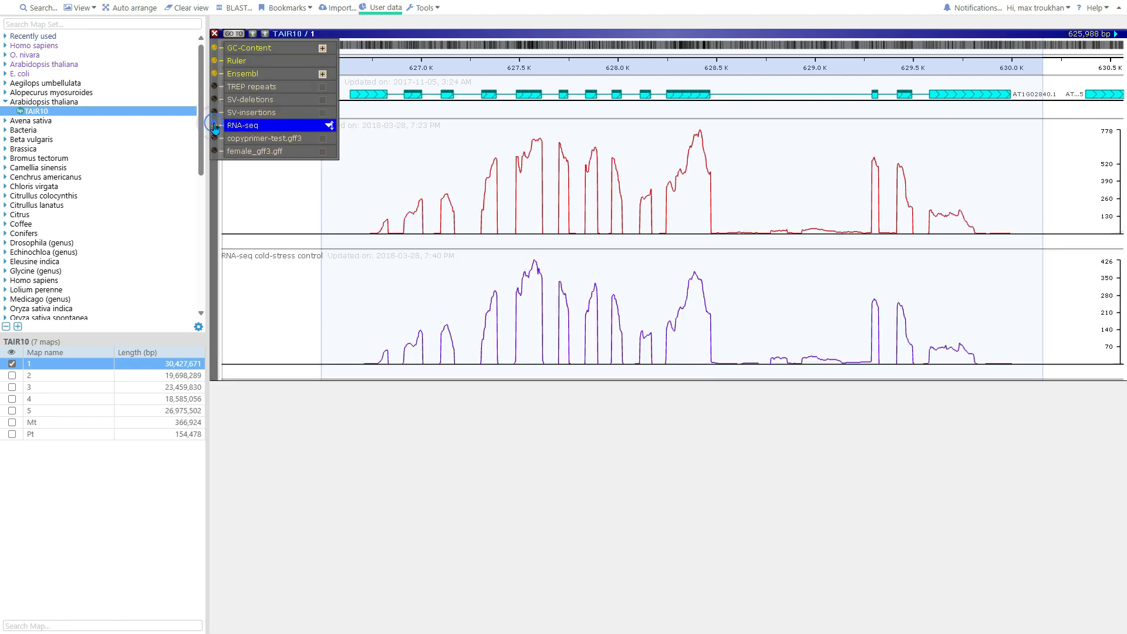
pyautogui.click(144, 8)
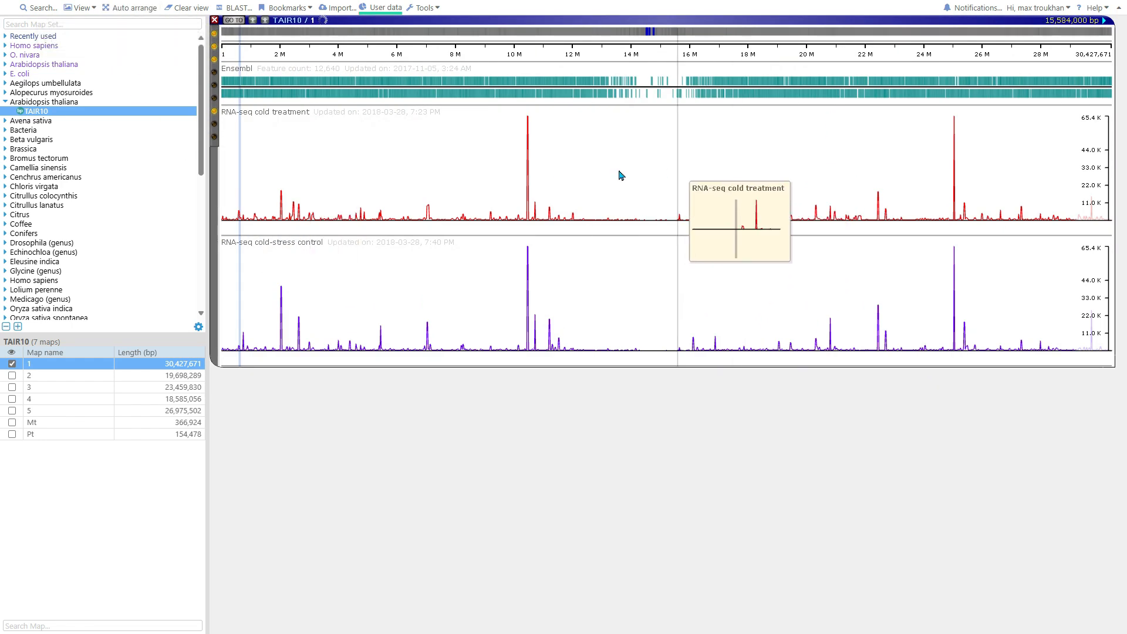
# Set the scaling of the RNA-seq tracks to logarithmic in the region around 9,000 K to 9,400 K.
pyautogui.scroll(5, 488, 186)
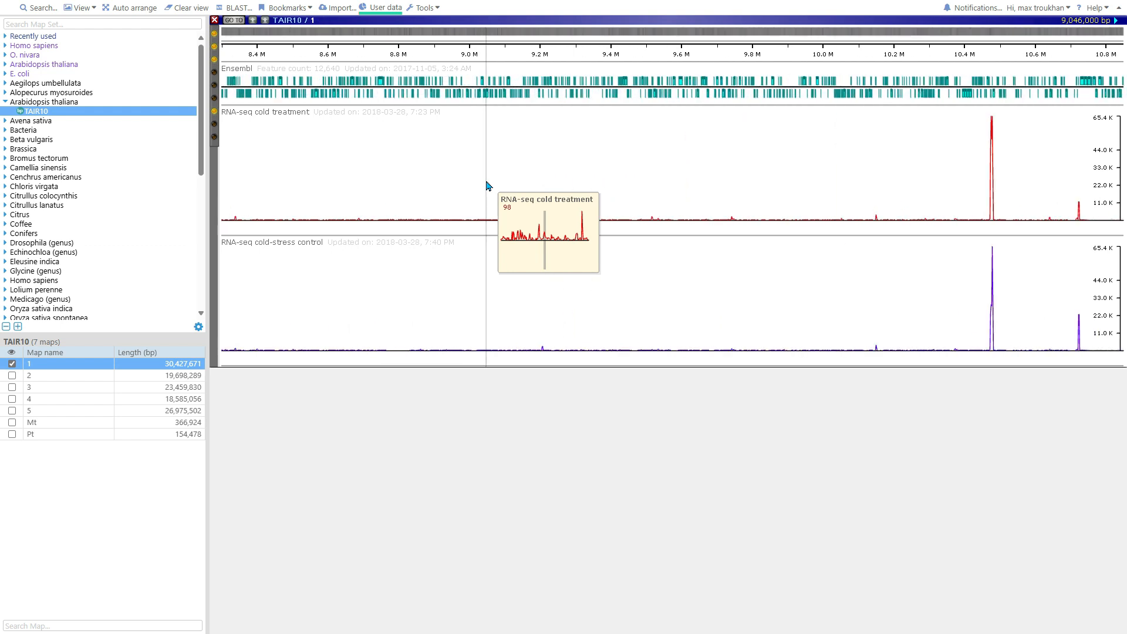
pyautogui.scroll(3, 511, 176)
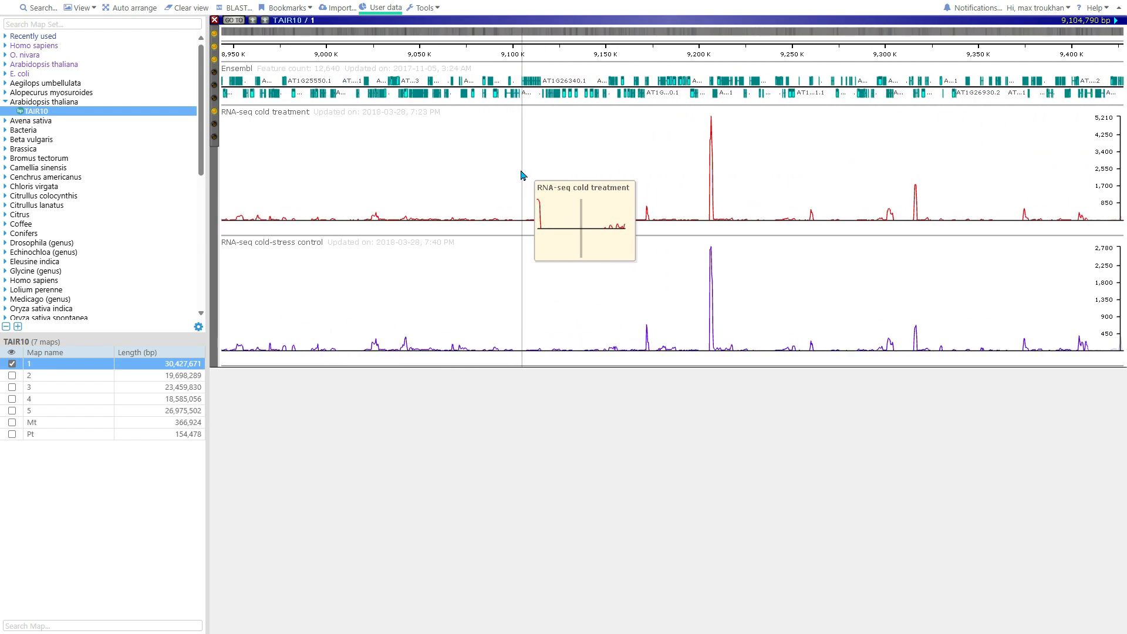
pyautogui.rightClick(515, 170)
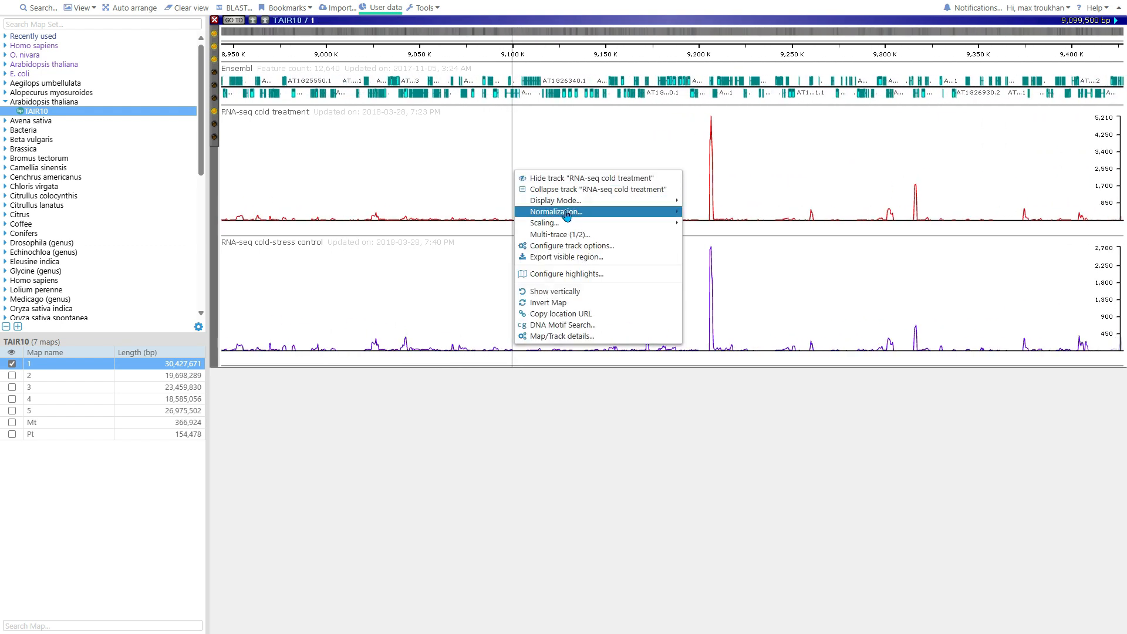
pyautogui.moveTo(558, 223)
pyautogui.click(732, 242)
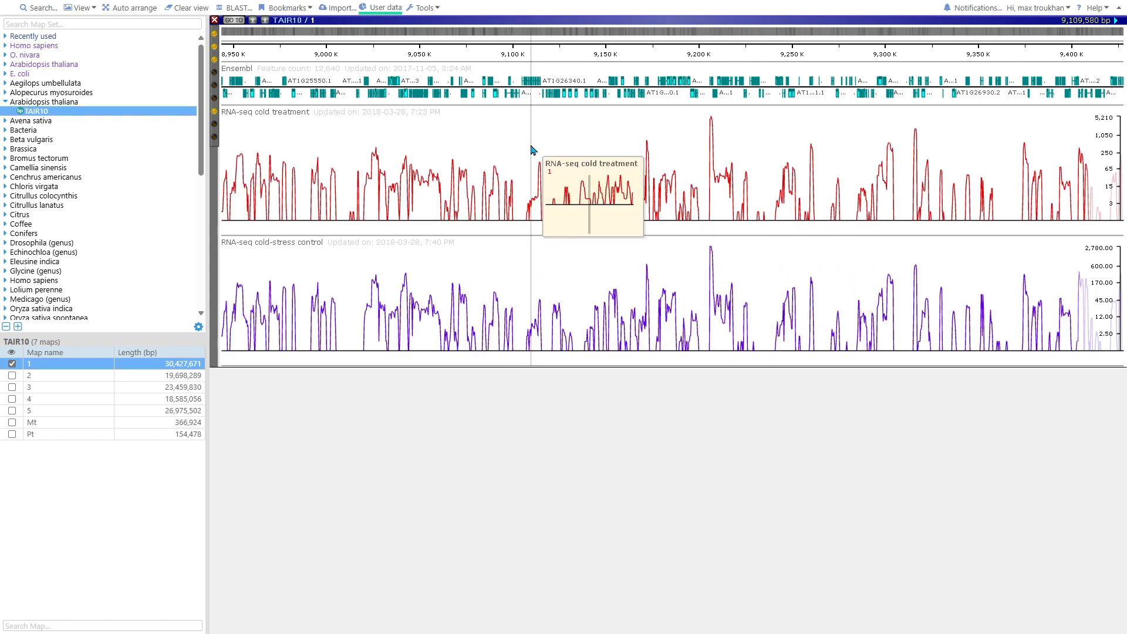
# Combine the RNA-seq cold-stress control trace with the RNA-seq cold treatment track in the region around 9,090 K to 9,150 K.
pyautogui.scroll(3, 531, 150)
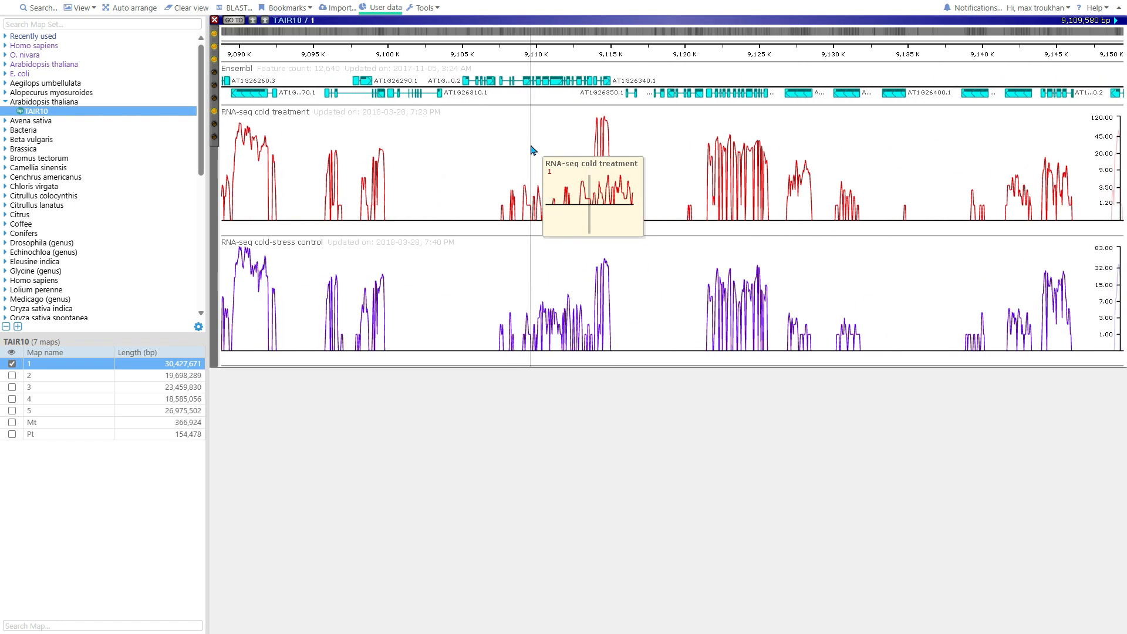
pyautogui.rightClick(567, 158)
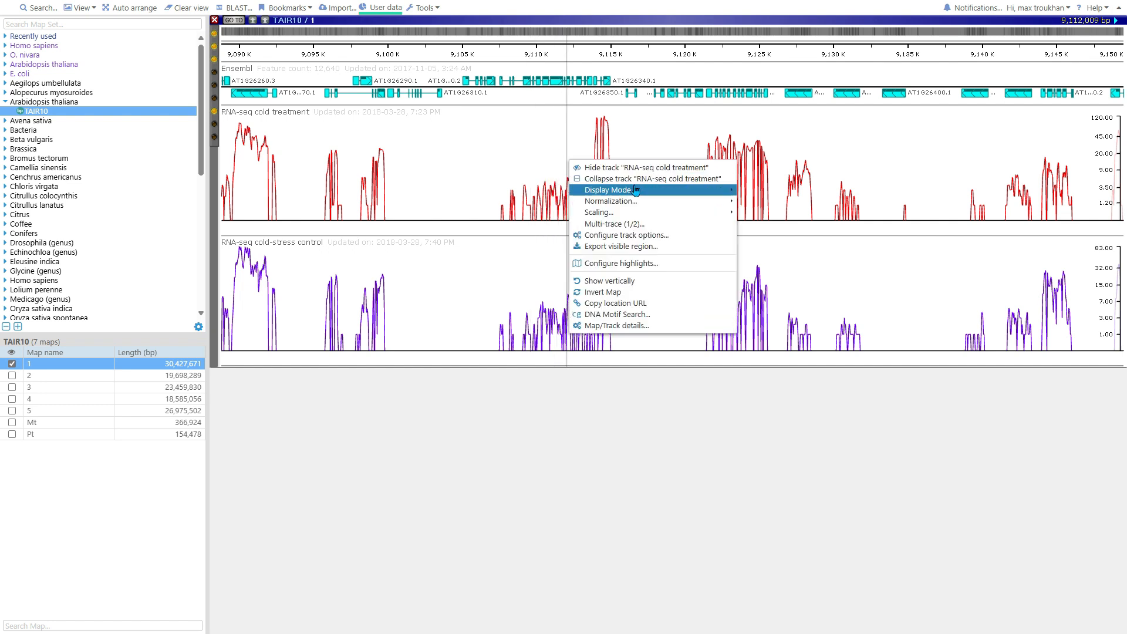
pyautogui.click(642, 226)
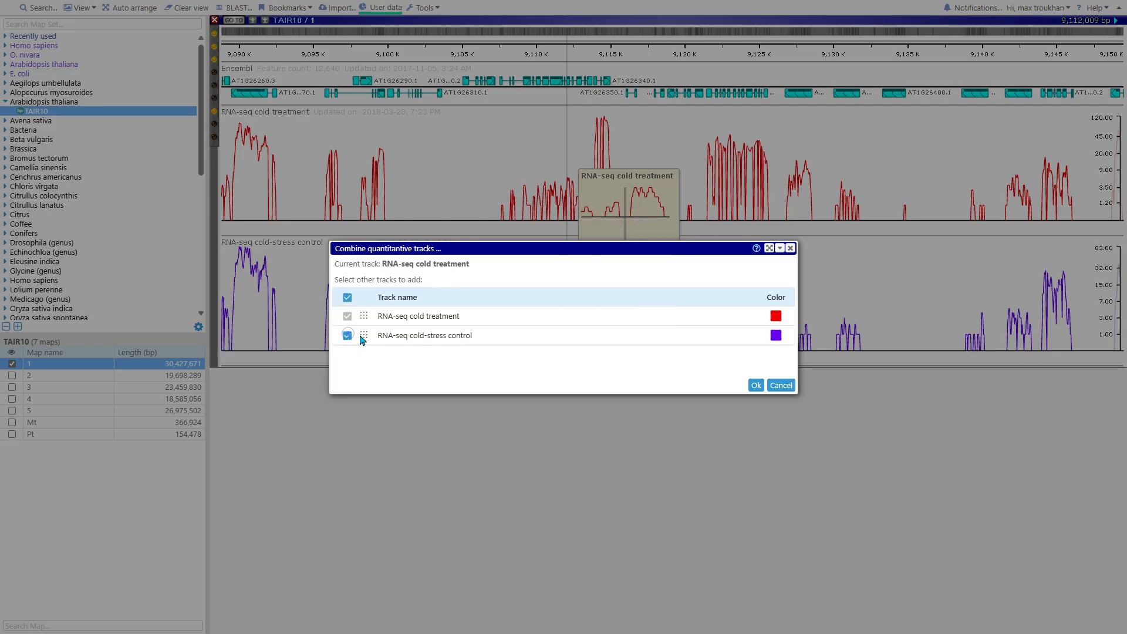
pyautogui.click(756, 385)
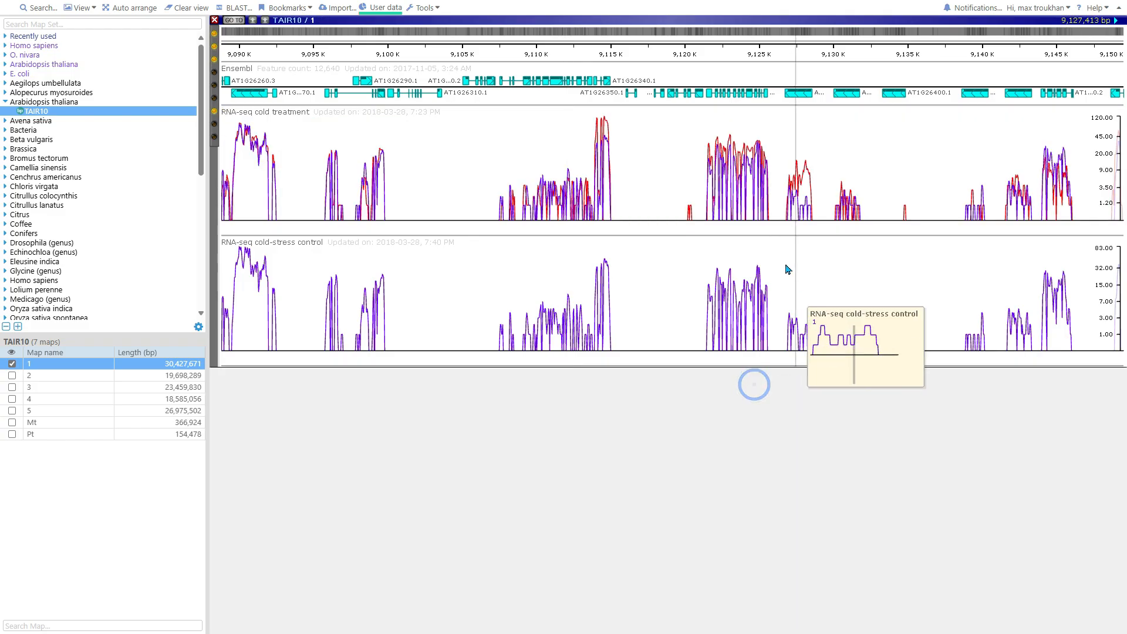
# Set the scaling of the RNA-seq tracks to linear at the end of gene AT1G26340.1, around 9,113.6 K to 9,115.6 K.
pyautogui.scroll(5, 604, 189)
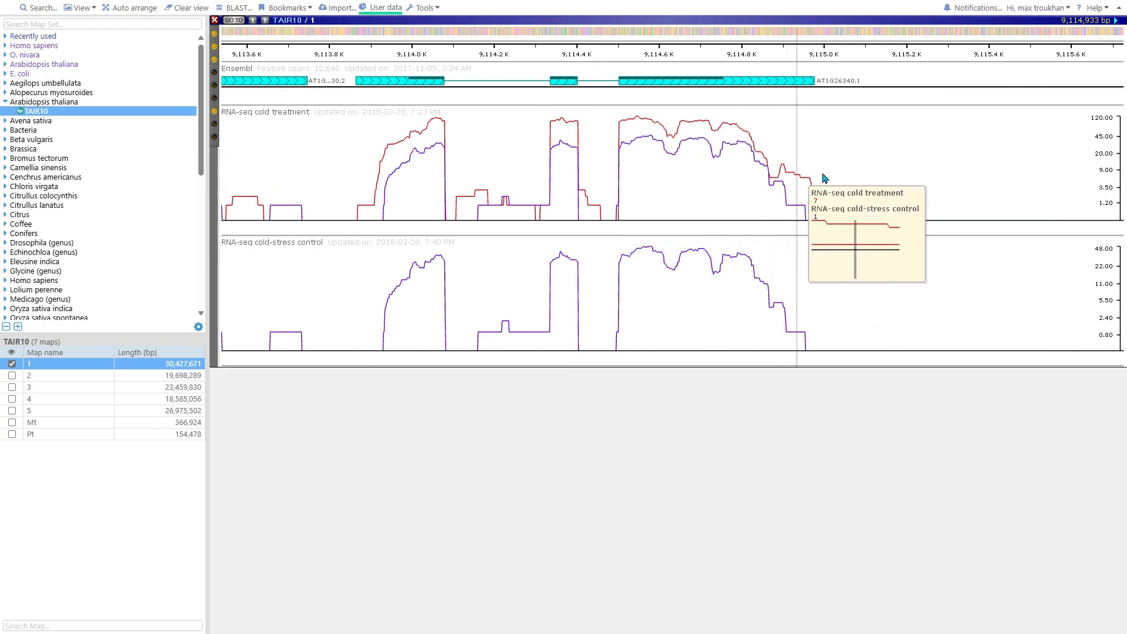
pyautogui.rightClick(904, 185)
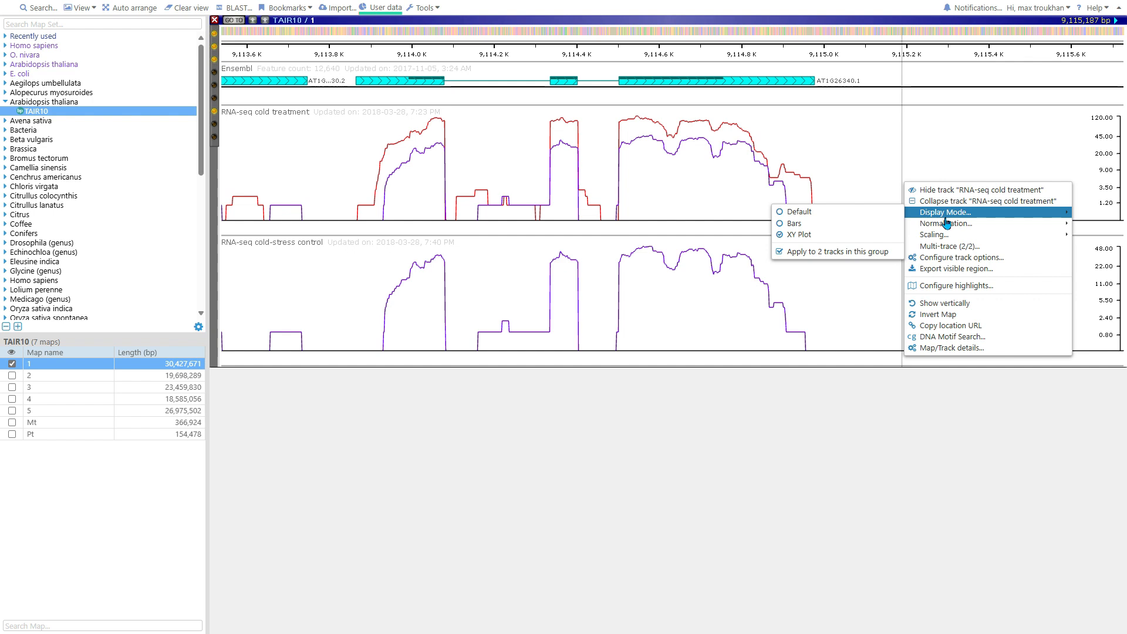
pyautogui.click(946, 234)
pyautogui.click(836, 234)
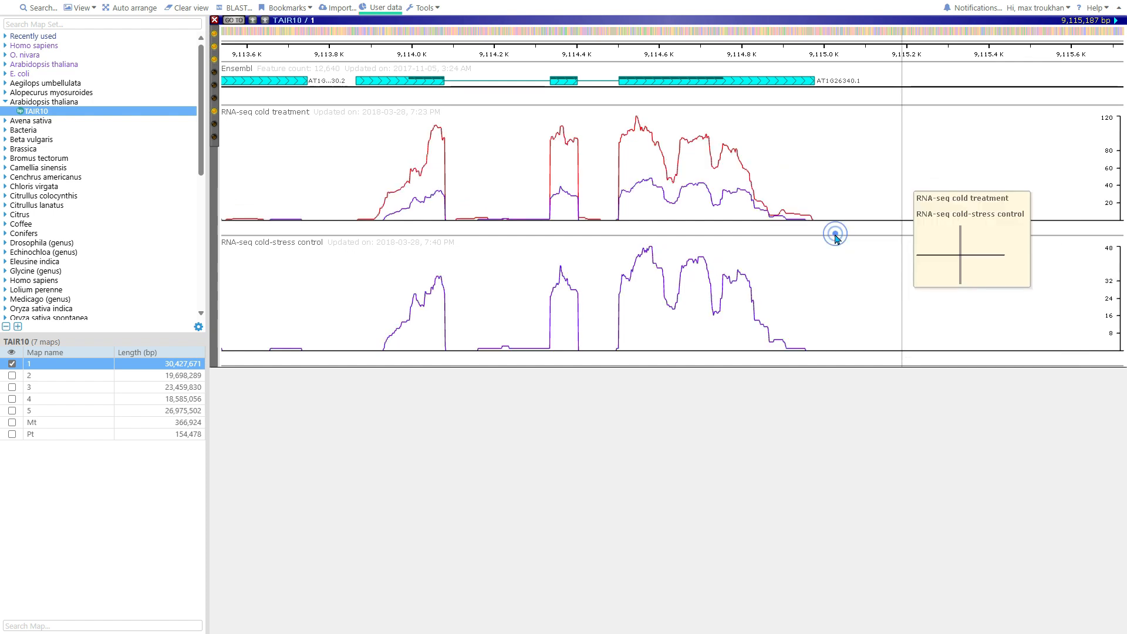
pyautogui.scroll(-1, 483, 223)
pyautogui.scroll(-2, 482, 225)
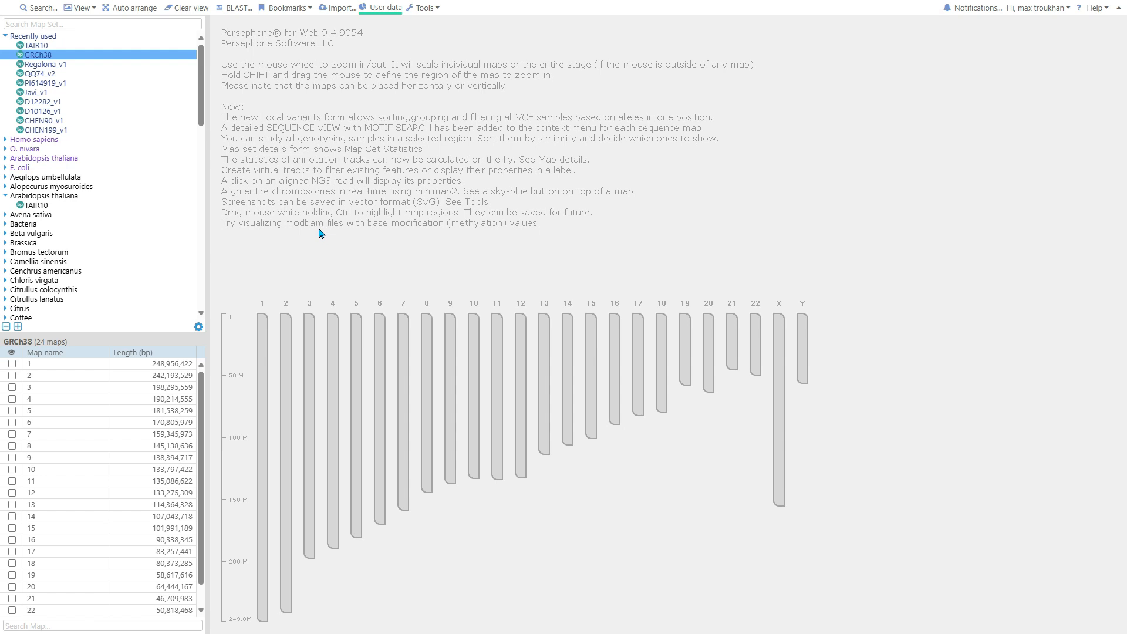
# Open chromosome 1 of GRCh38 and examine its phyloP100way track at single-base level around 23,846,060 to 23,846,130 bp.
pyautogui.click(269, 316)
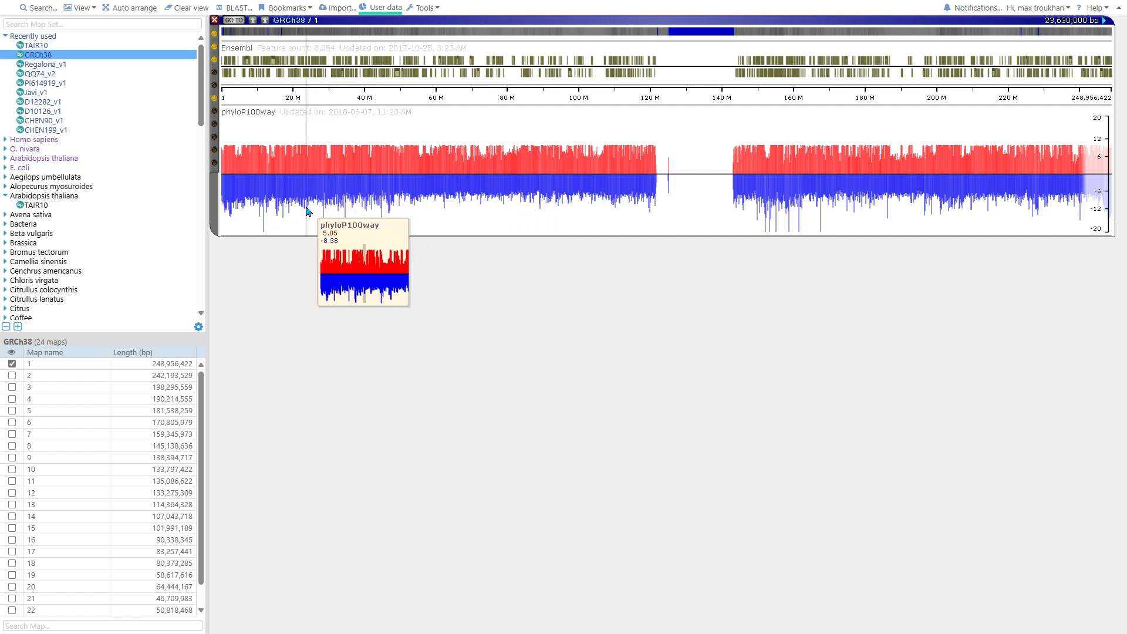
pyautogui.click(314, 184)
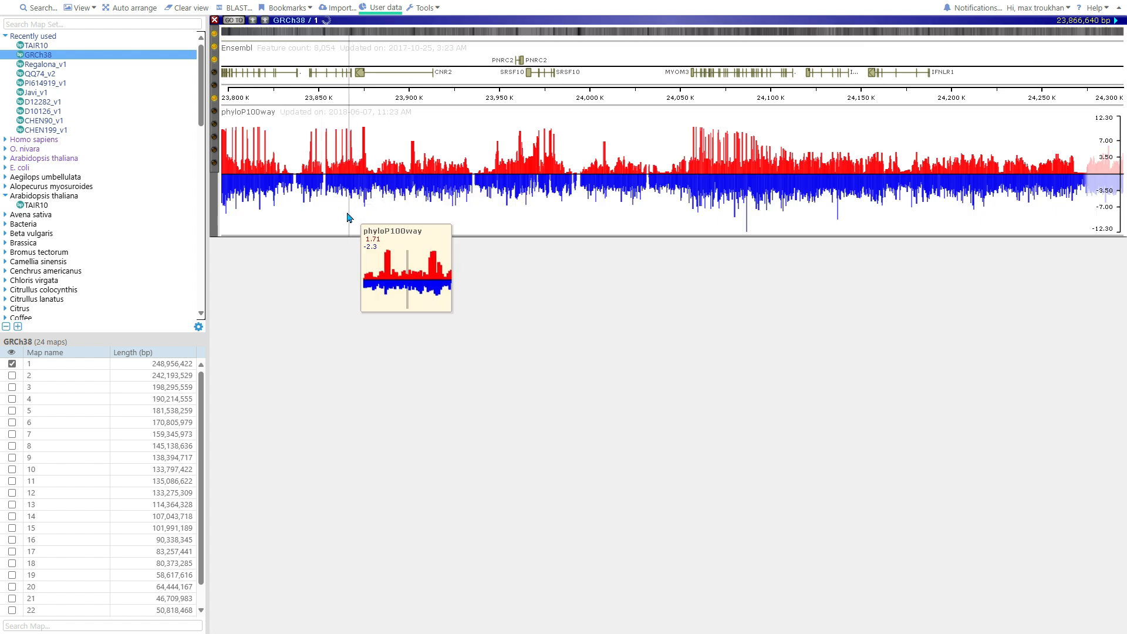
pyautogui.moveTo(304, 209); pyautogui.dragTo(361, 196)
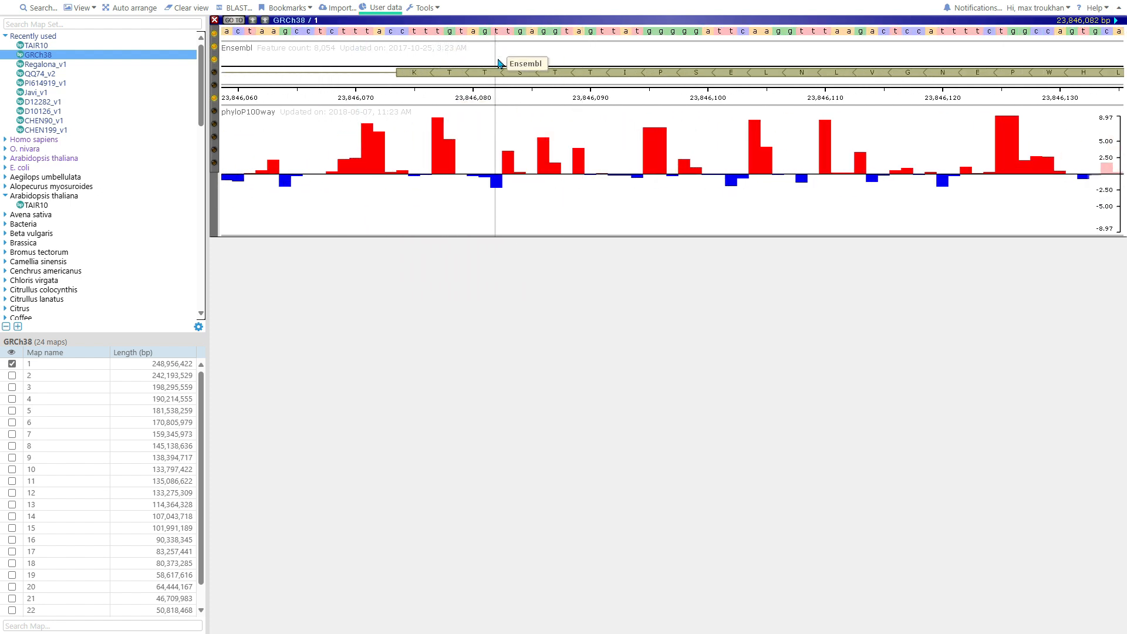
pyautogui.click(509, 186)
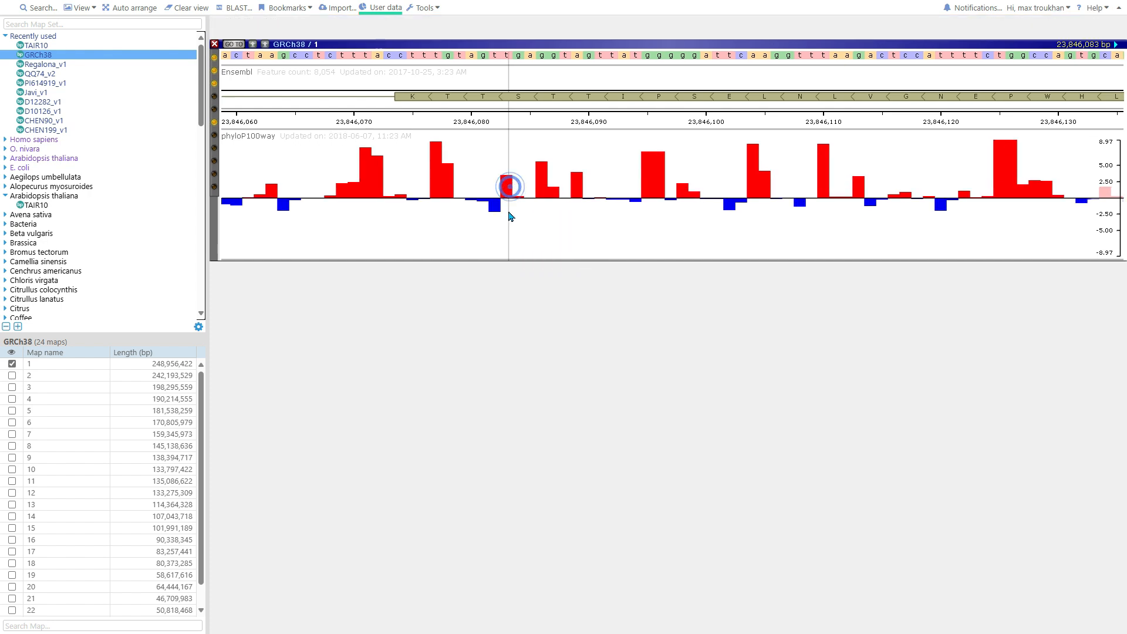
pyautogui.scroll(-5, 509, 217)
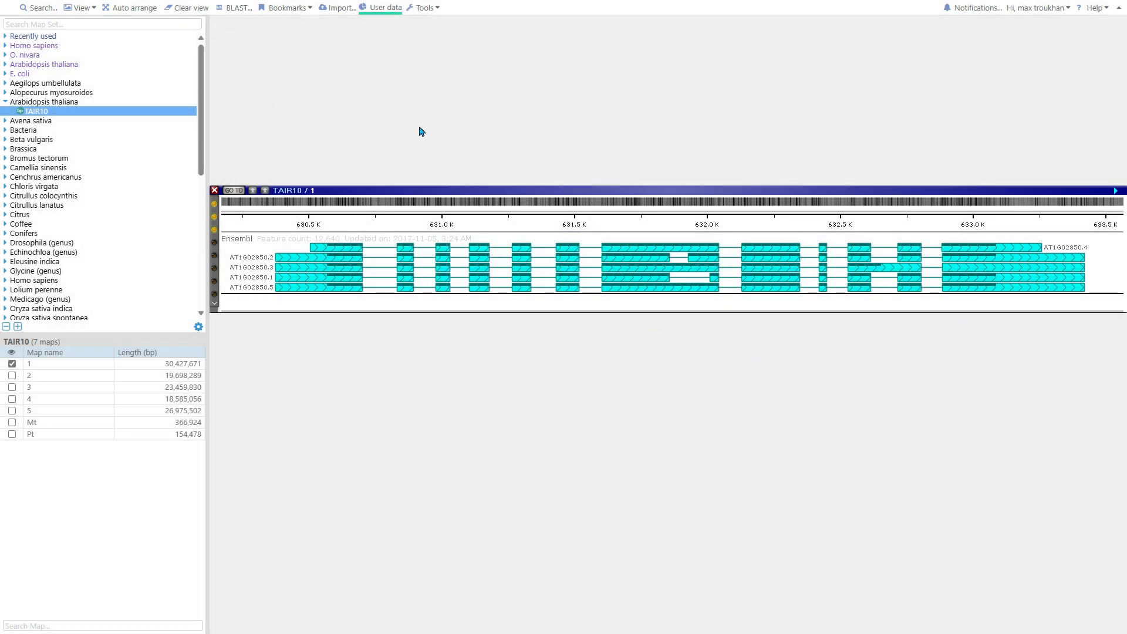
# Open the annotation details of AT1G02850.4 and run its protein through TBLASTN against TAIR10 chromosome 1 with Fast sensitivity.
pyautogui.moveTo(662, 255)
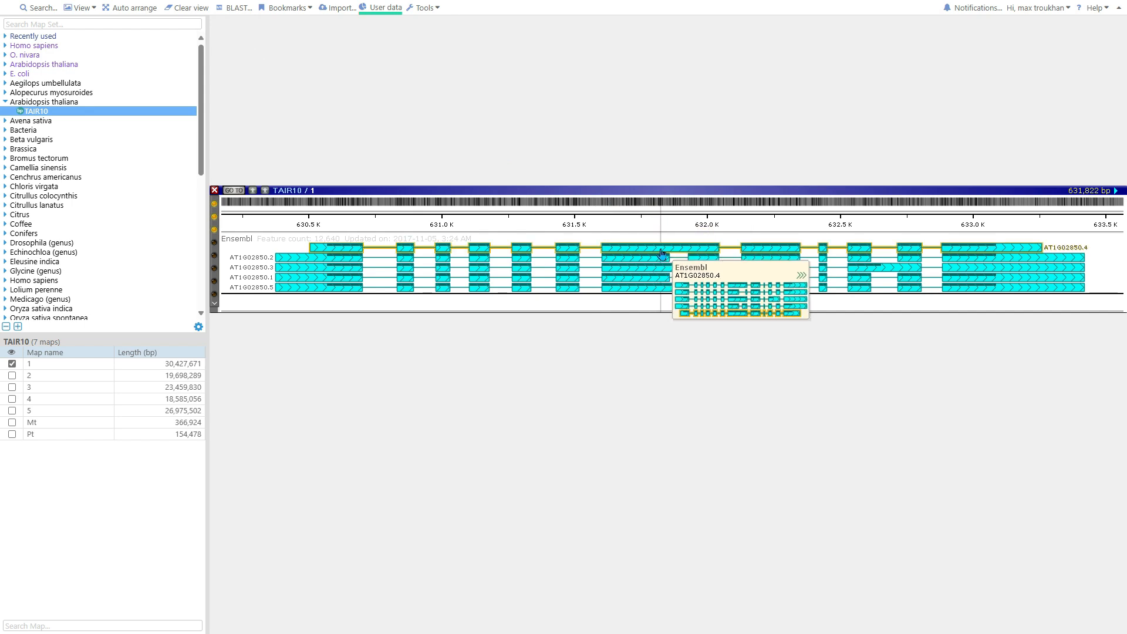
pyautogui.doubleClick(662, 254)
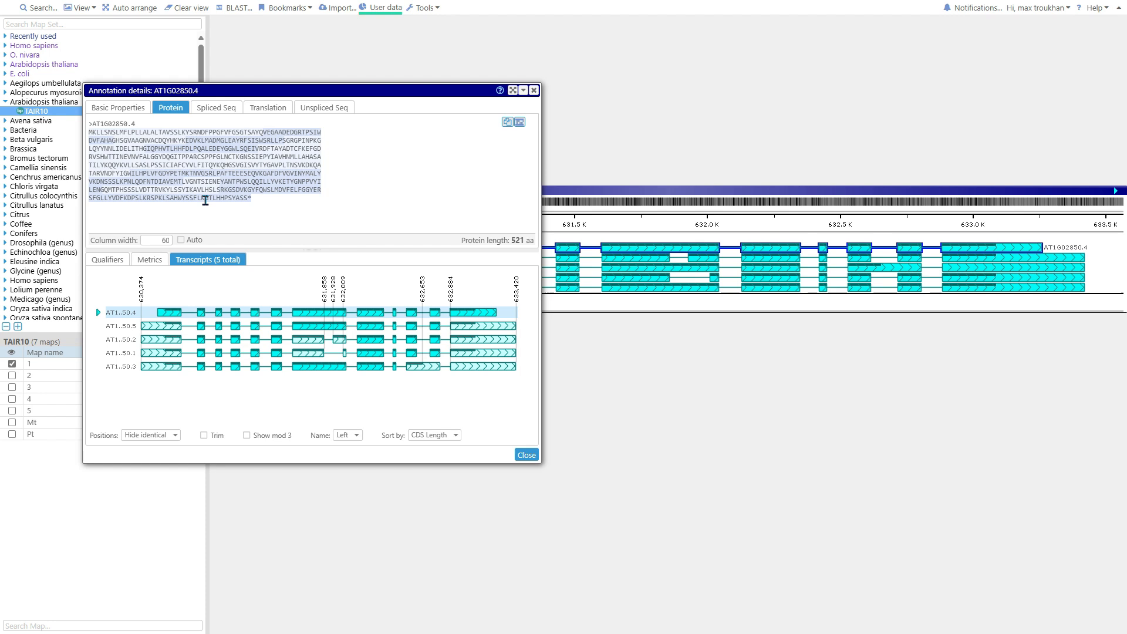
pyautogui.click(519, 124)
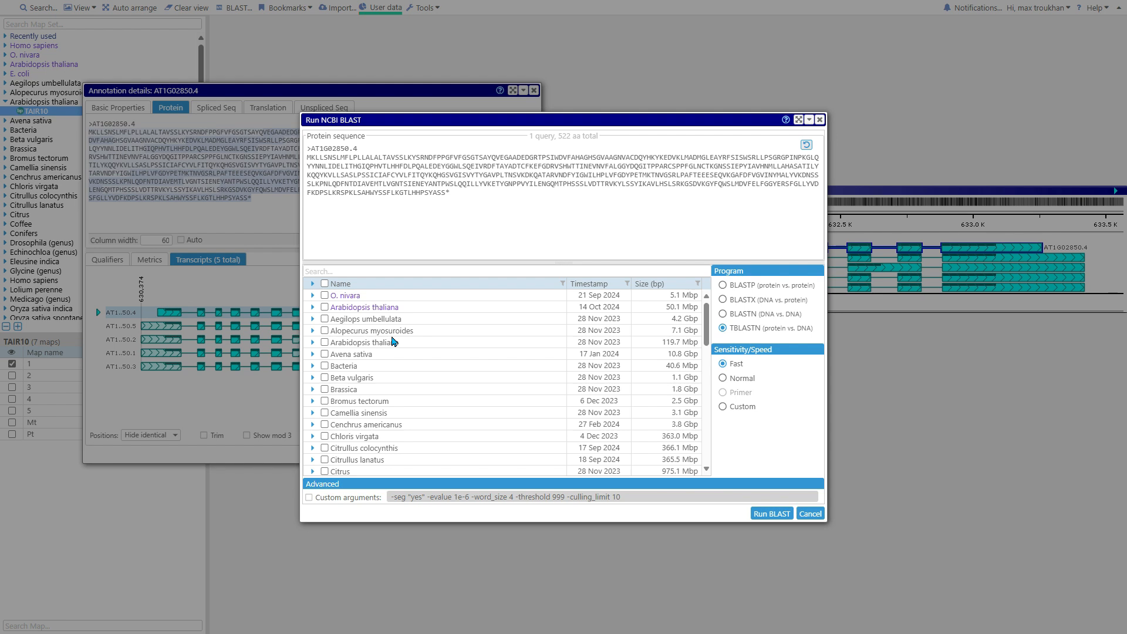
pyautogui.click(312, 343)
pyautogui.click(327, 355)
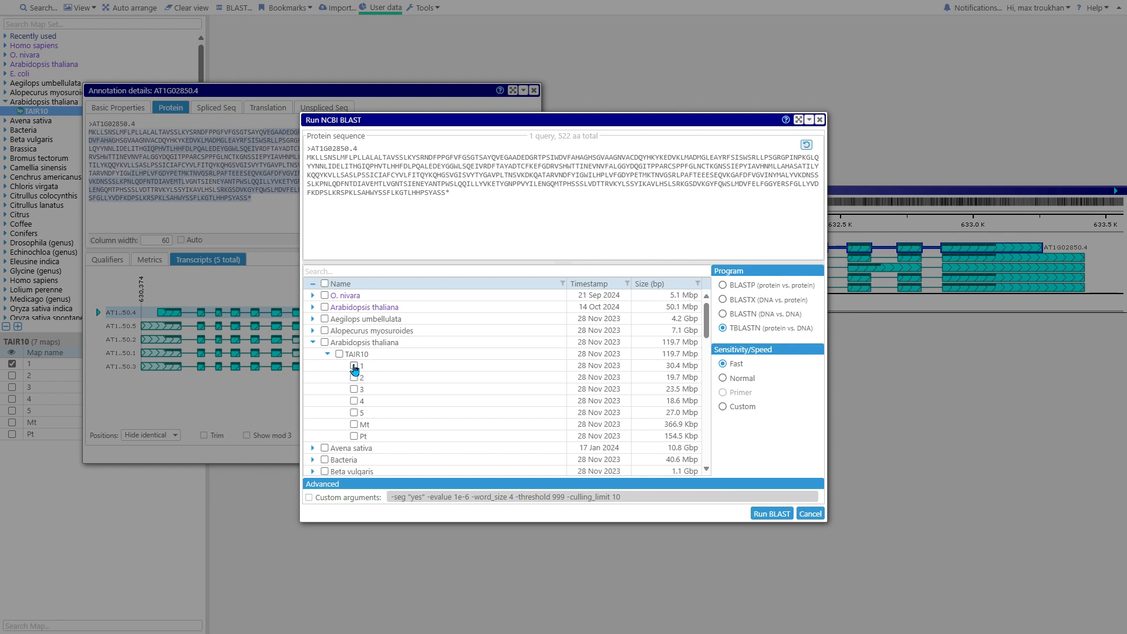
pyautogui.click(354, 367)
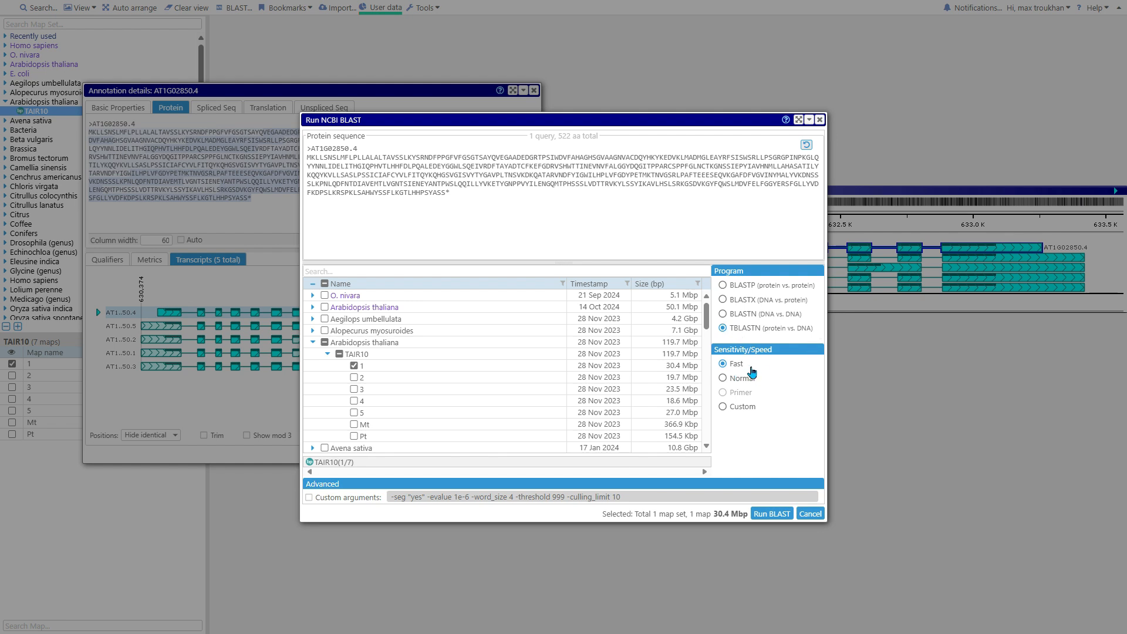
pyautogui.click(782, 515)
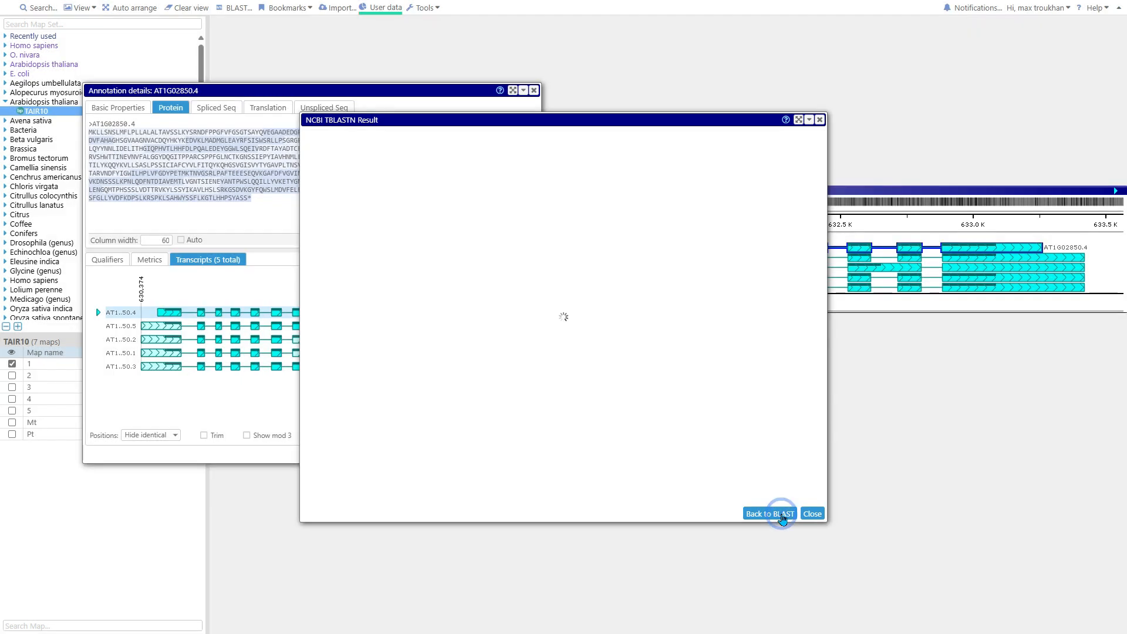
# Examine the map locations and the alignment of the top TBLASTN hit for AT1G02850.4.
pyautogui.click(315, 317)
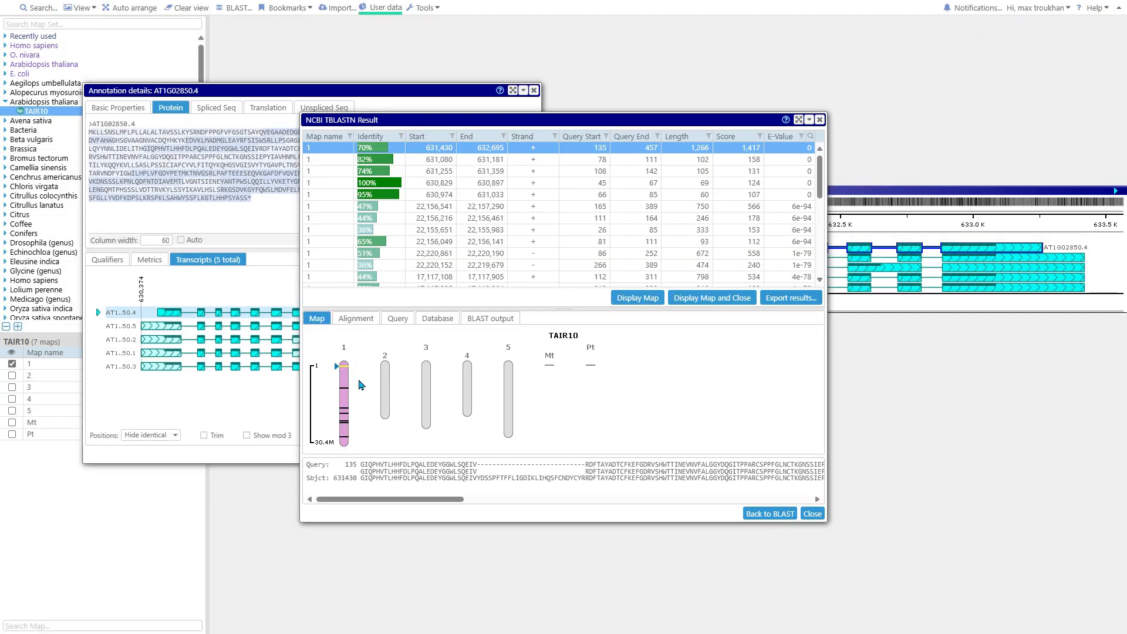
pyautogui.click(354, 320)
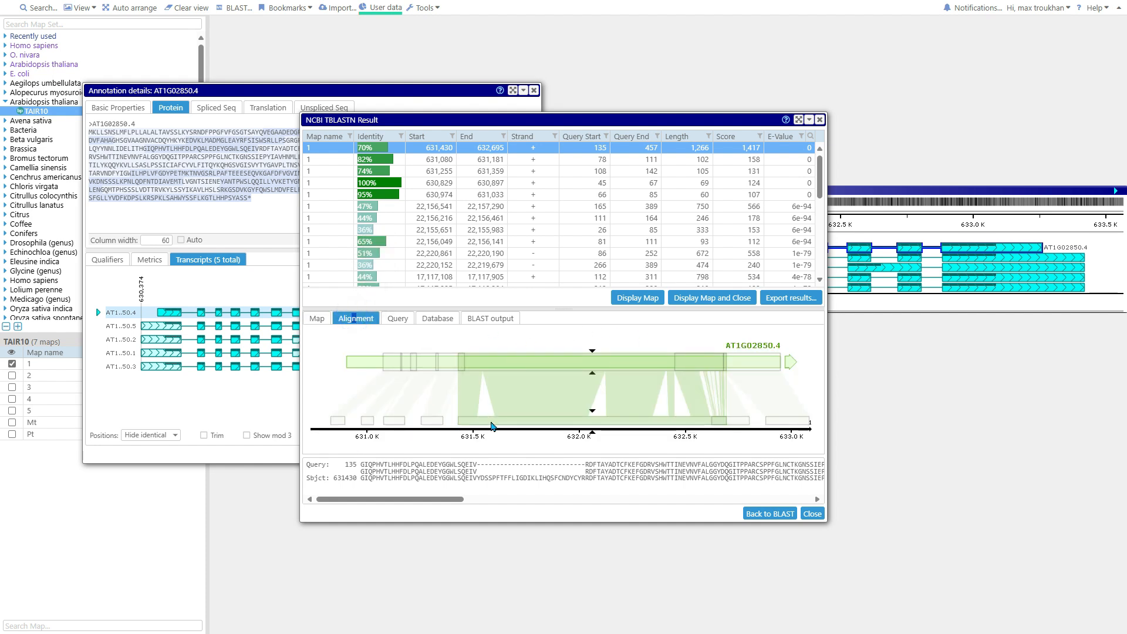
pyautogui.click(479, 479)
# Rerun the TBLASTN search with custom arguments -seg "yes" -evalue 1e-6 -word_size 4 -threshold 999 -culling_limit 10 -gapextend 2 -gapopen 11.
pyautogui.click(770, 513)
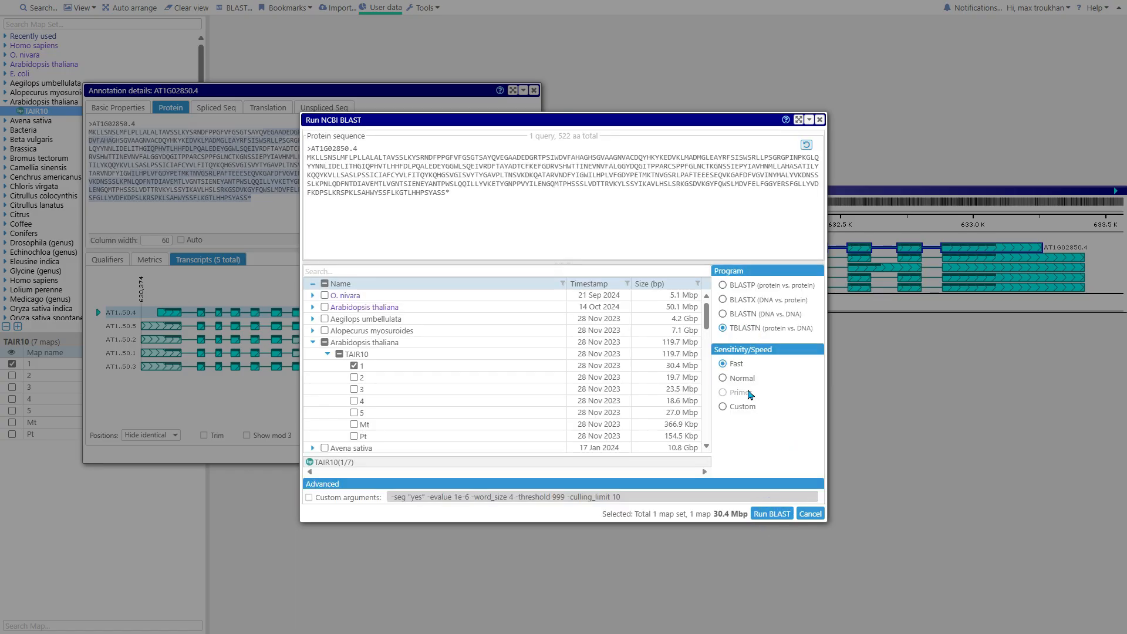
pyautogui.click(309, 498)
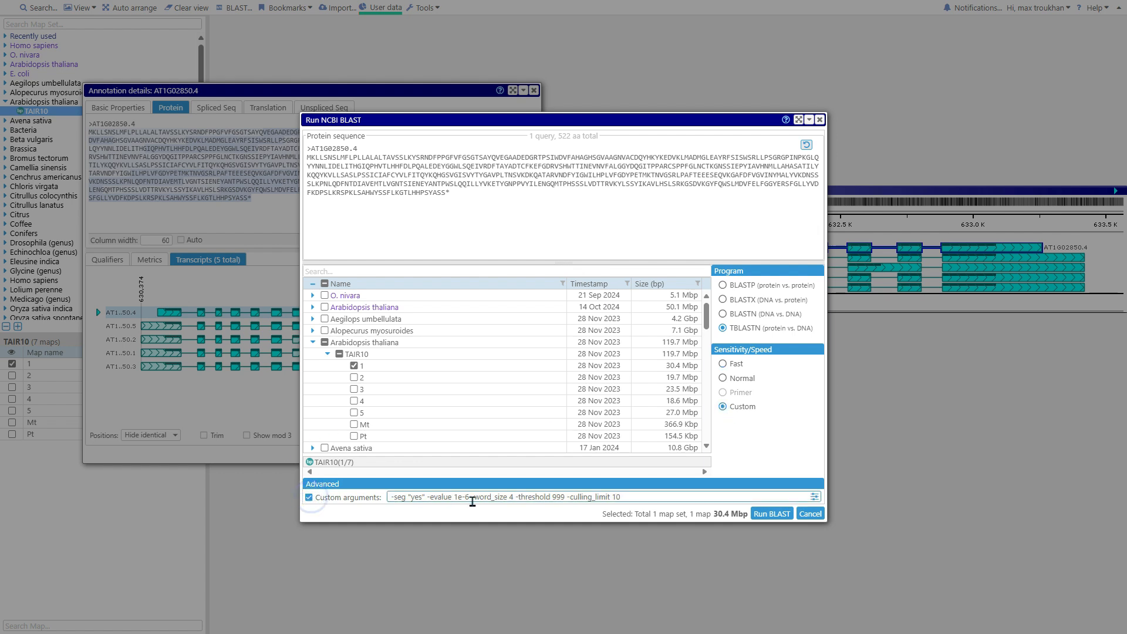
pyautogui.click(629, 497)
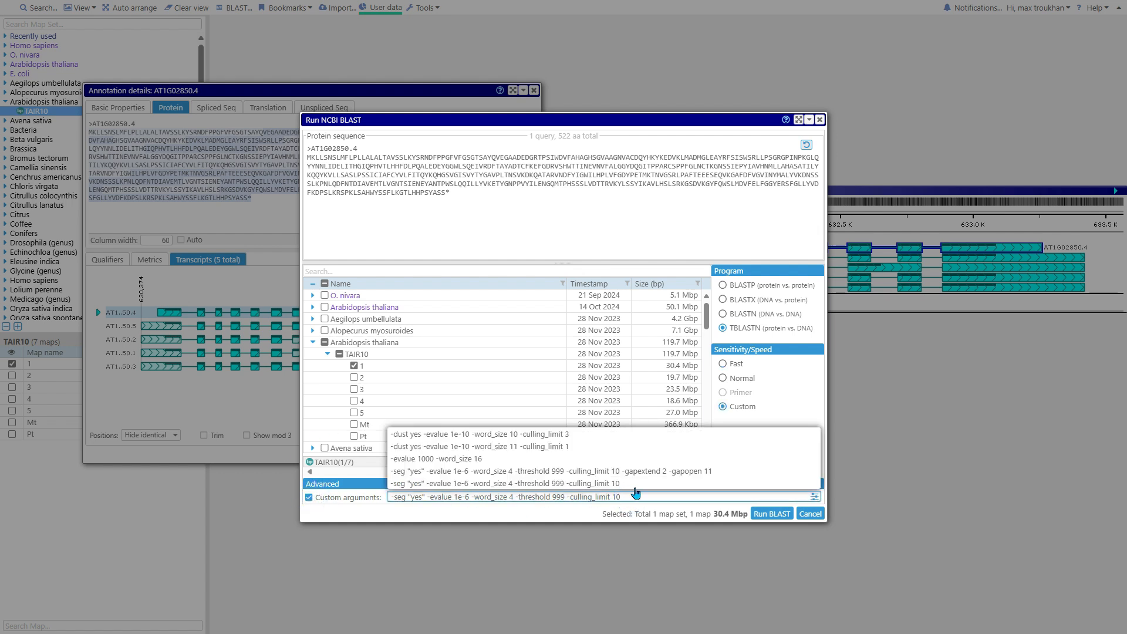
pyautogui.click(640, 474)
pyautogui.click(774, 514)
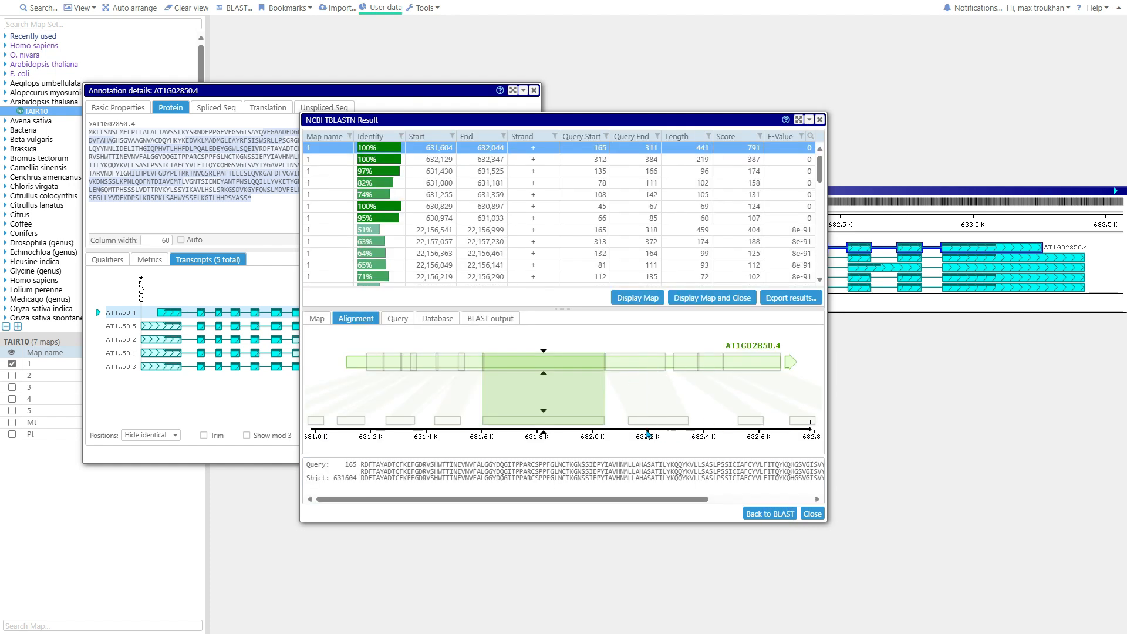
# Display the top BLAST hit on the TAIR10 chromosome 1 map, close the annotation details and compare the hits with the AT1G02850 transcripts.
pyautogui.moveTo(399, 419)
pyautogui.mouseDown()
pyautogui.moveTo(470, 421)
pyautogui.moveTo(414, 408)
pyautogui.mouseUp()
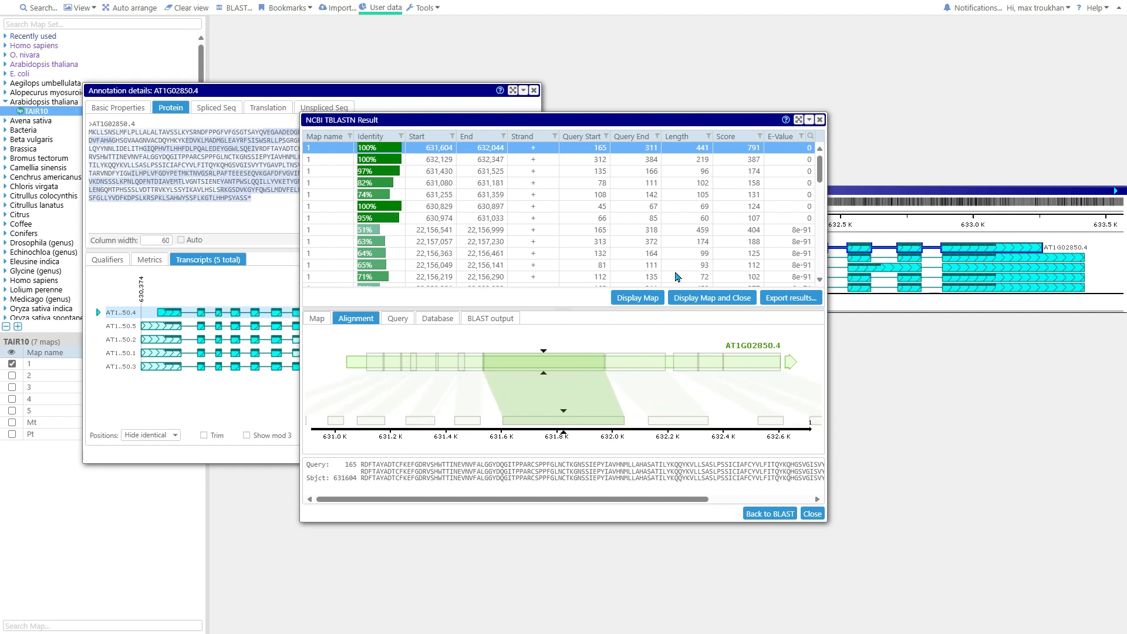
pyautogui.click(698, 301)
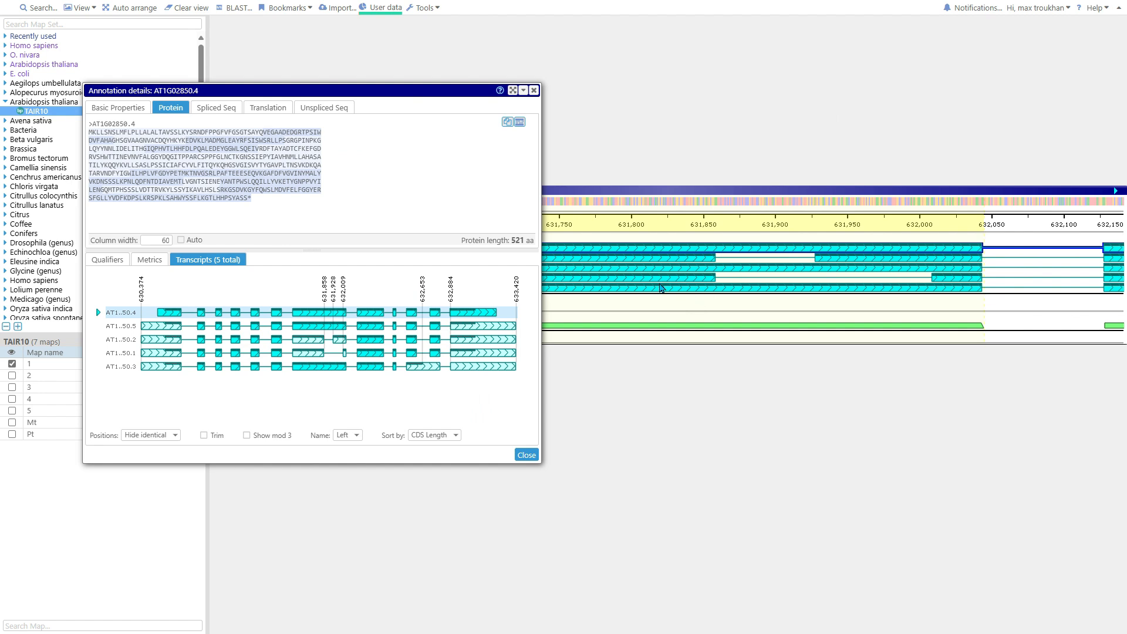
pyautogui.click(527, 455)
pyautogui.scroll(-5, 672, 300)
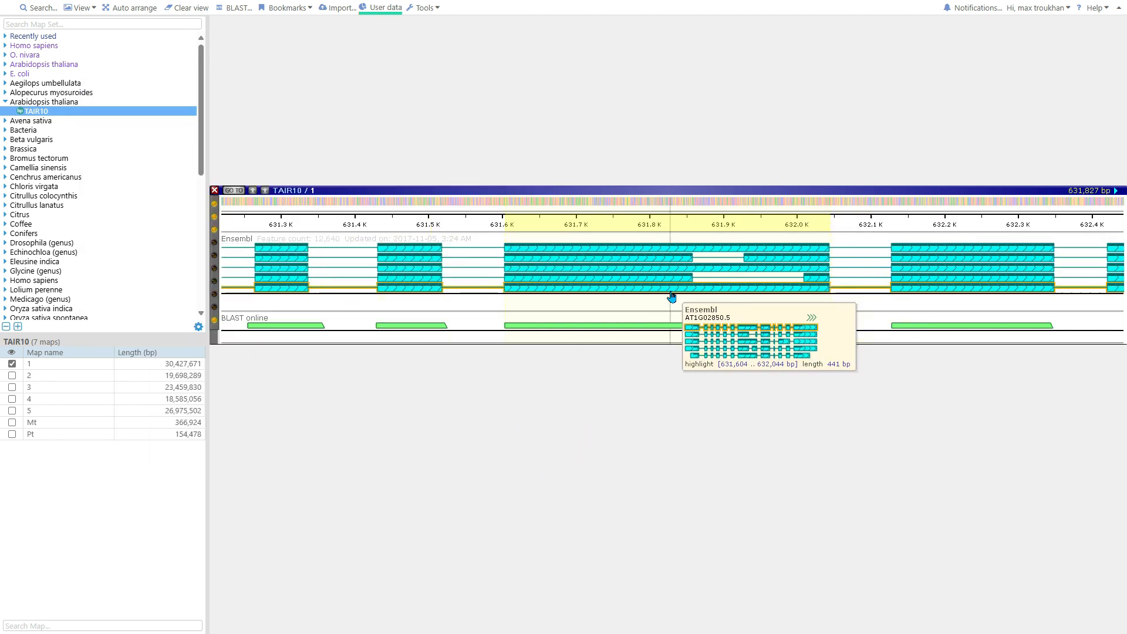
pyautogui.scroll(2, 662, 336)
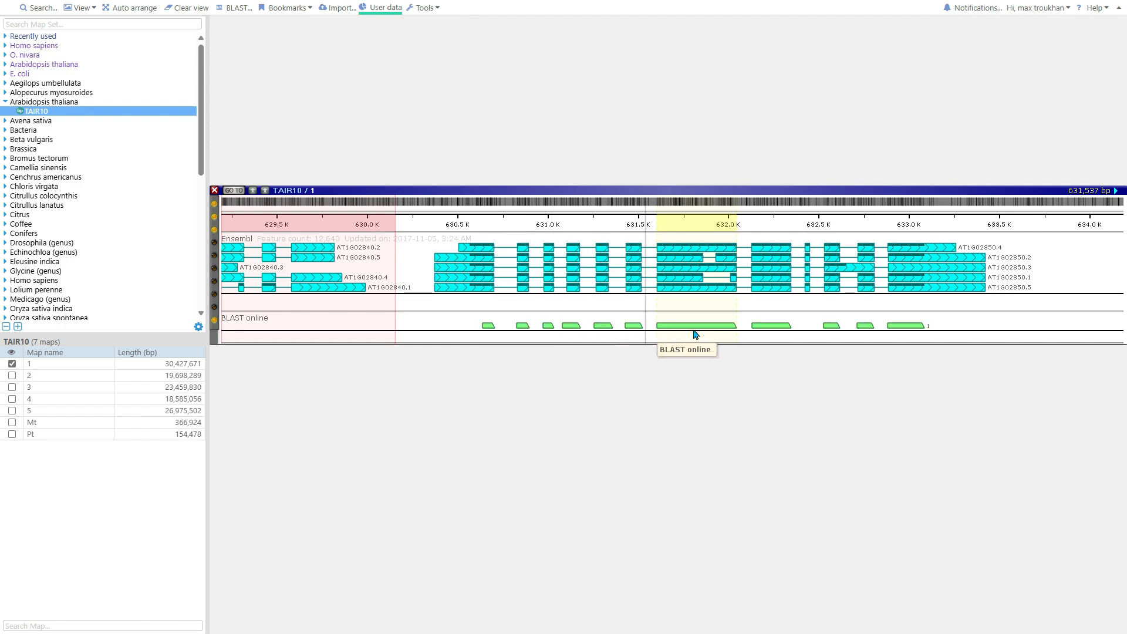
pyautogui.moveTo(893, 330)
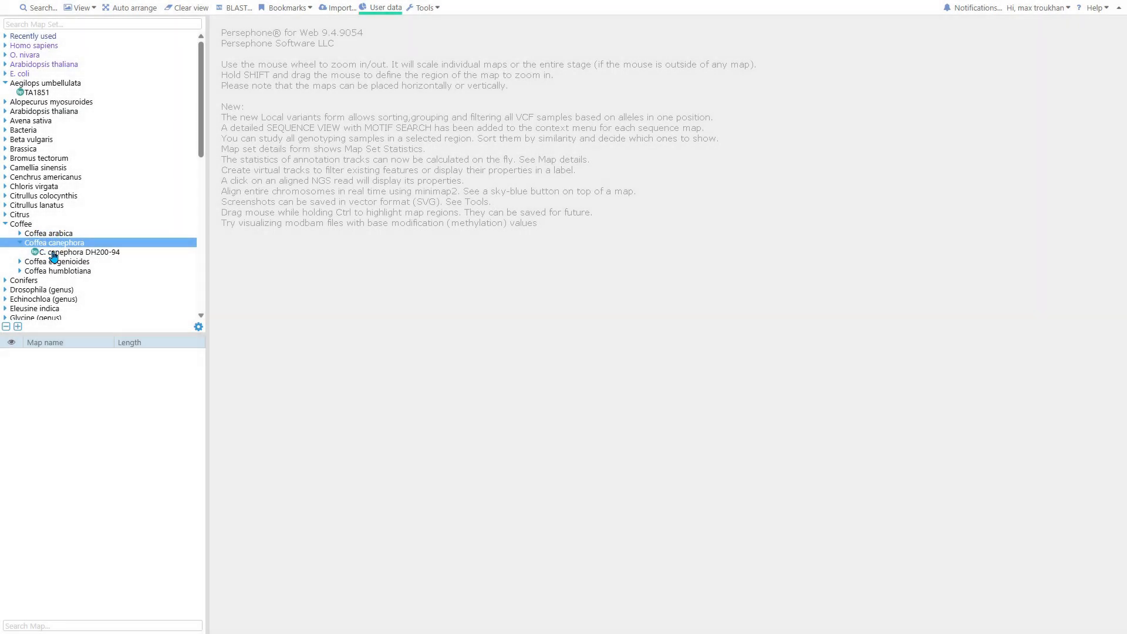
# Open chr1 of C. canephora DH200-94 and show its RNA-seq fifth leaf track in the region around 5,500 K to 5,900 K.
pyautogui.click(51, 252)
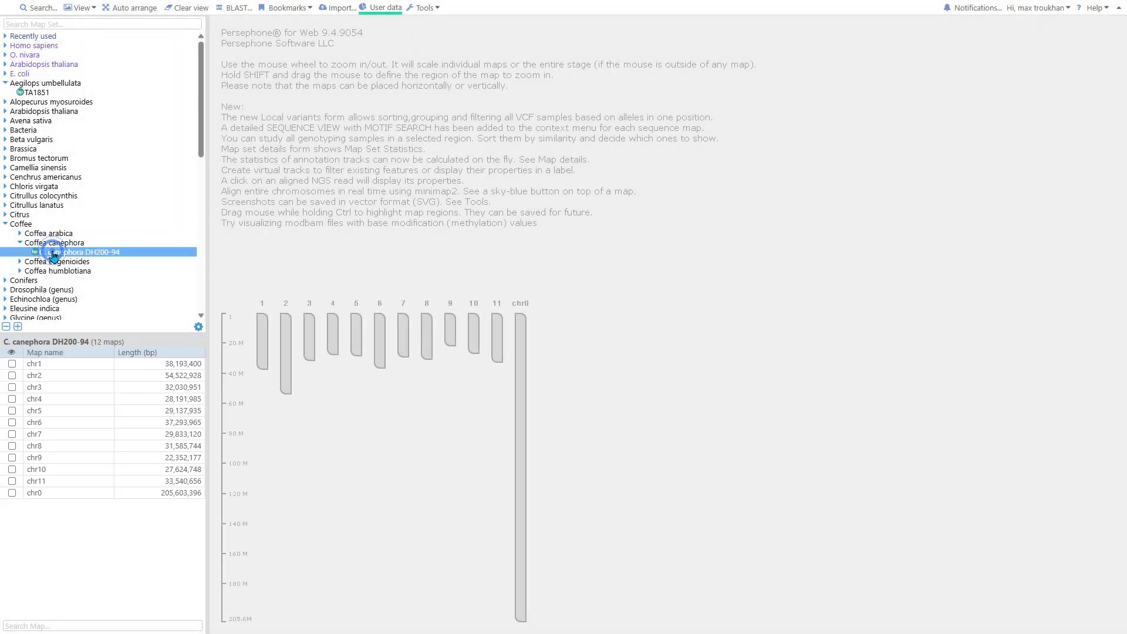
pyautogui.doubleClick(56, 368)
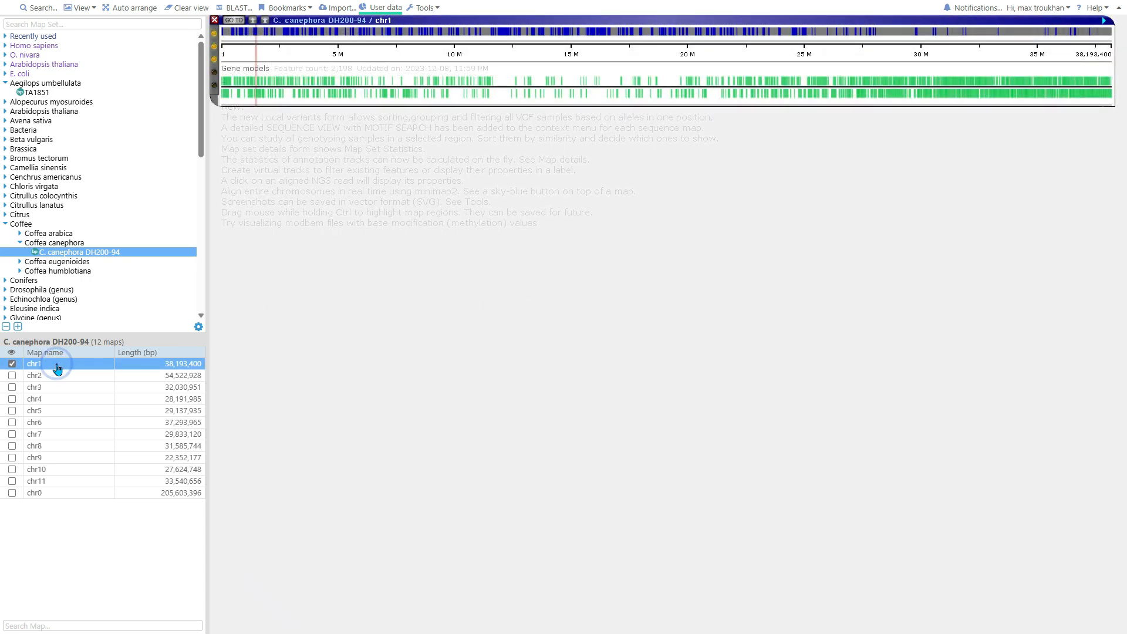
pyautogui.moveTo(215, 79)
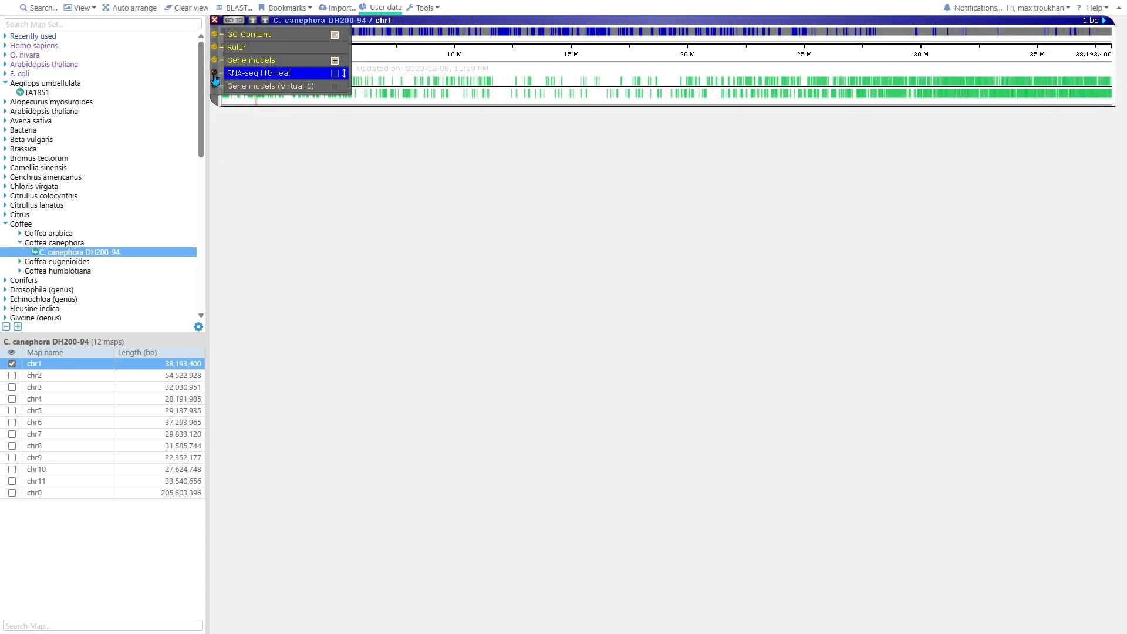
pyautogui.click(273, 77)
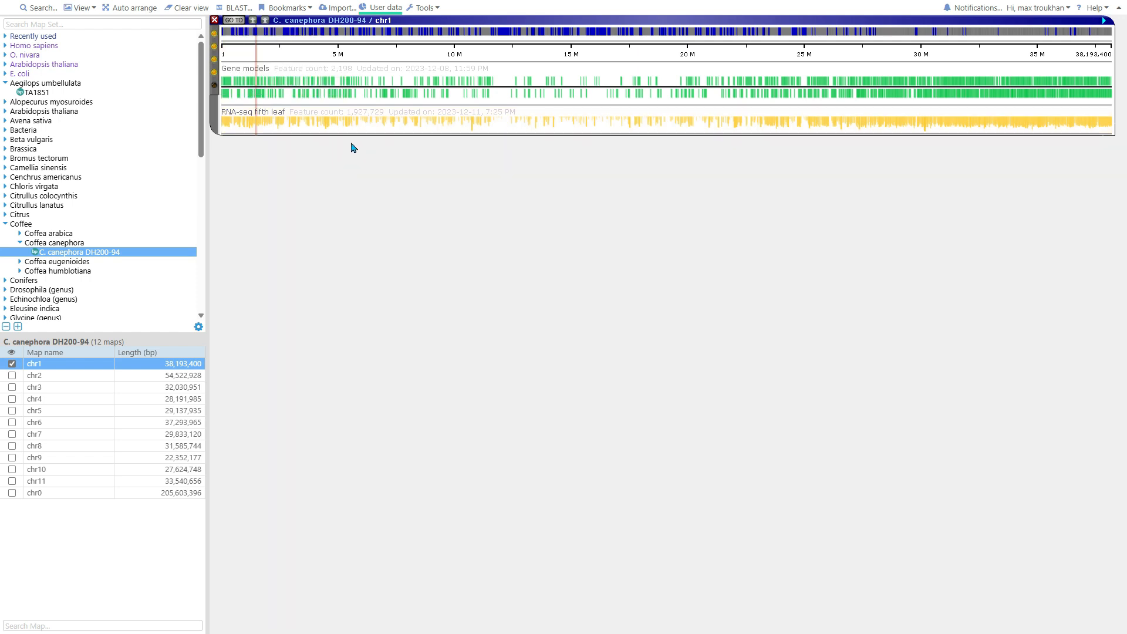
pyautogui.moveTo(350, 125); pyautogui.dragTo(361, 120)
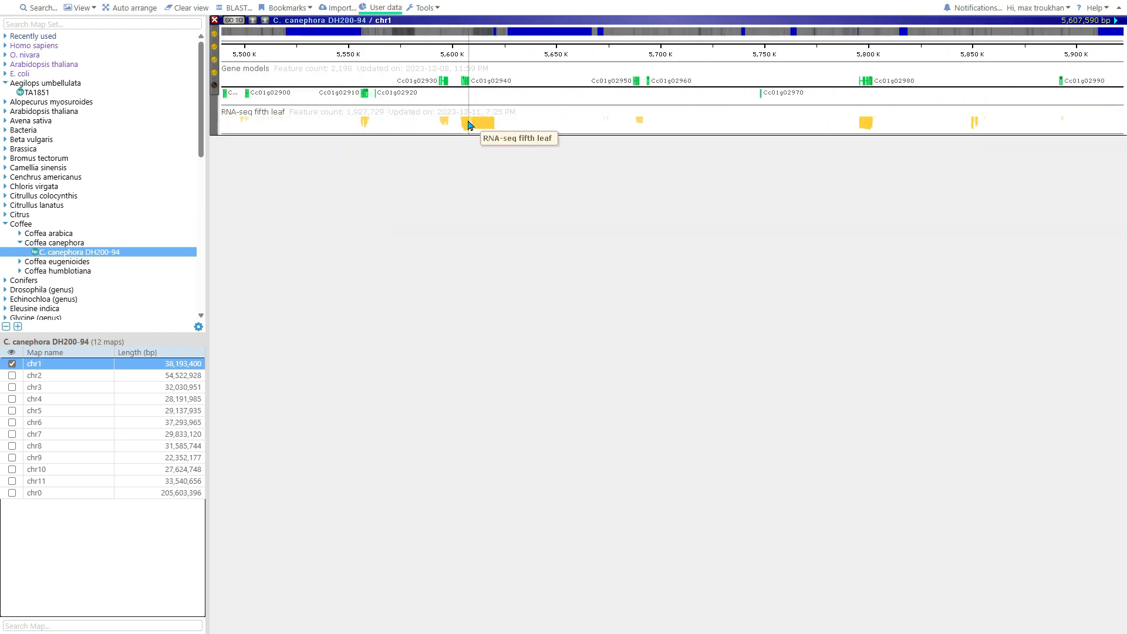
# Expand the RNA-seq fifth leaf track and examine the reads aligned to gene Cc01g02940 down to the bases around 5,607,236 bp.
pyautogui.rightClick(470, 125)
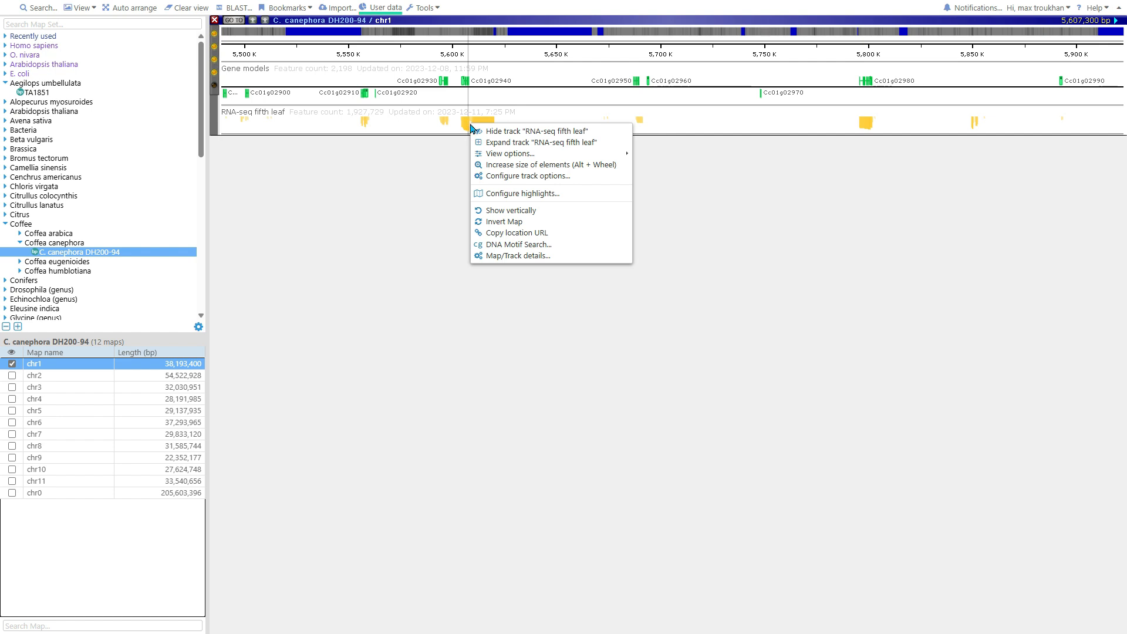
pyautogui.click(489, 143)
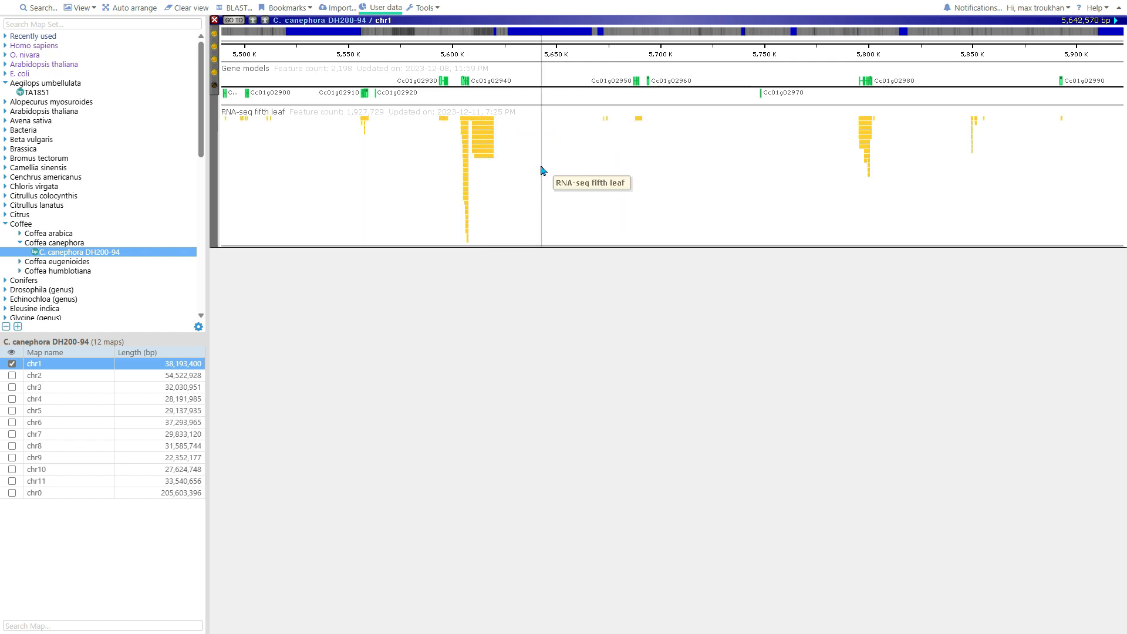
pyautogui.moveTo(458, 135); pyautogui.dragTo(476, 136)
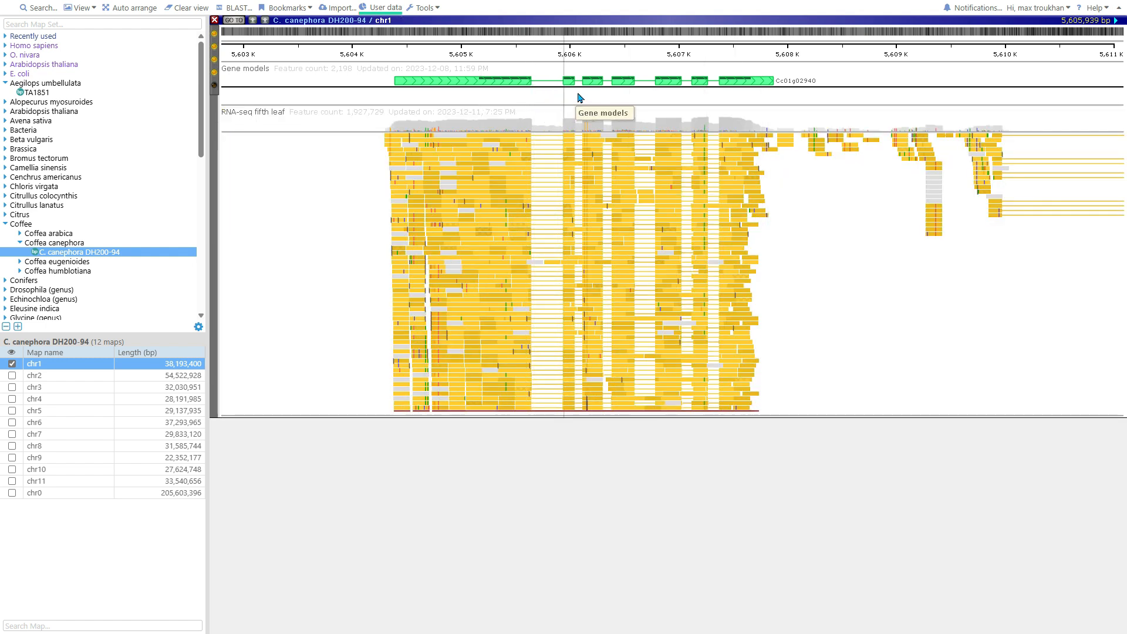
pyautogui.moveTo(695, 160); pyautogui.dragTo(734, 187)
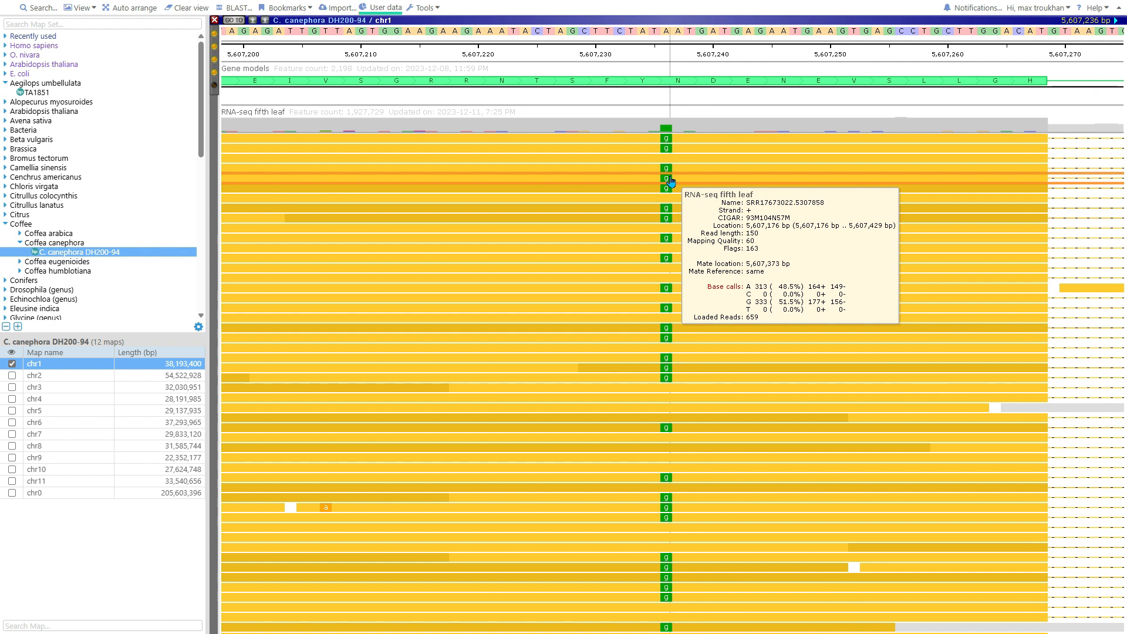
# Turn off hiding of non-variants in the RNA-seq fifth leaf track and inspect the base letters of the reads.
pyautogui.rightClick(672, 182)
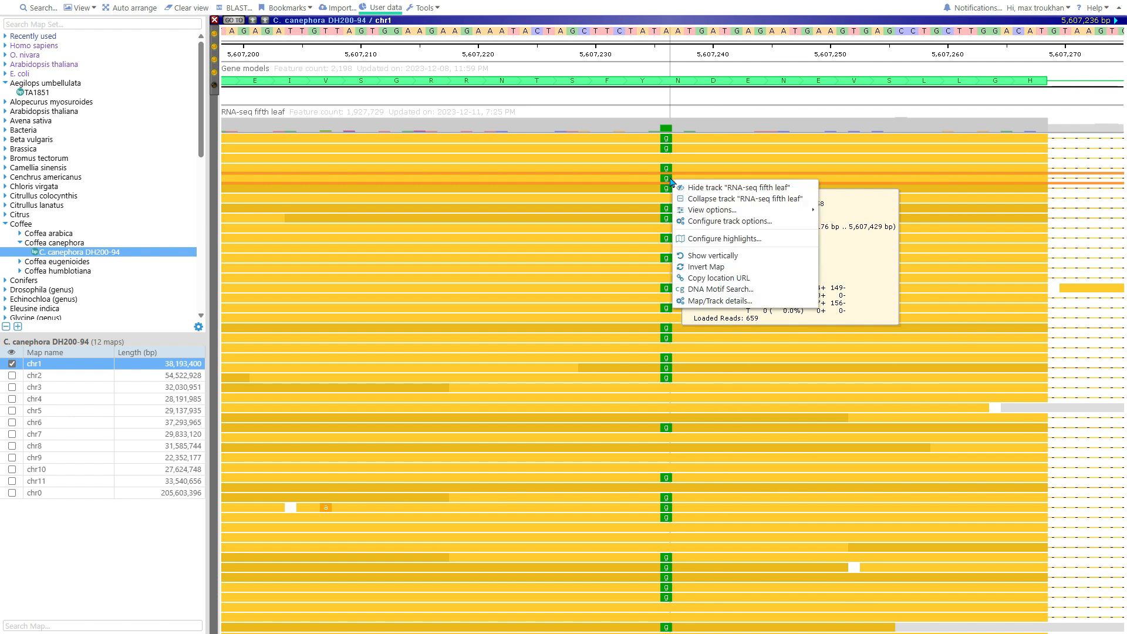
pyautogui.moveTo(721, 218)
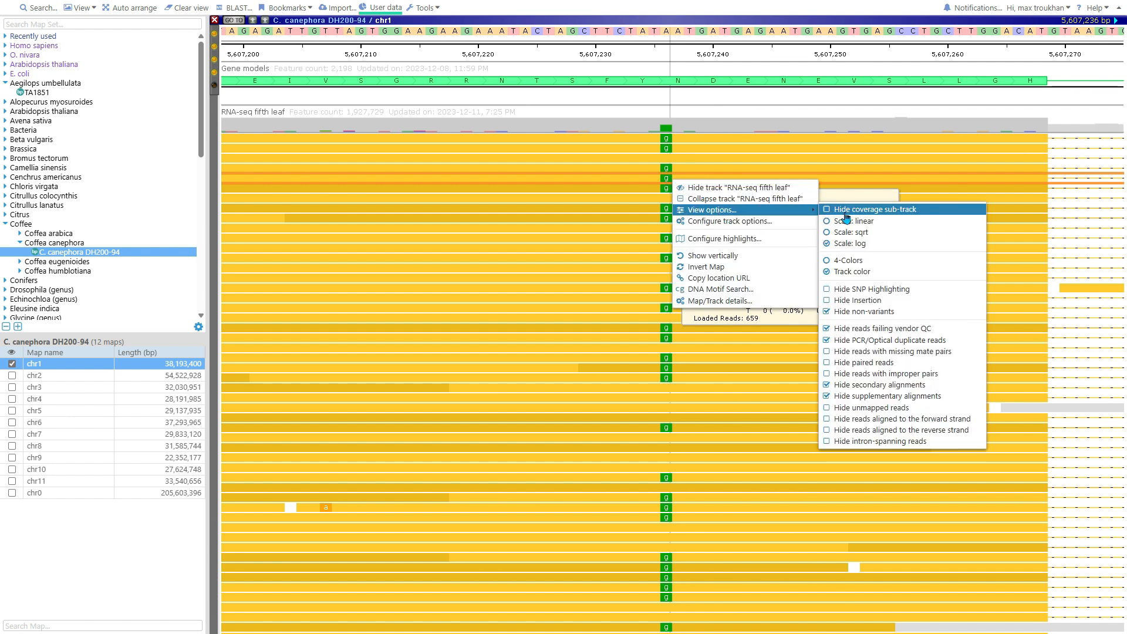
pyautogui.click(868, 317)
pyautogui.click(867, 312)
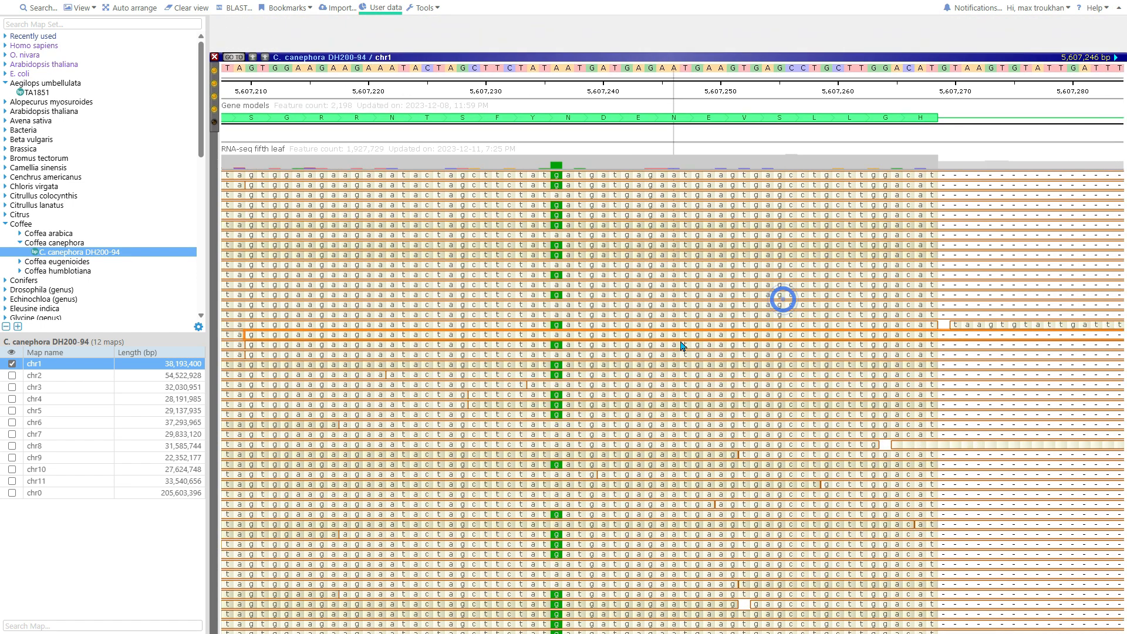
pyautogui.moveTo(681, 347); pyautogui.dragTo(802, 270)
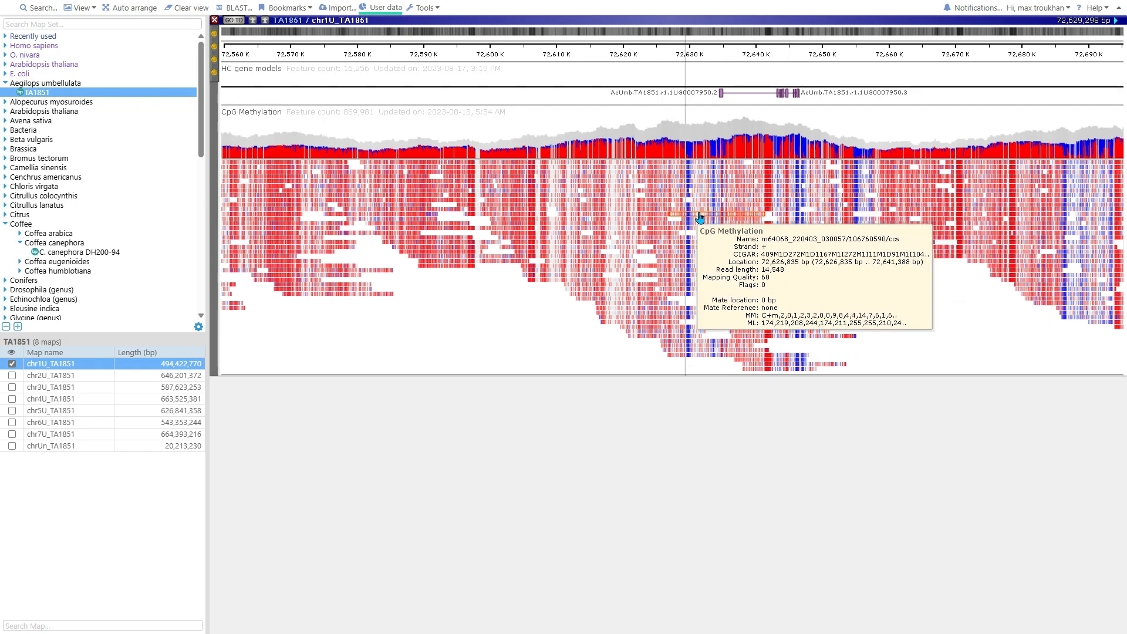
# Examine the CpG Methylation reads around 72,646 K on chr1U_TA1851 and open one read's sequence and base quality details.
pyautogui.scroll(3, 800, 211)
pyautogui.scroll(2, 802, 213)
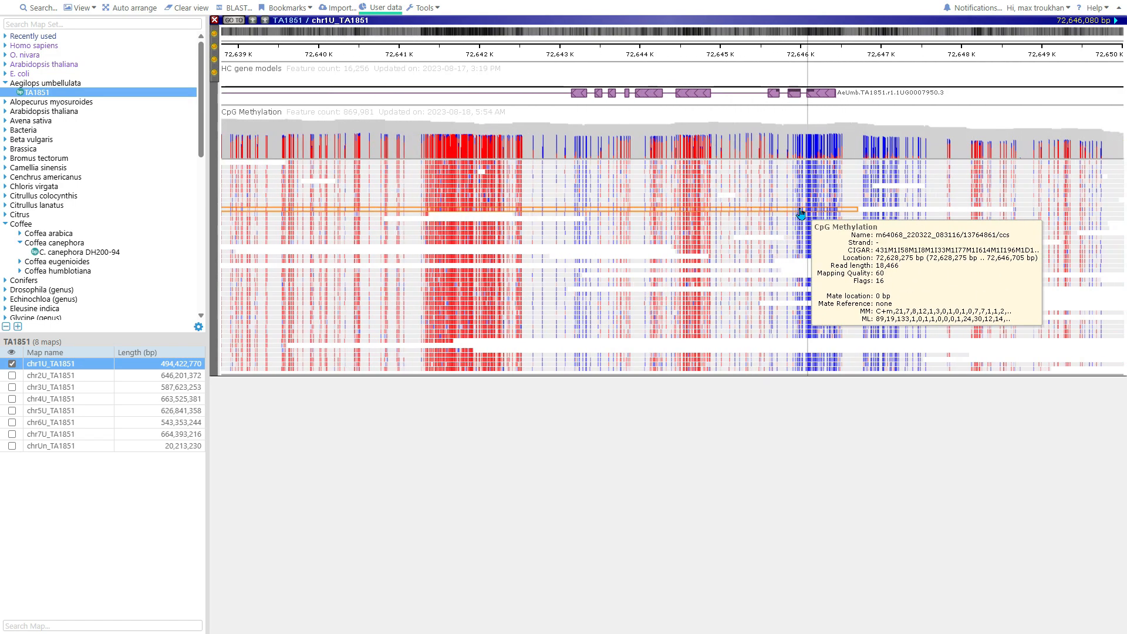
pyautogui.scroll(4, 801, 213)
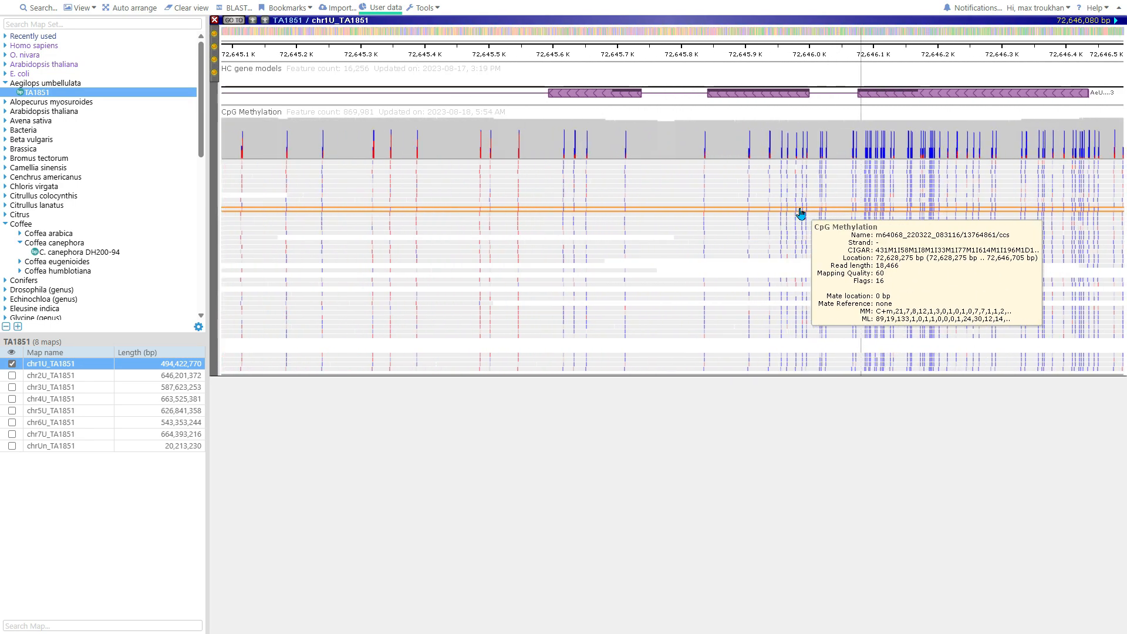
pyautogui.click(794, 171)
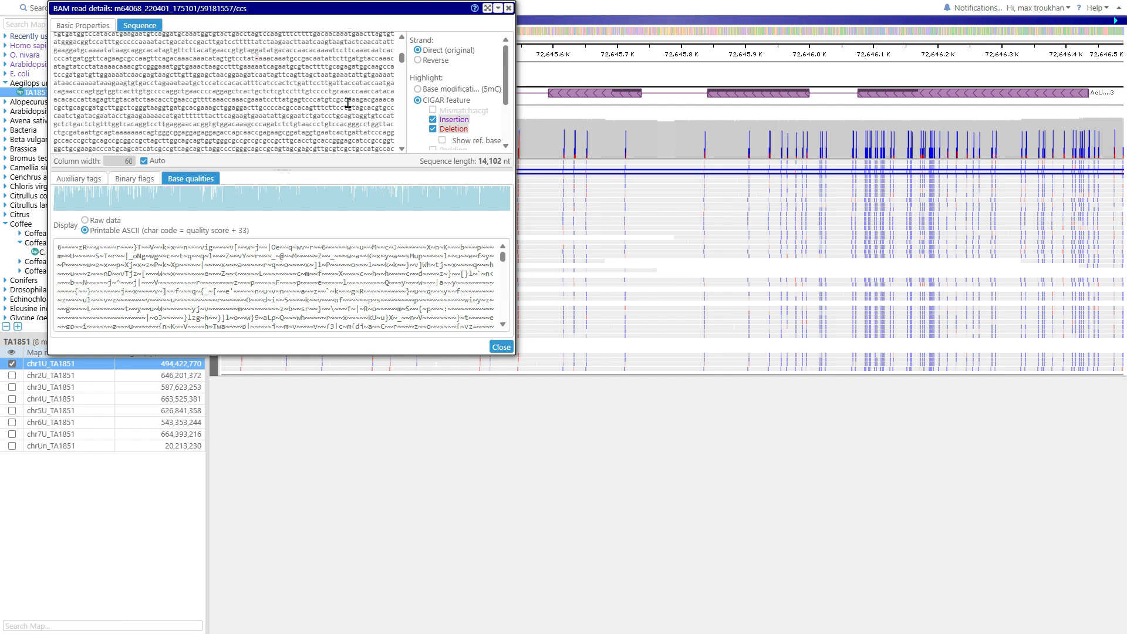
pyautogui.scroll(-3, 349, 105)
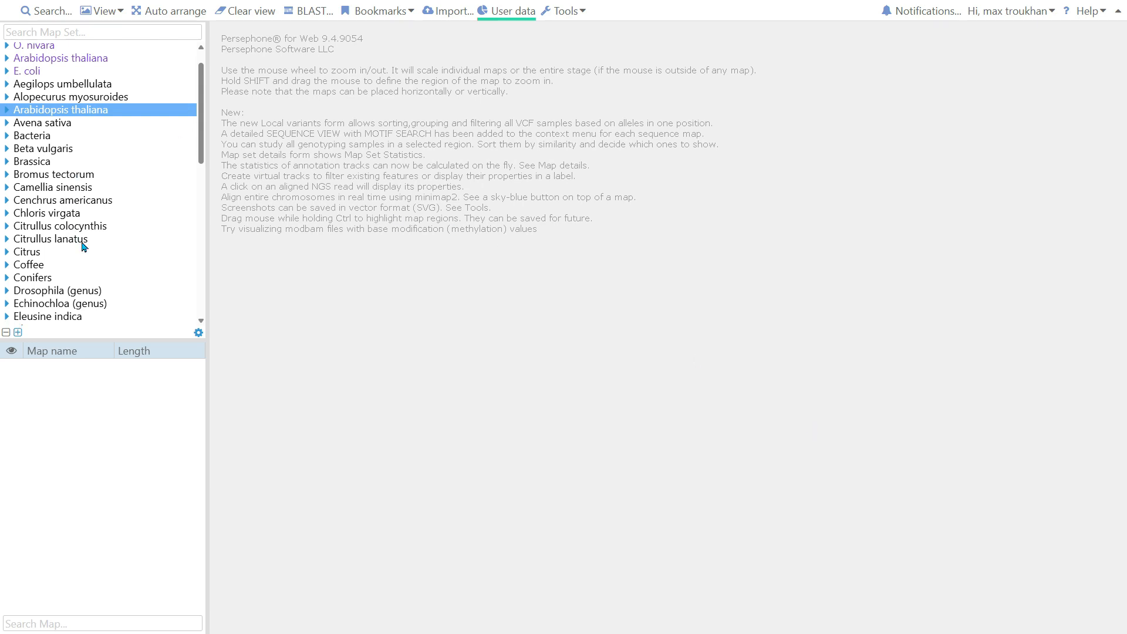
# Review the FASTA (new Map Set) and Annotation (GFF or GTF file) format examples for importing external data, and close the import form.
pyautogui.scroll(-2, 83, 245)
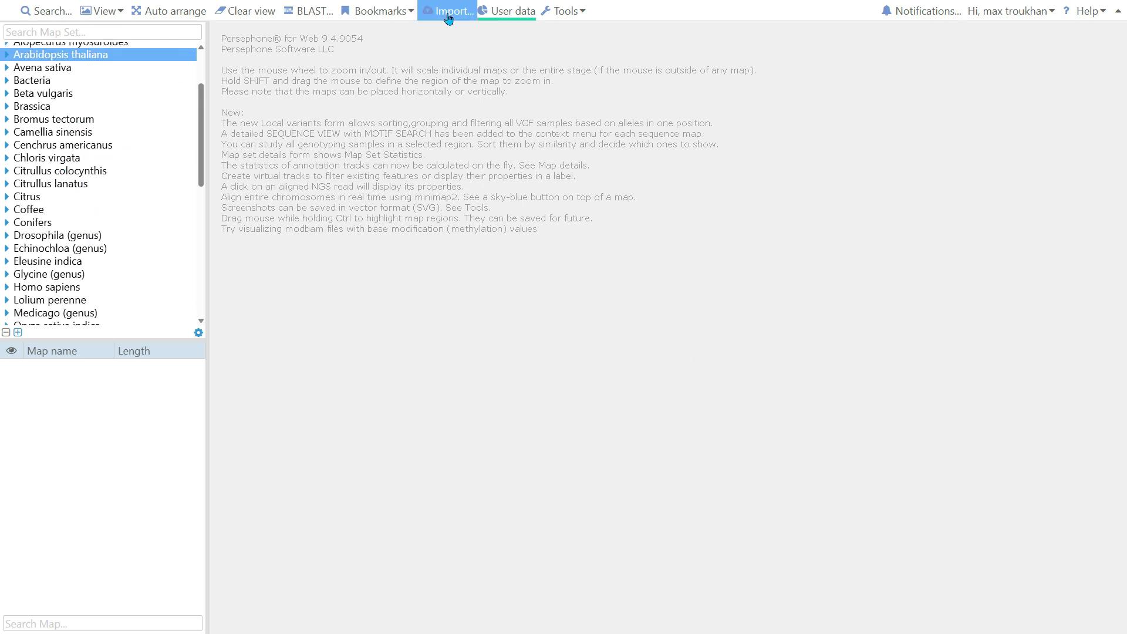
pyautogui.click(448, 15)
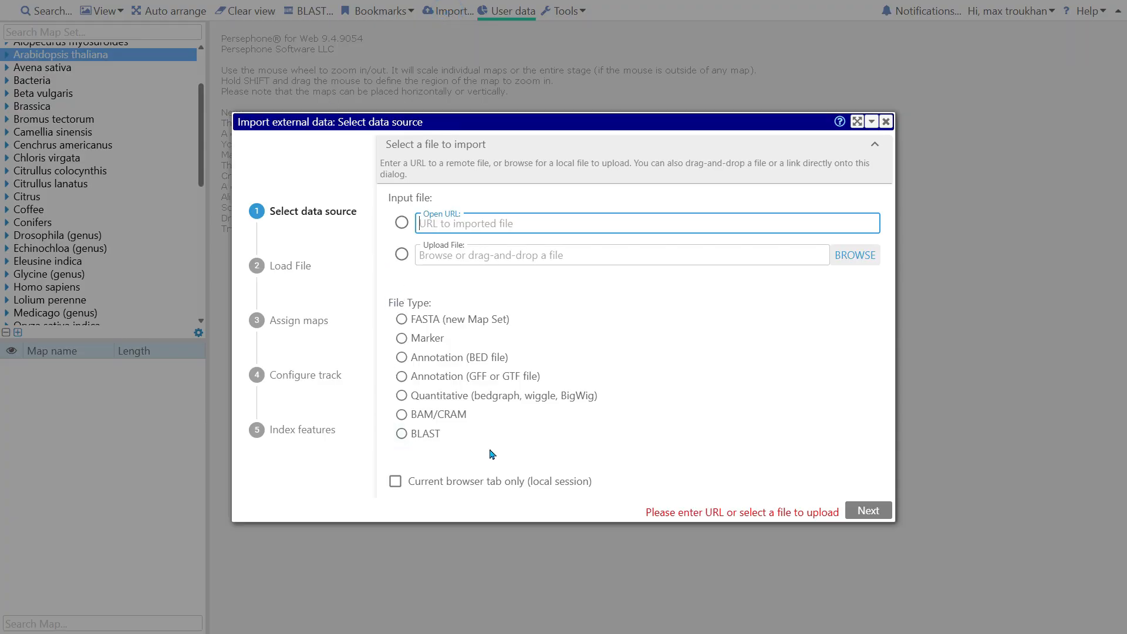
pyautogui.click(402, 319)
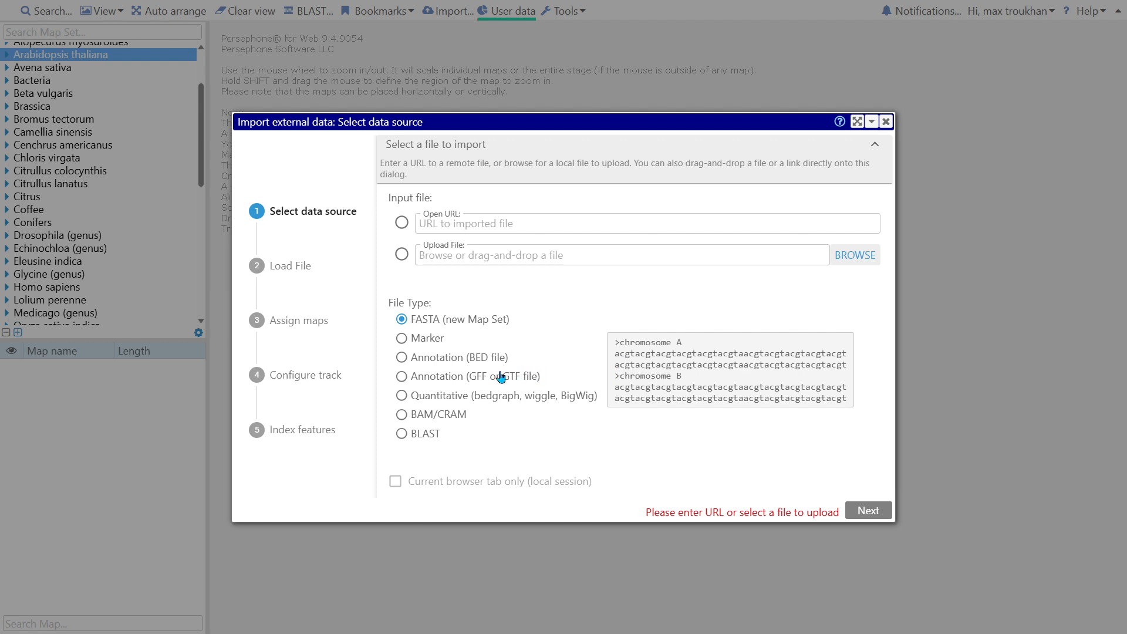
pyautogui.click(403, 378)
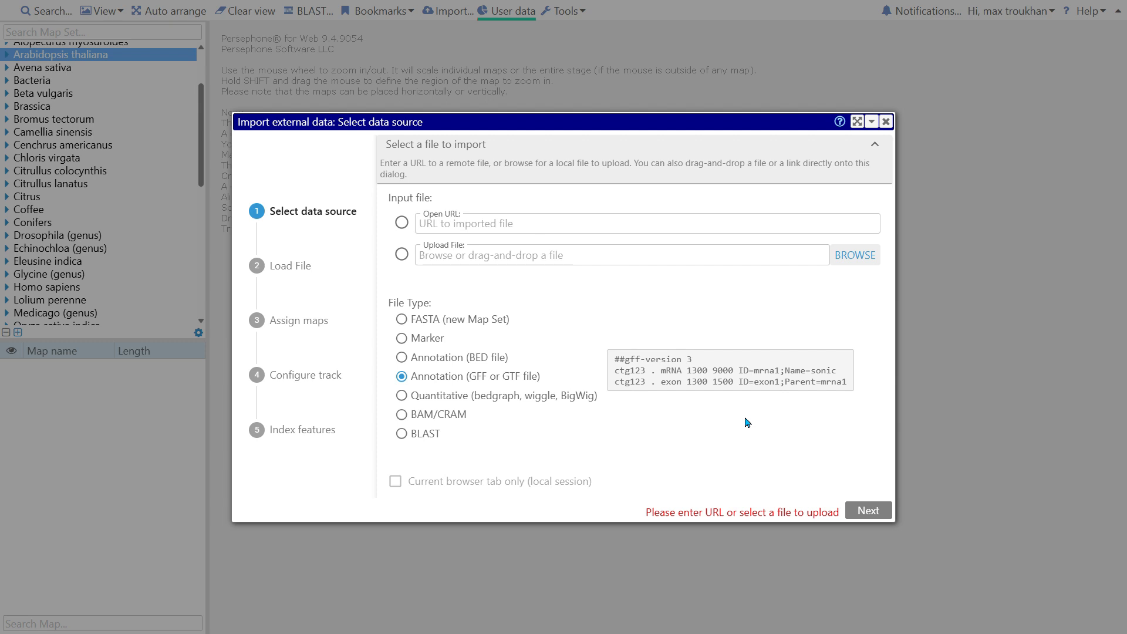
pyautogui.press('Escape')
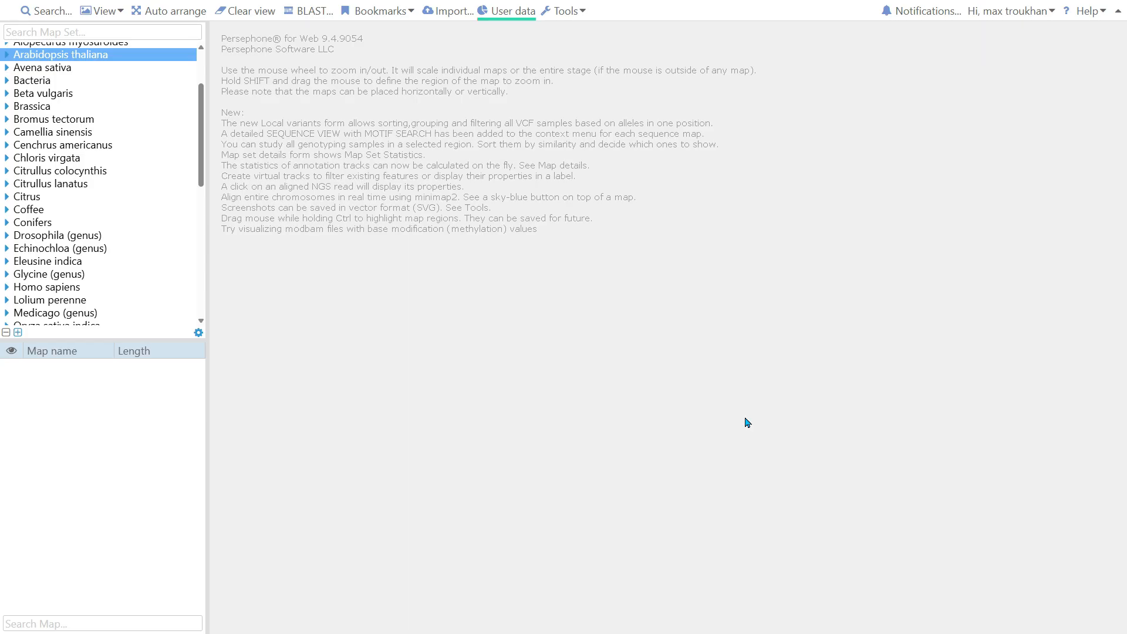
# Supply the local file at-rnaseq.bam for import as BAM/CRAM, limited to the current browser tab.
pyautogui.hotkey('alt', 'Tab')
pyautogui.click(672, 338)
pyautogui.moveTo(672, 337); pyautogui.dragTo(462, 365)
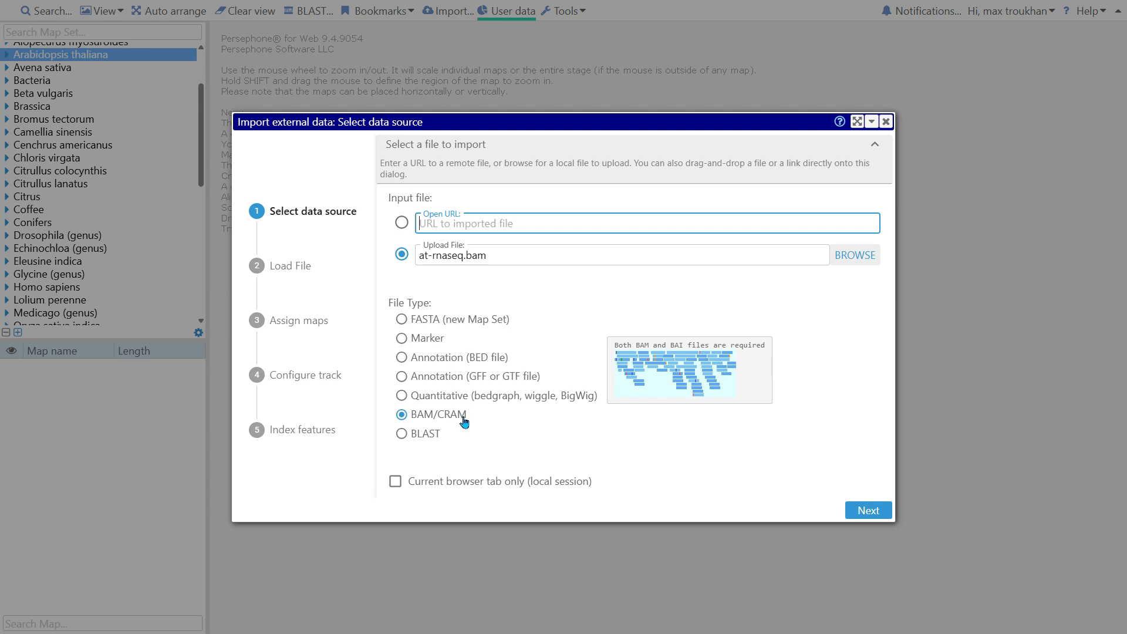
pyautogui.click(405, 483)
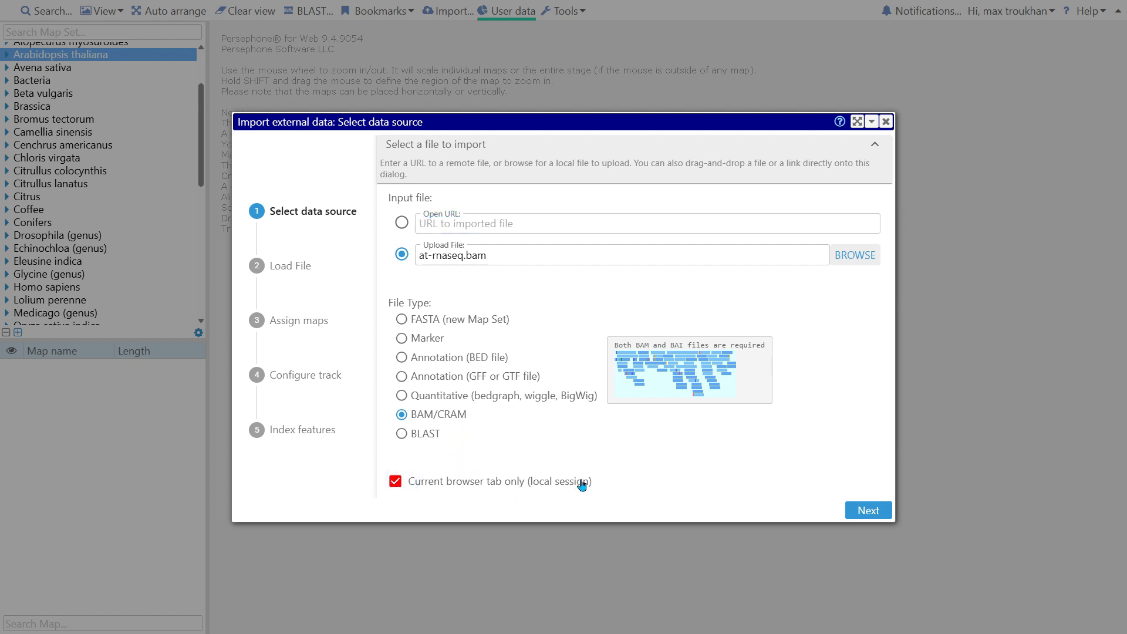
pyautogui.click(868, 509)
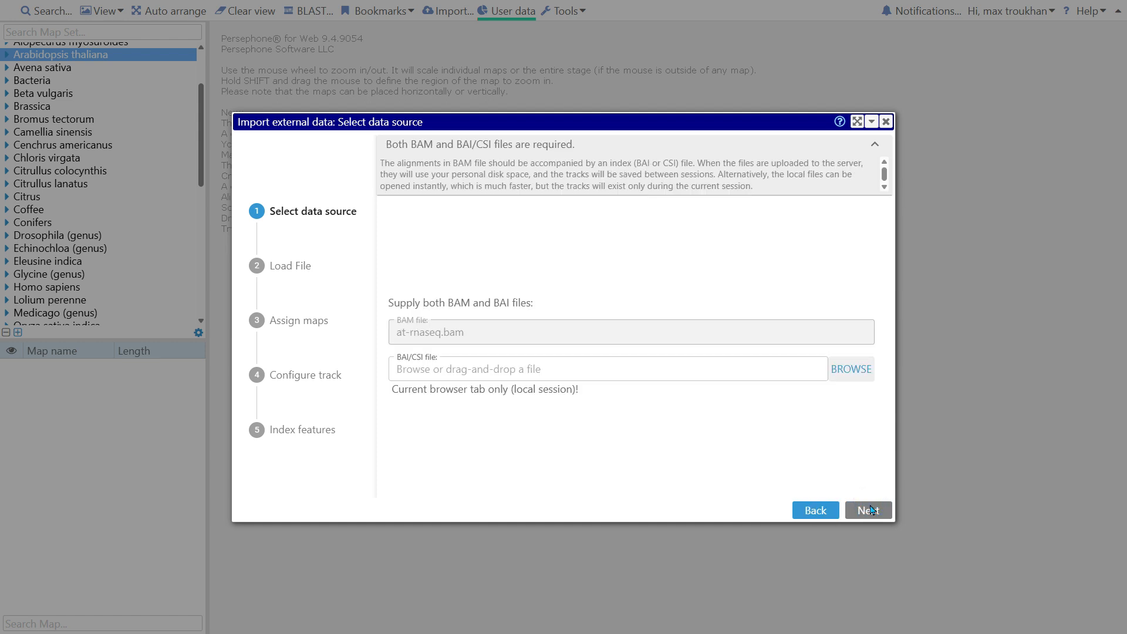
# Add the index file at-rnaseq.bam.bai, load the BAM data and proceed to assigning maps.
pyautogui.hotkey('alt', 'Tab')
pyautogui.moveTo(838, 317); pyautogui.dragTo(444, 393)
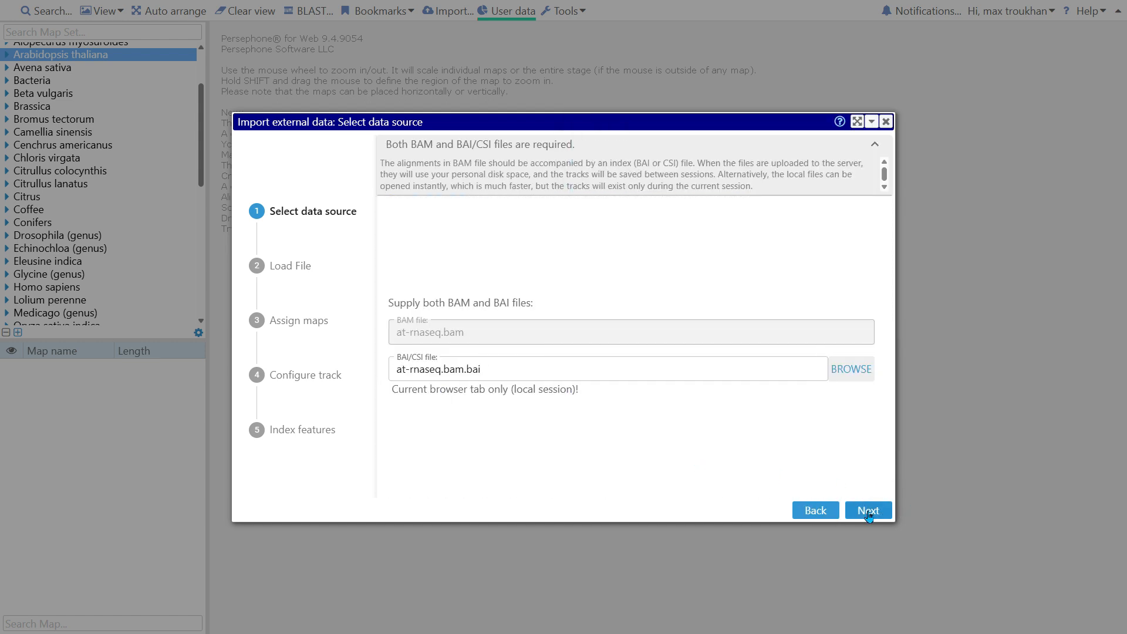
pyautogui.click(868, 512)
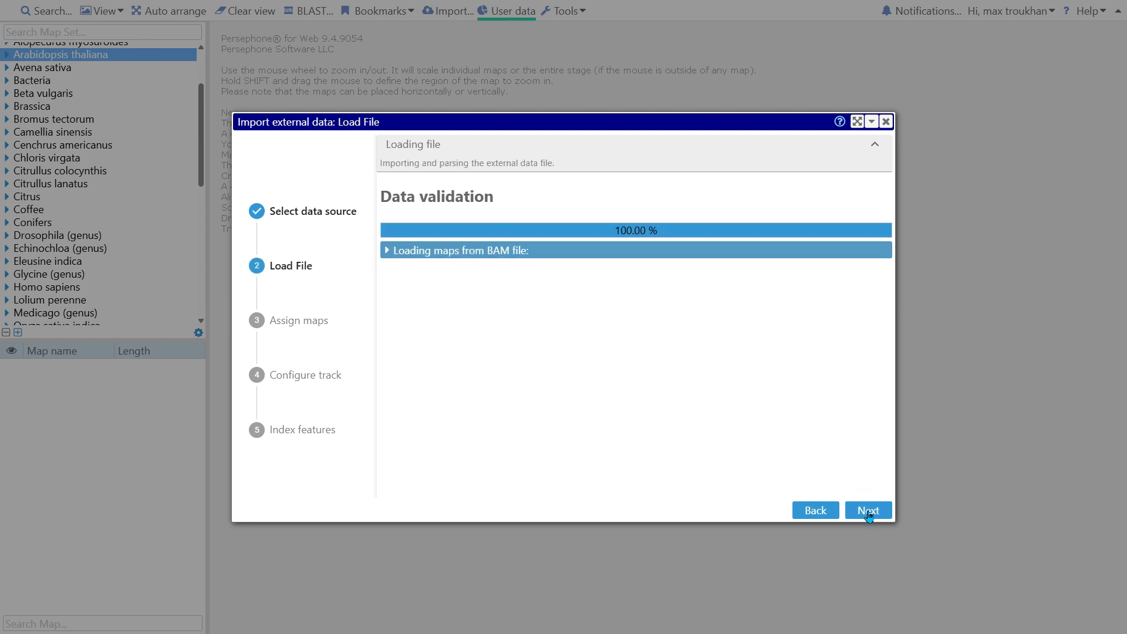
pyautogui.click(869, 512)
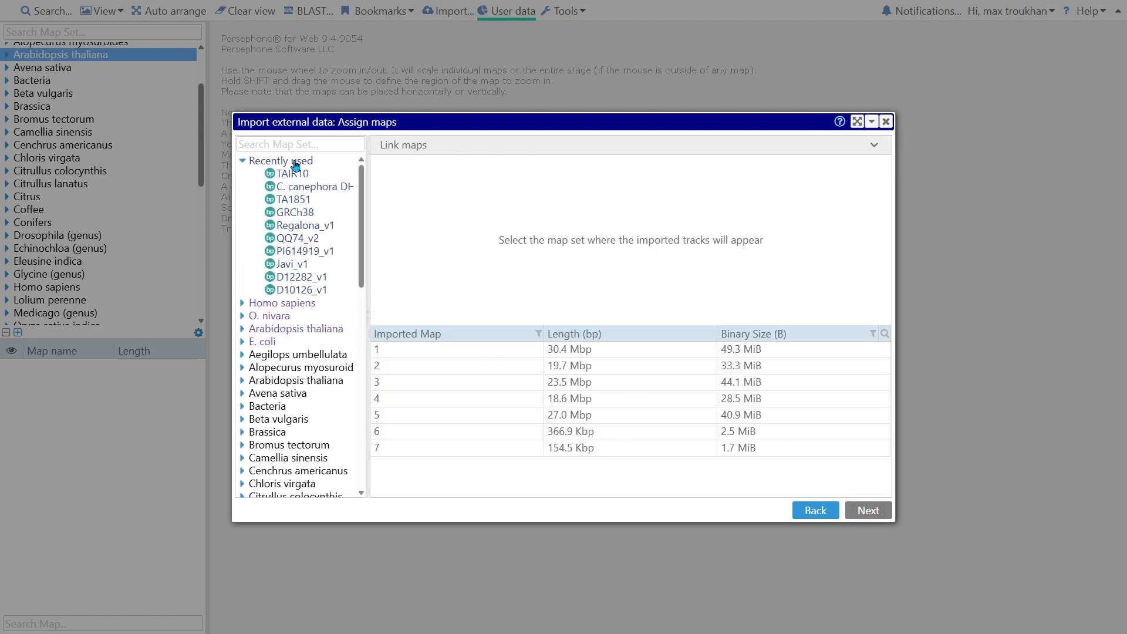
# Assign the imported maps to the Arabidopsis thaliana TAIR10 map set and link its Mt map with imported map 6.
pyautogui.click(292, 144)
pyautogui.write('tai')
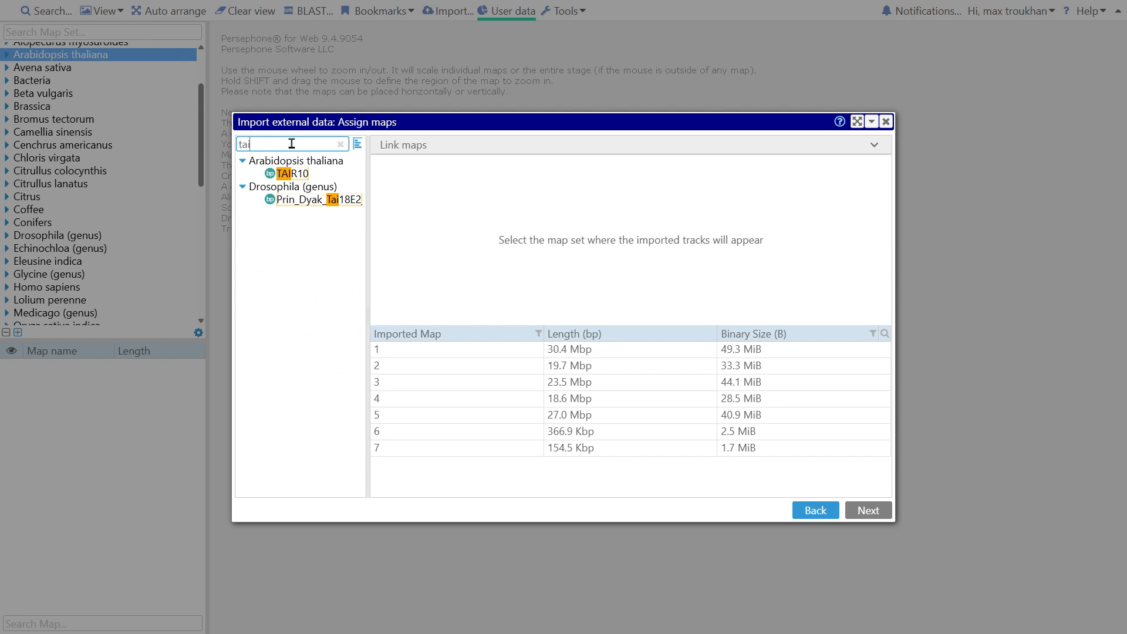
pyautogui.write('r')
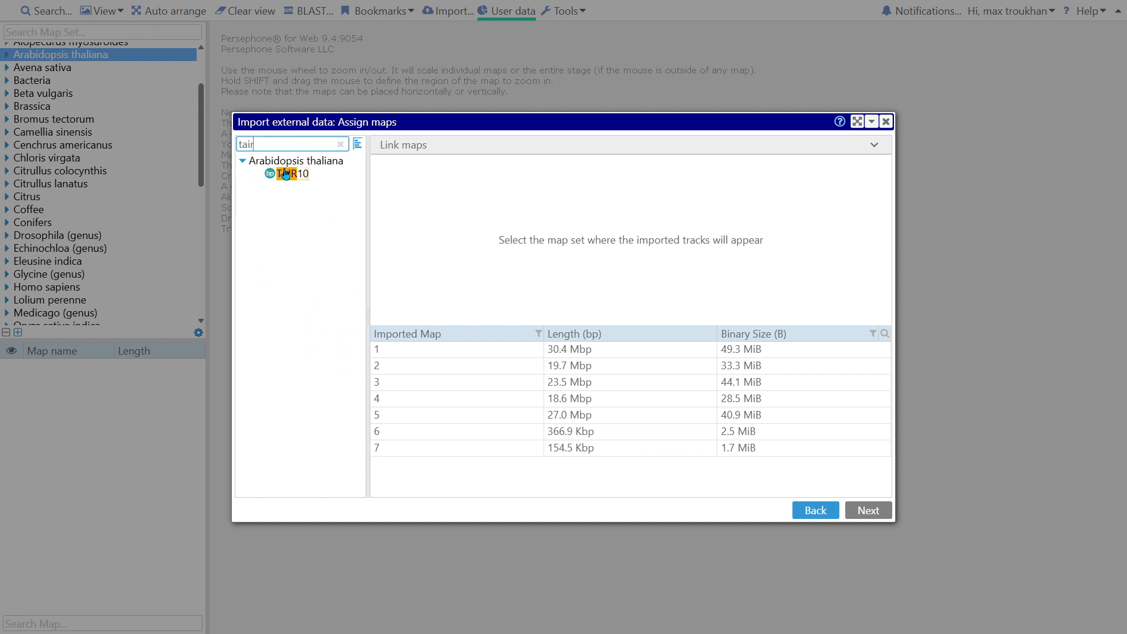
pyautogui.click(286, 173)
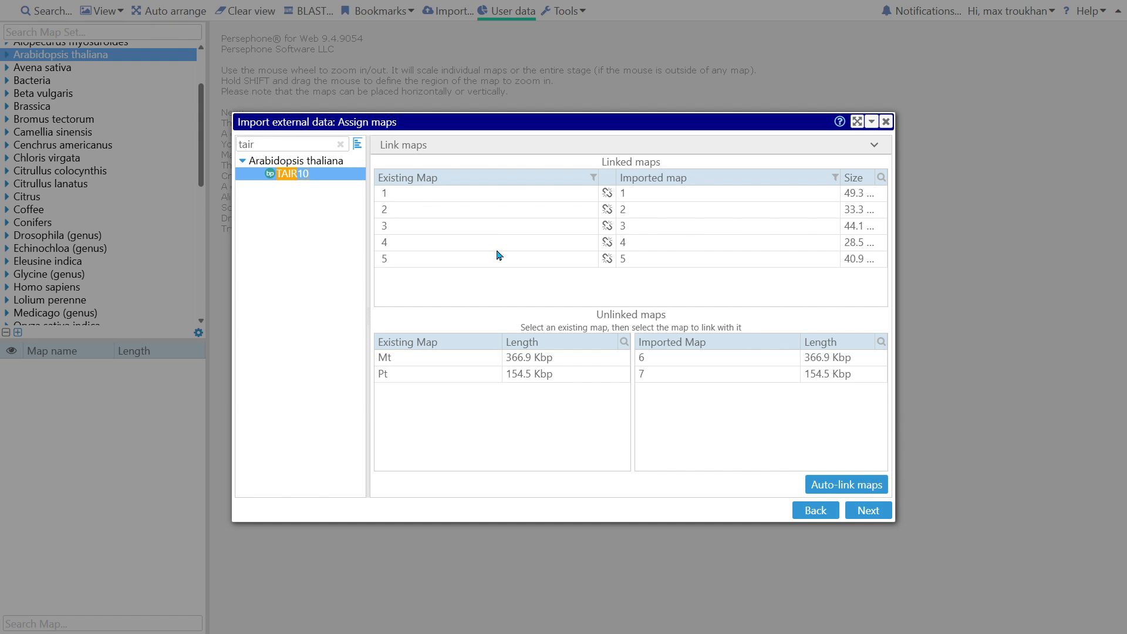
pyautogui.click(445, 358)
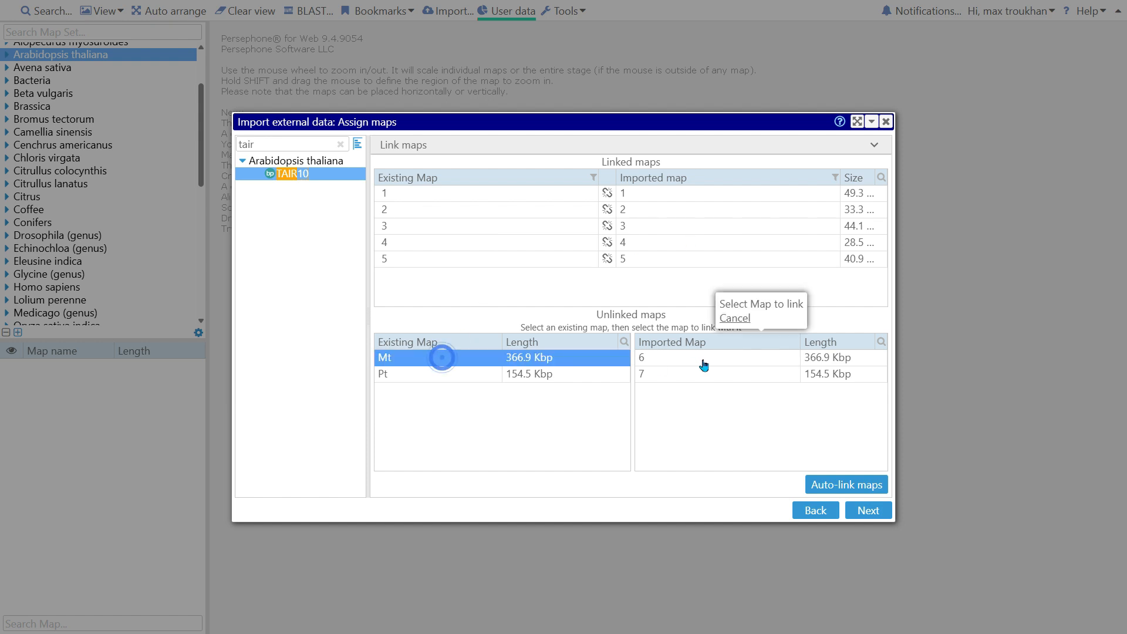
pyautogui.click(706, 362)
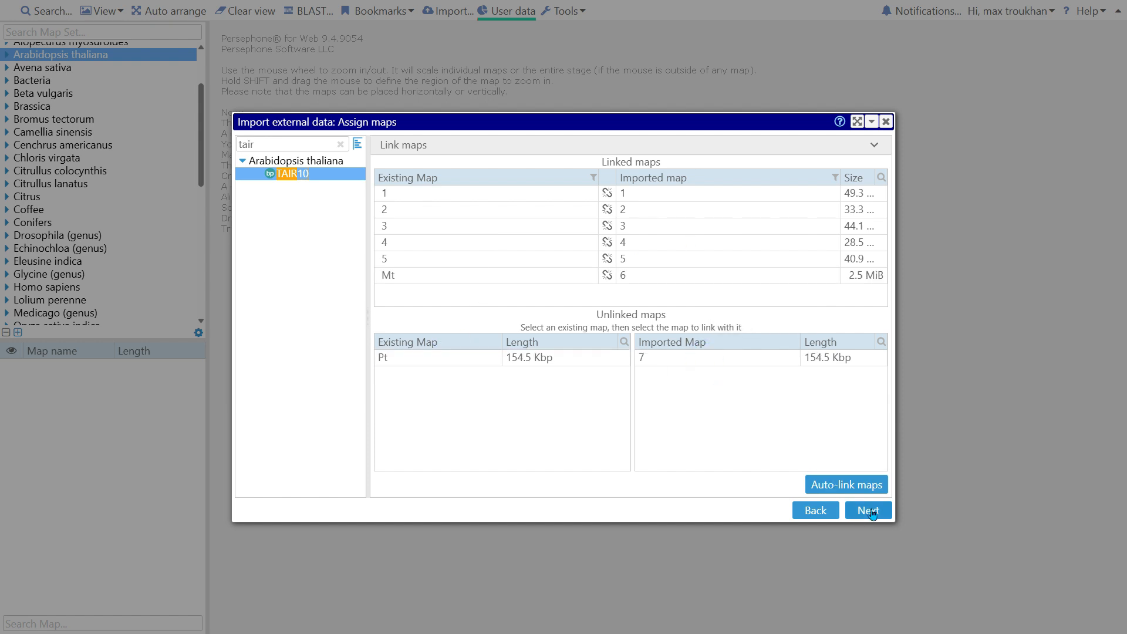
pyautogui.click(870, 511)
# Name the imported track RNA-seq data, finish the import and open TAIR10 map 1.
pyautogui.click(532, 147)
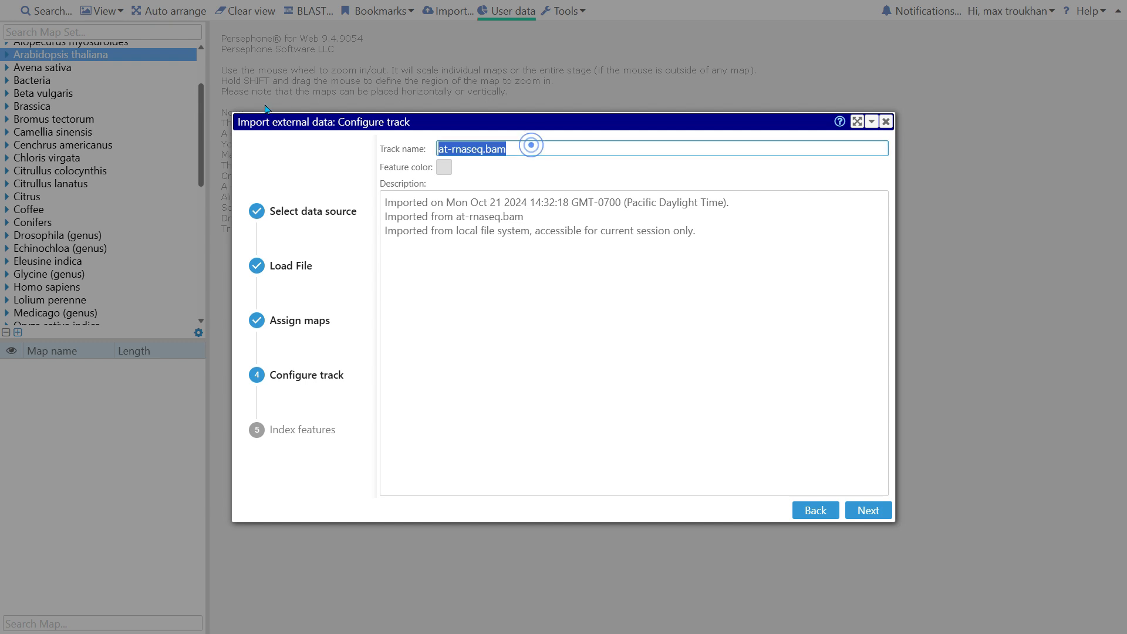
pyautogui.write('RNA-seq ')
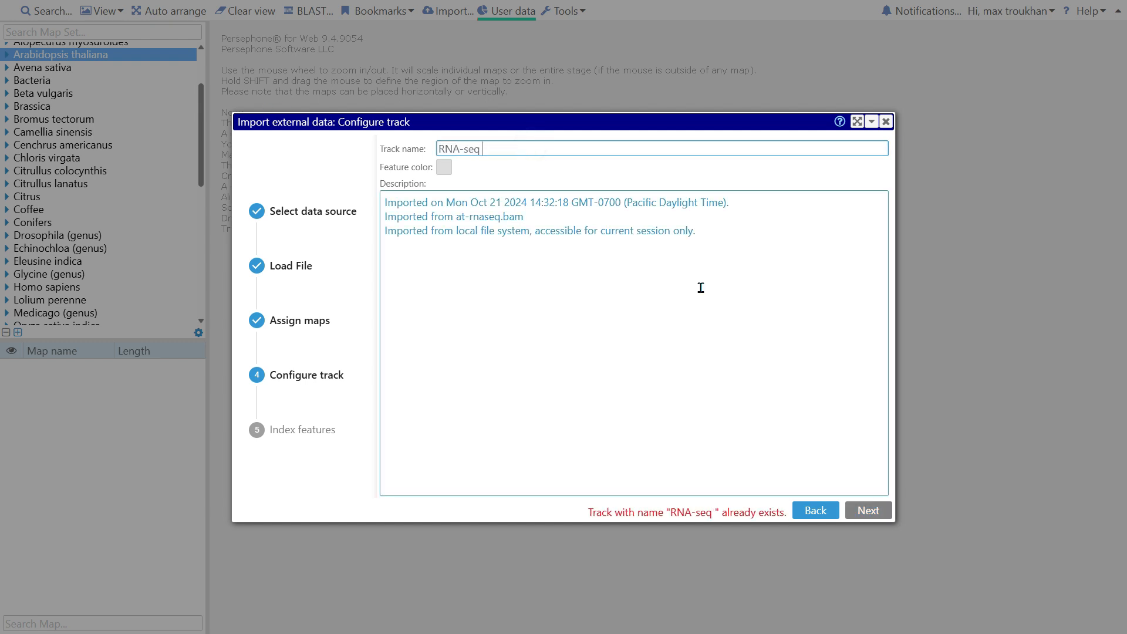
pyautogui.write('data')
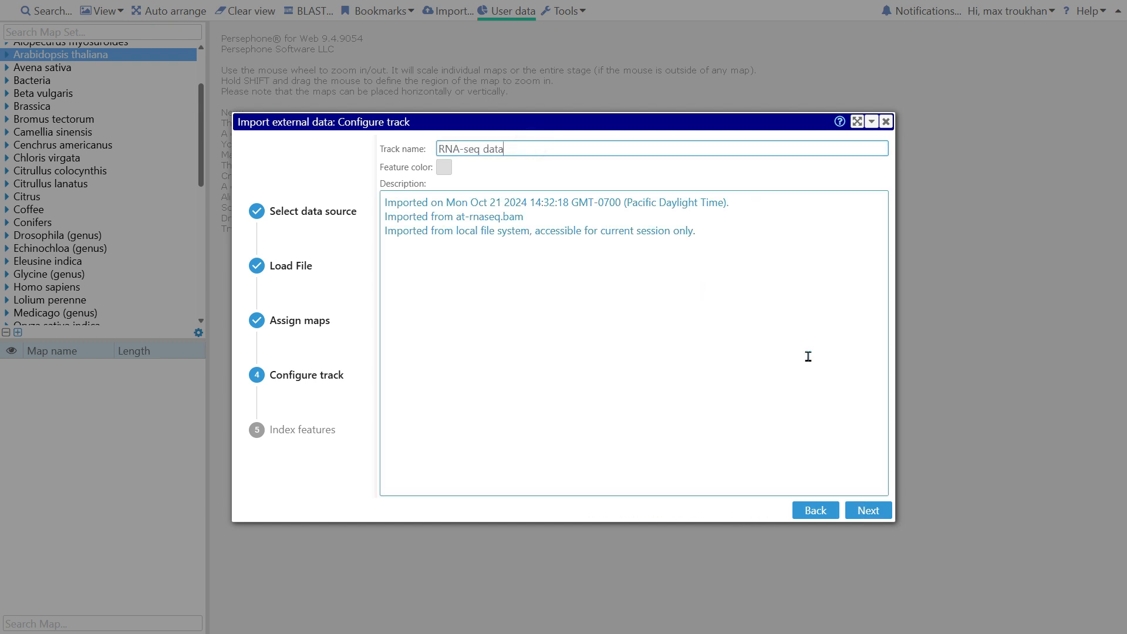
pyautogui.click(869, 511)
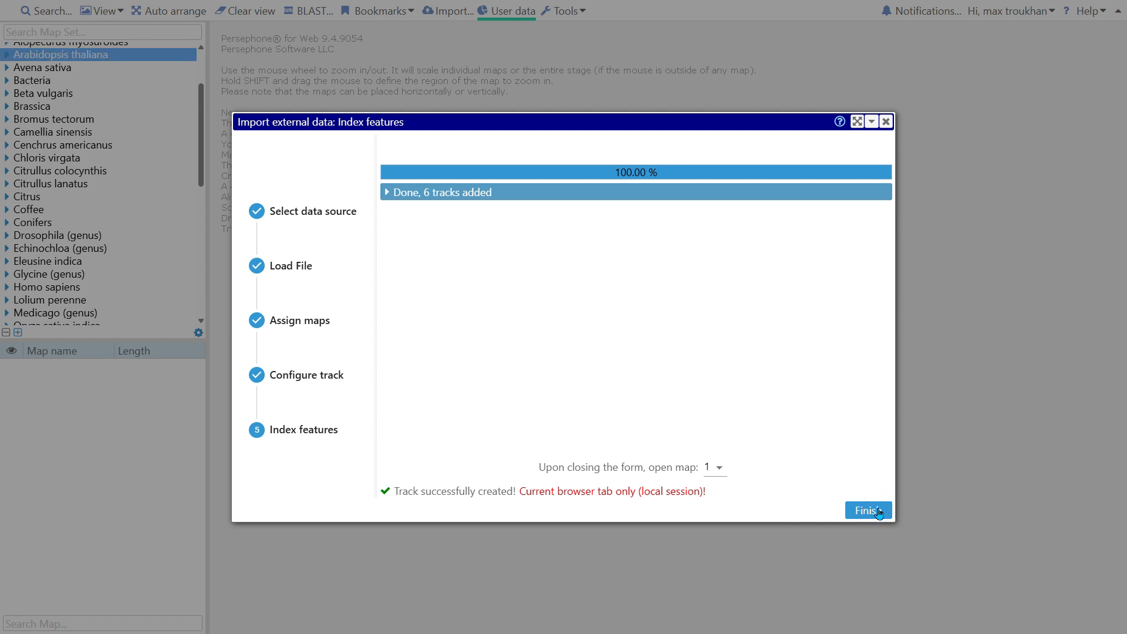
pyautogui.click(869, 510)
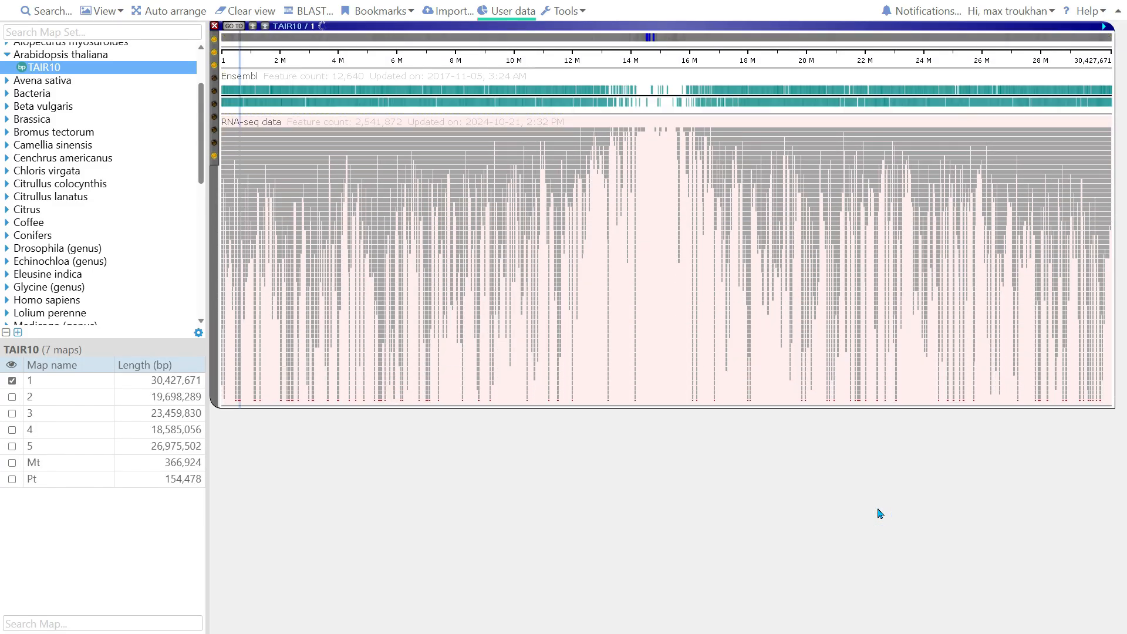
# Zoom in on TAIR10 map 1 to inspect the RNA-seq reads between about 4,927.1 K and 4,928.7 K.
pyautogui.moveTo(364, 144); pyautogui.dragTo(372, 140)
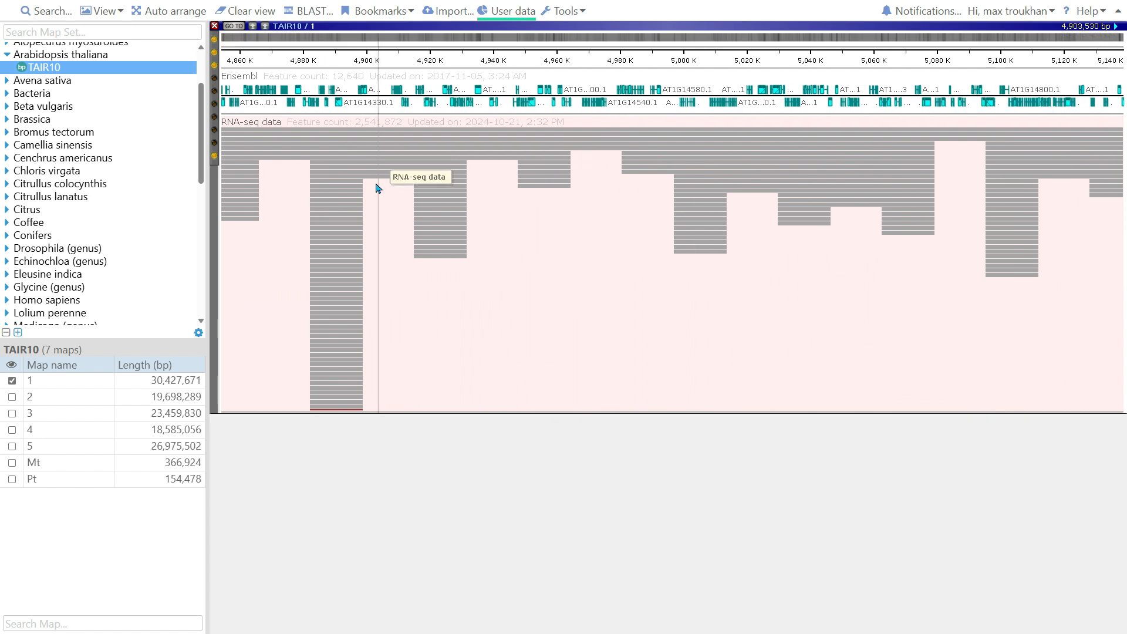
pyautogui.click(410, 229)
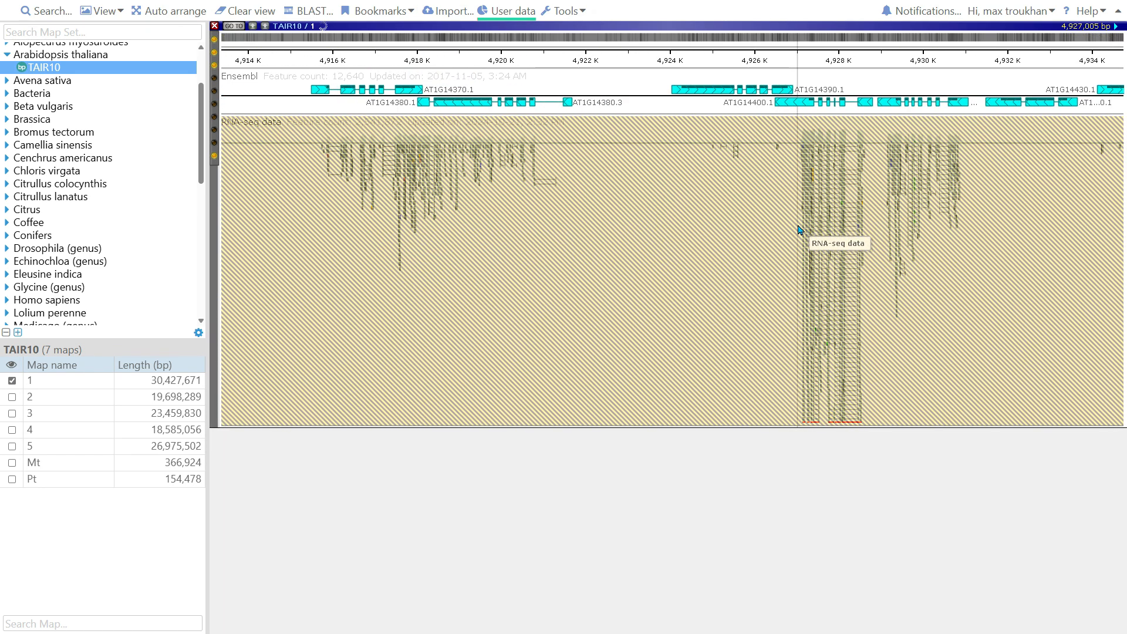
pyautogui.moveTo(797, 225); pyautogui.dragTo(871, 228)
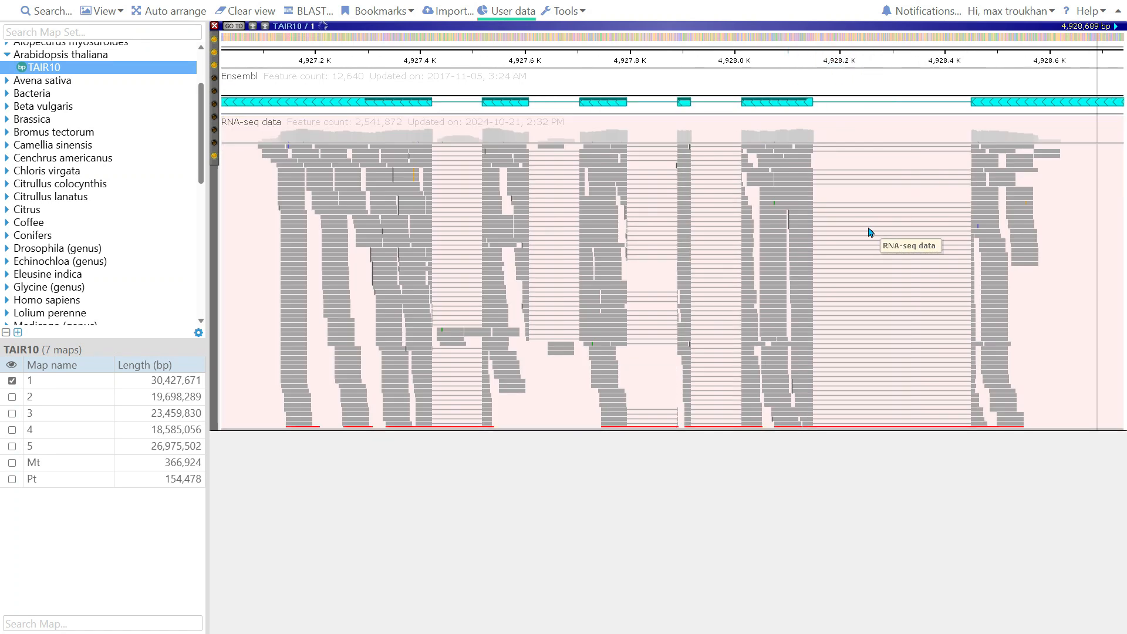
pyautogui.moveTo(758, 422)
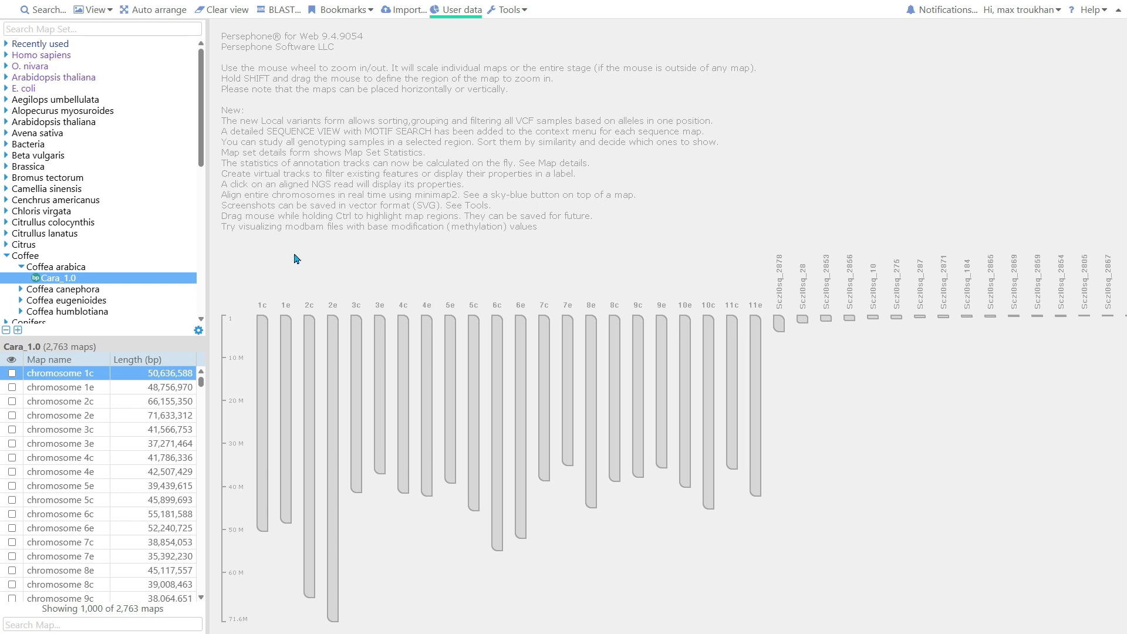
# Display chromosome 1c of the Coffea arabica Cara_1.0 map set and open the export of its Gnomon gene models track.
pyautogui.rightClick(69, 281)
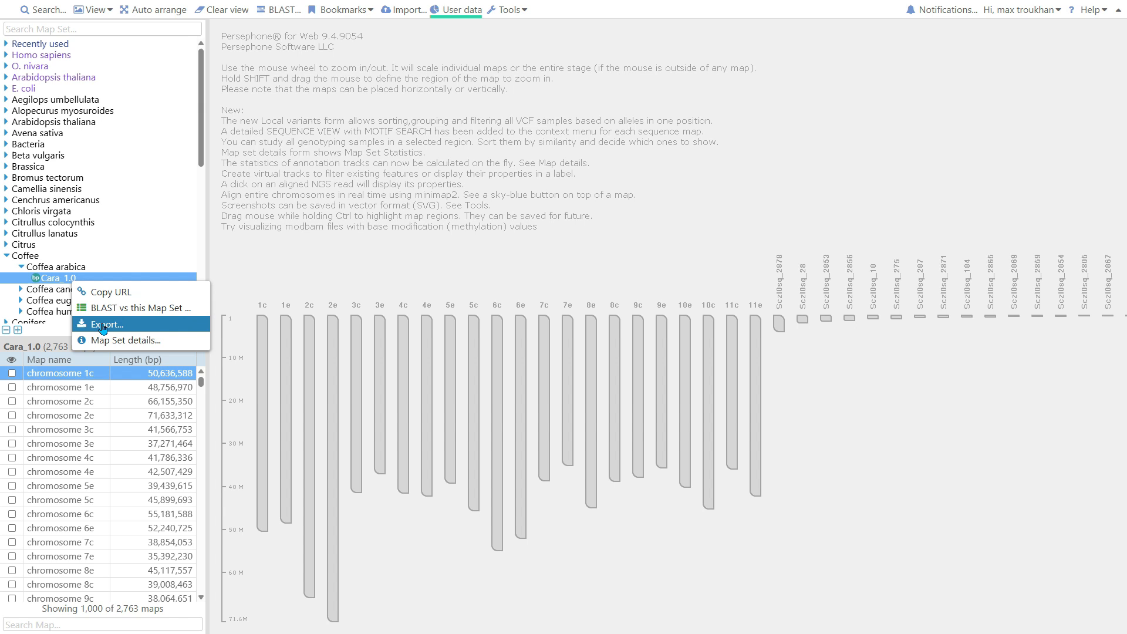
pyautogui.click(376, 264)
pyautogui.doubleClick(259, 327)
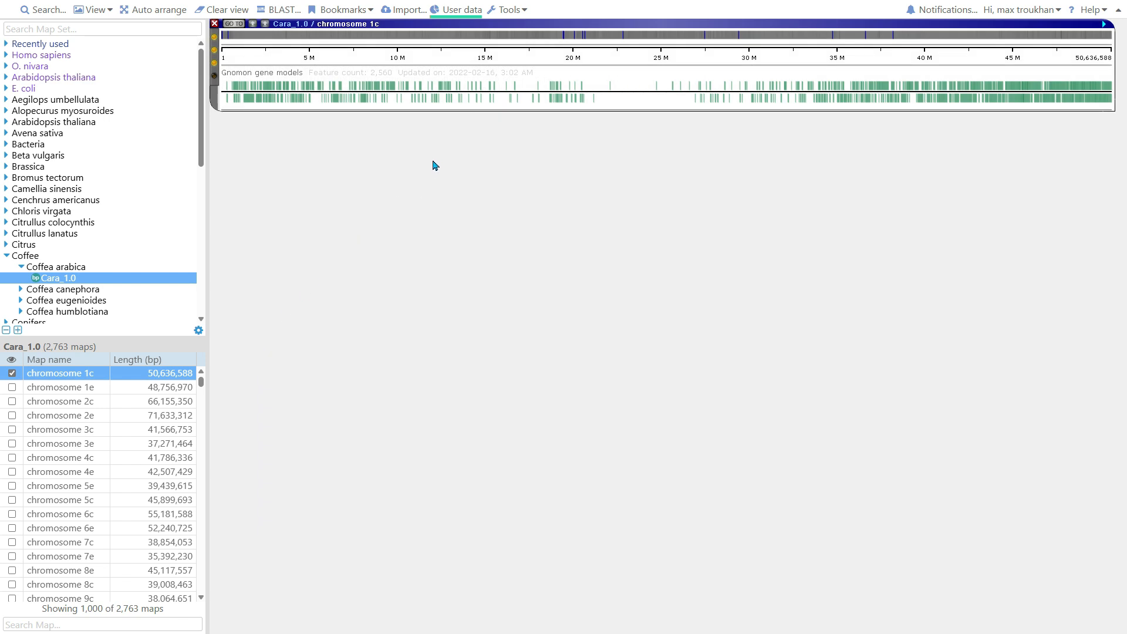
pyautogui.rightClick(444, 94)
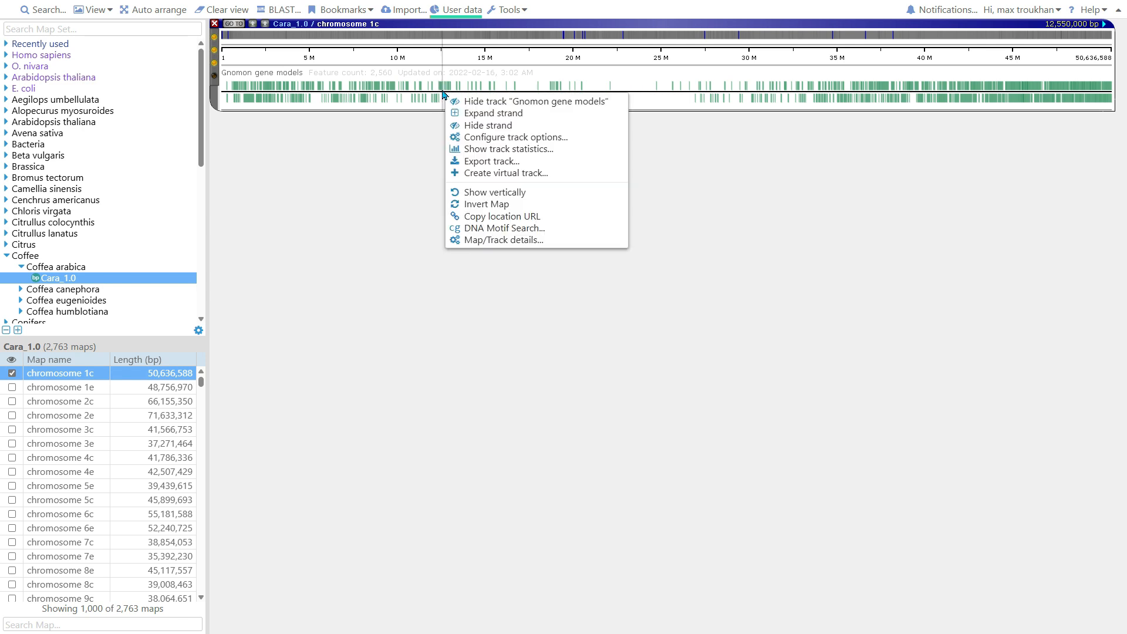
pyautogui.click(521, 162)
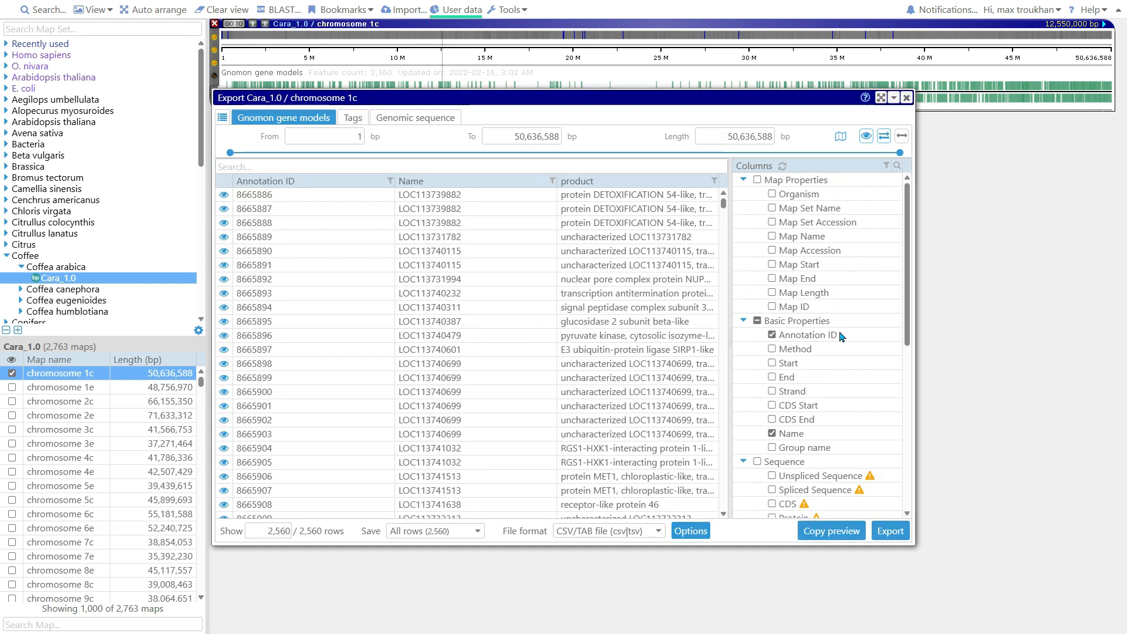
# Add the Protein sequence column to the gene models export table and sort the rows by it.
pyautogui.scroll(-5, 844, 338)
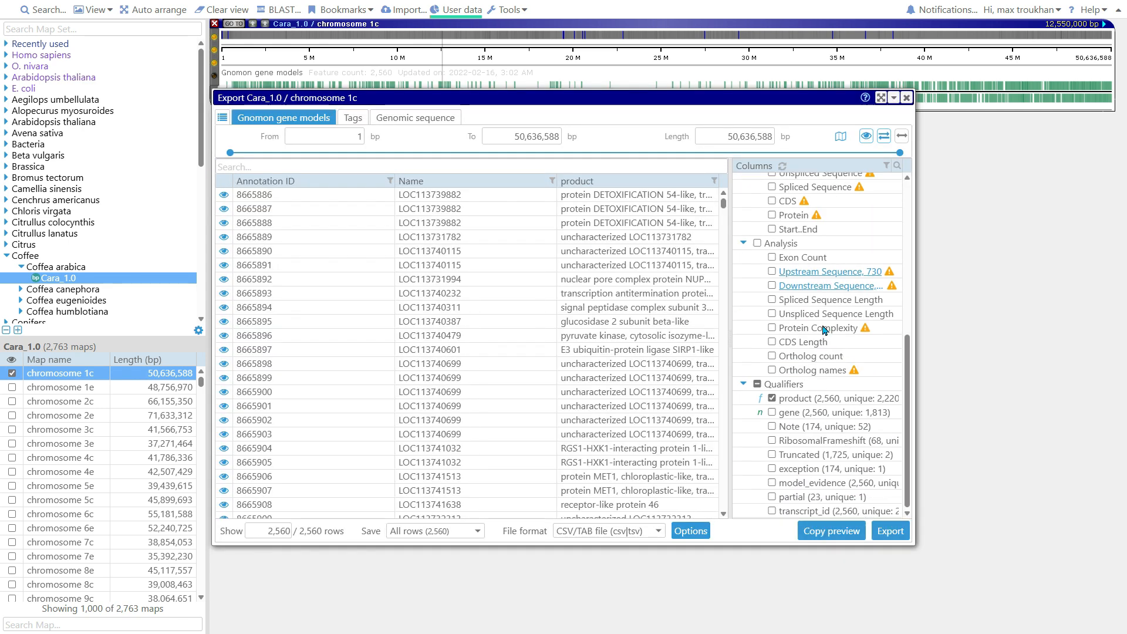
pyautogui.scroll(5, 825, 330)
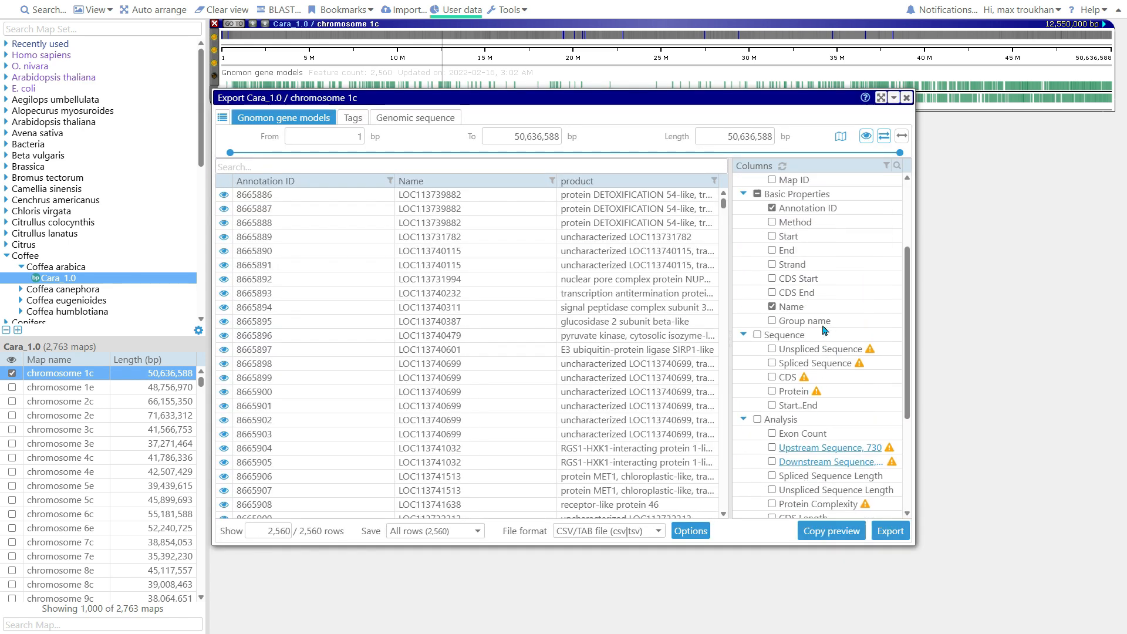
pyautogui.click(773, 392)
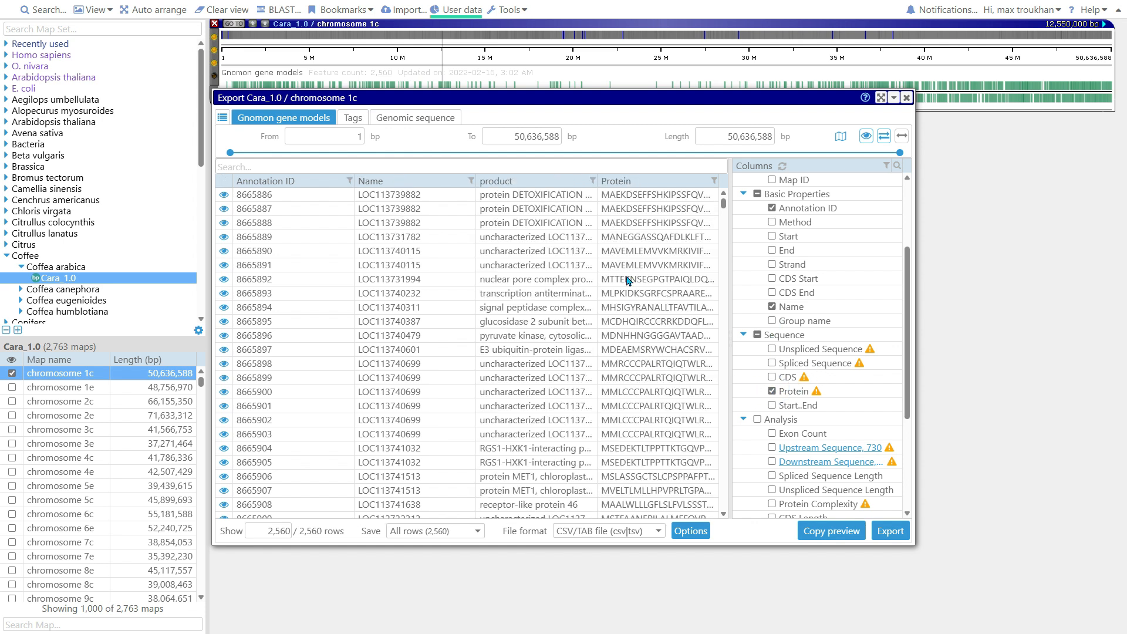
pyautogui.click(611, 181)
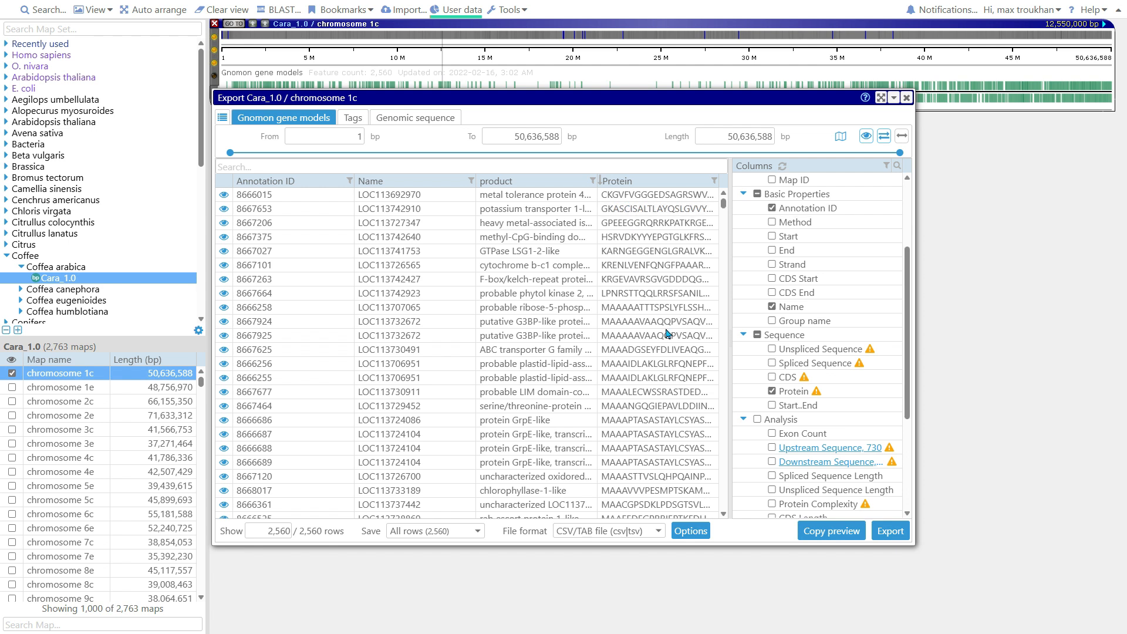
# Filter the Protein column with a negated "Starts with" condition using the value m.
pyautogui.click(716, 183)
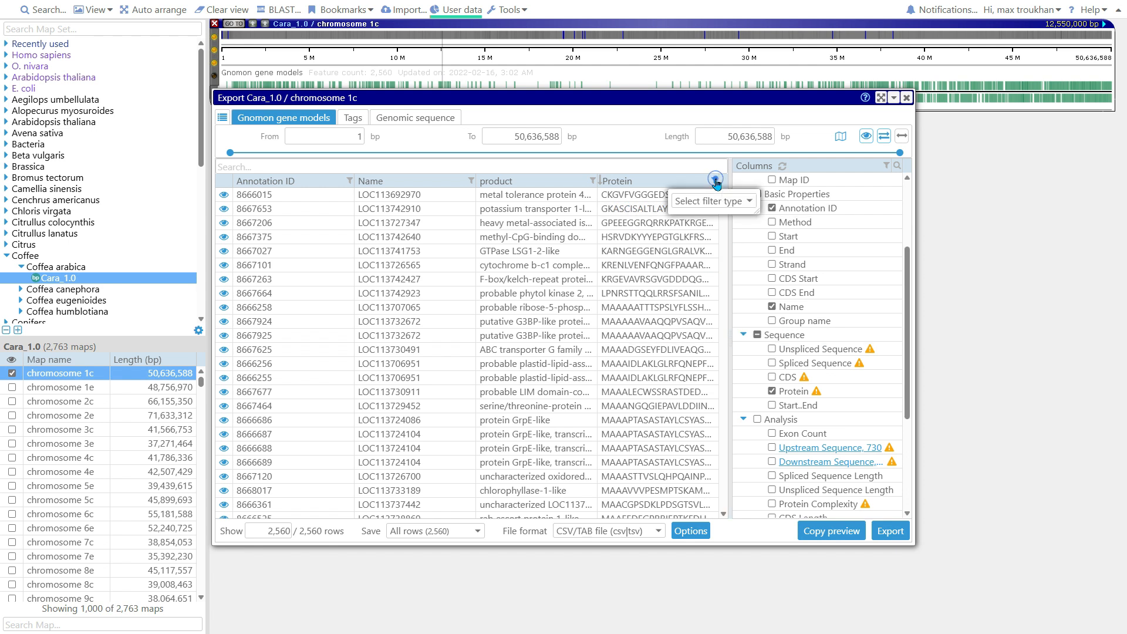
pyautogui.click(714, 202)
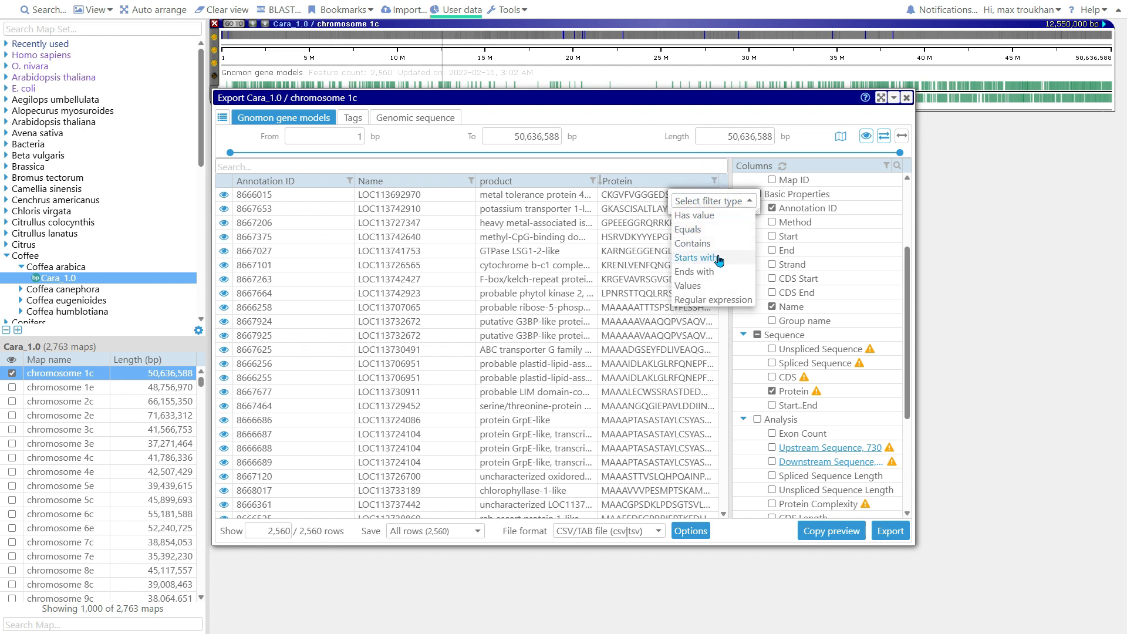
pyautogui.click(719, 261)
pyautogui.click(704, 217)
pyautogui.write('m')
pyautogui.click(683, 201)
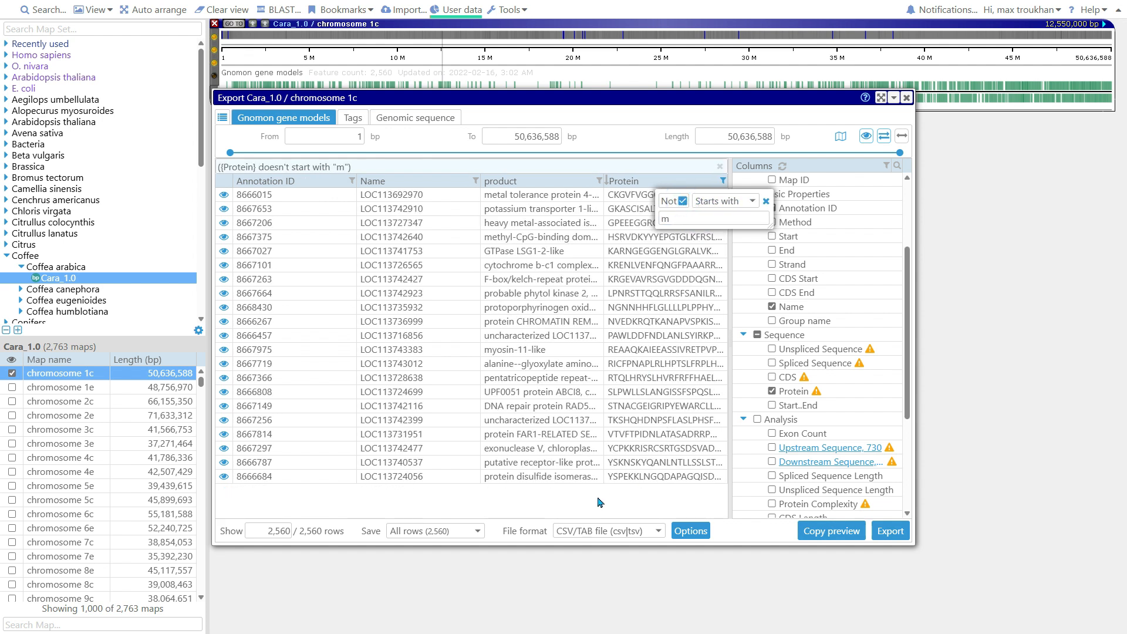
# Limit the export to visible rows in FASTA format and add the Name field to the FASTA header.
pyautogui.click(438, 532)
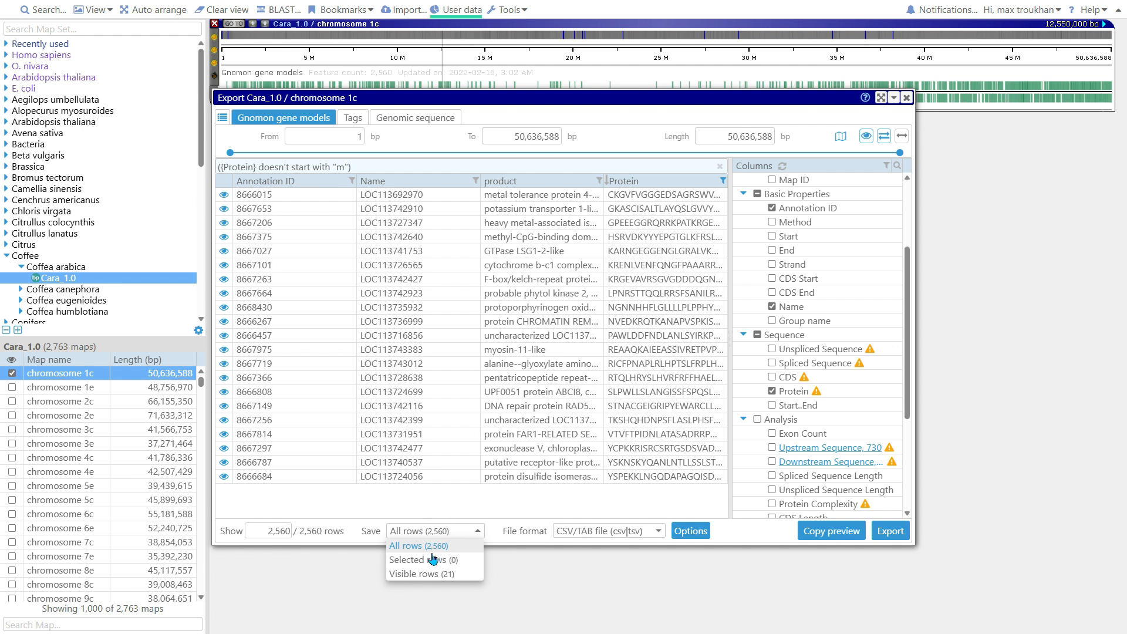
pyautogui.click(431, 576)
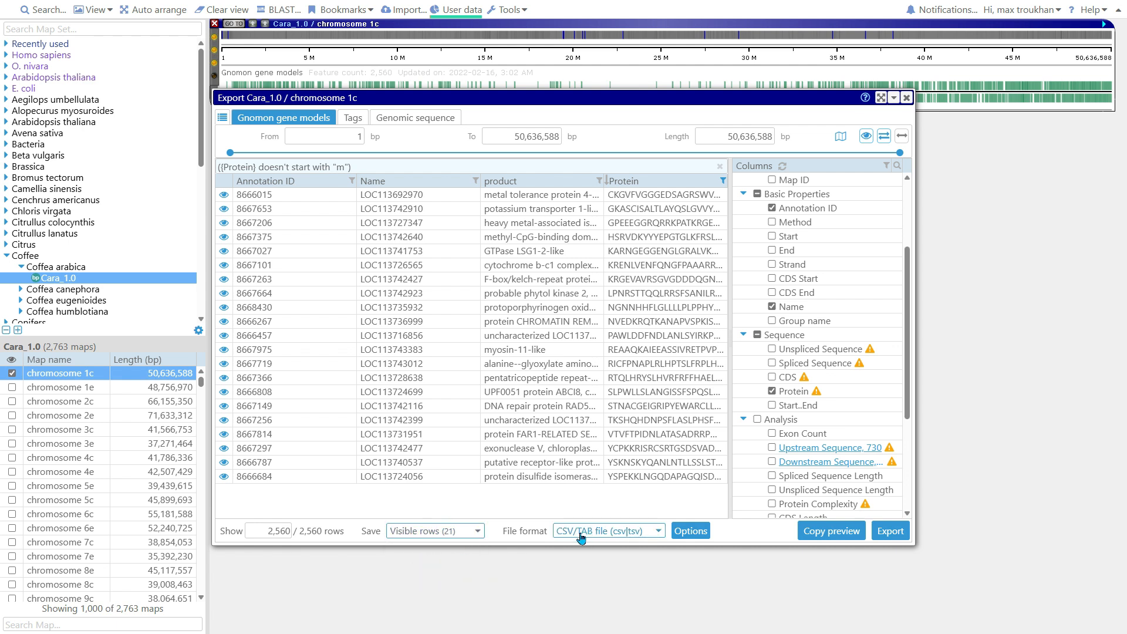
pyautogui.click(646, 535)
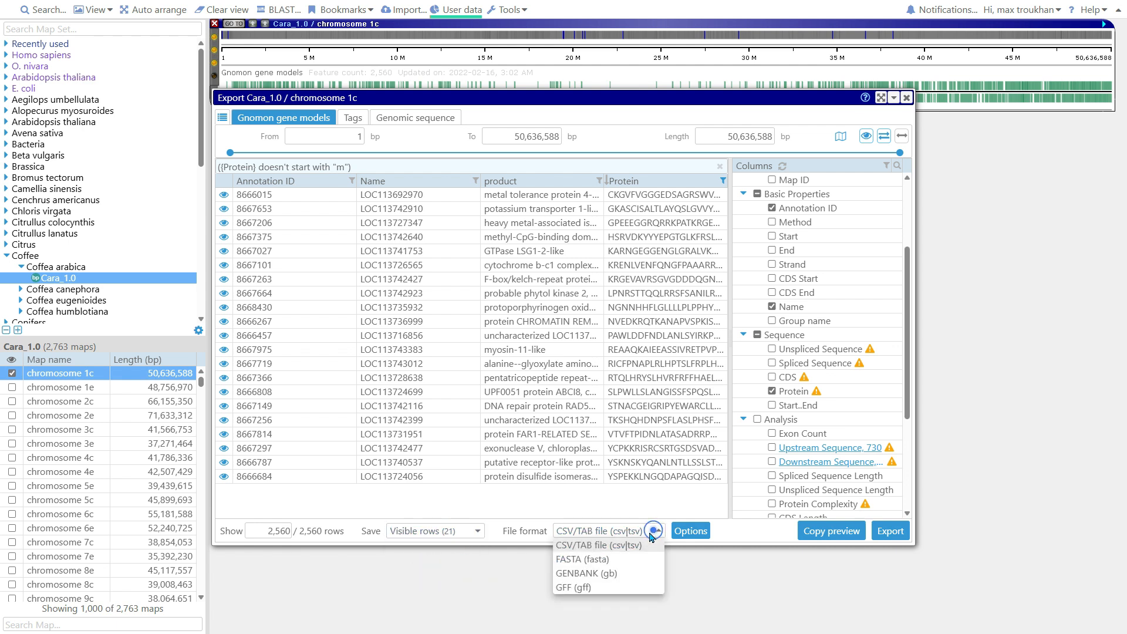
pyautogui.click(586, 557)
pyautogui.click(691, 531)
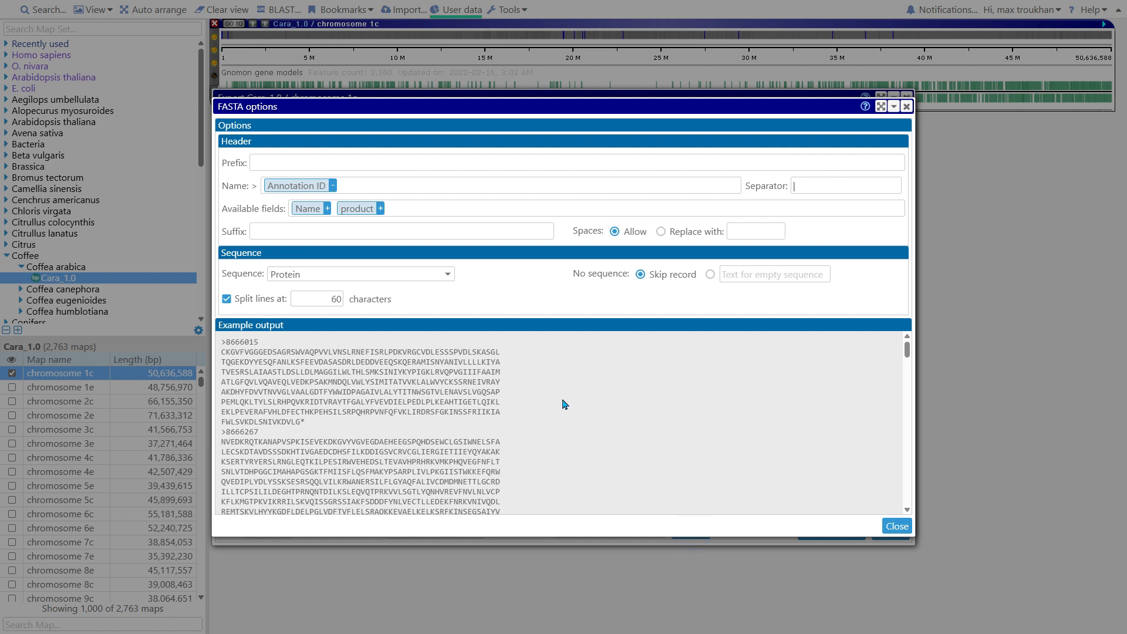
pyautogui.moveTo(308, 209); pyautogui.dragTo(414, 189)
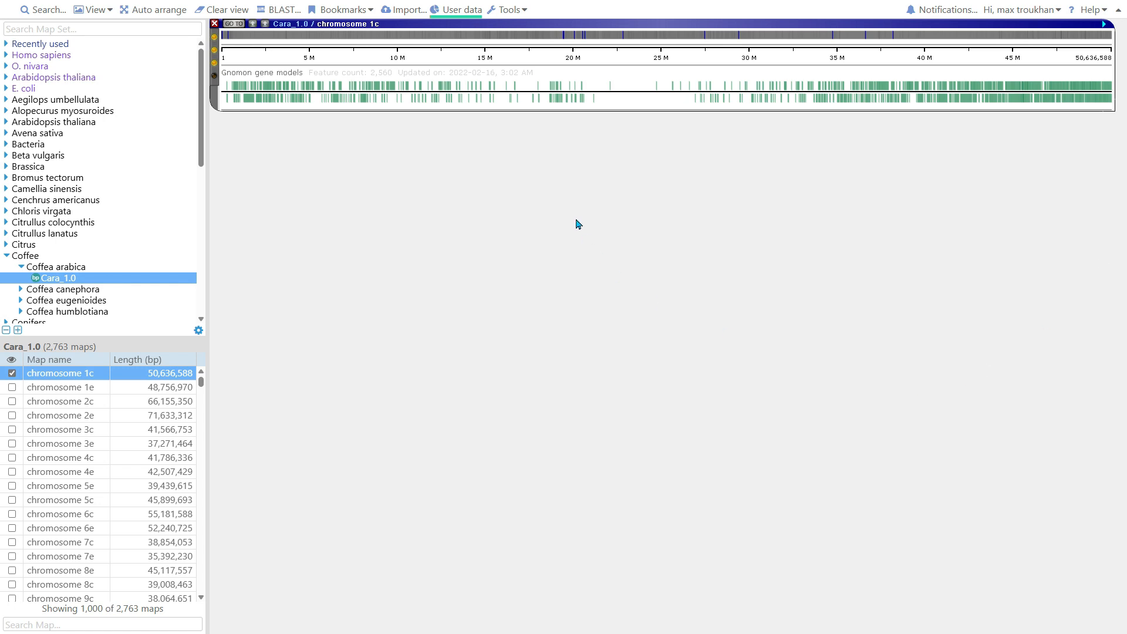
# Highlight the region from 16,175,578 to 17,182,554 bp on chromosome 1c.
pyautogui.moveTo(454, 94); pyautogui.dragTo(612, 97)
pyautogui.click(612, 97)
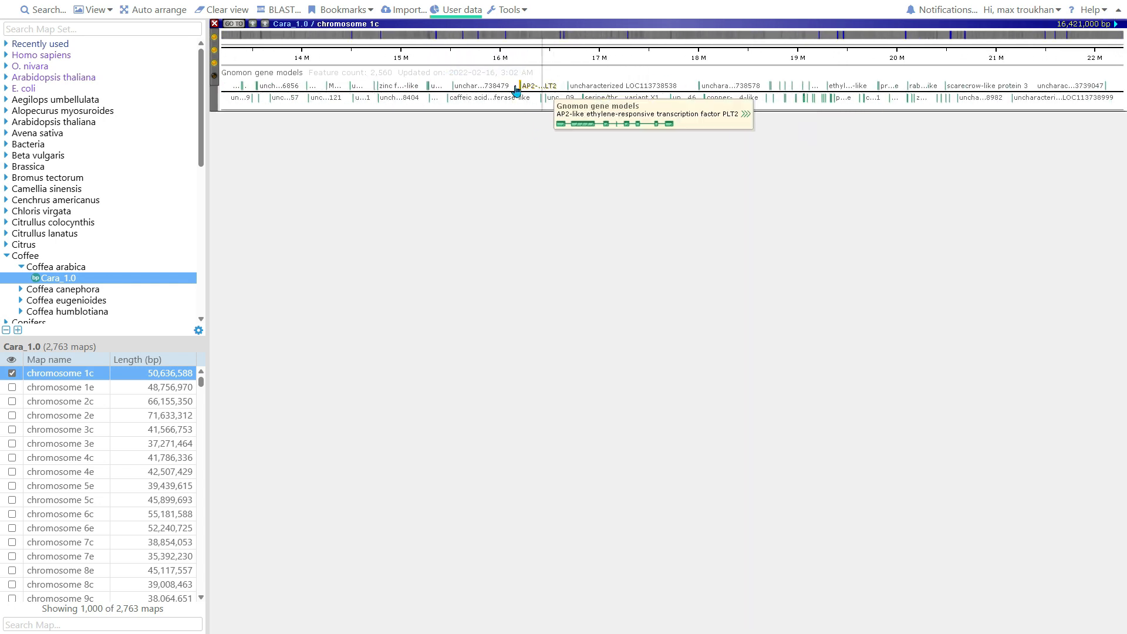
pyautogui.moveTo(441, 89); pyautogui.dragTo(741, 97)
pyautogui.click(741, 97)
pyautogui.moveTo(447, 75); pyautogui.dragTo(741, 82)
# Open the genomic sequence export for the highlighted region and add the Organism field to the header name.
pyautogui.rightClick(637, 37)
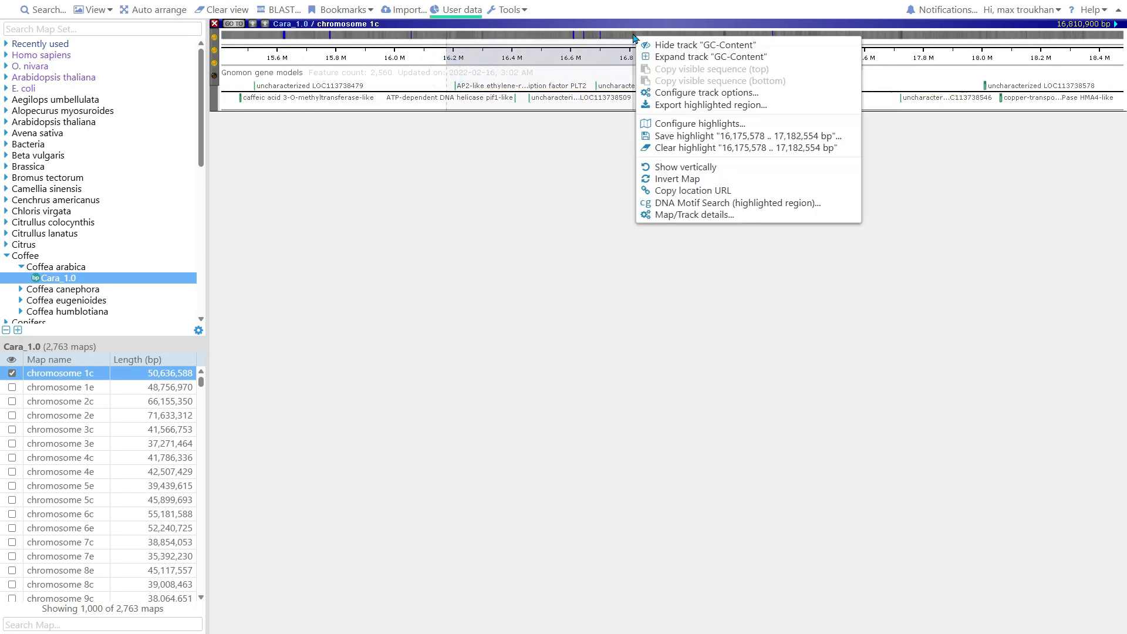
pyautogui.click(694, 107)
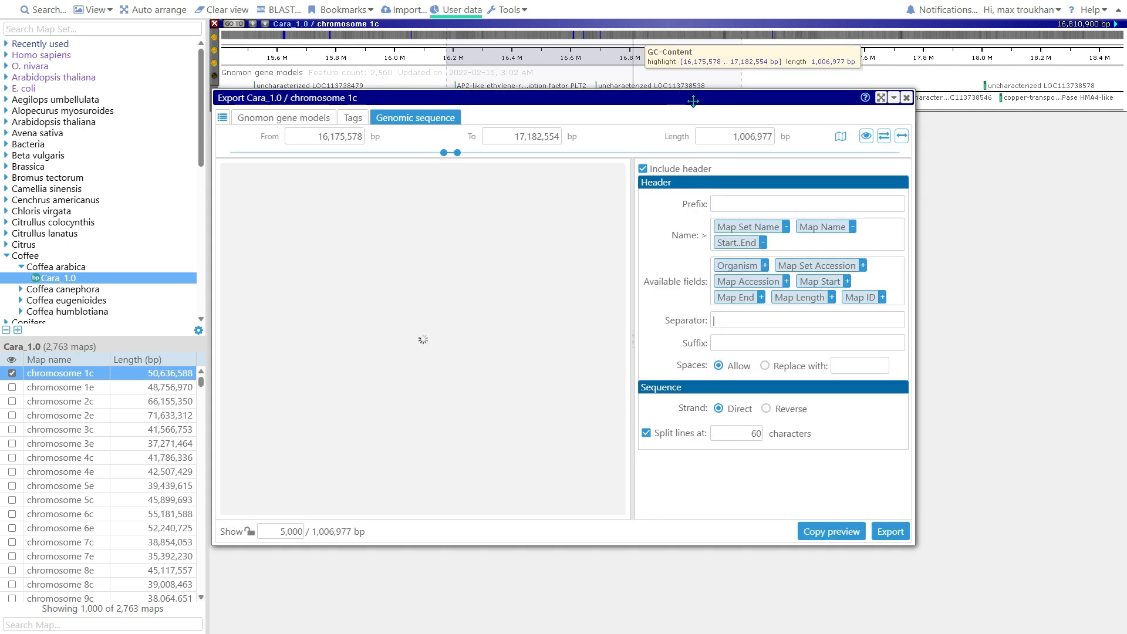
pyautogui.moveTo(735, 263); pyautogui.dragTo(787, 241)
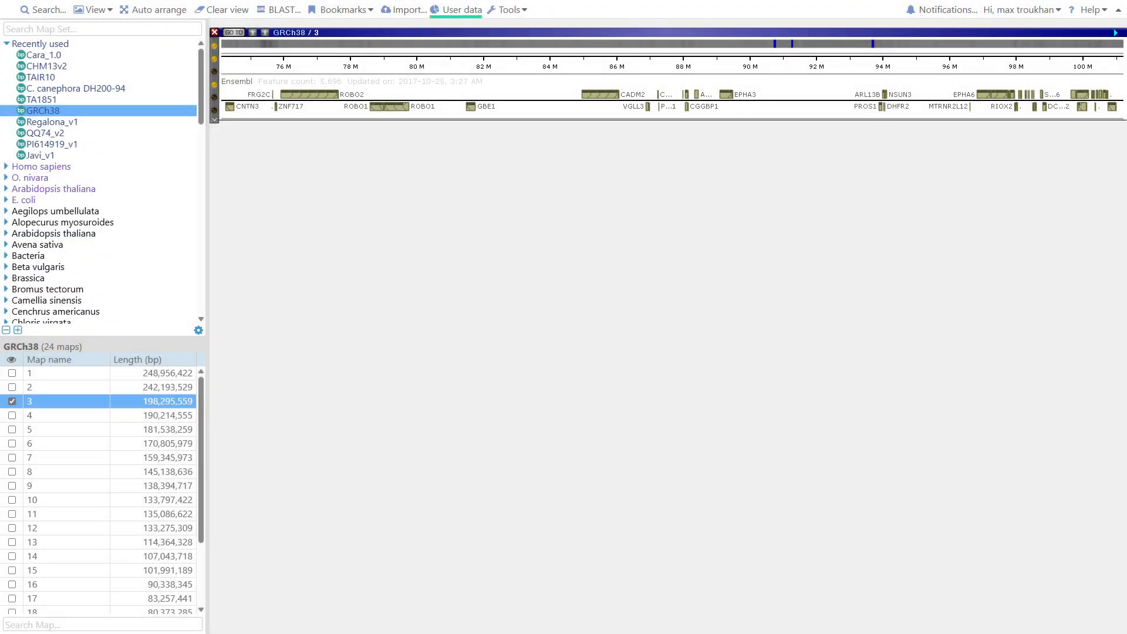
# Open DNA Motif Search for GRCh38 map 3 around 83.7 M and browse through the sequence.
pyautogui.rightClick(541, 106)
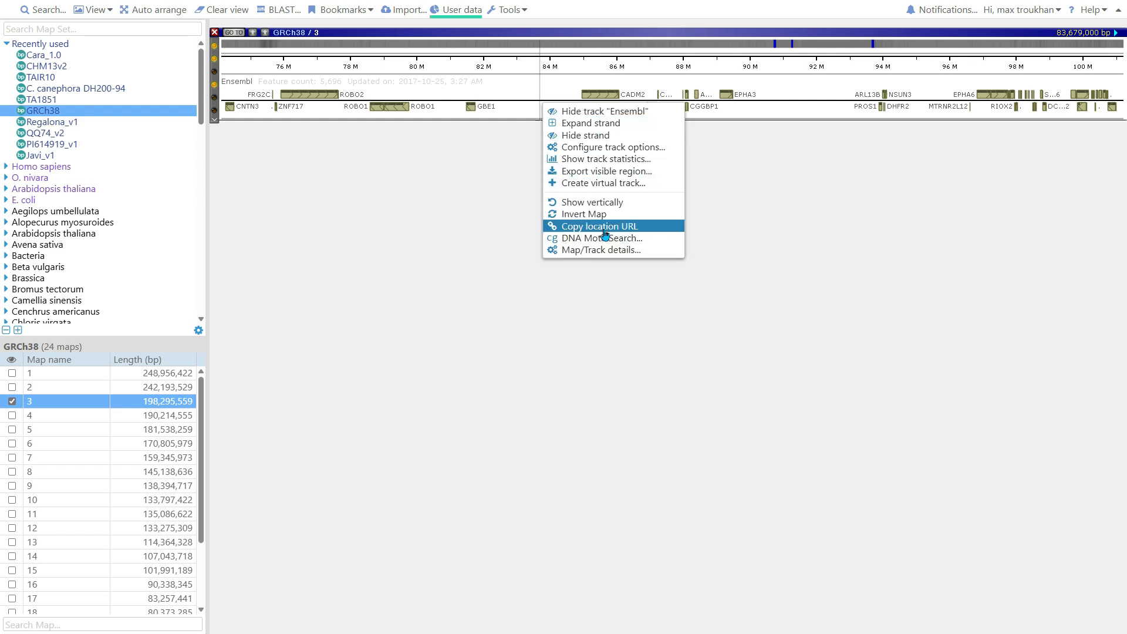
pyautogui.click(643, 242)
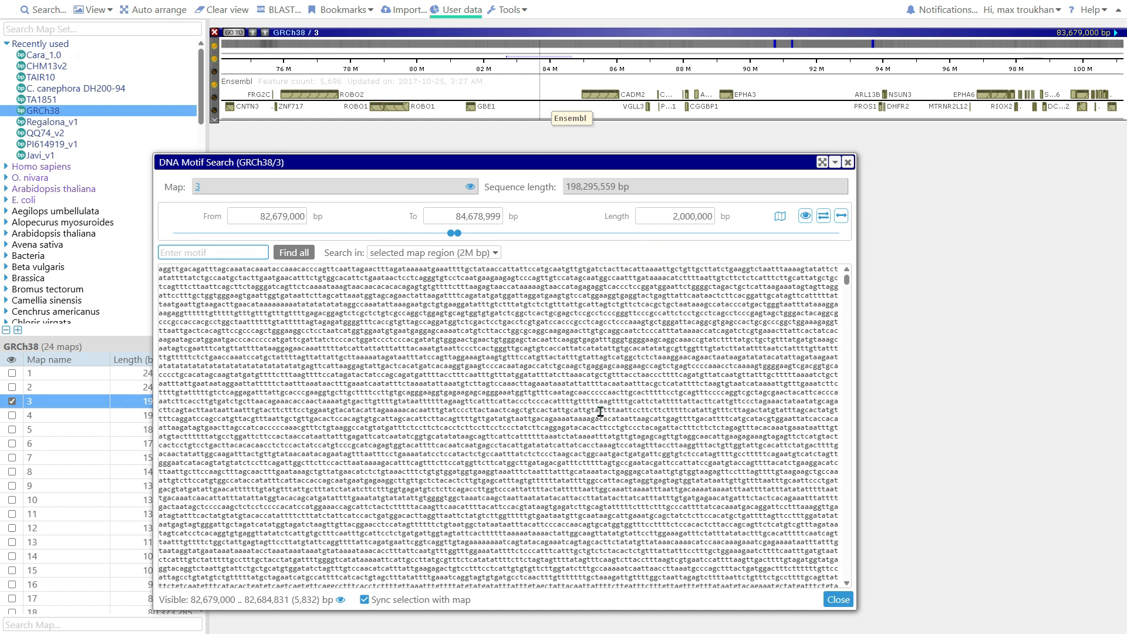
pyautogui.scroll(-20, 508, 370)
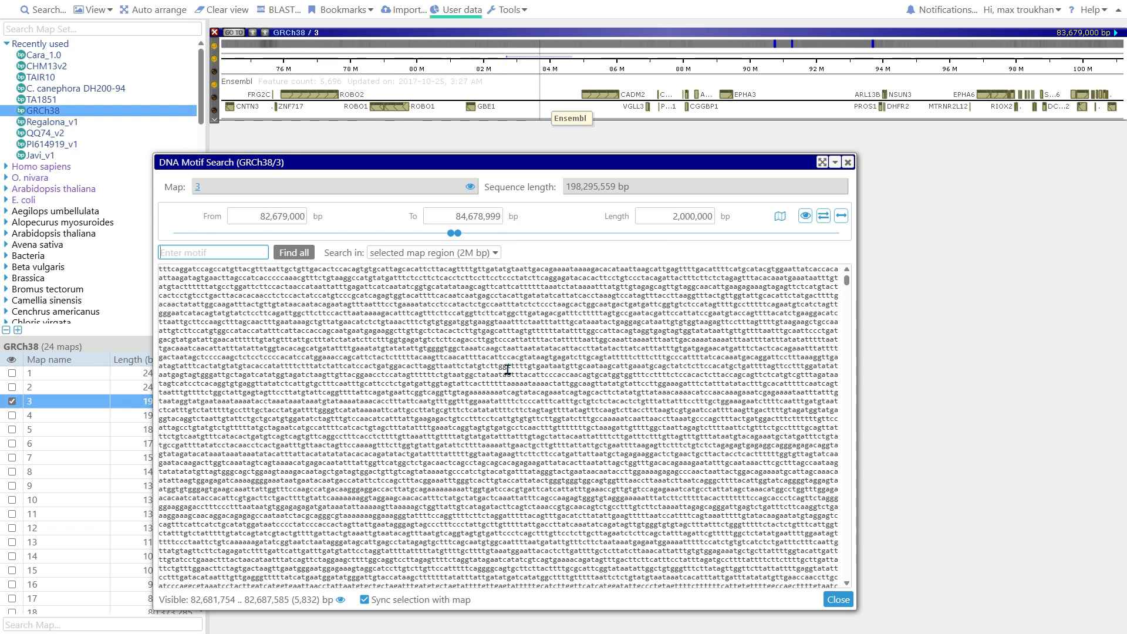
pyautogui.scroll(8, 508, 370)
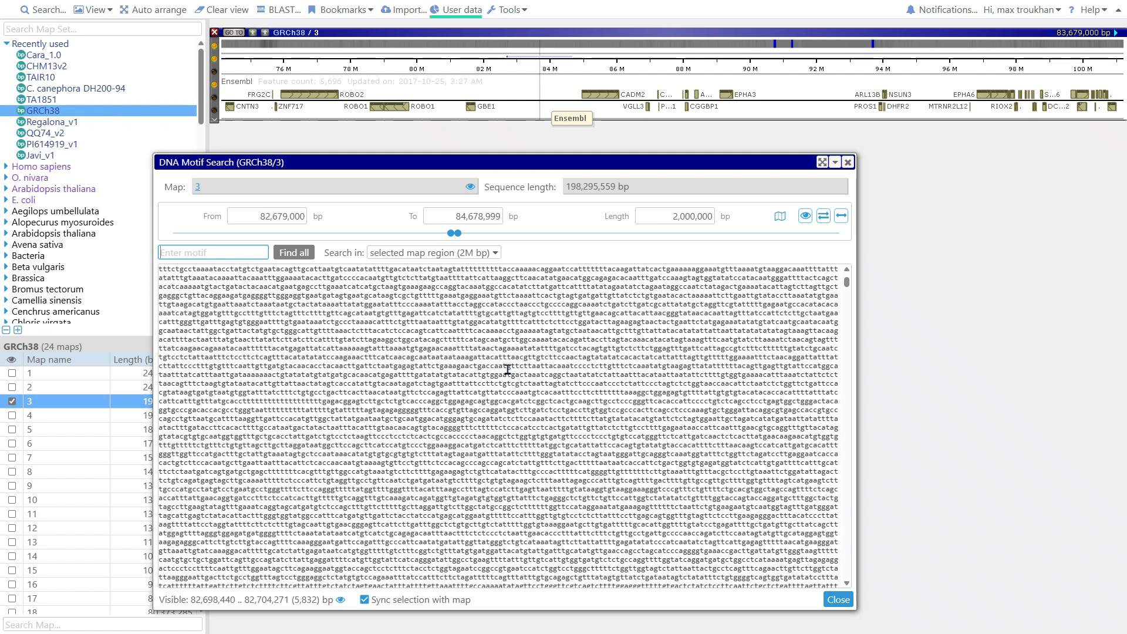
pyautogui.scroll(18, 508, 370)
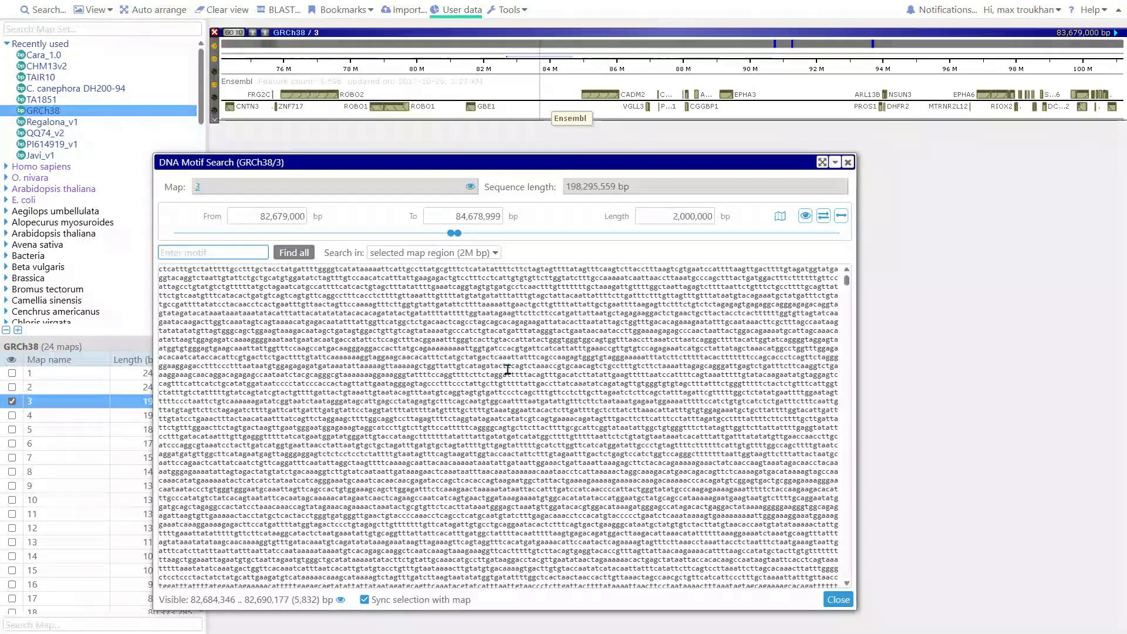
# Select the bases from 82,679,860 to 82,683,975 bp in the motif search sequence.
pyautogui.click(448, 331)
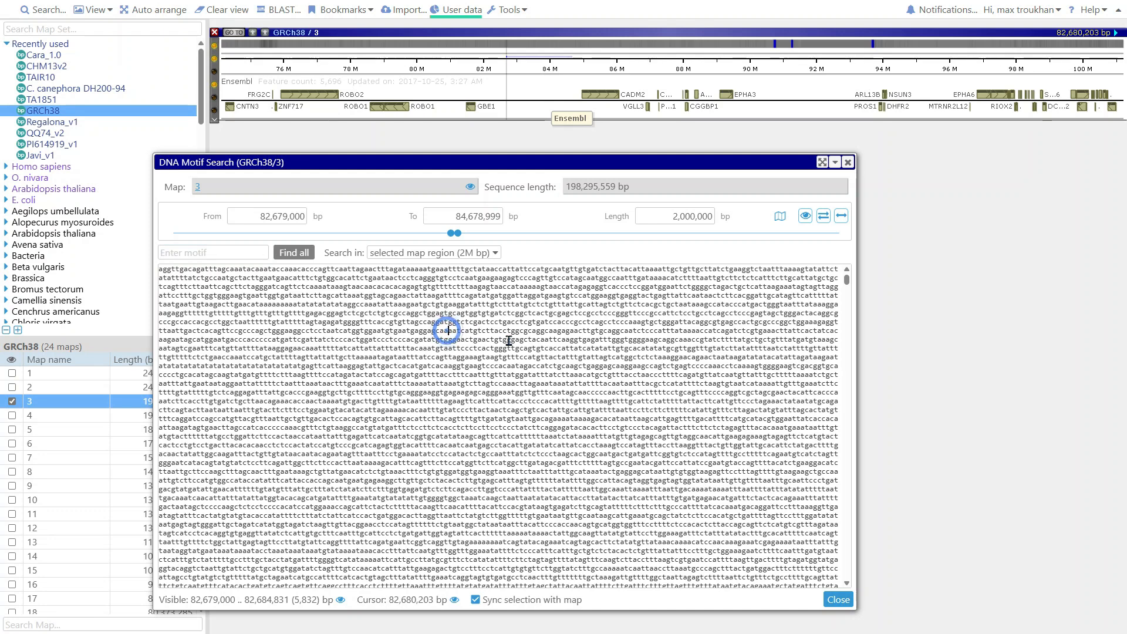
pyautogui.click(411, 393)
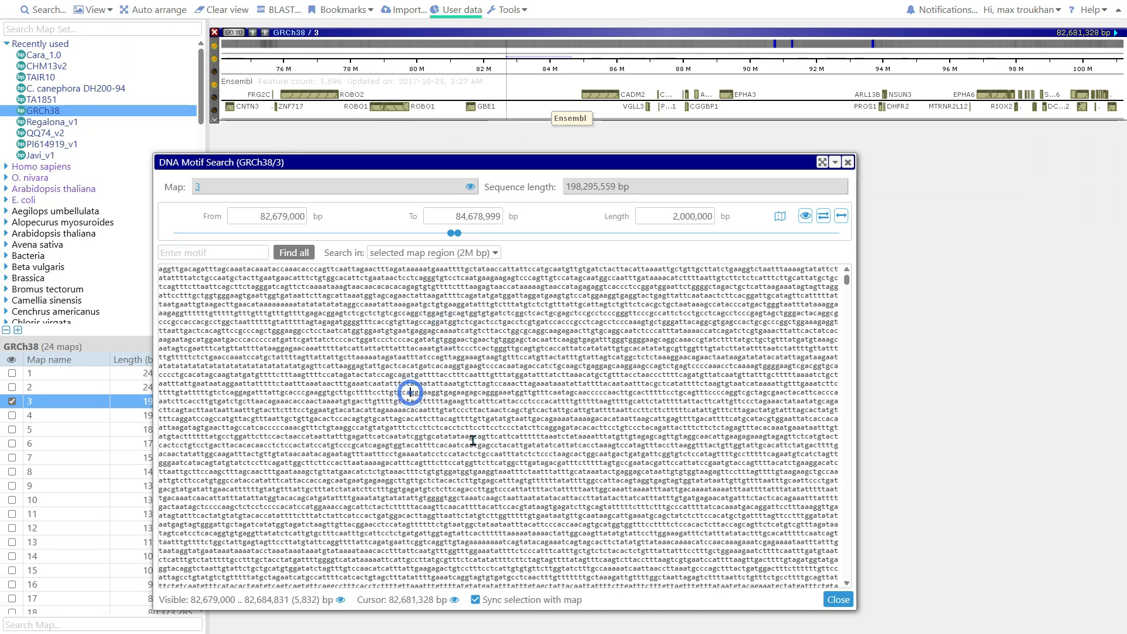
pyautogui.moveTo(368, 317); pyautogui.dragTo(645, 532)
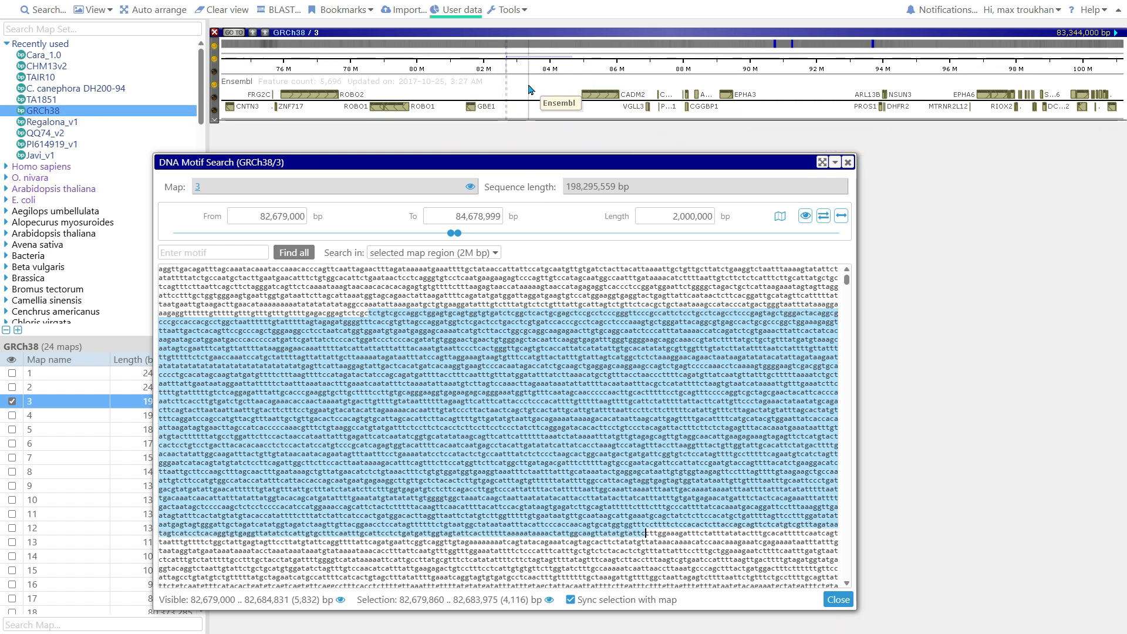
# Highlight regions on map 3 at about 83.3–84.0 M and about 88.5–89.0 M to select the matching sequence.
pyautogui.moveTo(528, 89); pyautogui.dragTo(550, 81)
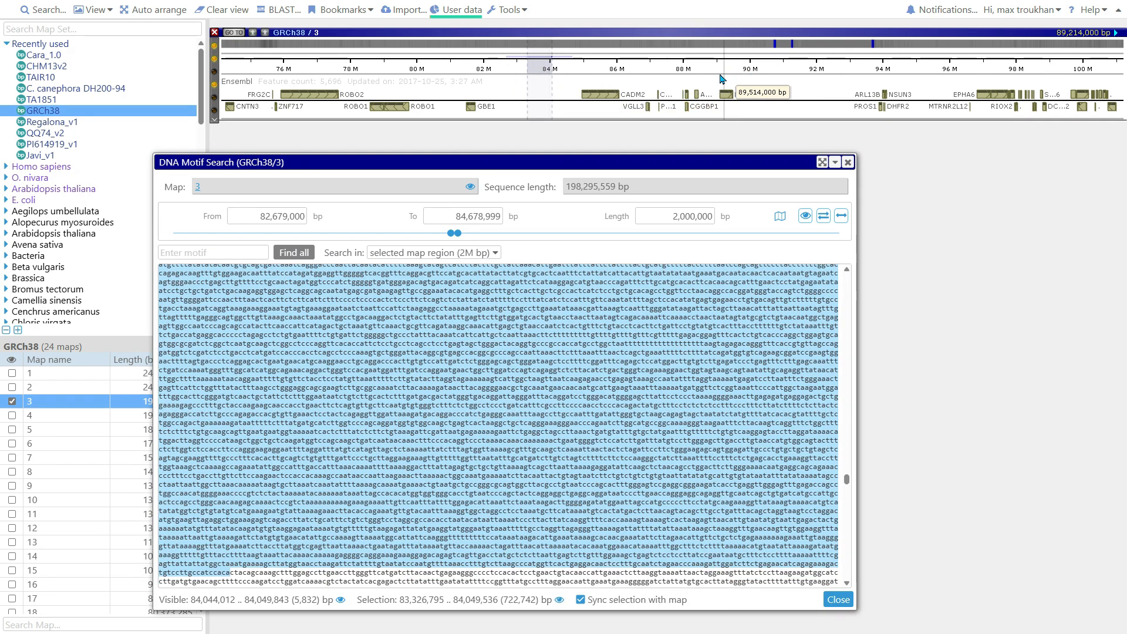
pyautogui.moveTo(700, 75); pyautogui.dragTo(715, 70)
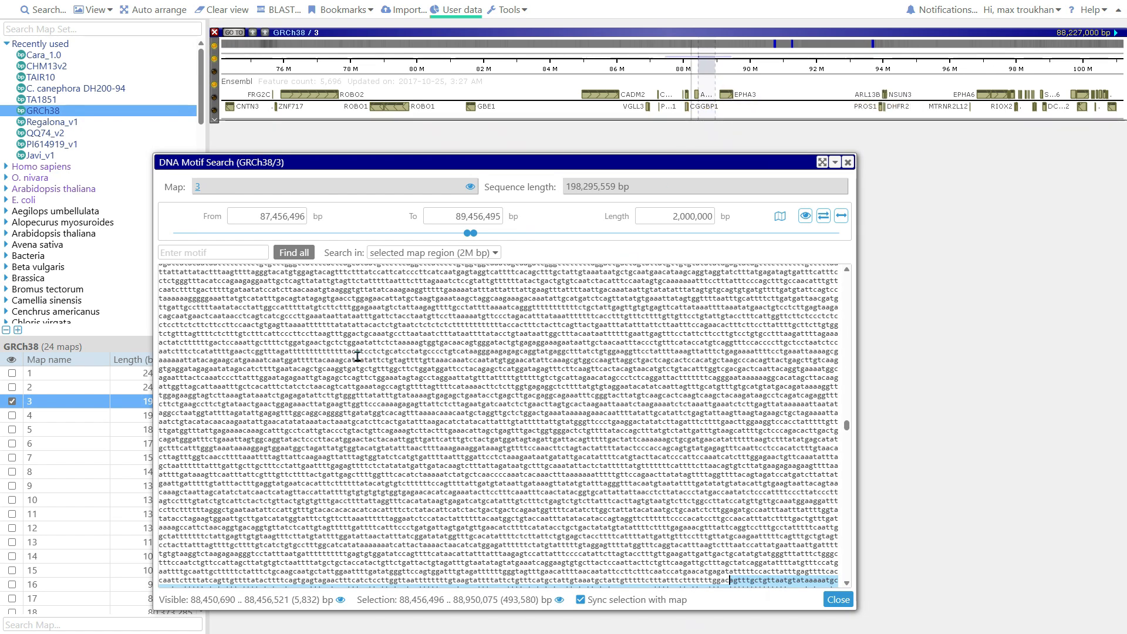
# Search for all occurrences of the motif gccca in the selected 2M bp map region and inspect the matches on the map.
pyautogui.click(225, 253)
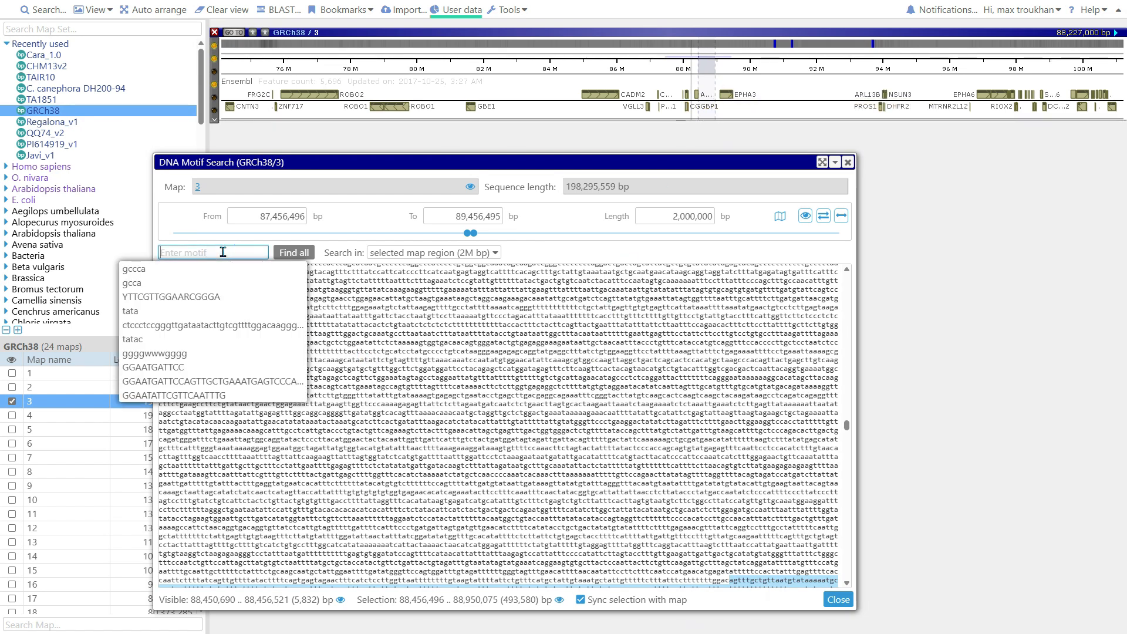
pyautogui.write('gcc')
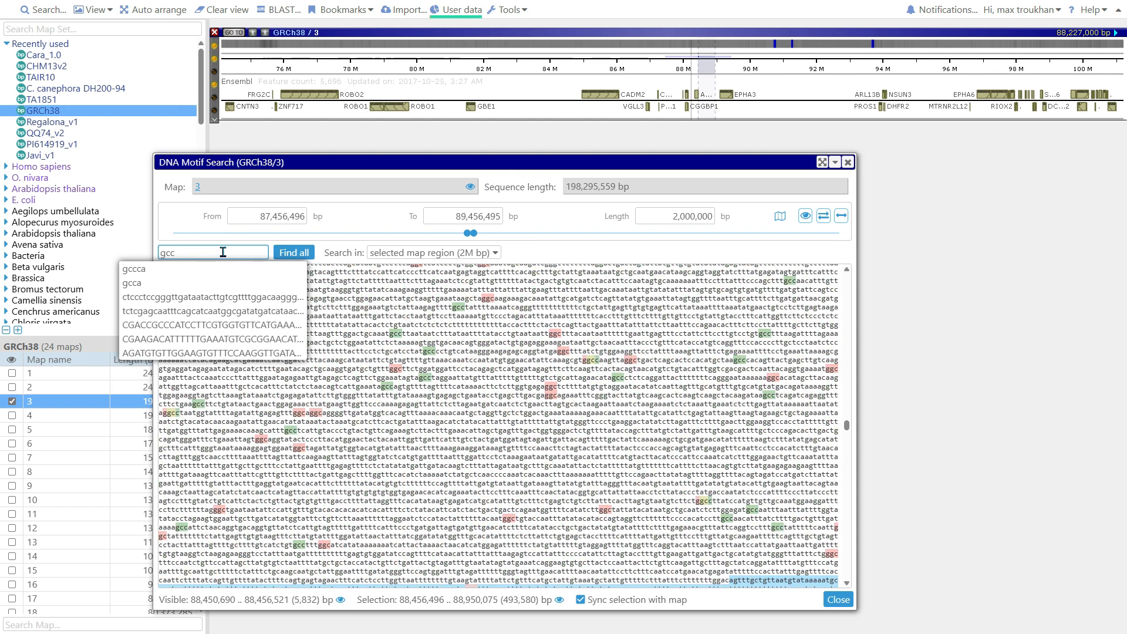
pyautogui.write('ca')
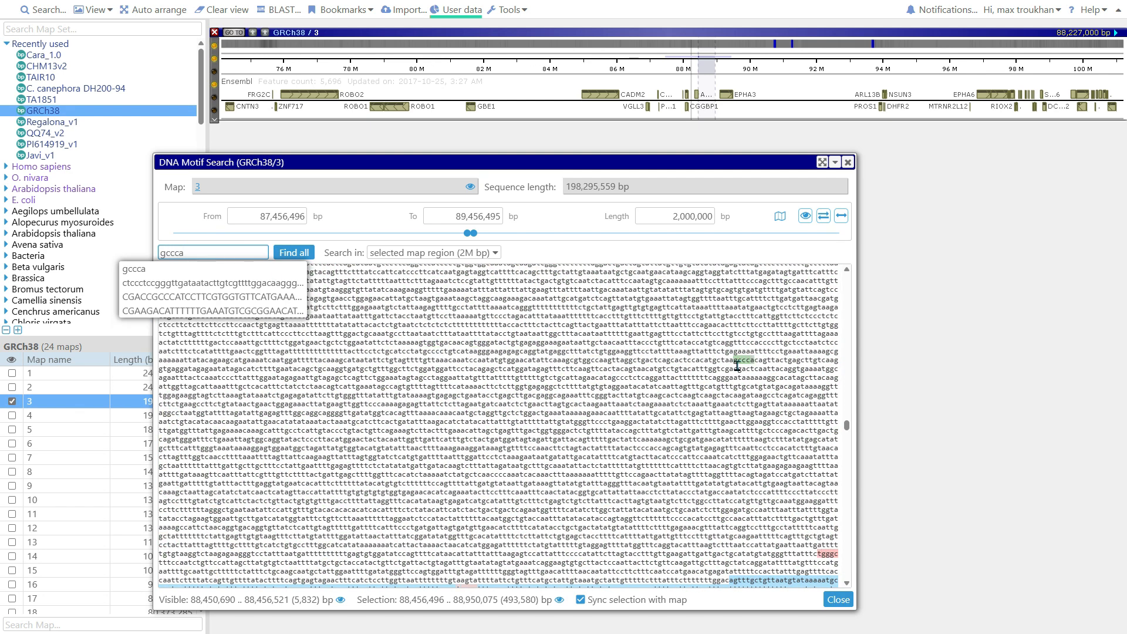
pyautogui.scroll(-2, 681, 495)
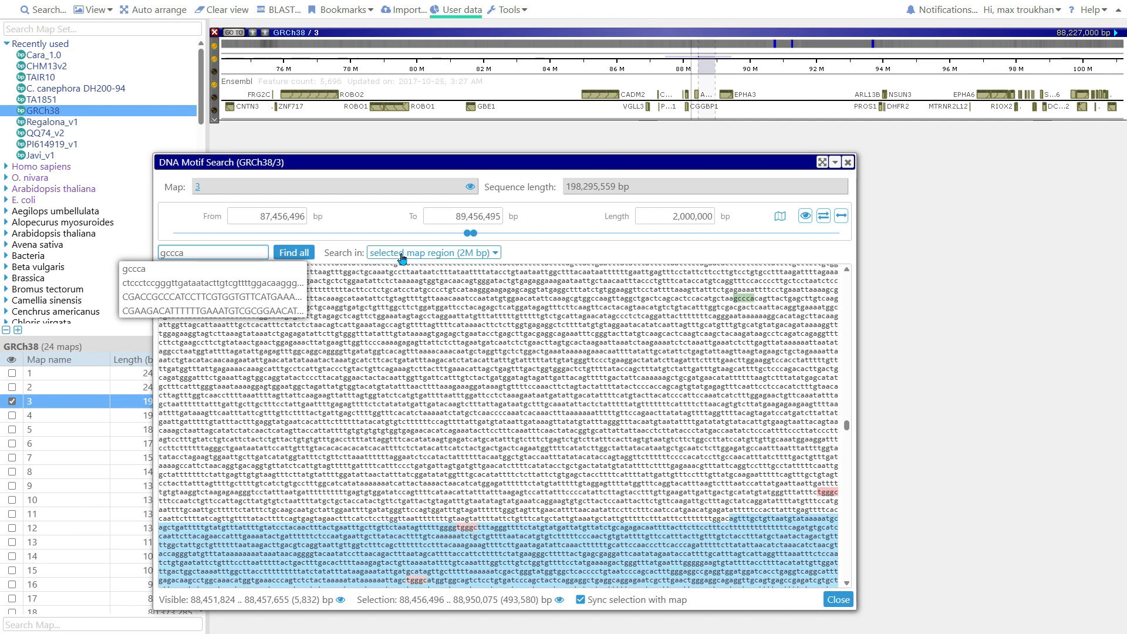
pyautogui.click(307, 253)
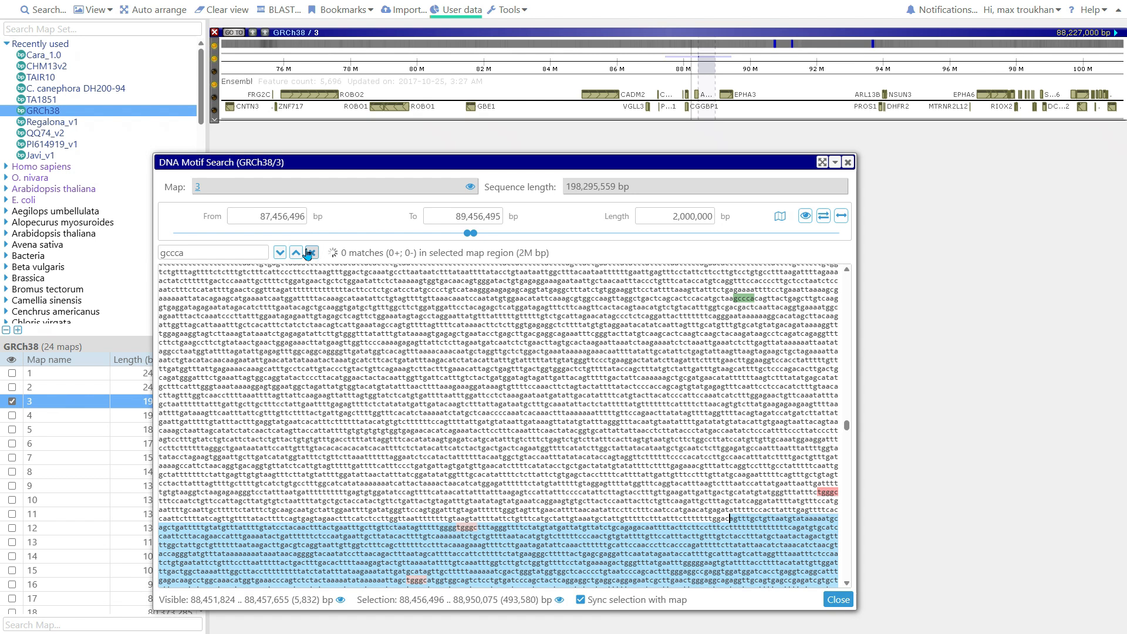
pyautogui.scroll(5, 693, 69)
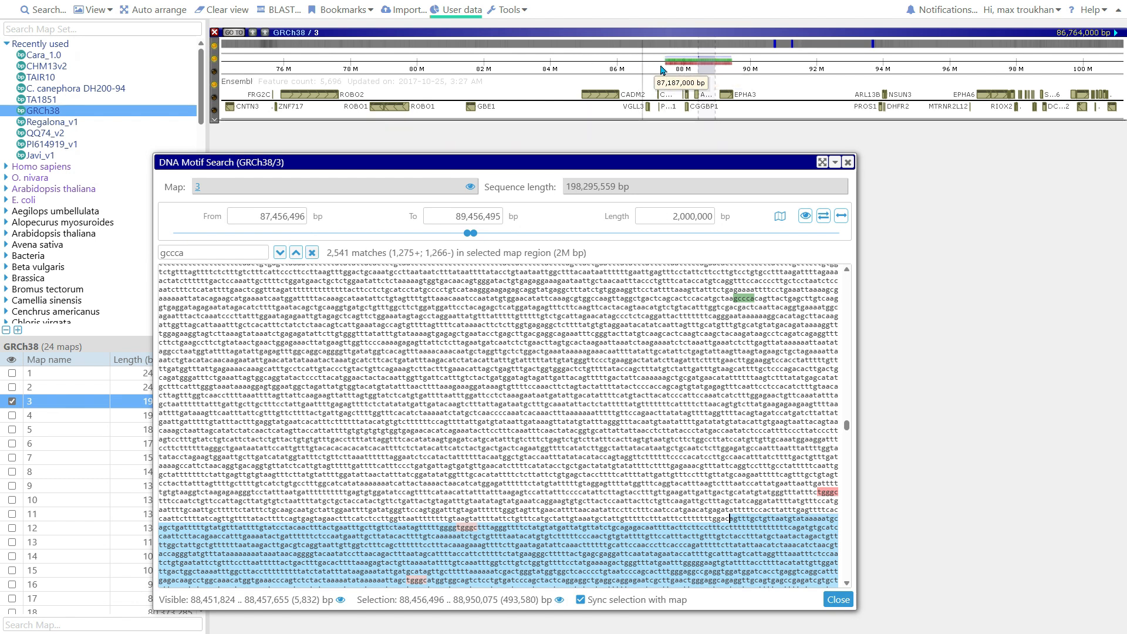
pyautogui.scroll(2, 703, 72)
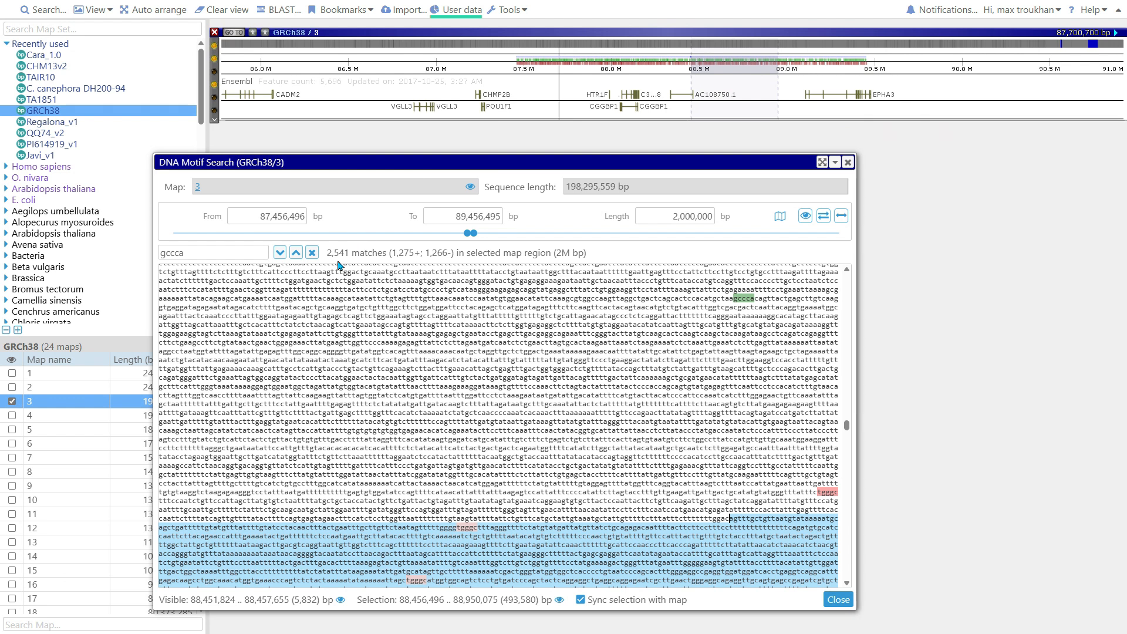
# Clear the search results and find all matches of the motif YTTCGTTGGAARCGGGA across the entire map.
pyautogui.click(313, 253)
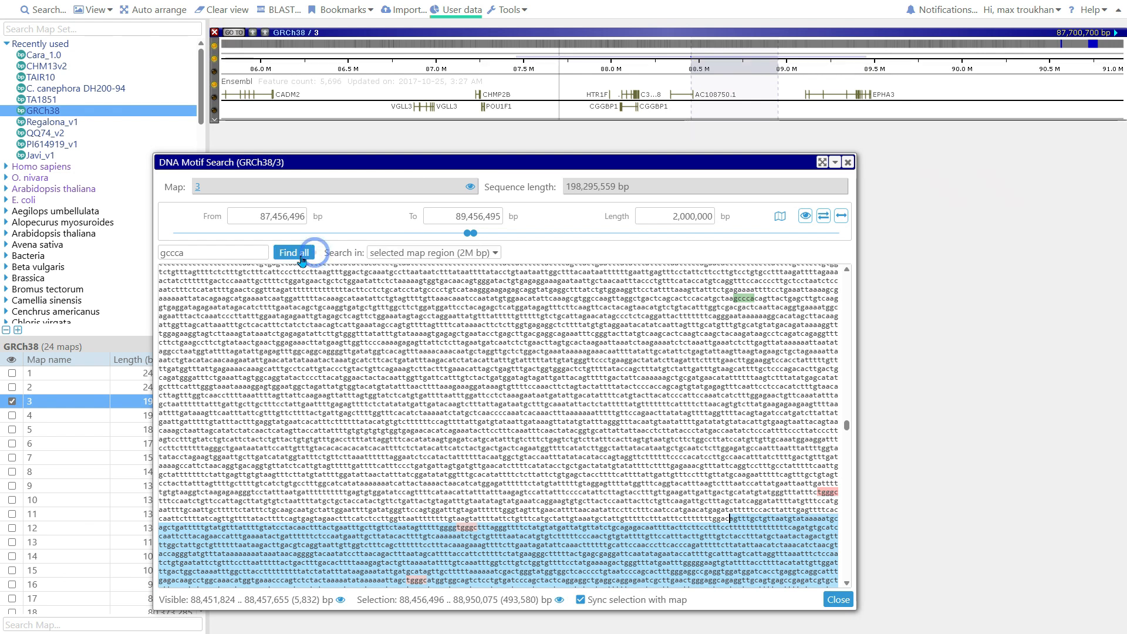
pyautogui.click(395, 254)
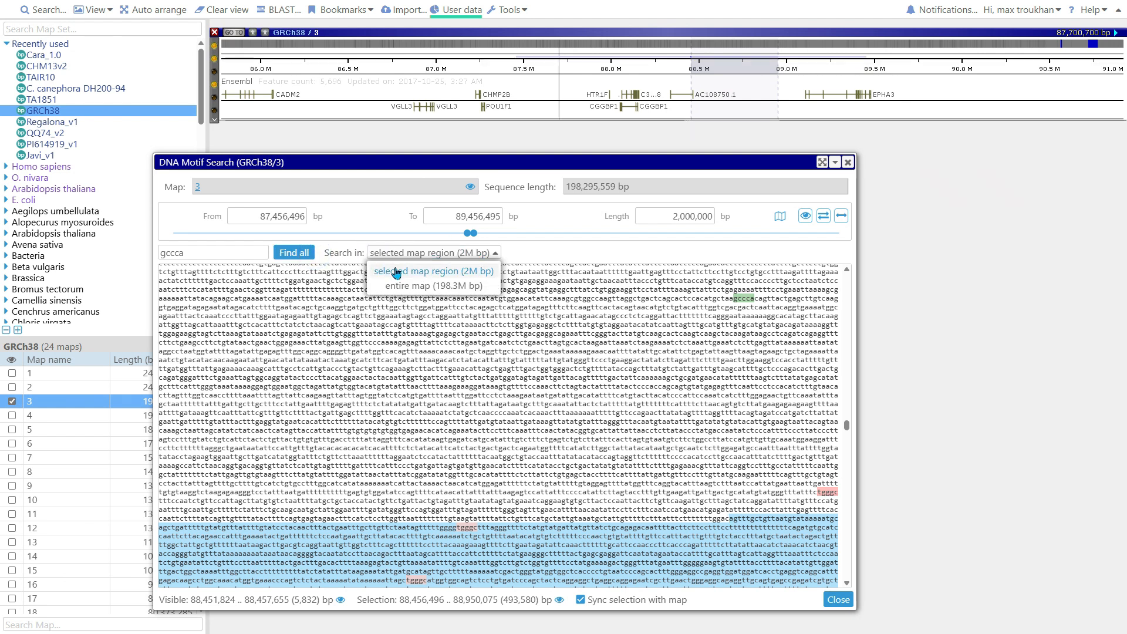
pyautogui.click(395, 285)
pyautogui.click(230, 253)
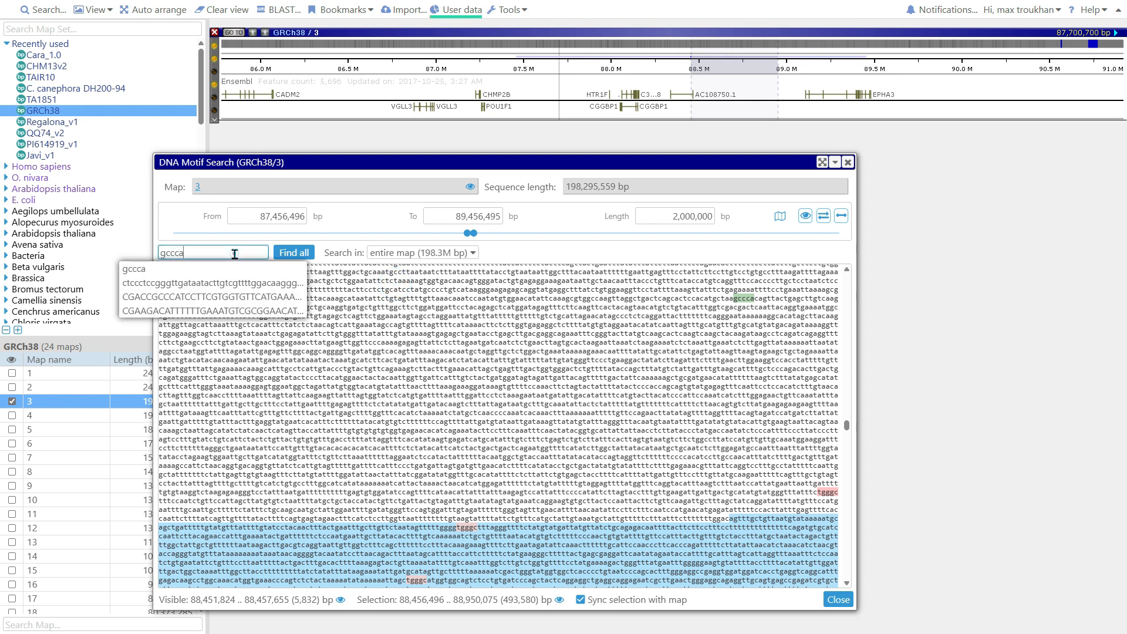
pyautogui.doubleClick(208, 253)
pyautogui.press('BackSpace')
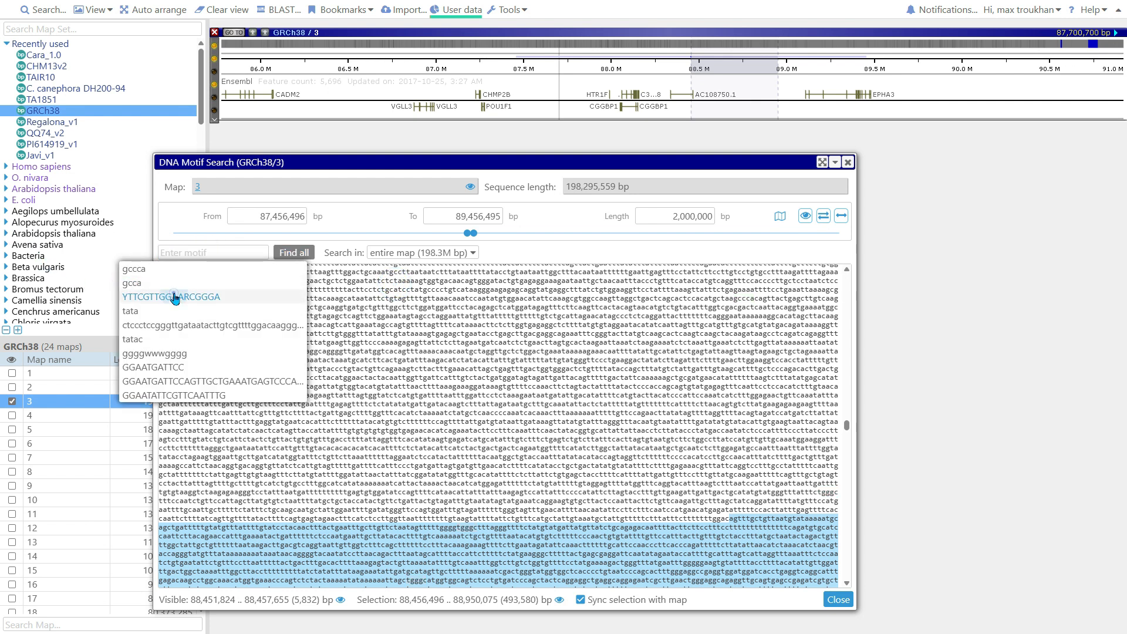
pyautogui.click(174, 297)
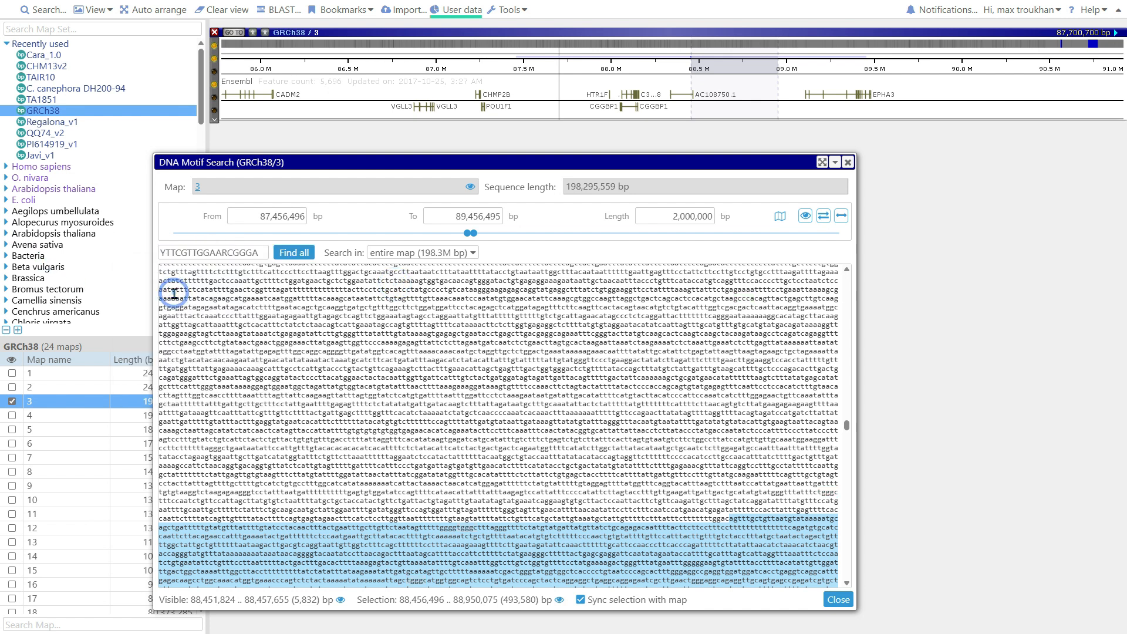
pyautogui.click(296, 255)
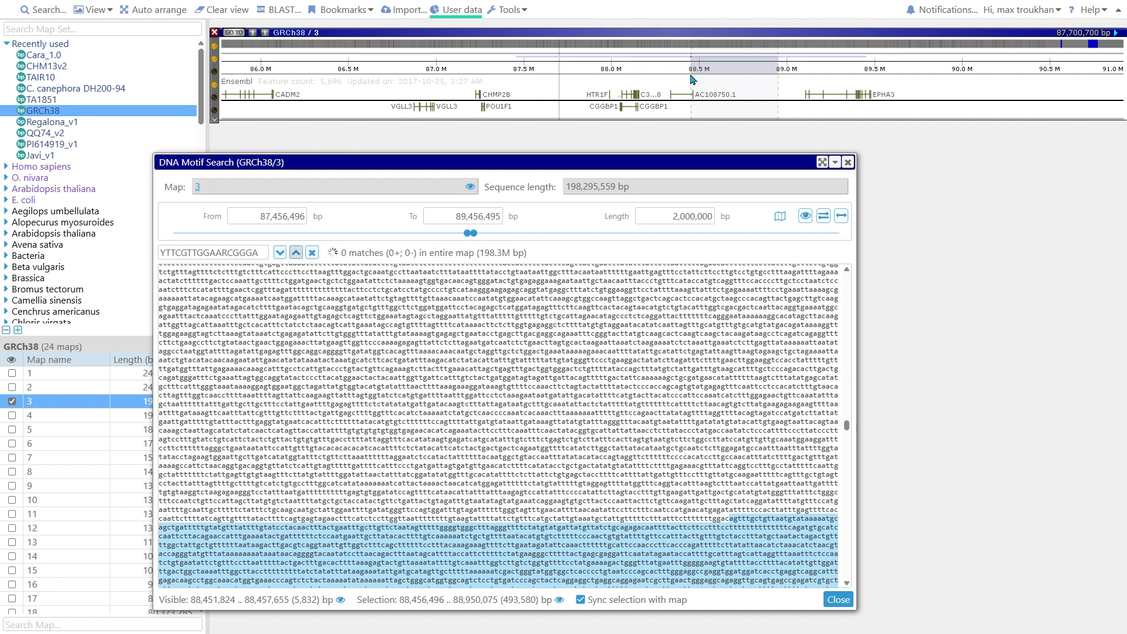
pyautogui.scroll(-3, 723, 102)
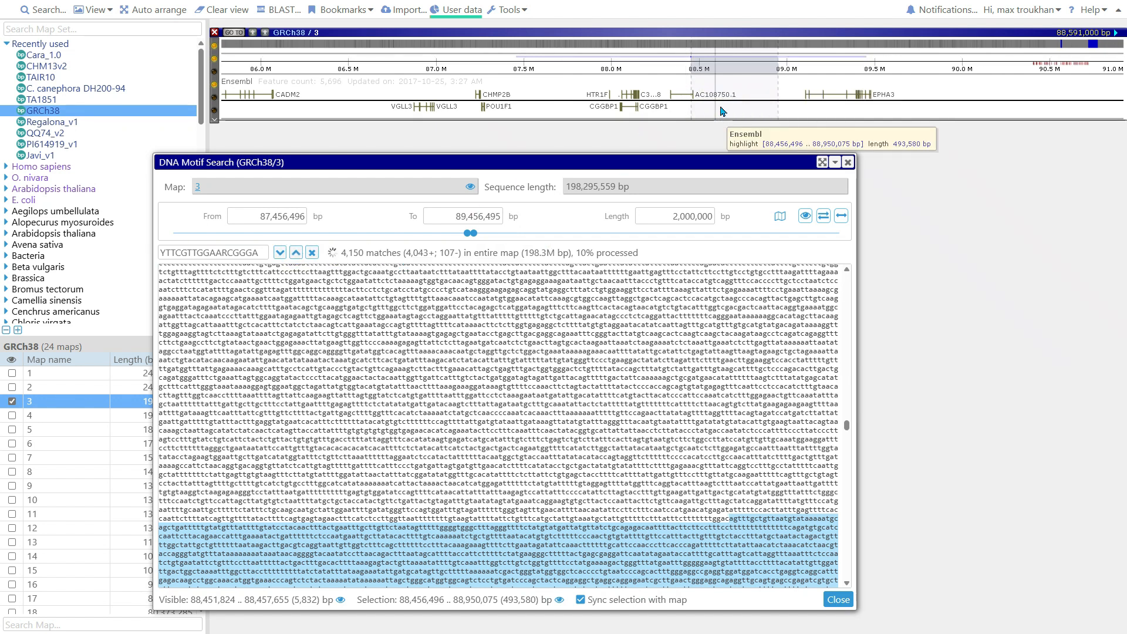
pyautogui.scroll(-5, 723, 102)
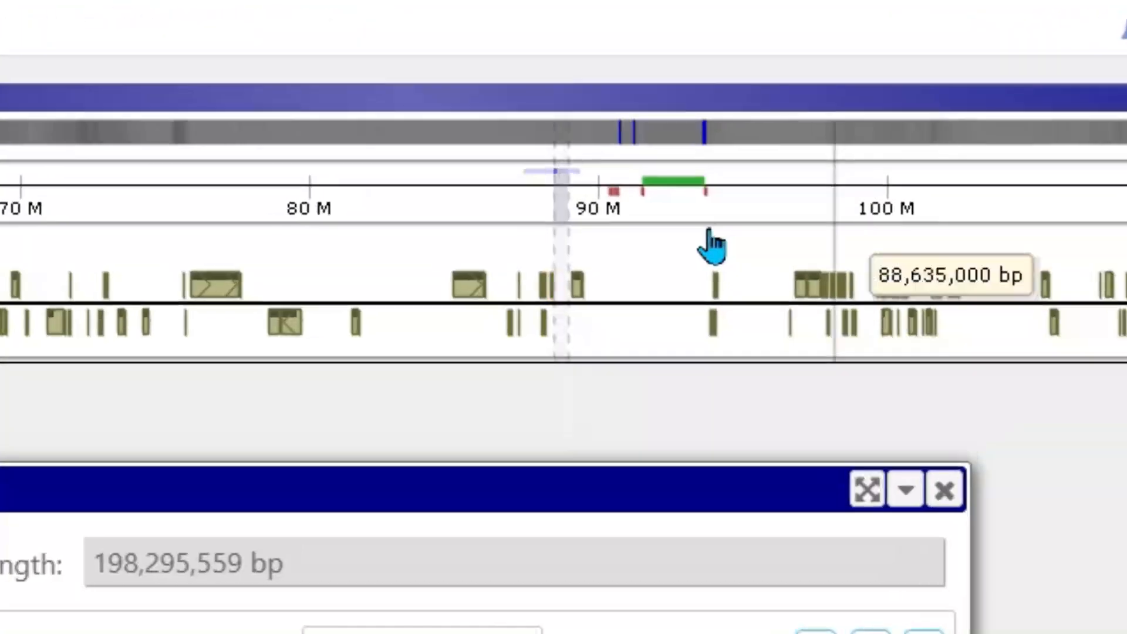
pyautogui.scroll(-2, 709, 232)
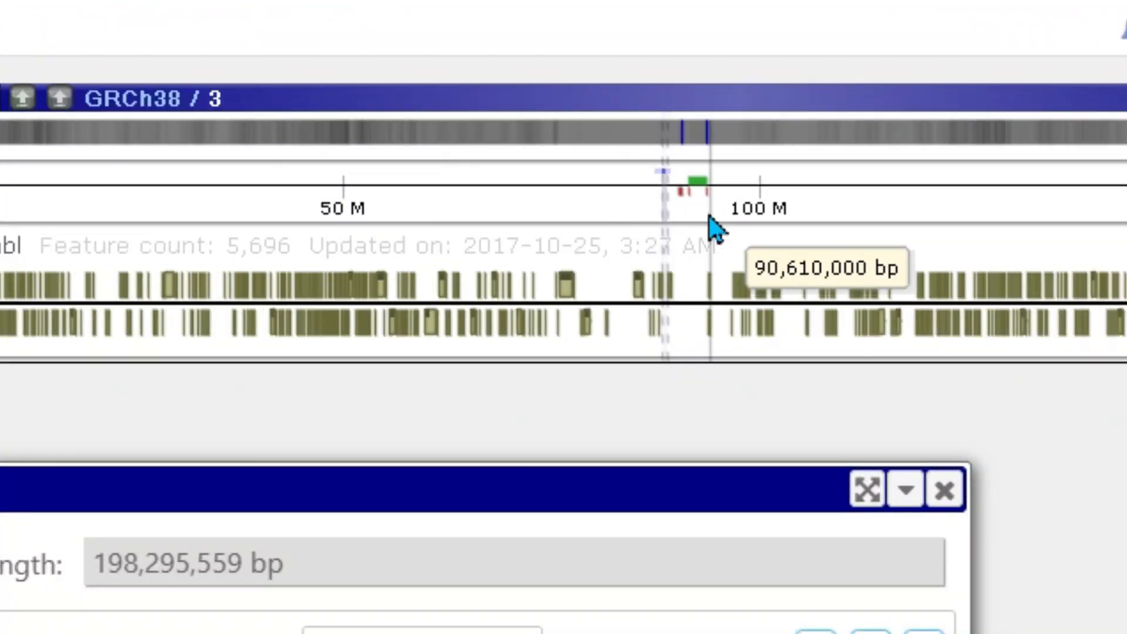
pyautogui.moveTo(670, 222); pyautogui.dragTo(730, 210)
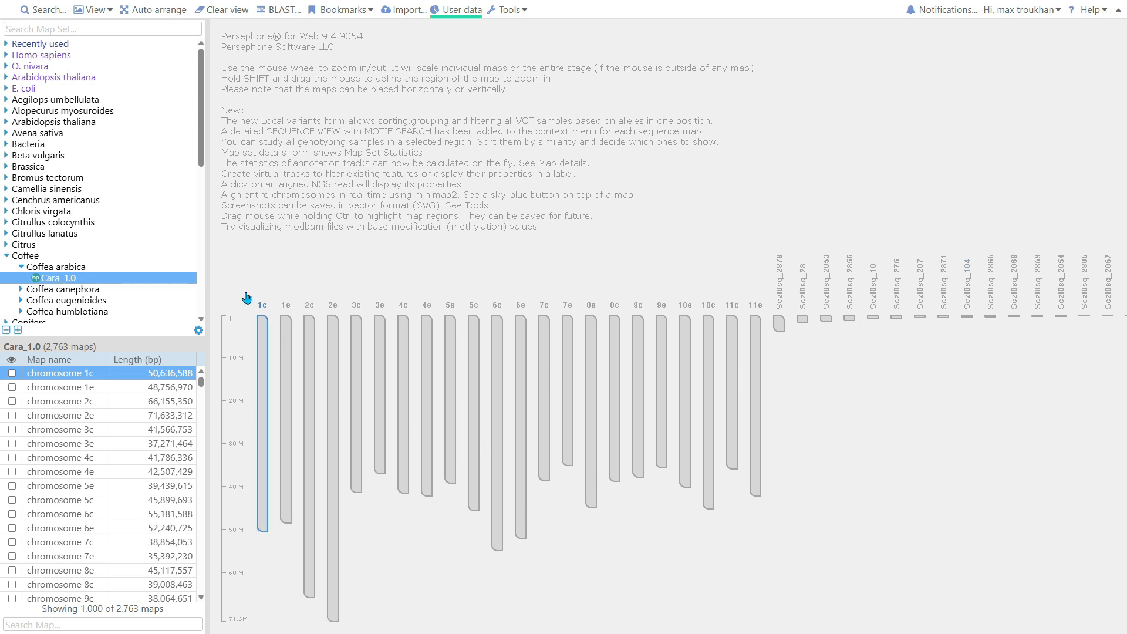
# Open the Cara_1.0 map set details and review the statistics for all maps and for chromosomes only.
pyautogui.rightClick(67, 282)
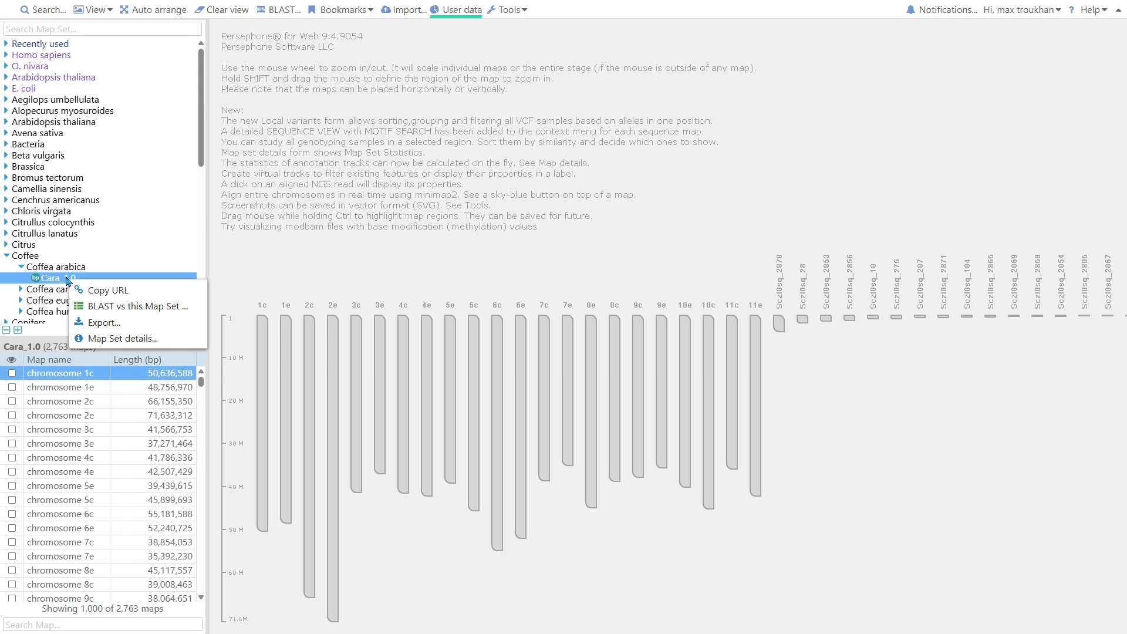
pyautogui.click(106, 339)
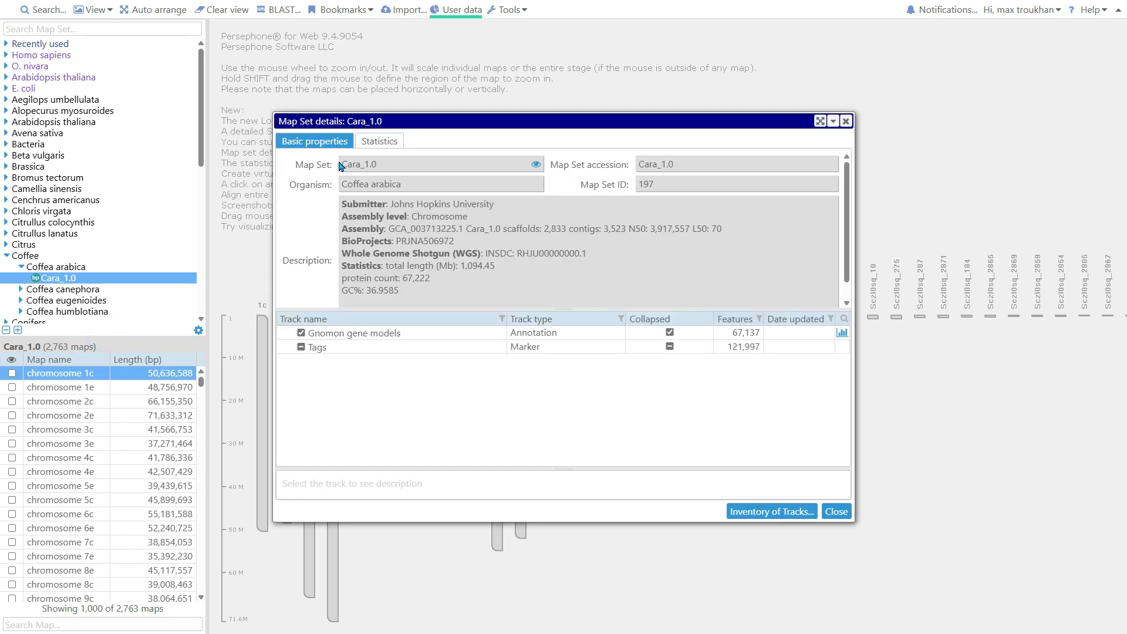
pyautogui.click(374, 144)
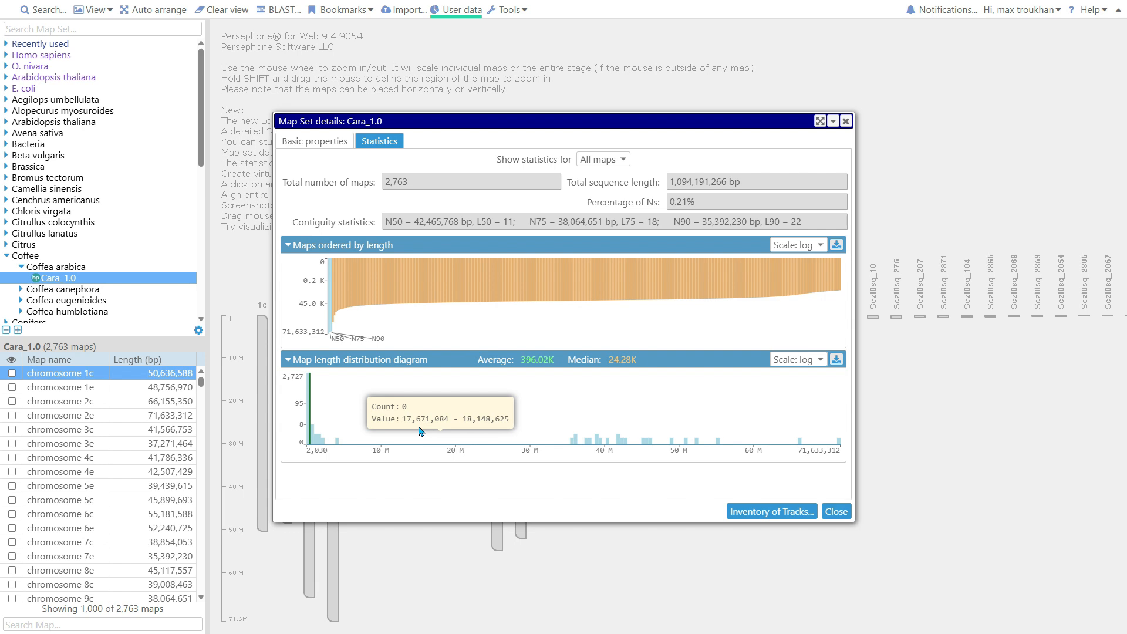
pyautogui.click(599, 161)
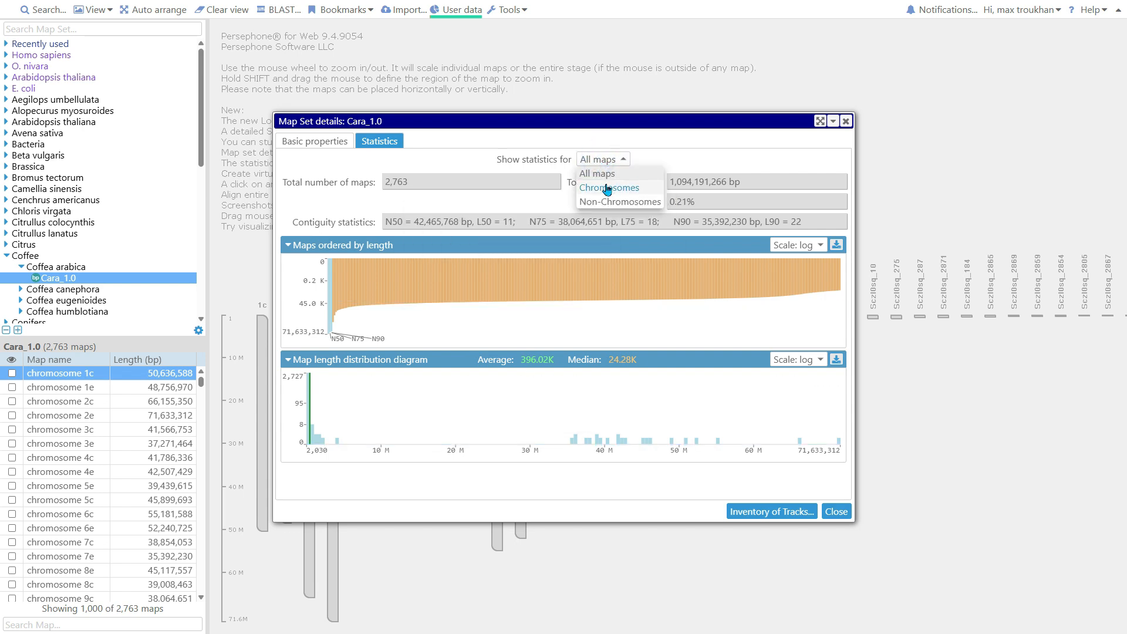
pyautogui.click(607, 188)
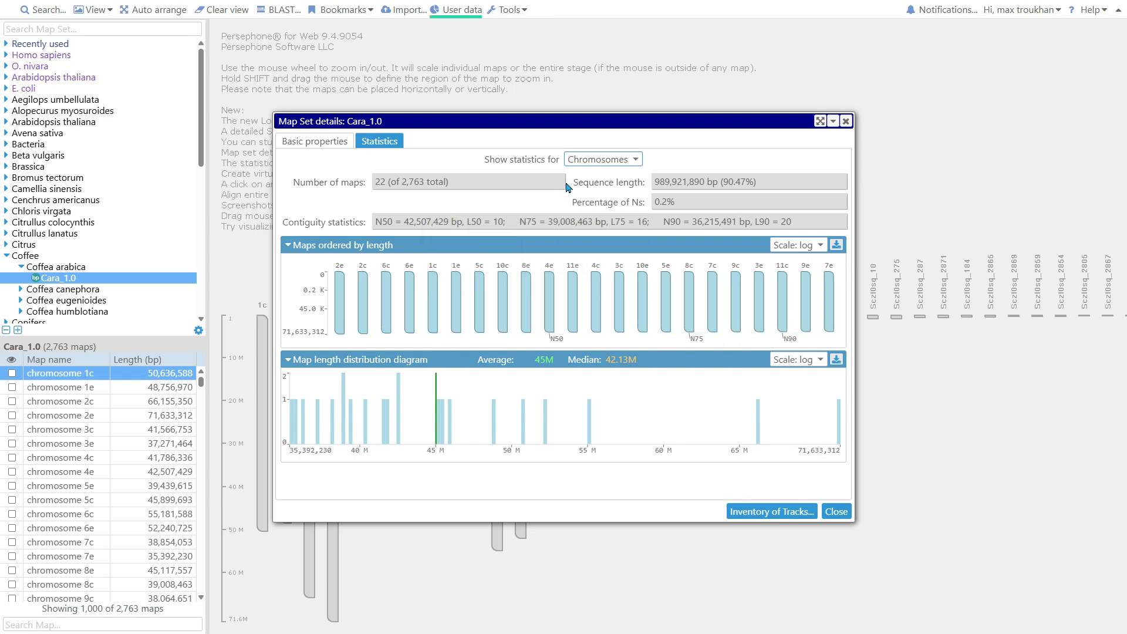
pyautogui.click(589, 165)
pyautogui.click(584, 202)
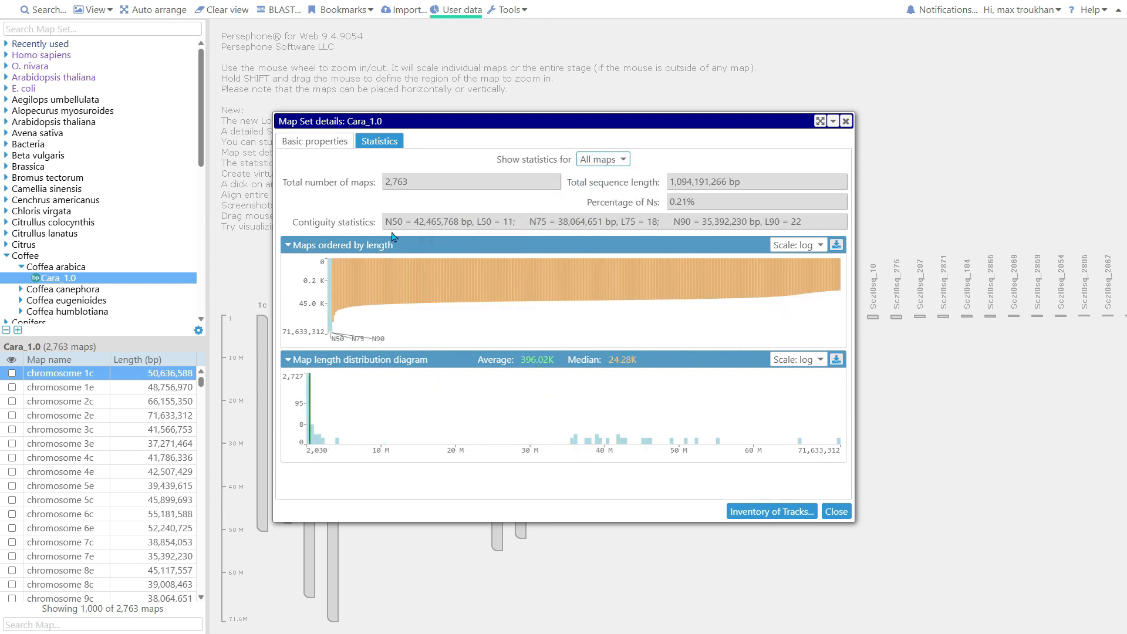
# Open the Gnomon gene models track statistics and load sample features for the longest intron length bin, 171,948 - 172,990.
pyautogui.click(324, 143)
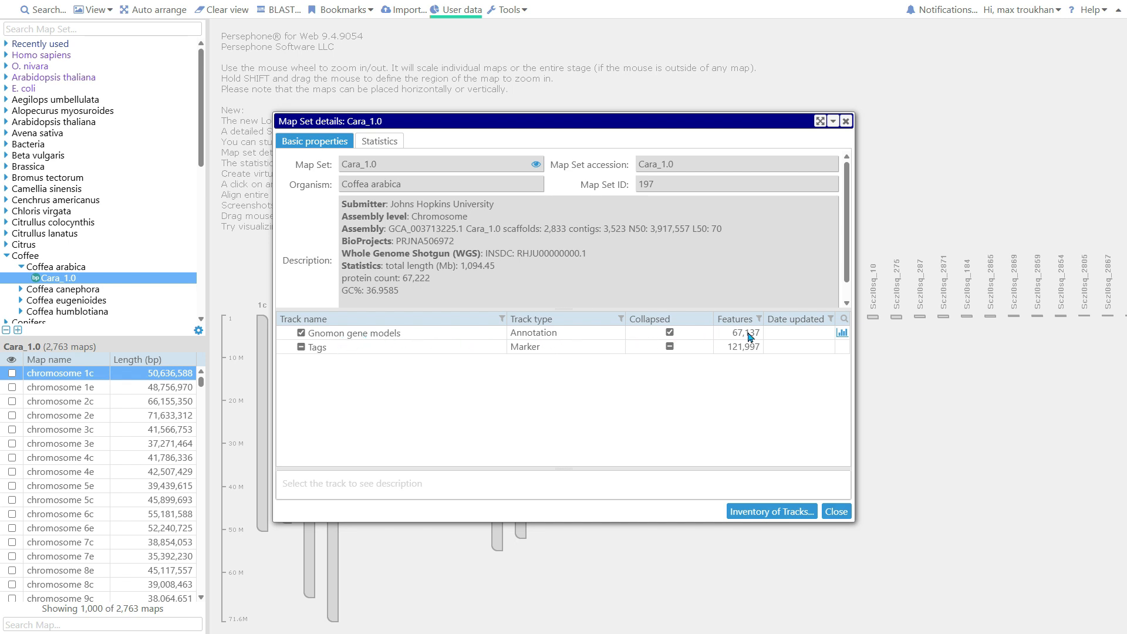
pyautogui.click(843, 334)
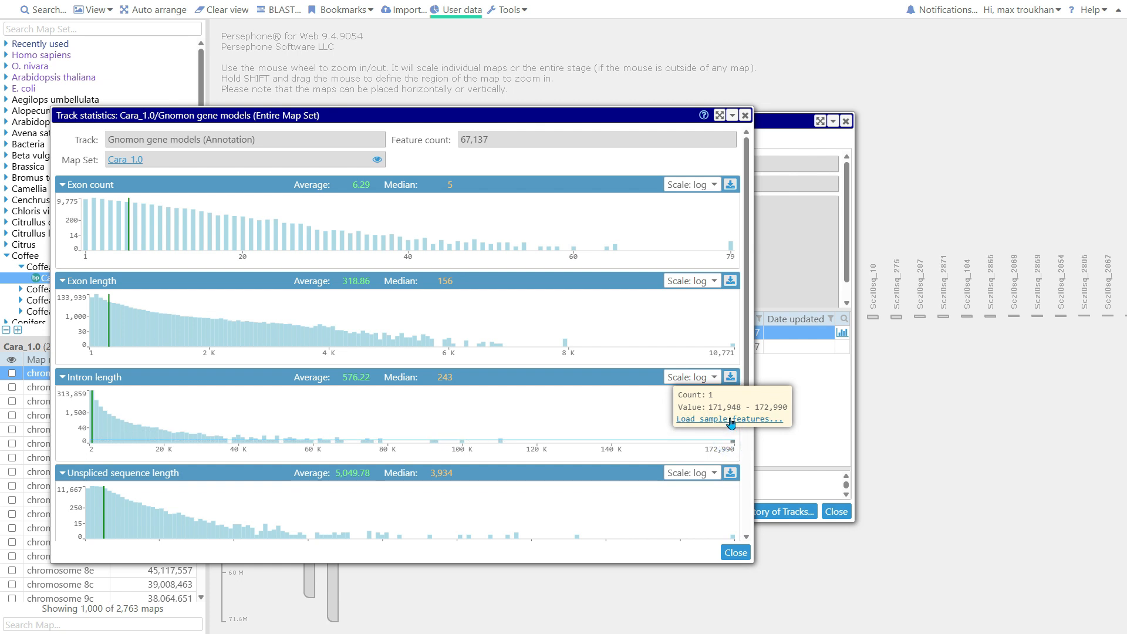
pyautogui.click(731, 420)
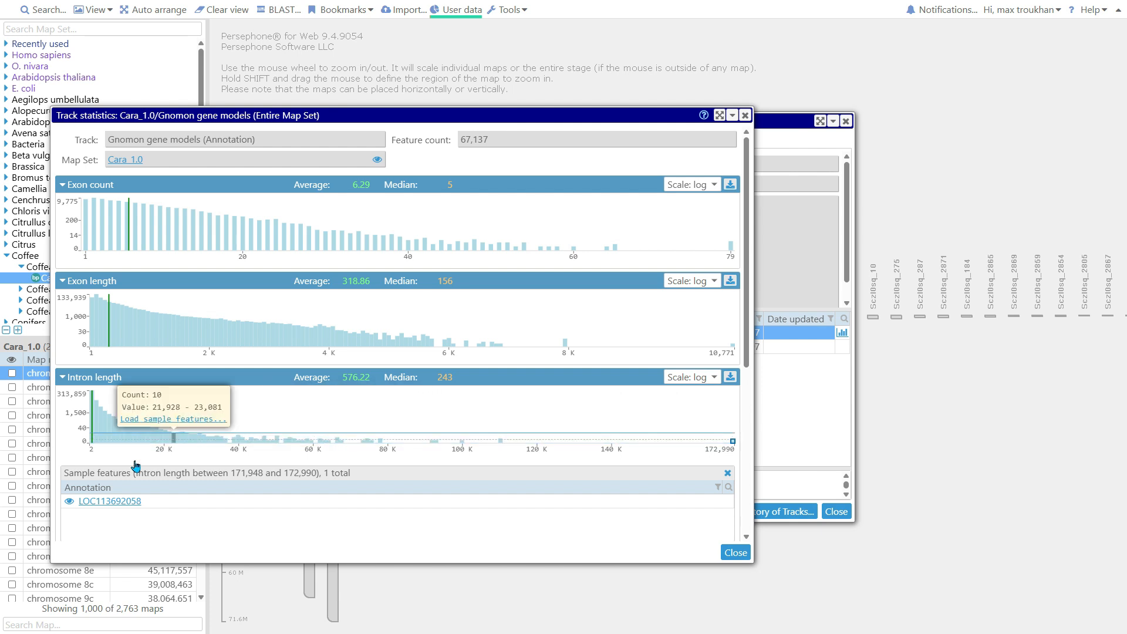
# Open the annotation details of sample gene LOC113692058 and show its location on the chromosome map.
pyautogui.click(114, 503)
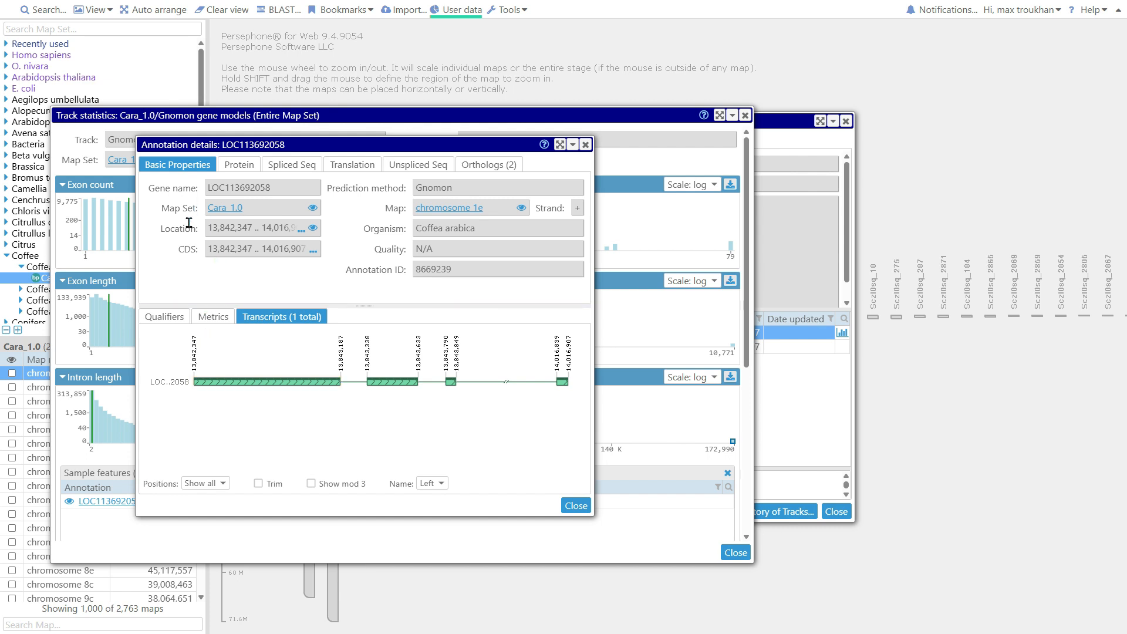
pyautogui.click(313, 230)
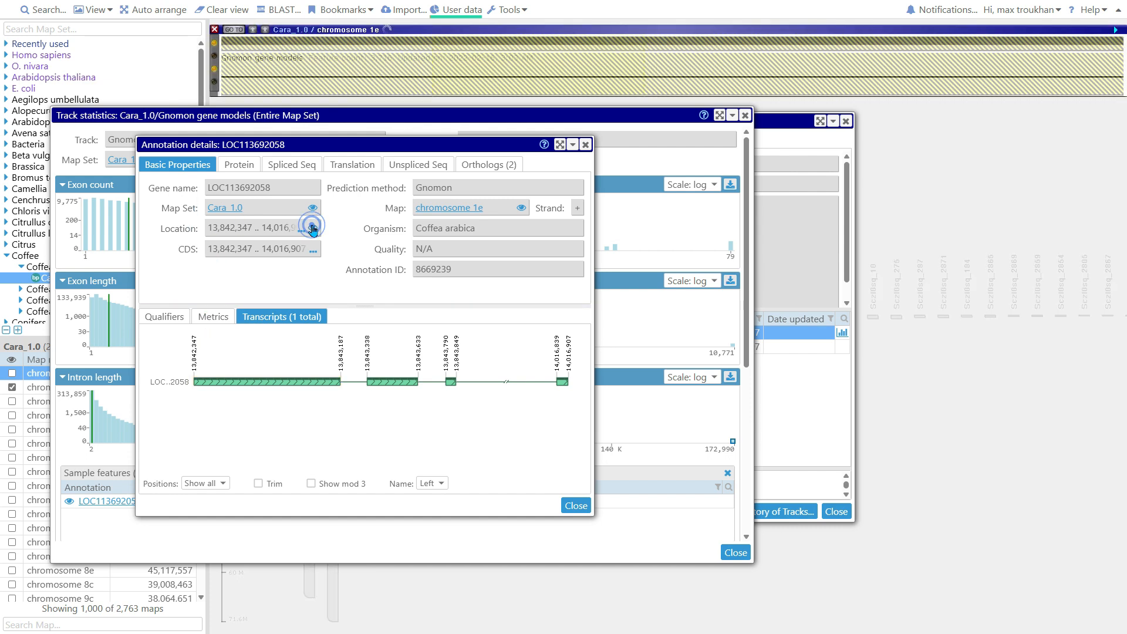
pyautogui.scroll(10, 353, 72)
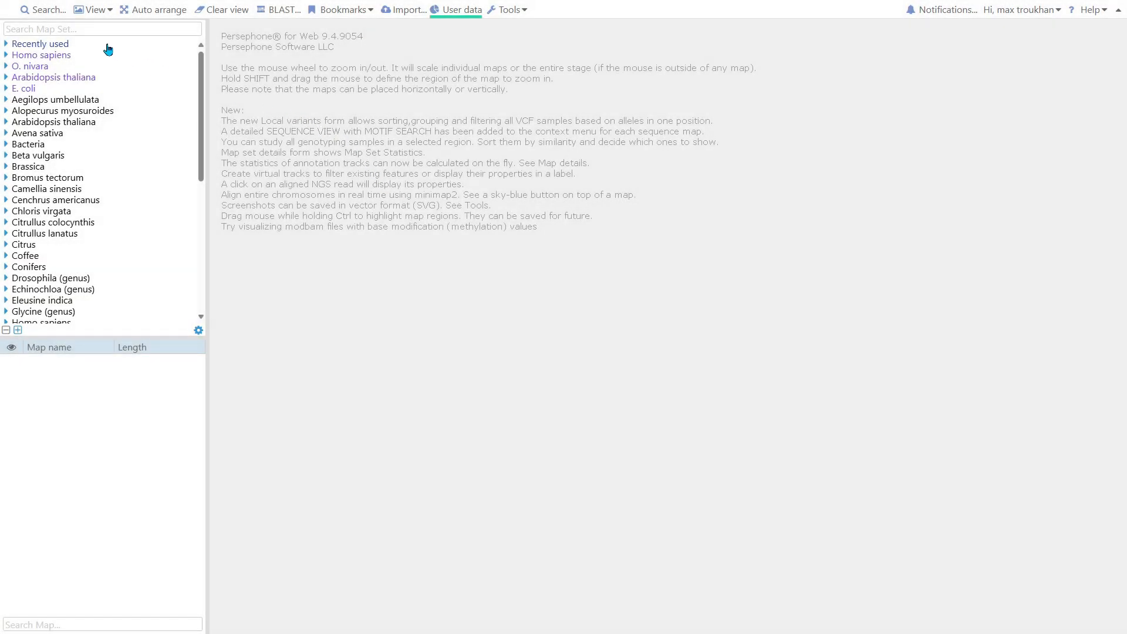
# Search all feature types across any map set with the wildcard *.
pyautogui.click(45, 12)
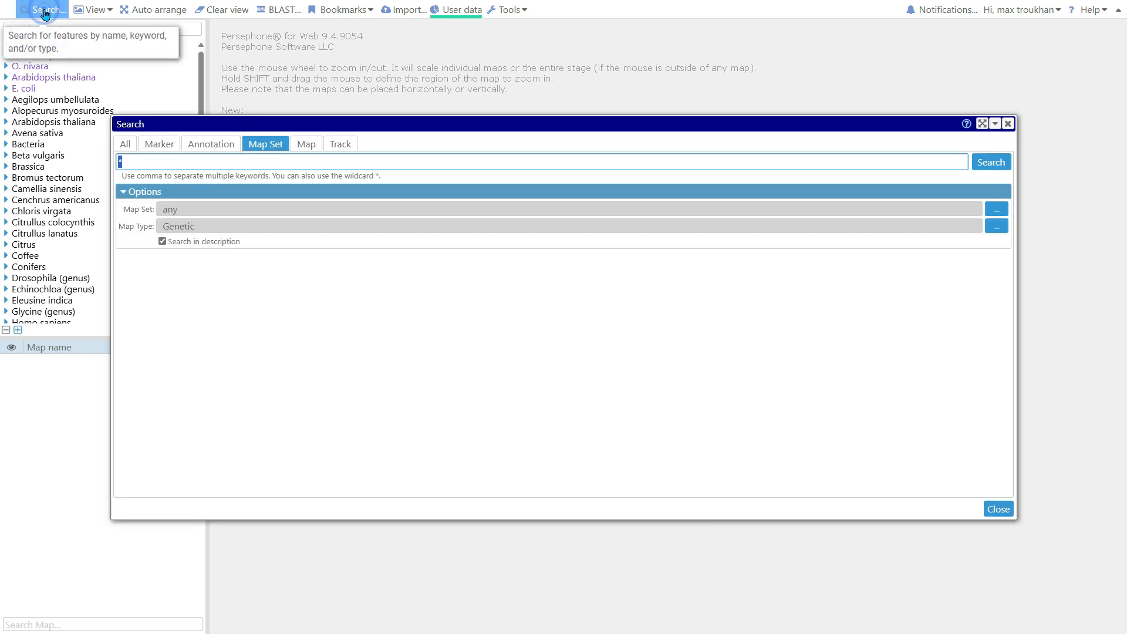
pyautogui.click(126, 143)
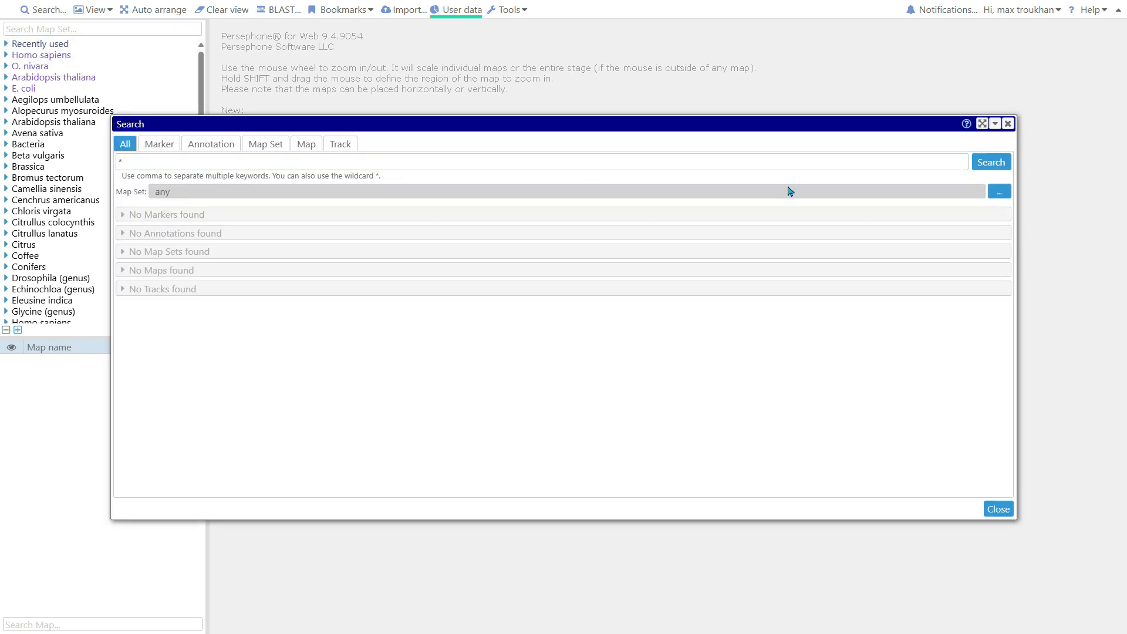
pyautogui.click(1000, 164)
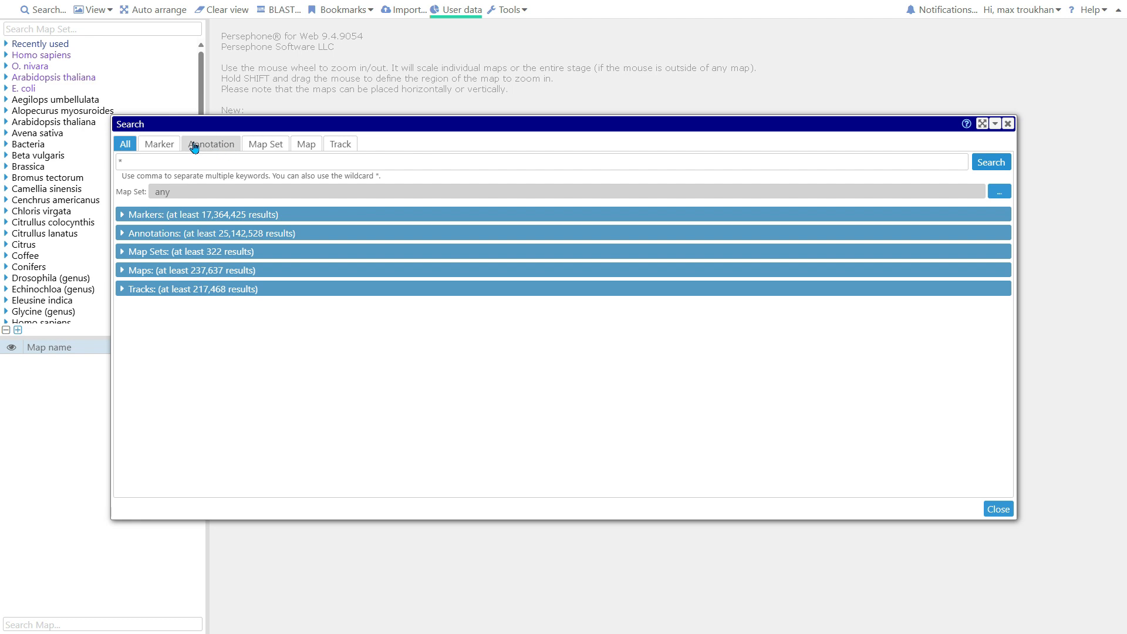
# Search the GRCh38 markers for *alzheimer*, including their qualifiers.
pyautogui.click(166, 146)
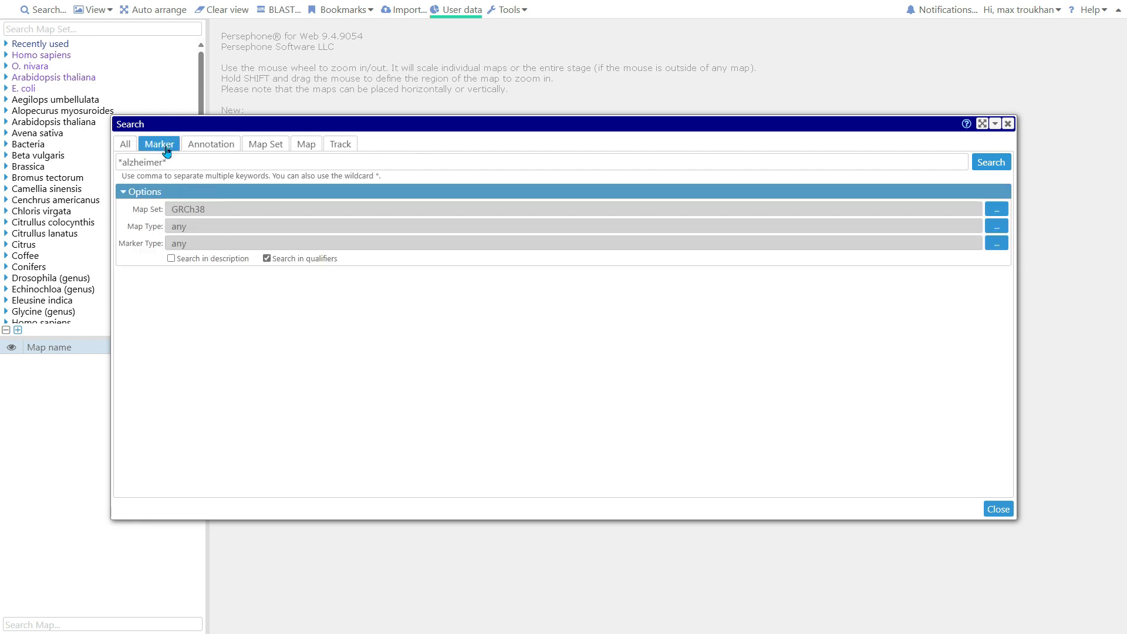
pyautogui.click(173, 167)
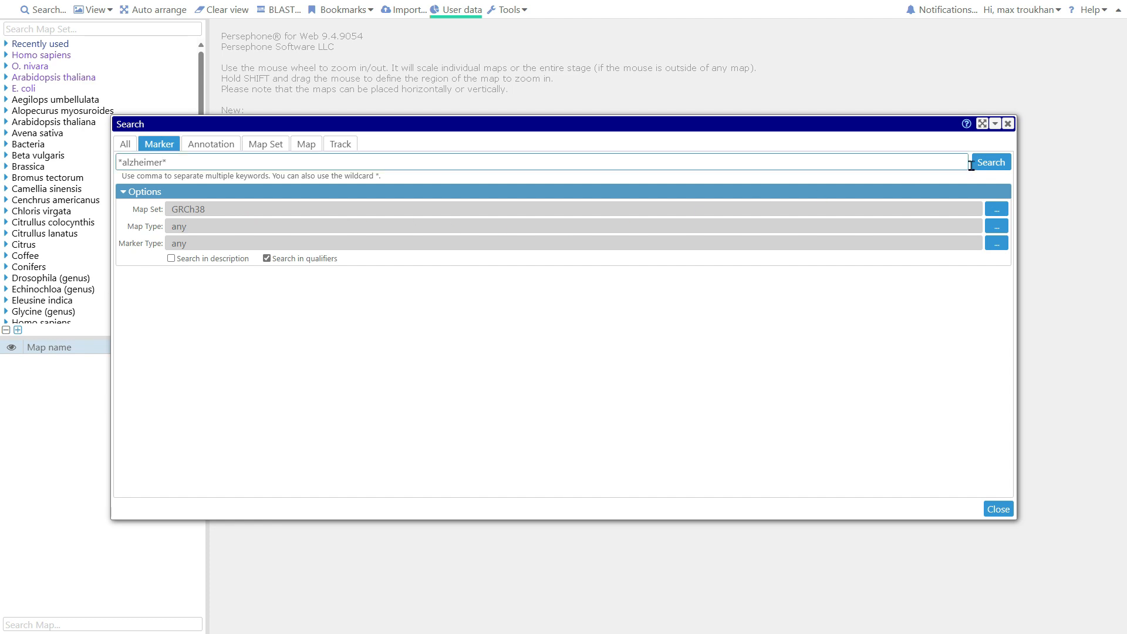
pyautogui.click(1004, 167)
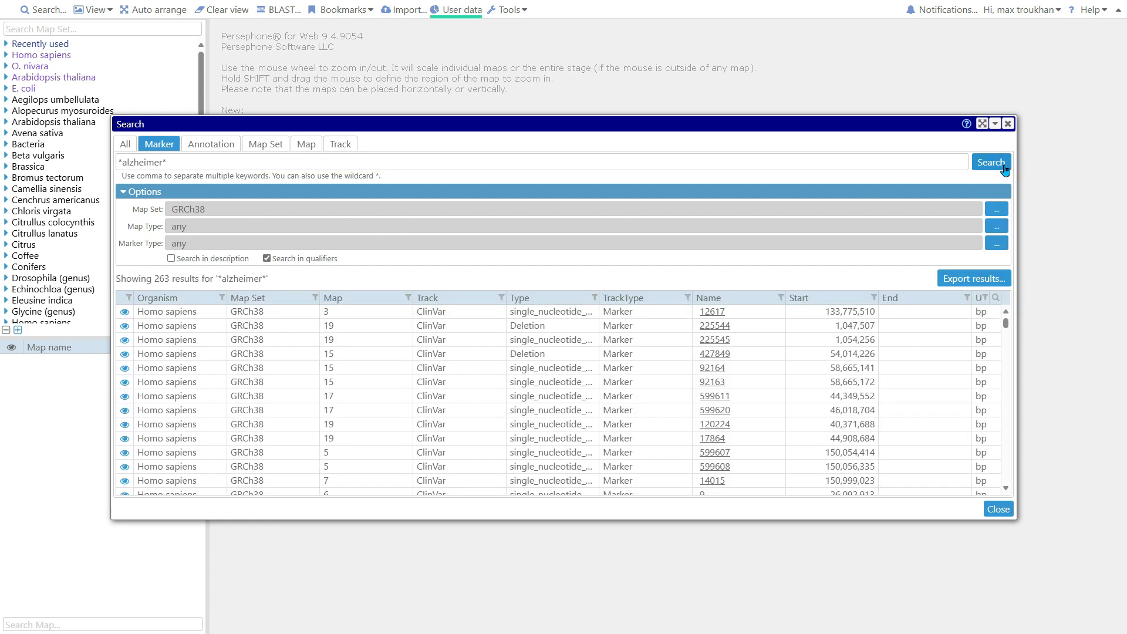
# Search the map sets with the wildcard *, limited to the Genetic map type and including descriptions.
pyautogui.scroll(-10, 373, 378)
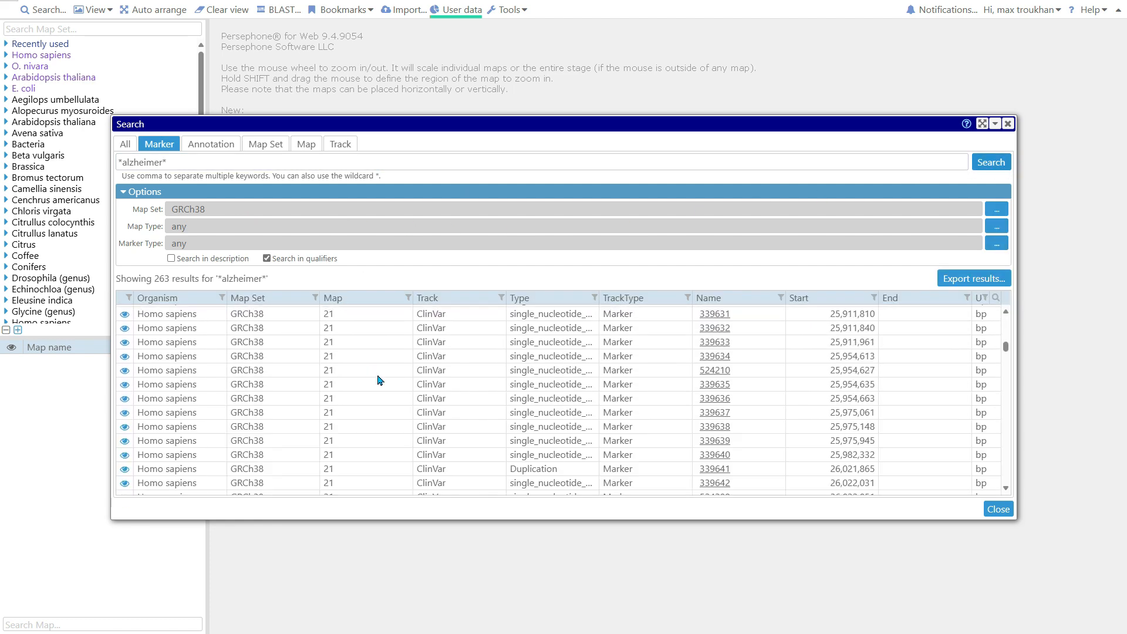
pyautogui.scroll(-5, 376, 373)
pyautogui.click(190, 156)
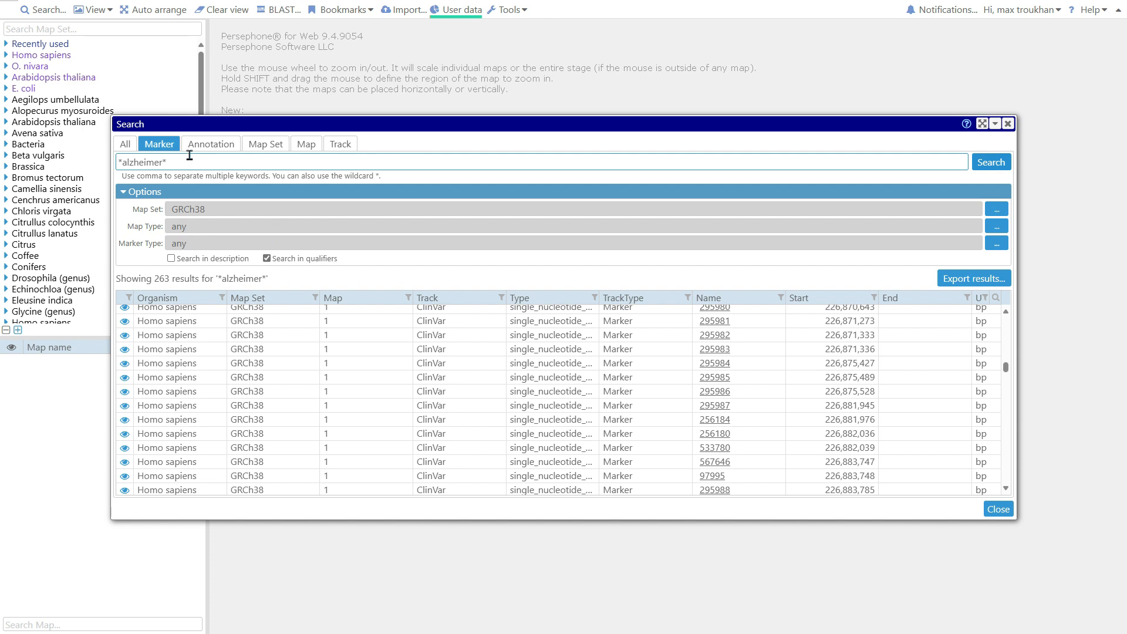
pyautogui.click(267, 144)
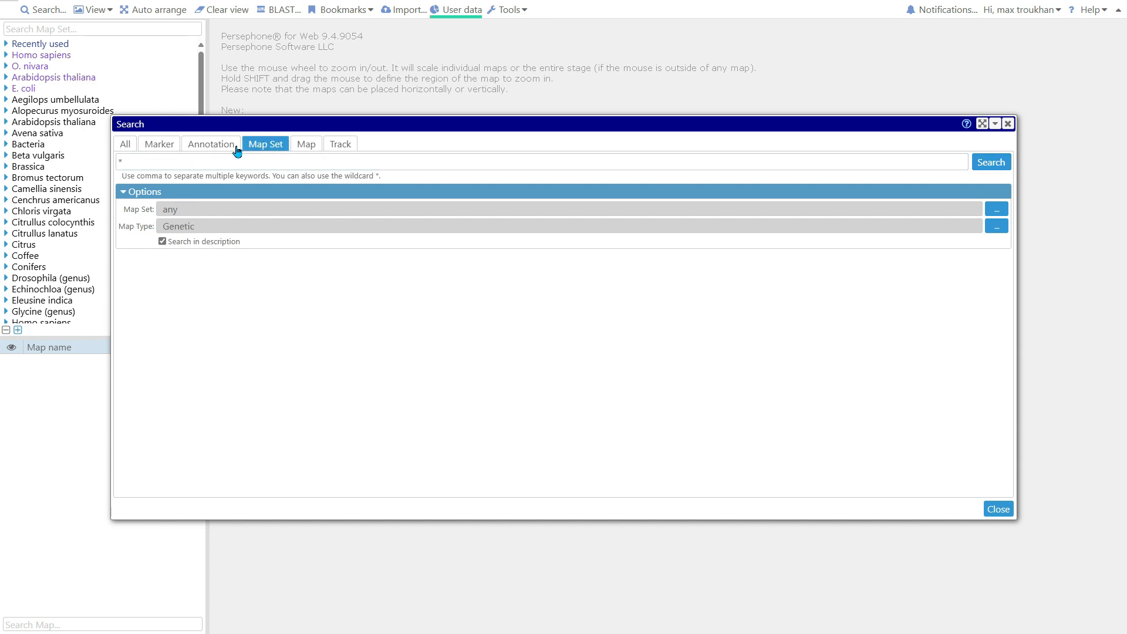
pyautogui.click(998, 228)
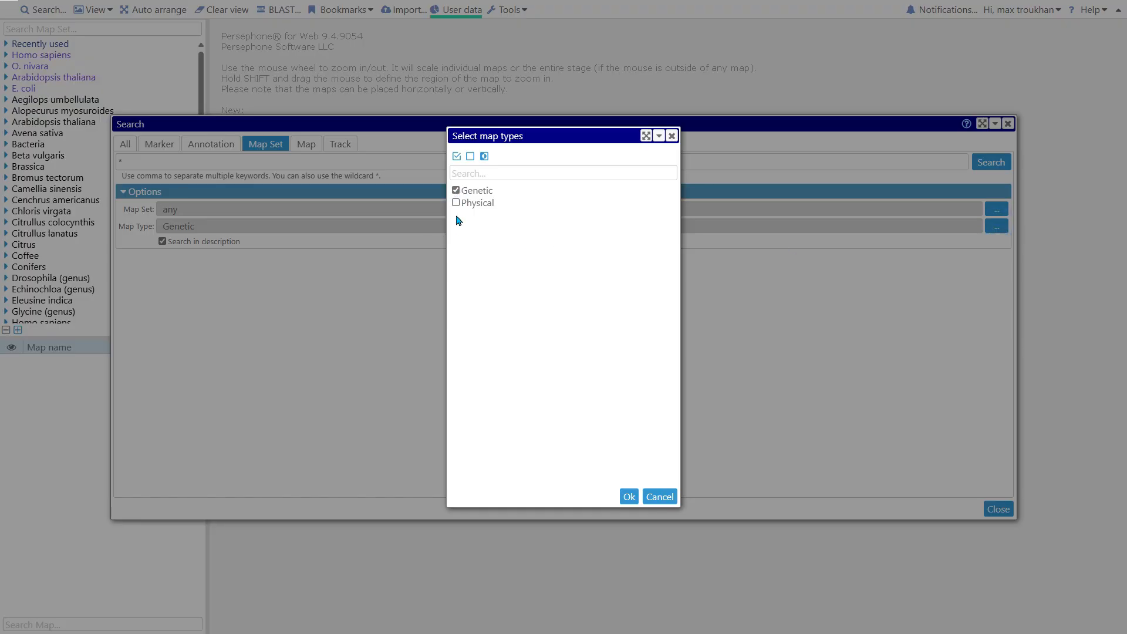
pyautogui.click(629, 496)
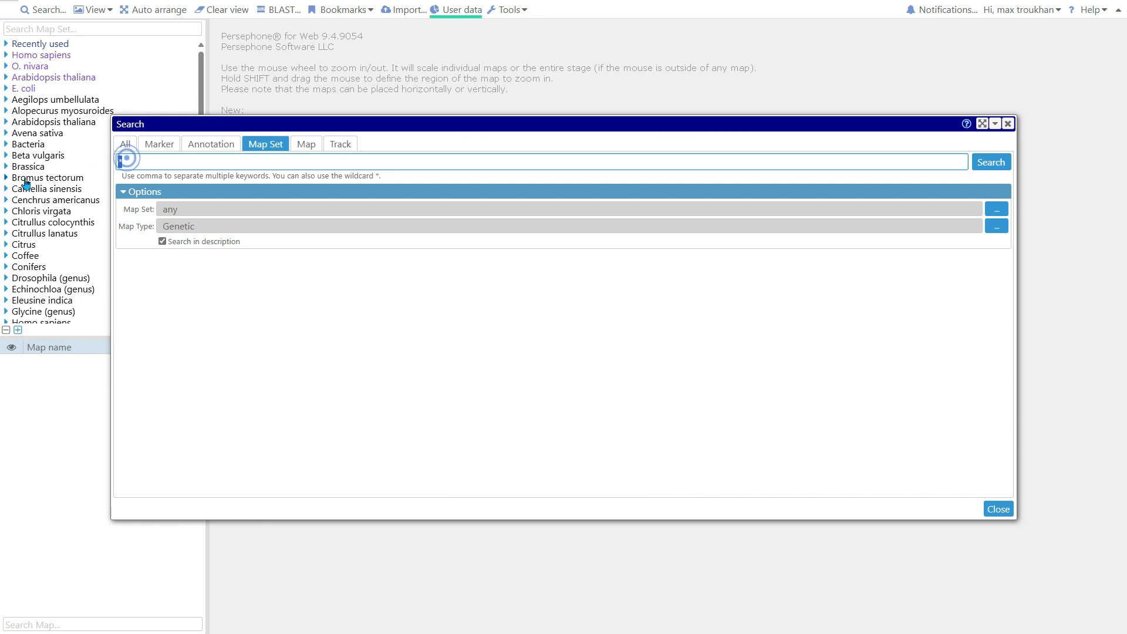
pyautogui.click(999, 163)
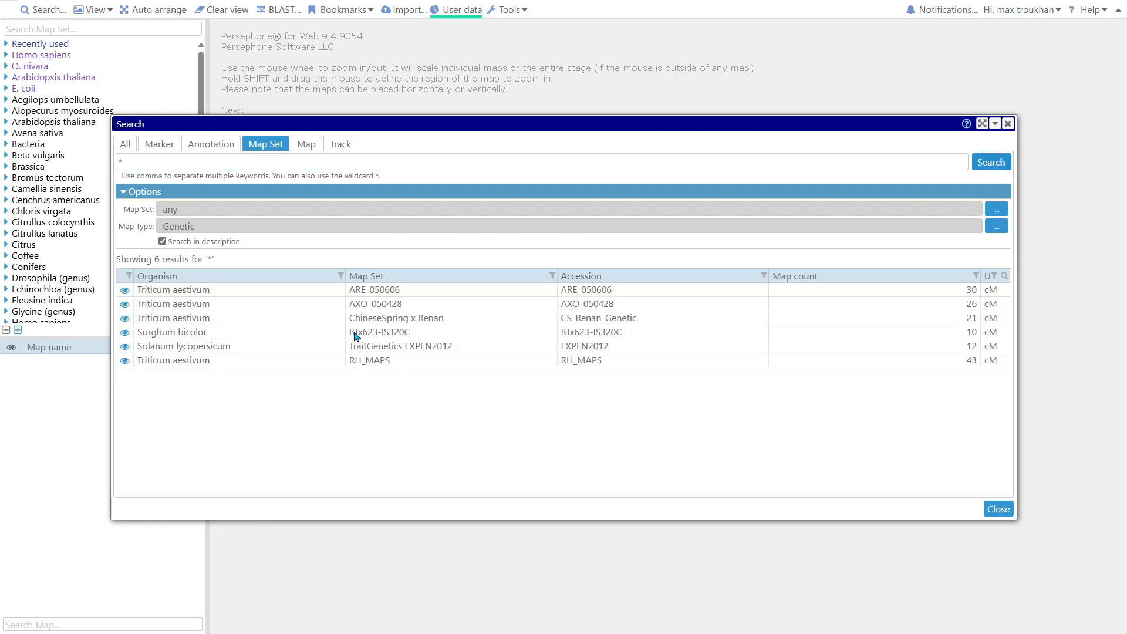
# Open the Sorghum bicolor map set BTx623-IS320C from the search results and display its map 1.
pyautogui.click(126, 333)
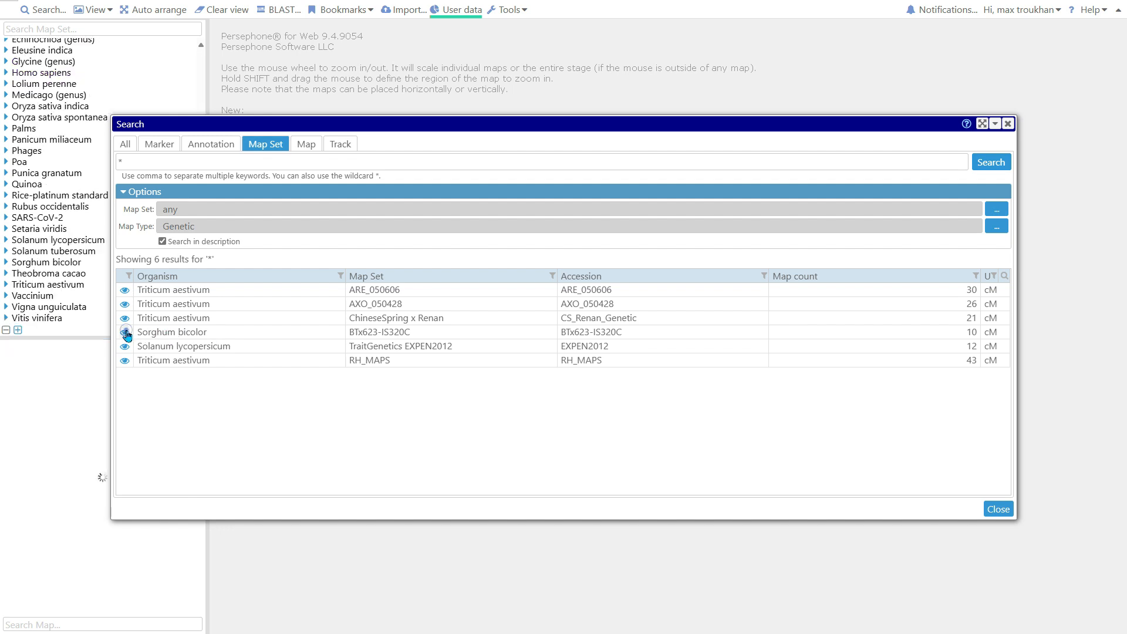
pyautogui.click(999, 509)
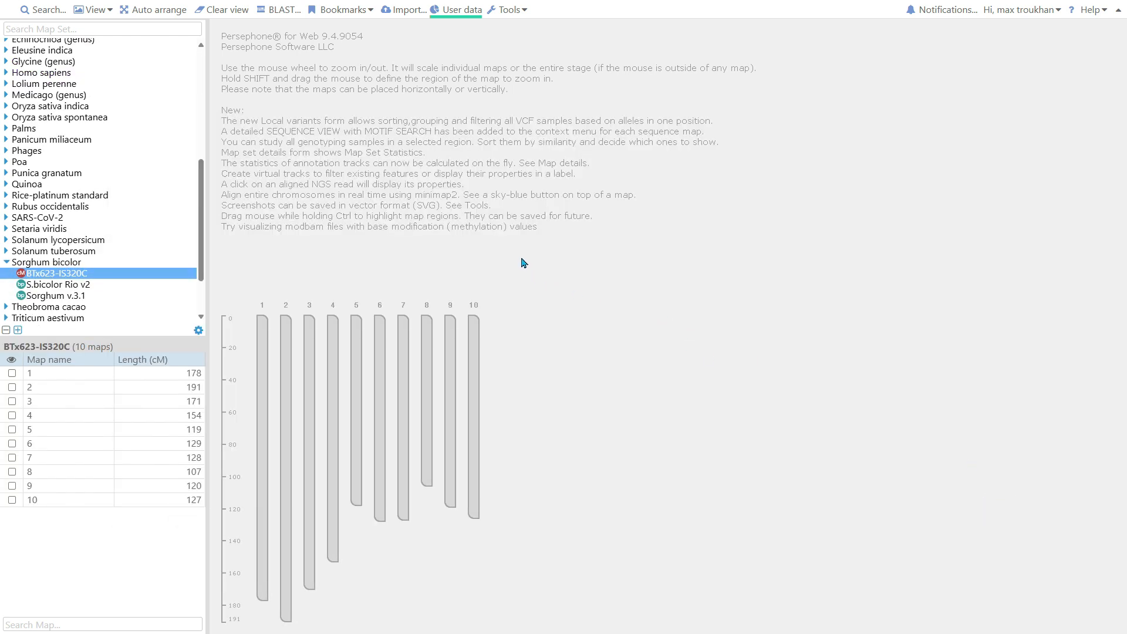
pyautogui.click(78, 372)
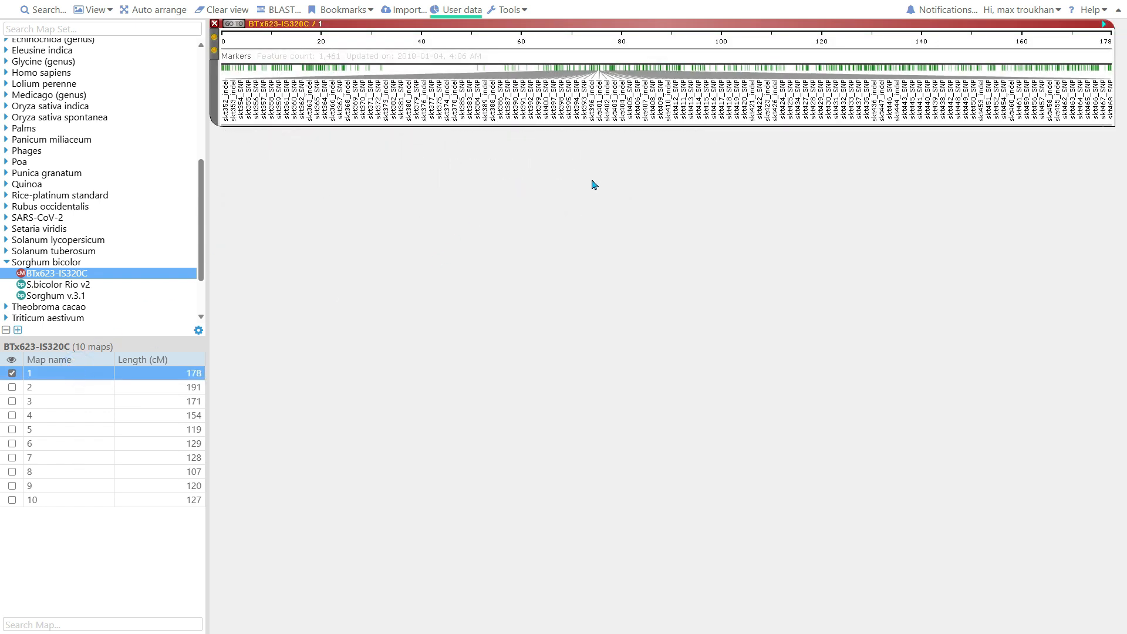
# Turn all displayed maps to a vertical orientation.
pyautogui.rightClick(592, 97)
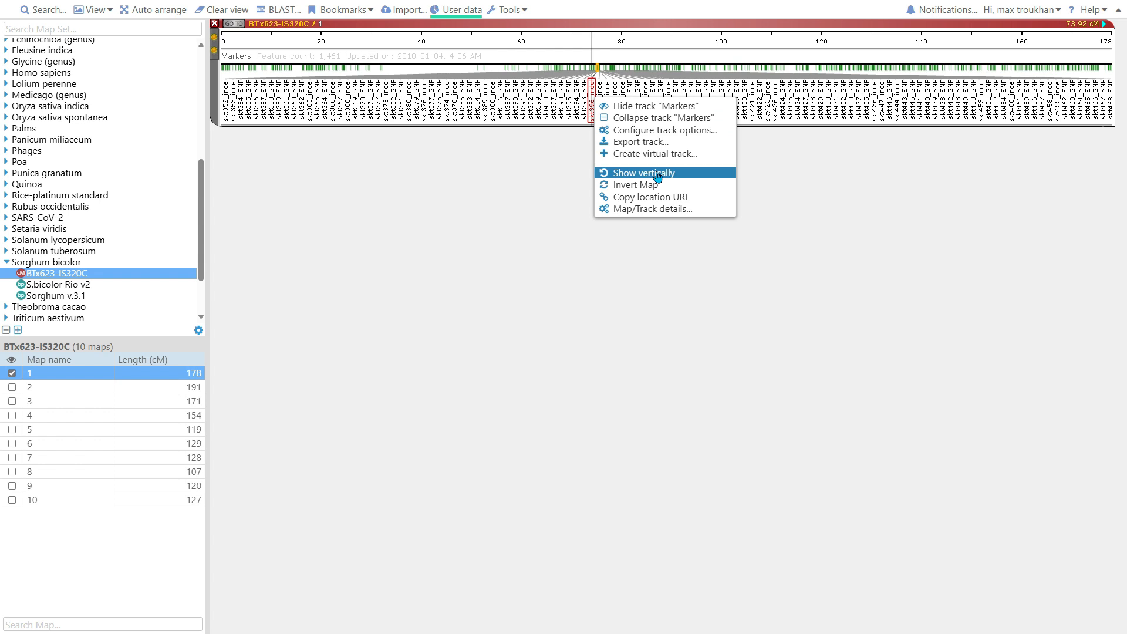
pyautogui.rightClick(794, 184)
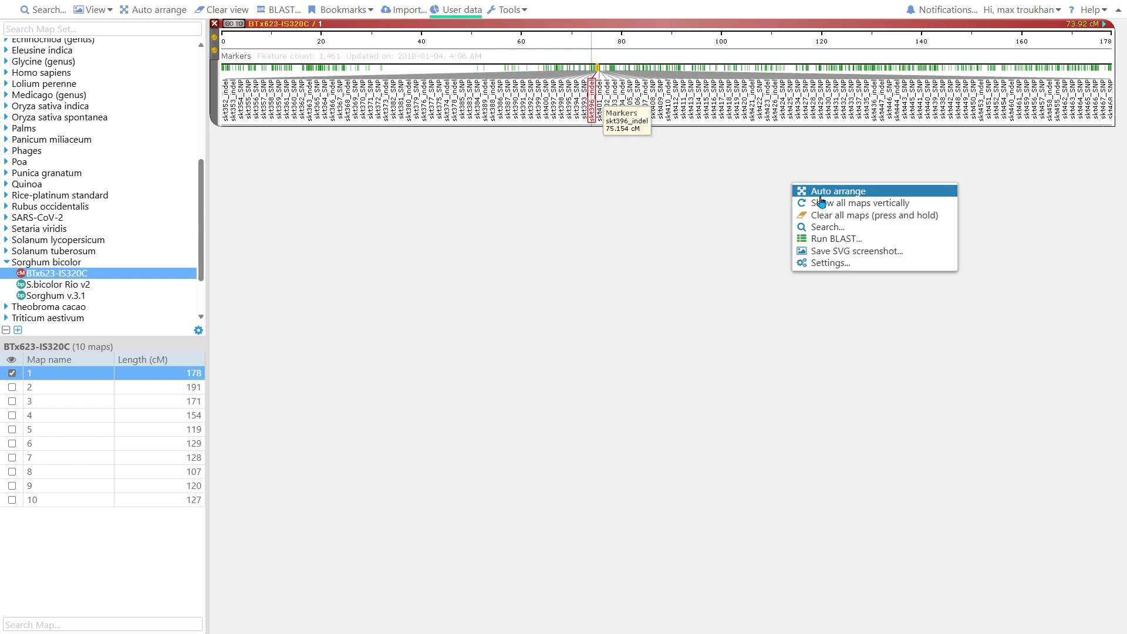
pyautogui.click(843, 205)
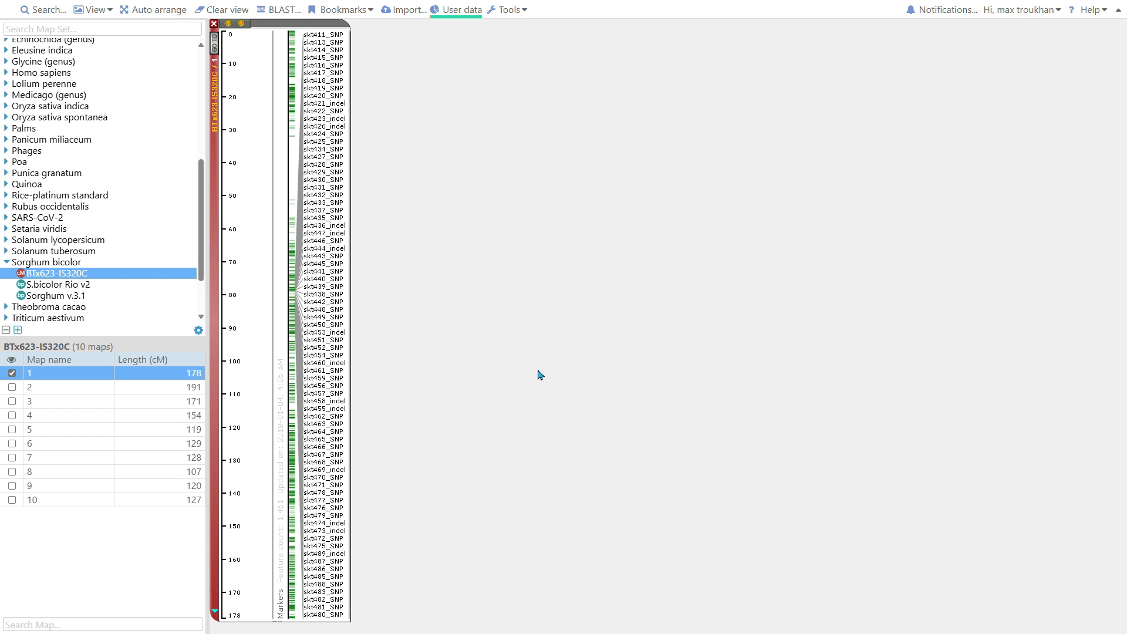
# Open the details of marker skt546_SNP on map 1 and view its surrounding sequence and all its locations.
pyautogui.scroll(6, 327, 352)
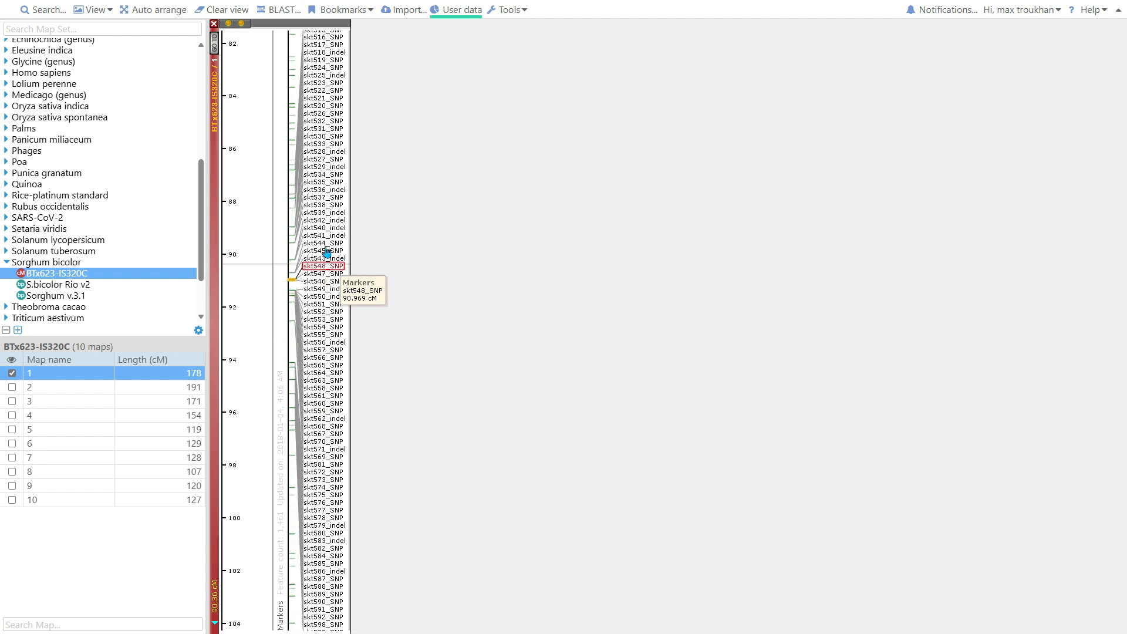
pyautogui.click(325, 282)
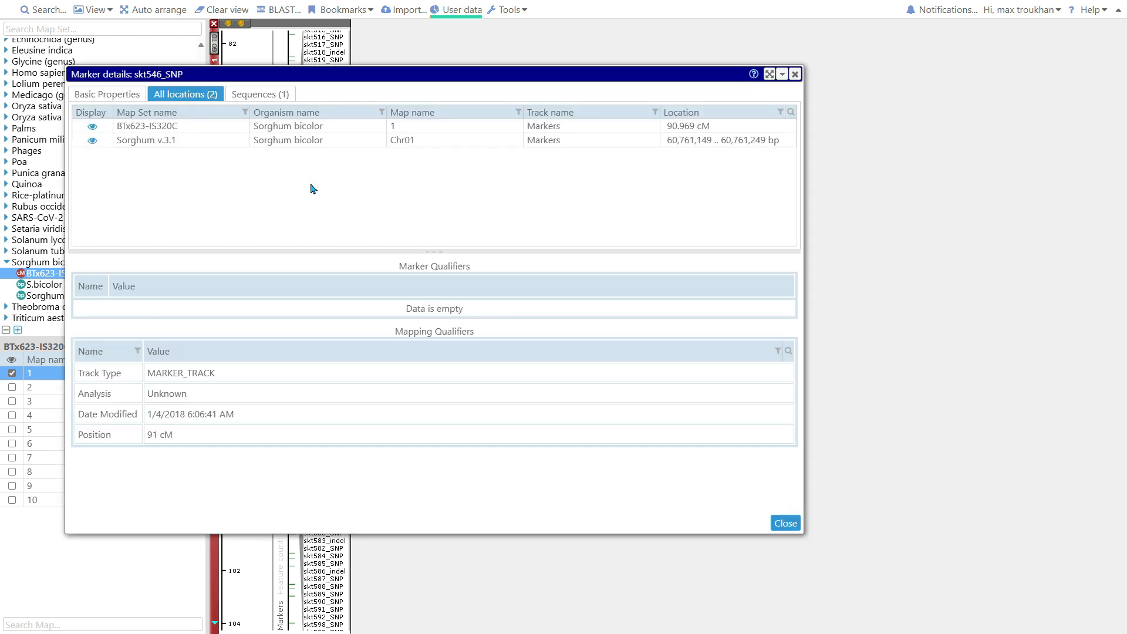
pyautogui.click(275, 101)
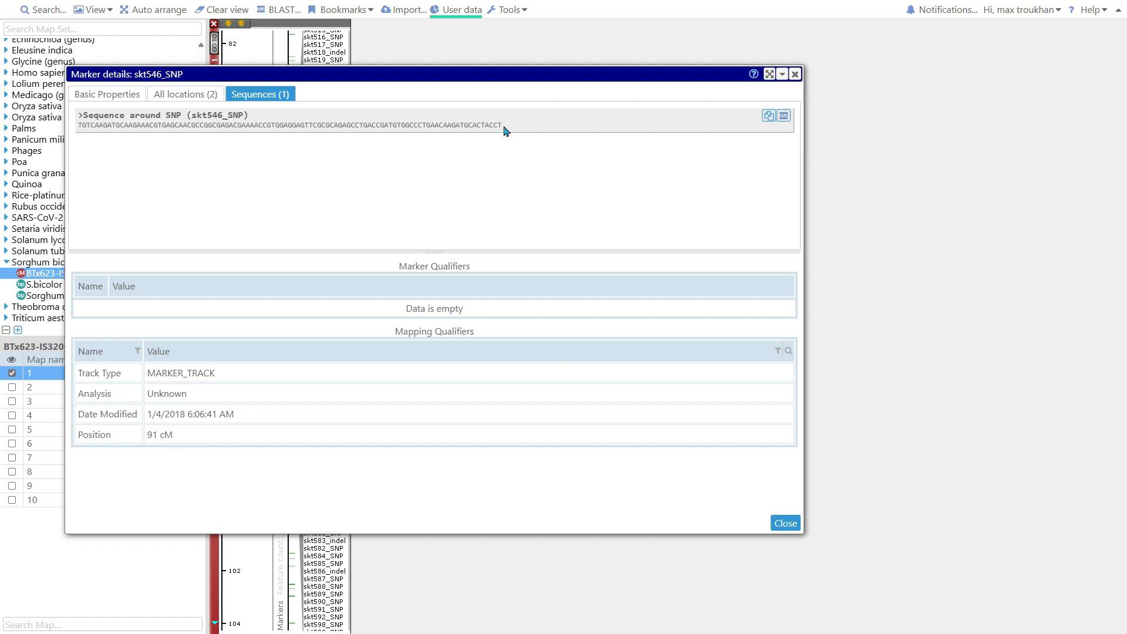
pyautogui.click(179, 97)
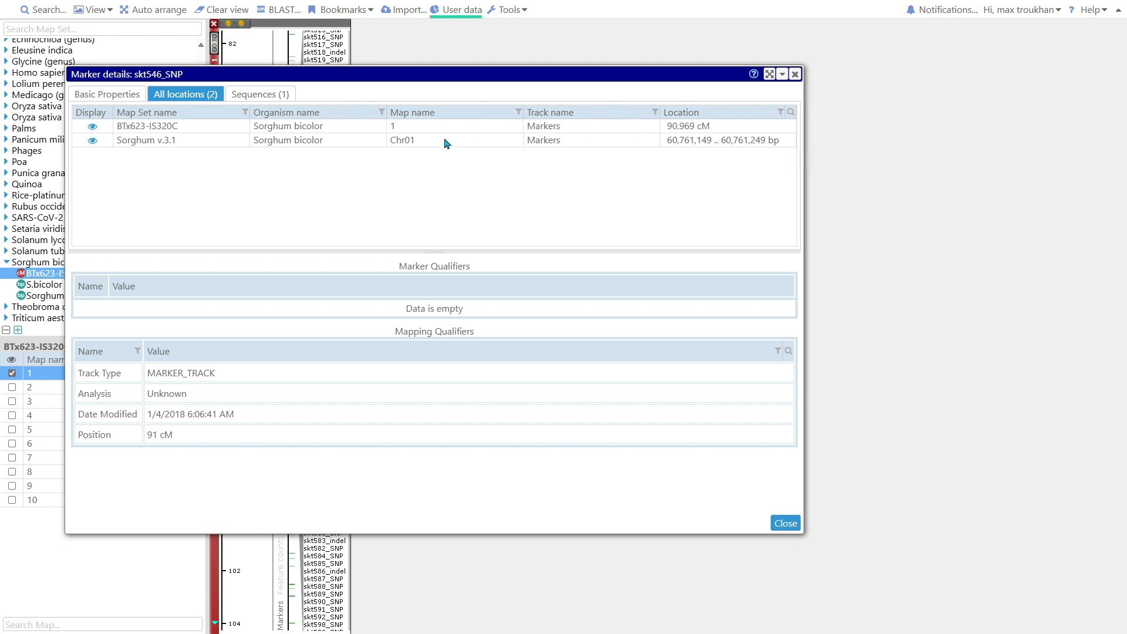
# Display the marker's location on Sorghum v.3.1 Chr01, close the marker details and move that map away from the genetic map.
pyautogui.click(92, 141)
pyautogui.click(785, 523)
pyautogui.moveTo(503, 382); pyautogui.dragTo(679, 353)
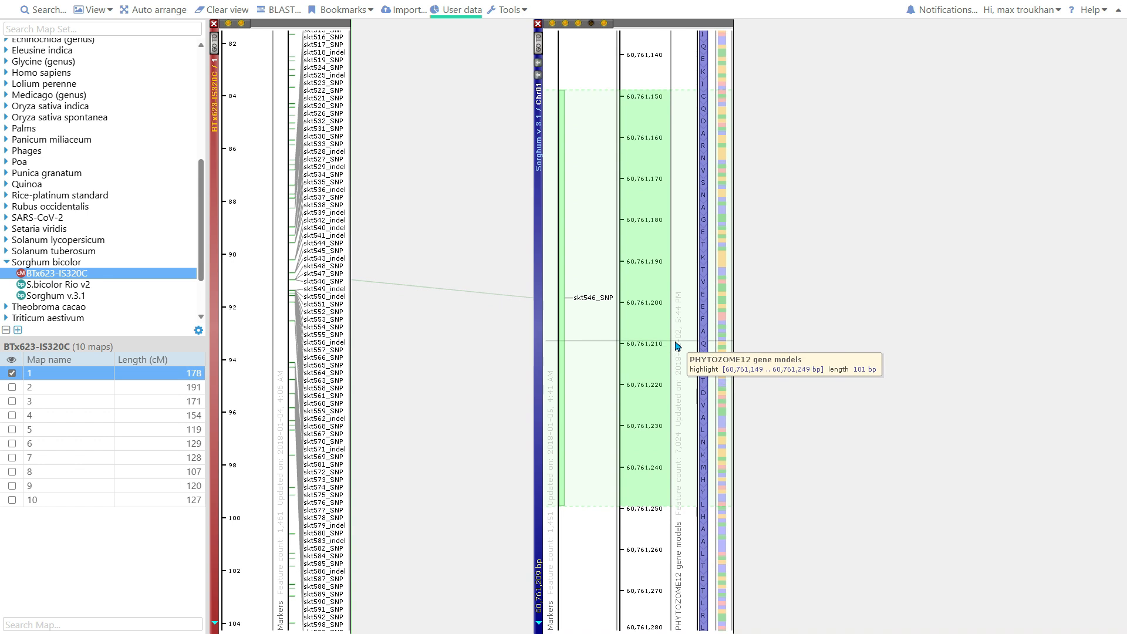
# Auto arrange the two sorghum maps at full length and pull the Chr01 map away from the genetic map.
pyautogui.scroll(-10, 677, 346)
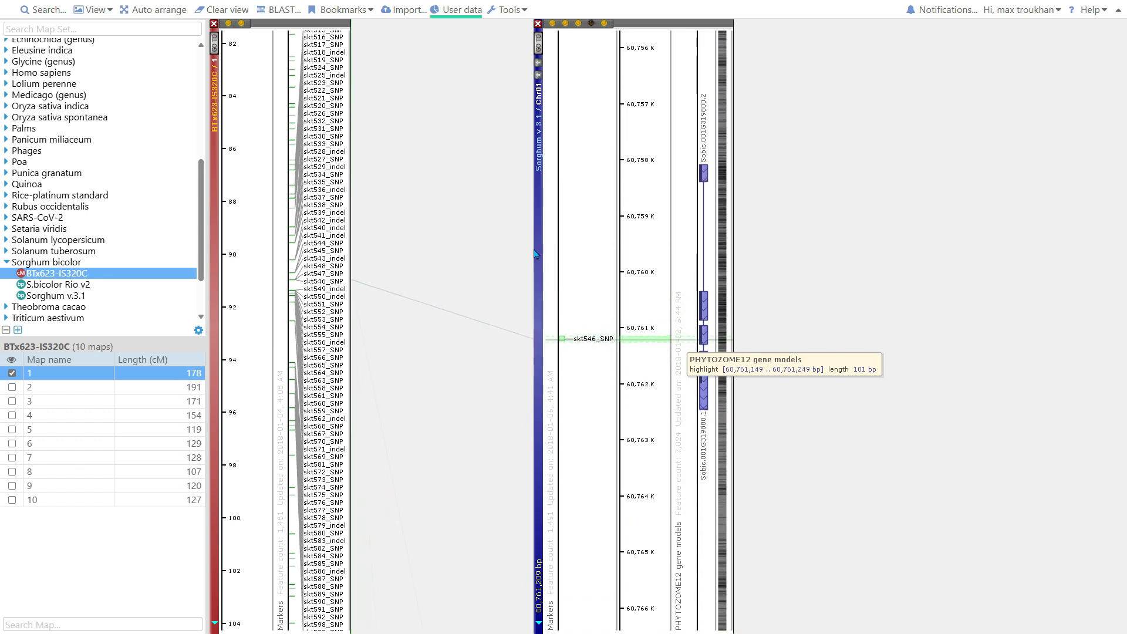
pyautogui.click(137, 11)
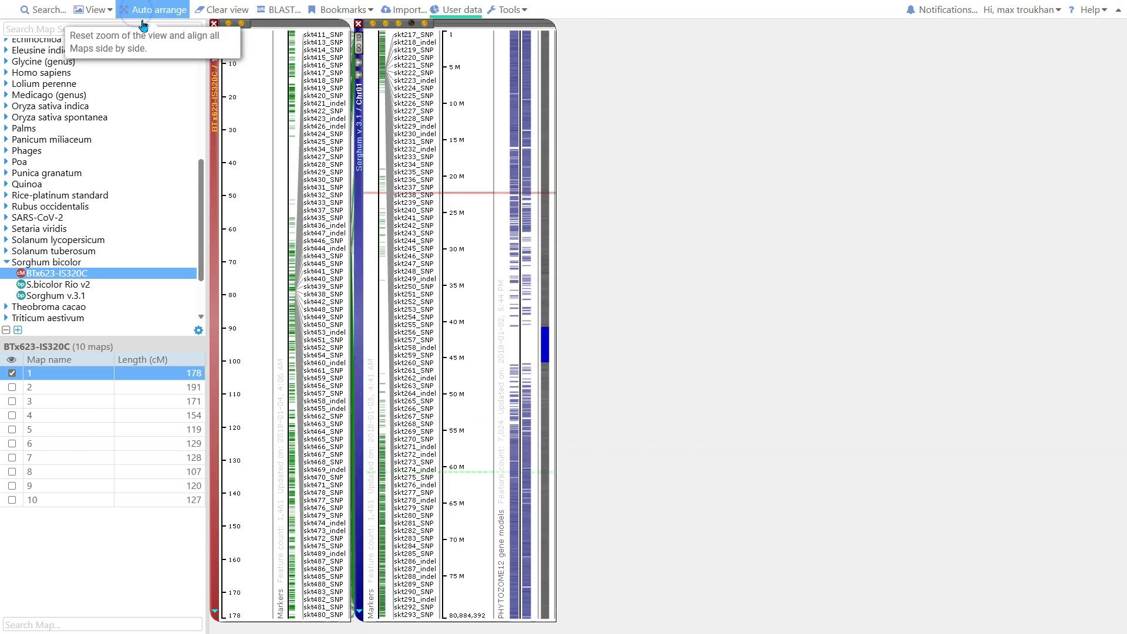
pyautogui.moveTo(442, 277); pyautogui.dragTo(592, 286)
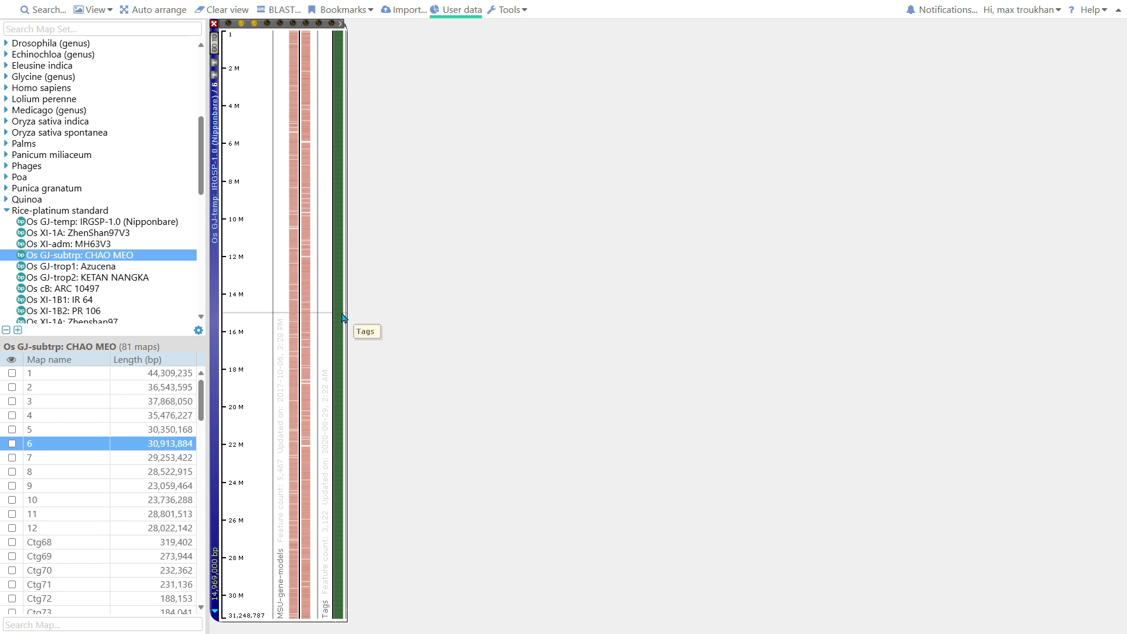
# Inspect individual tags in the Tags track of Nipponbare map 6, and restore the full-length view.
pyautogui.scroll(5, 340, 312)
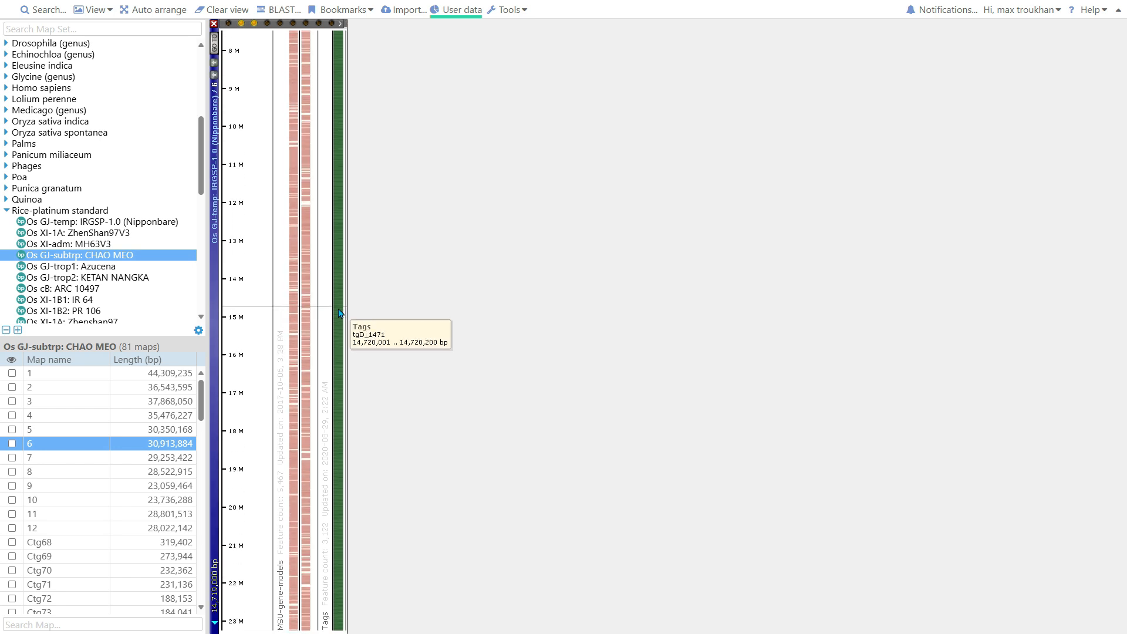
pyautogui.scroll(3, 340, 312)
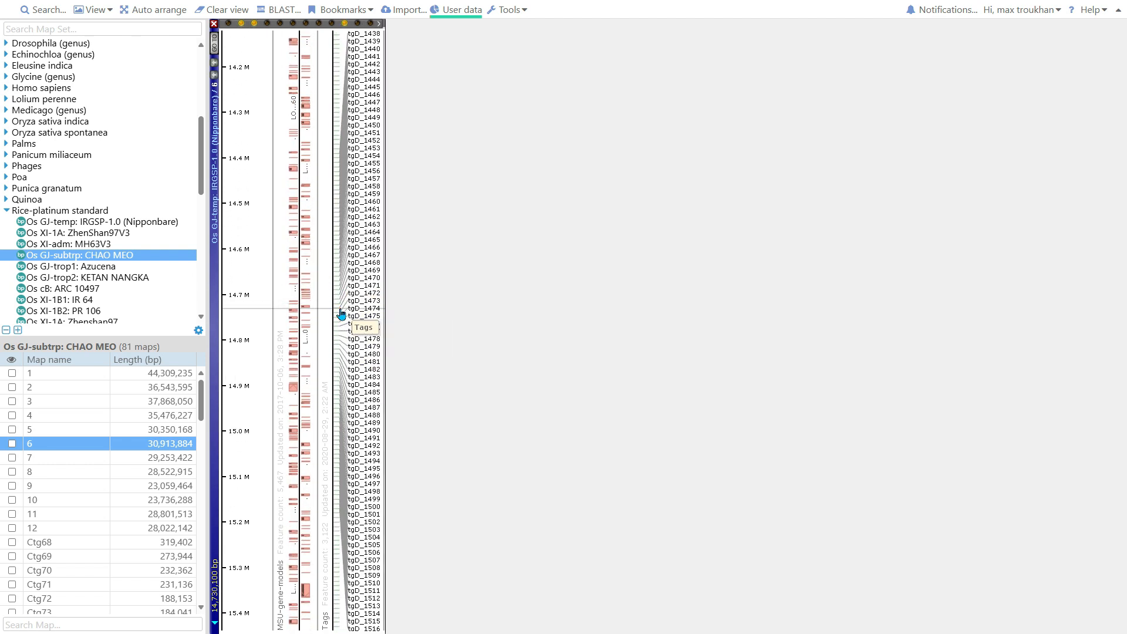
pyautogui.scroll(1, 341, 313)
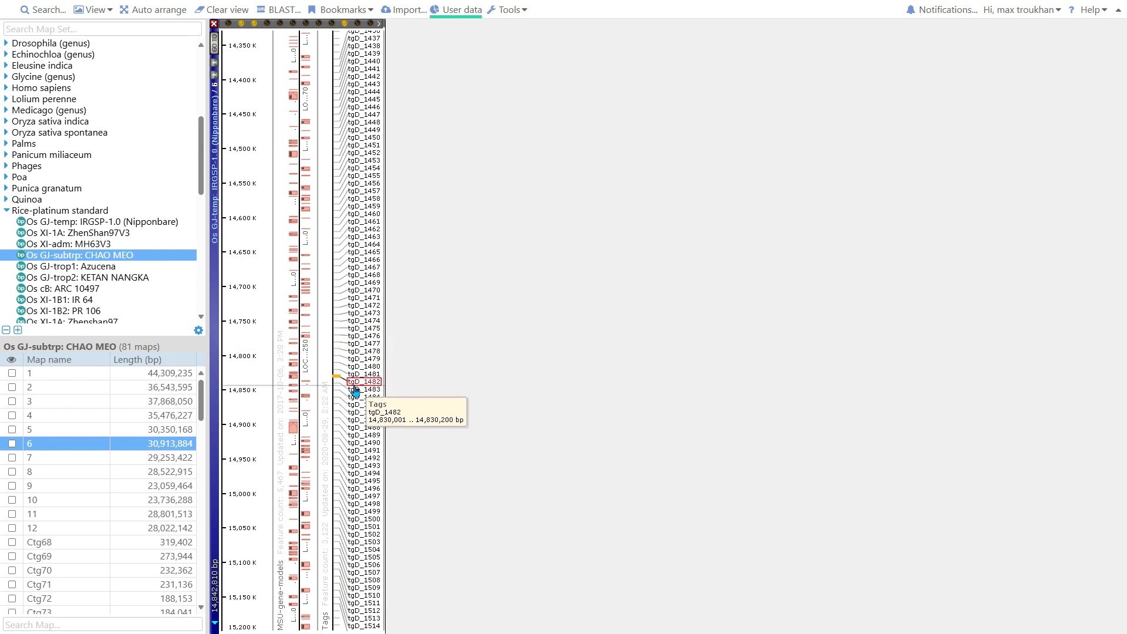
pyautogui.click(147, 12)
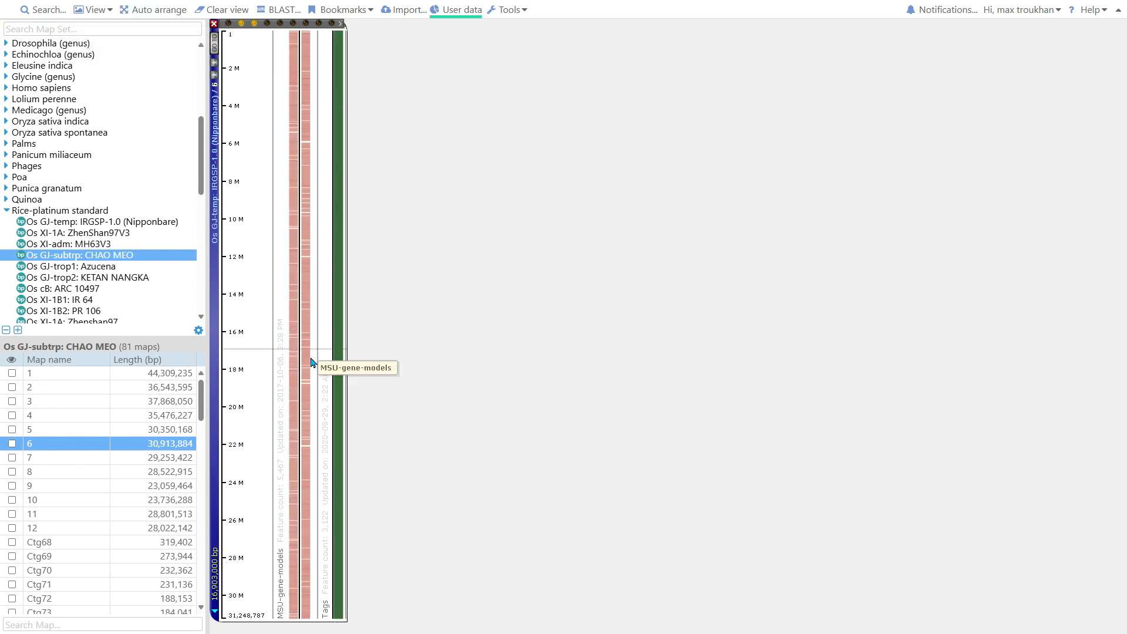
# Display map 6 of Os GJ-subtrp: CHAO MEO and move it away from the Nipponbare map.
pyautogui.click(145, 450)
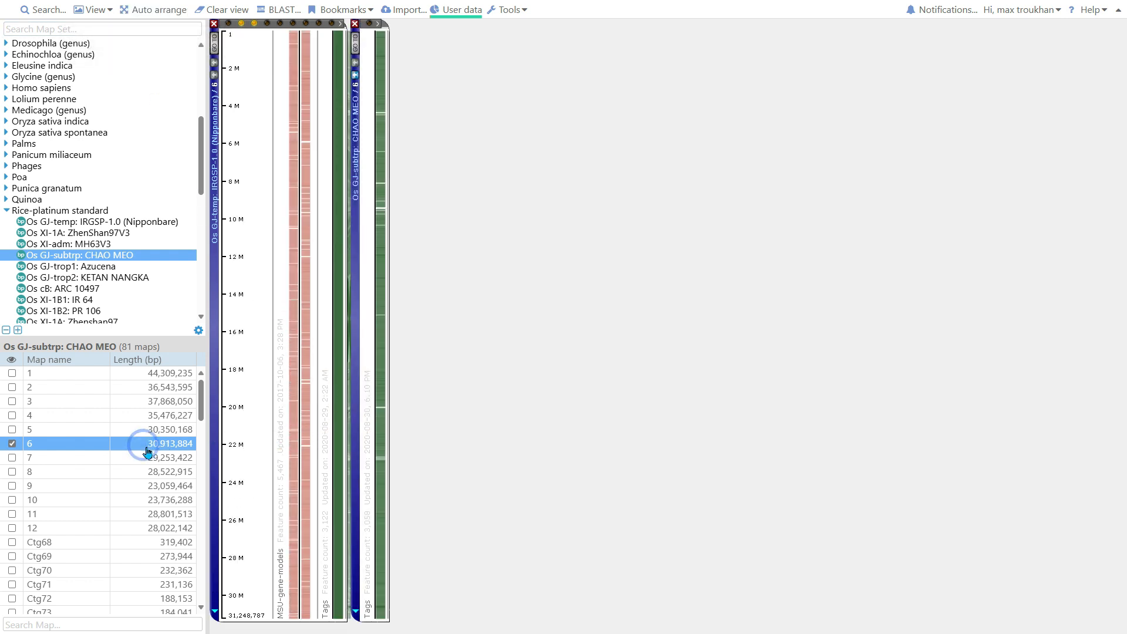
pyautogui.moveTo(371, 461); pyautogui.dragTo(503, 458)
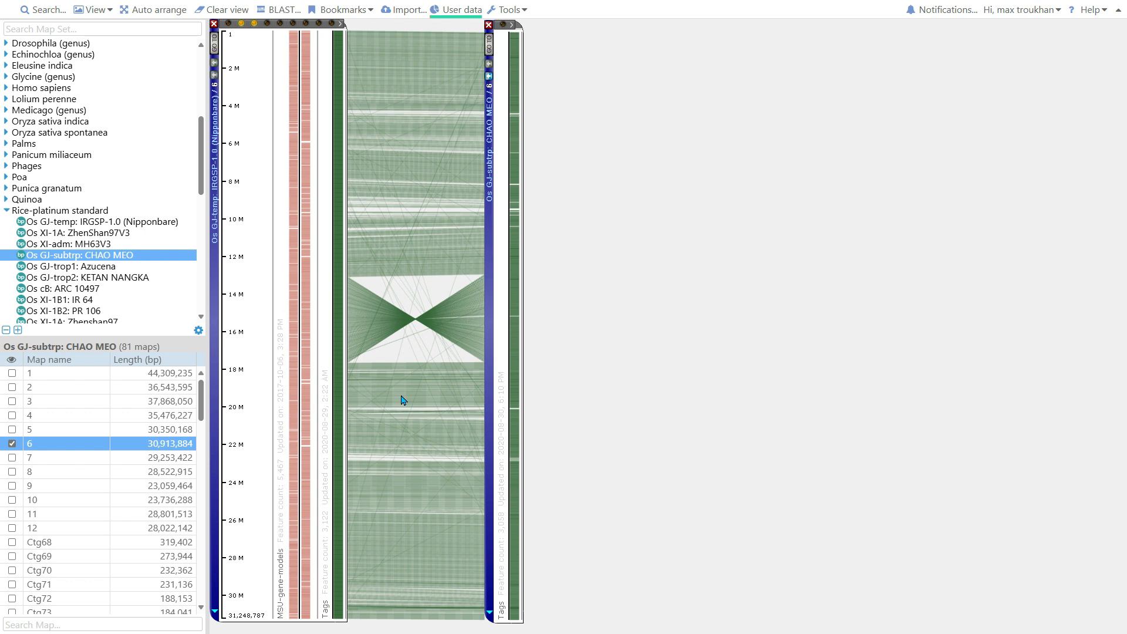
# Align the connected features of the two rice maps at tag tgD_1899.
pyautogui.scroll(5, 404, 400)
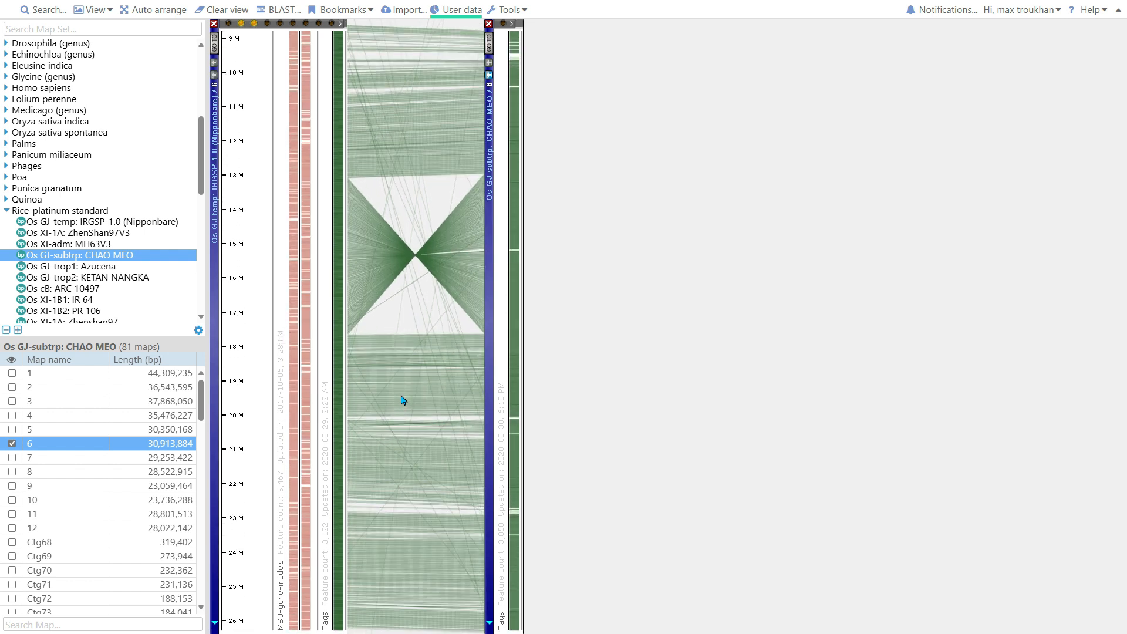
pyautogui.scroll(3, 325, 395)
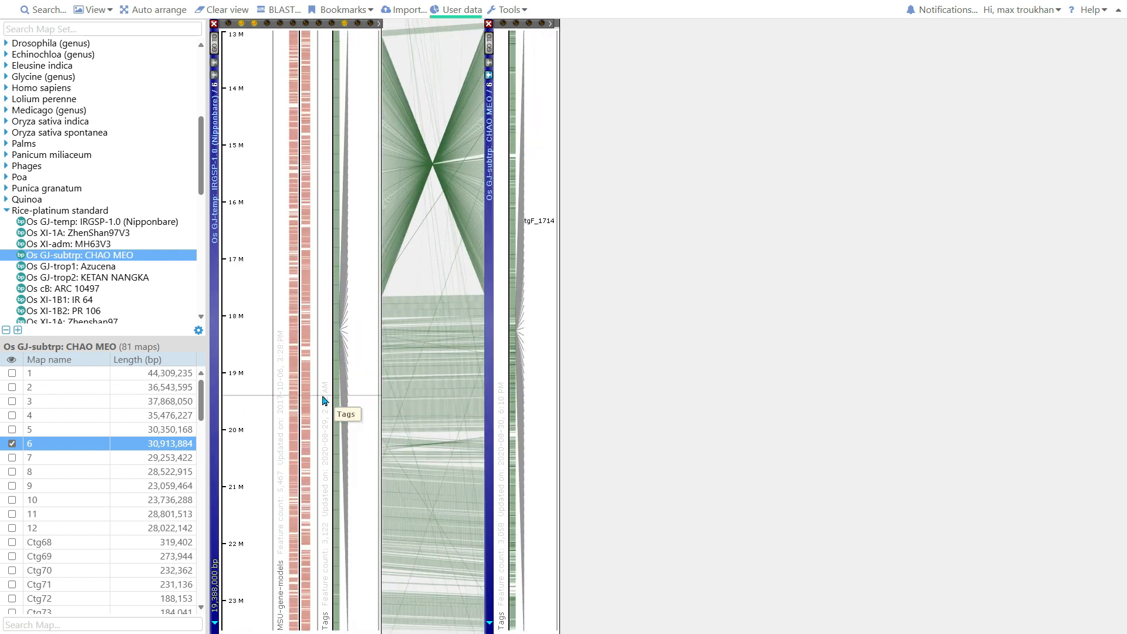
pyautogui.scroll(2, 325, 395)
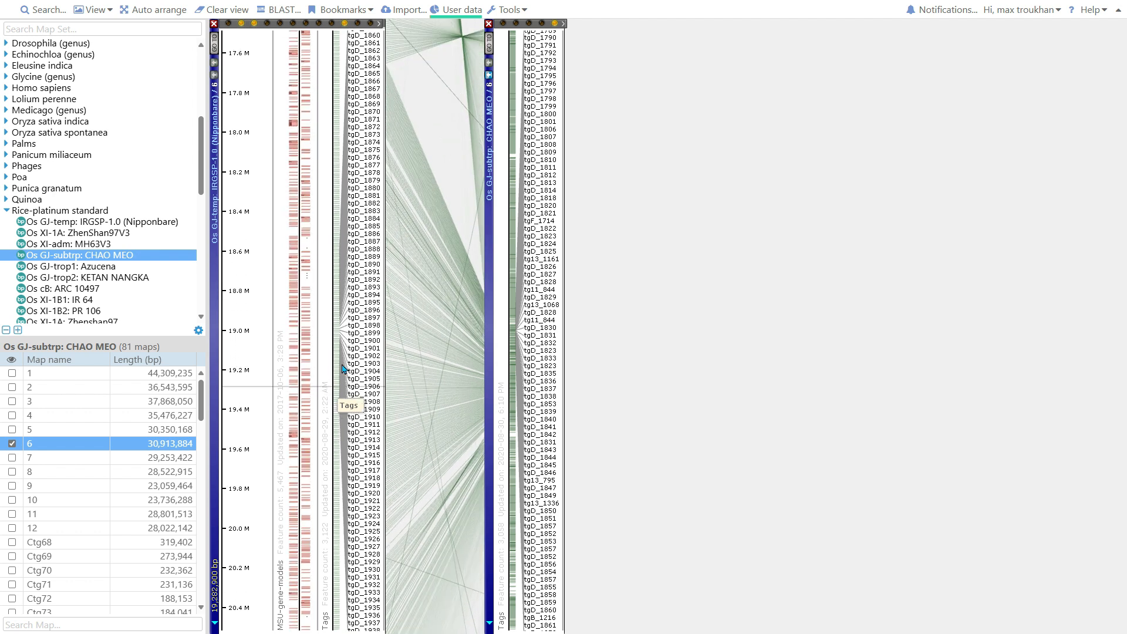
pyautogui.rightClick(359, 335)
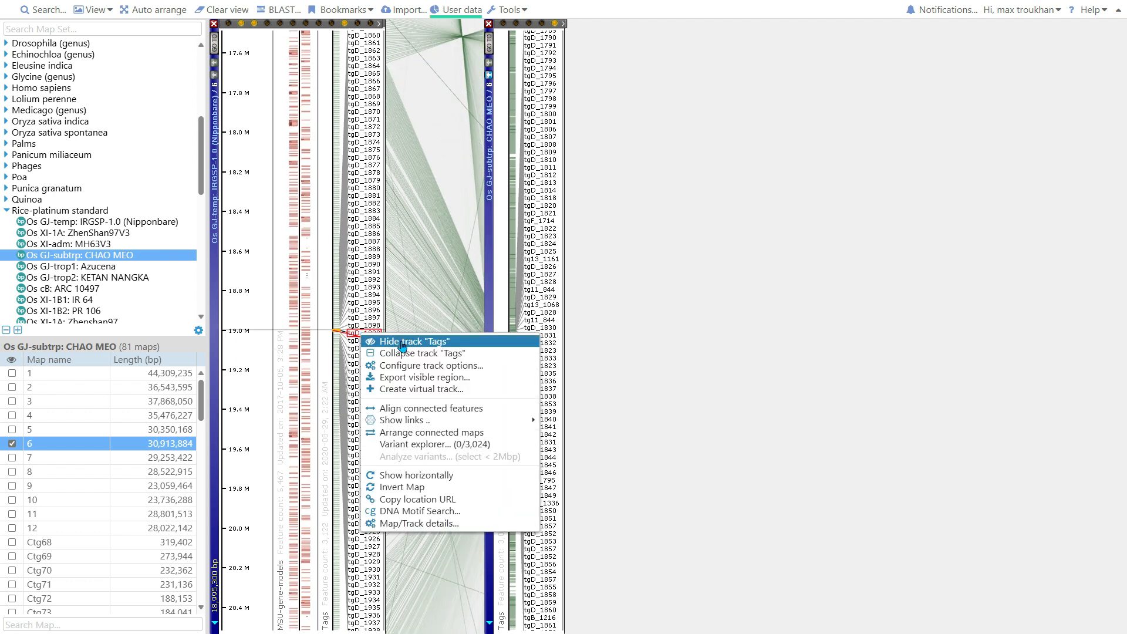
pyautogui.click(435, 410)
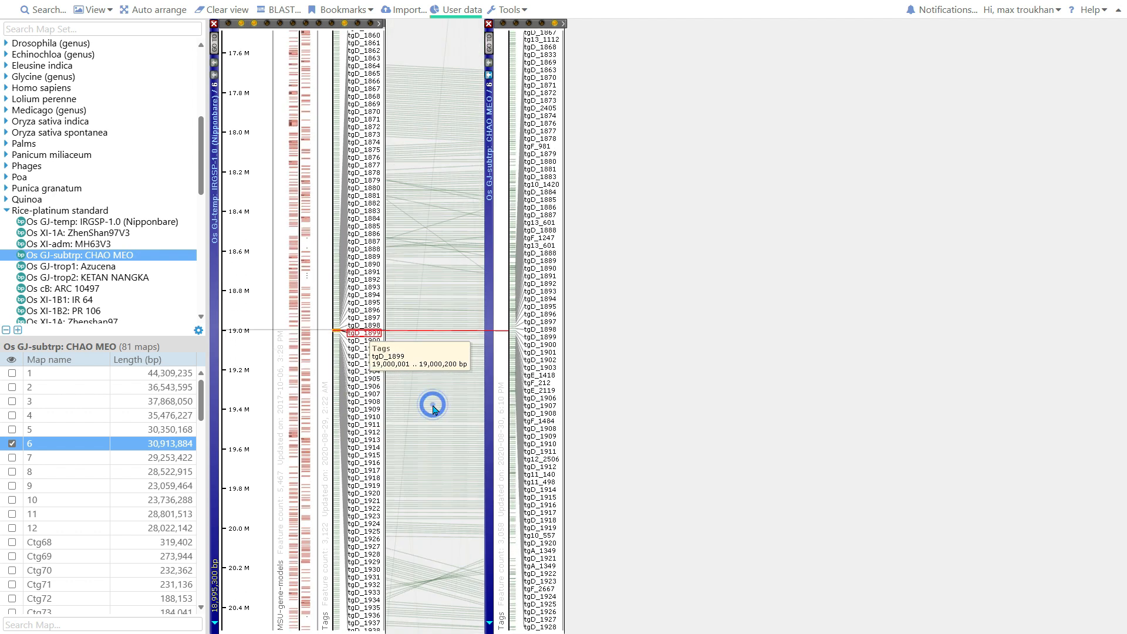
pyautogui.scroll(-5, 434, 409)
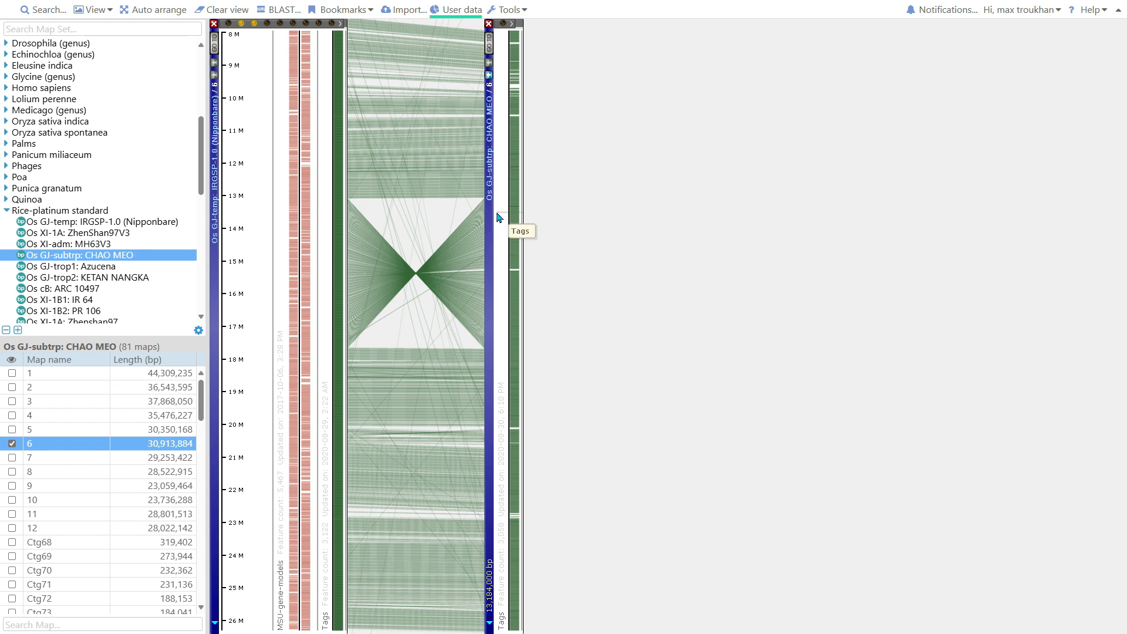
# Align the whole Nipponbare and CHAO MEO chromosome 6 maps with each other and hide the green tag links between them.
pyautogui.click(490, 79)
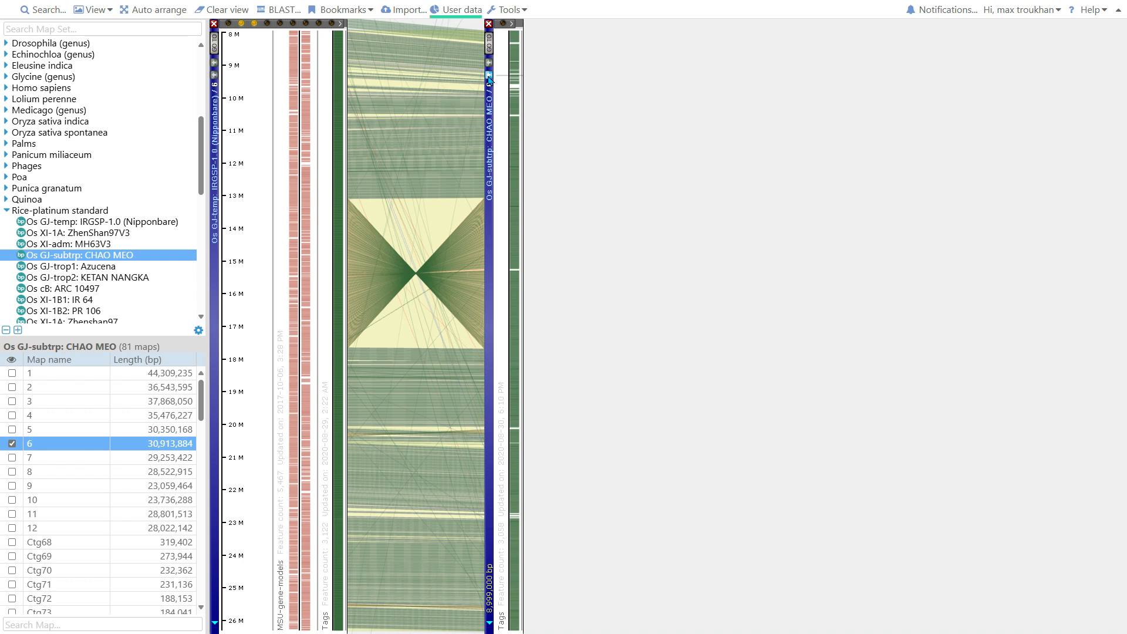
pyautogui.click(97, 17)
pyautogui.click(114, 29)
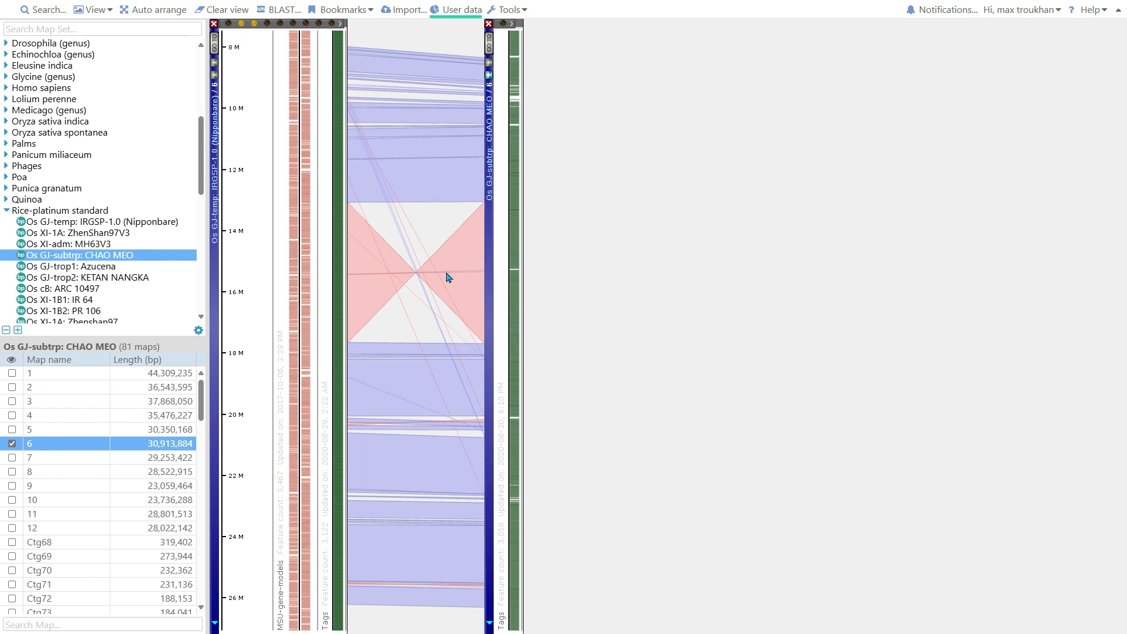
pyautogui.scroll(-2, 448, 277)
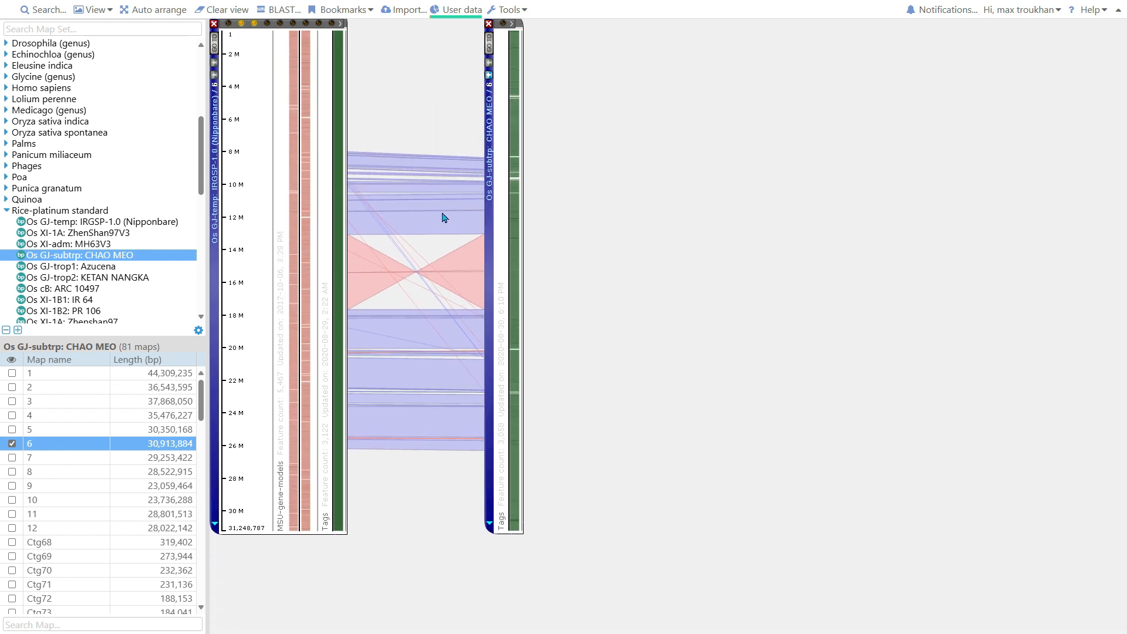
# Align the visible sequence regions of the Nipponbare and CHAO MEO maps around 11.45–12.2 Mb with instant BLASTN and shift the CHAO MEO map.
pyautogui.scroll(5, 445, 218)
pyautogui.scroll(2, 445, 218)
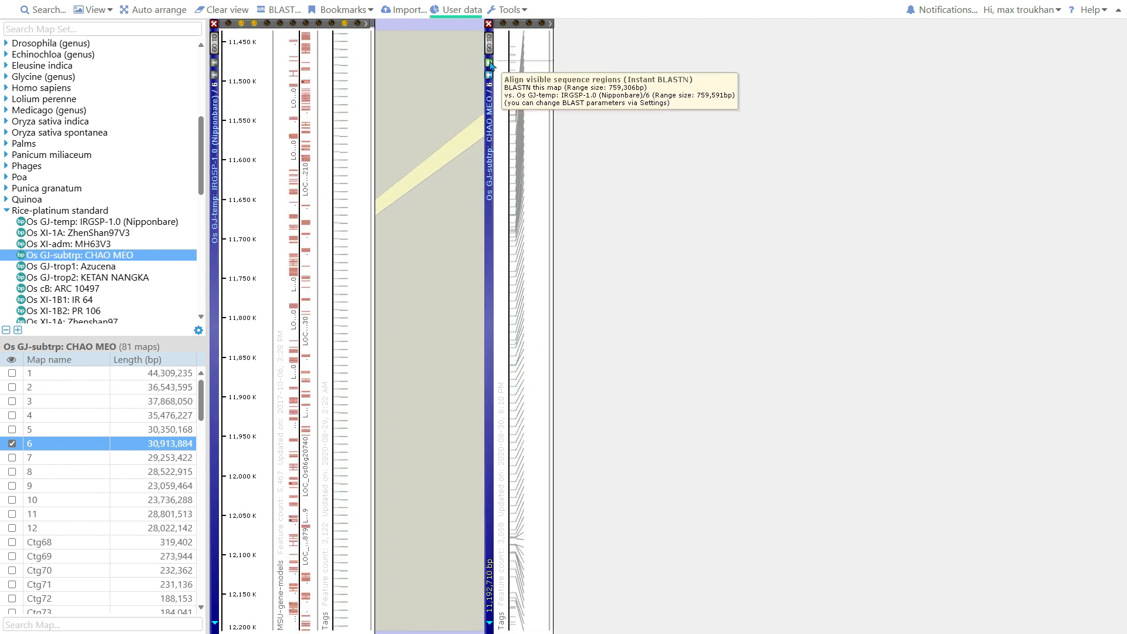
pyautogui.click(489, 62)
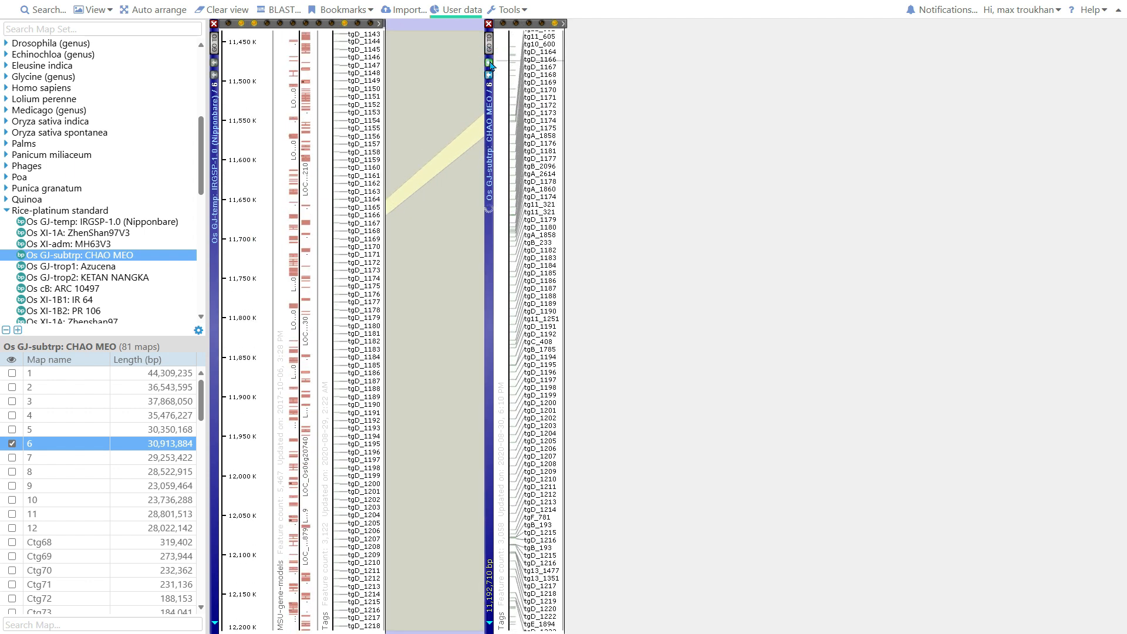
pyautogui.moveTo(509, 161); pyautogui.dragTo(523, 225)
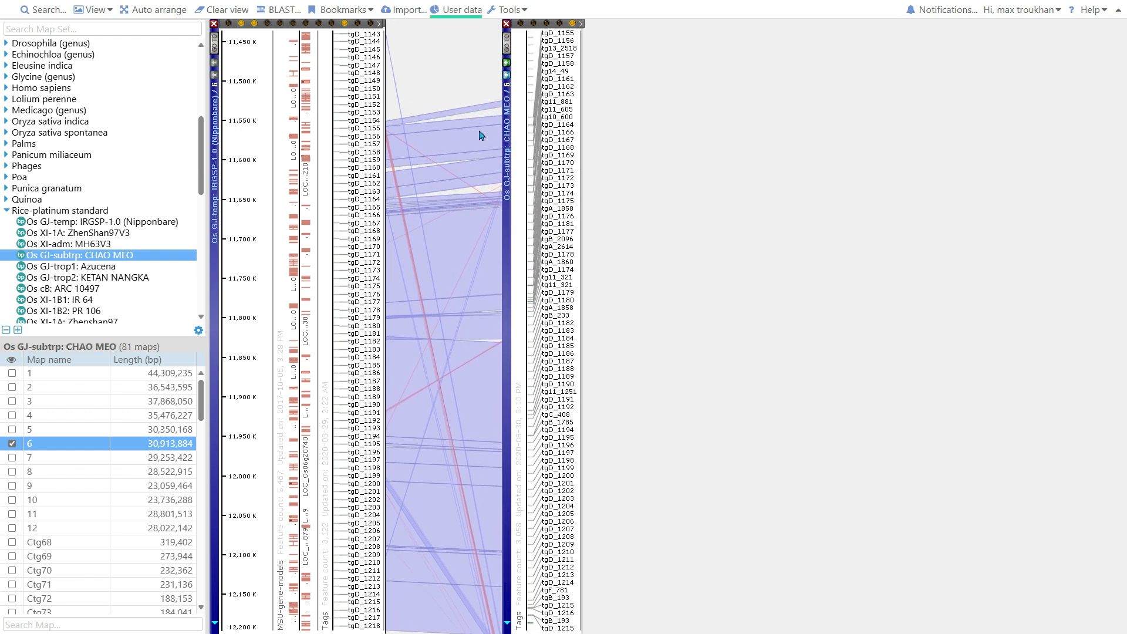
# Rerun instant BLASTN for the narrower region around tags tgD_1152 to tgD_1167 and examine the aligned segments at closer range.
pyautogui.scroll(5, 460, 121)
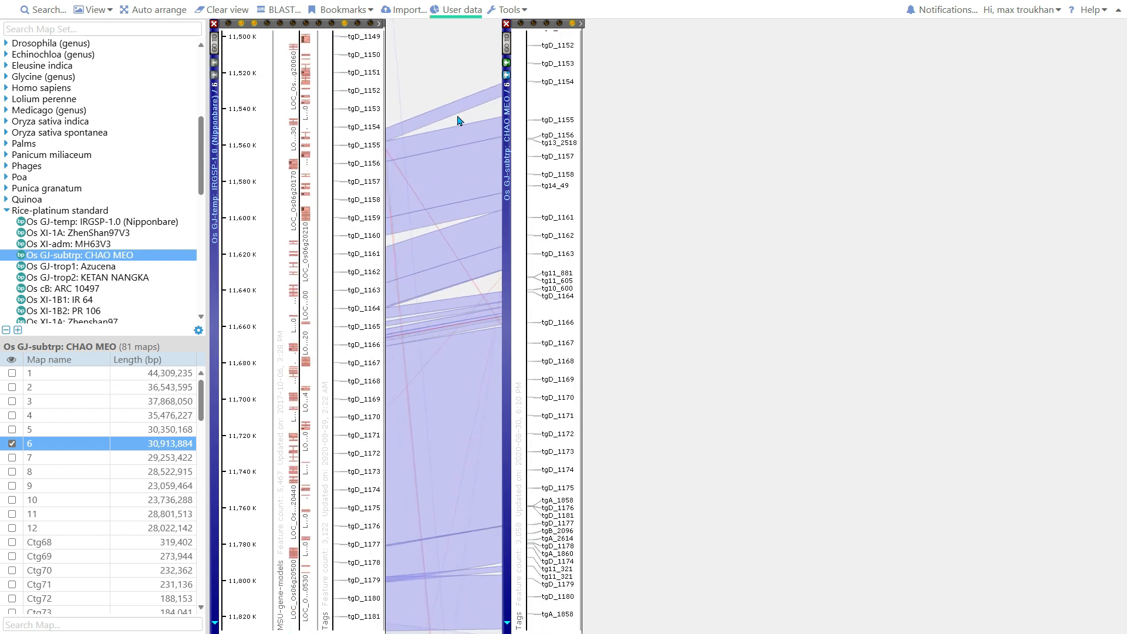
pyautogui.click(507, 63)
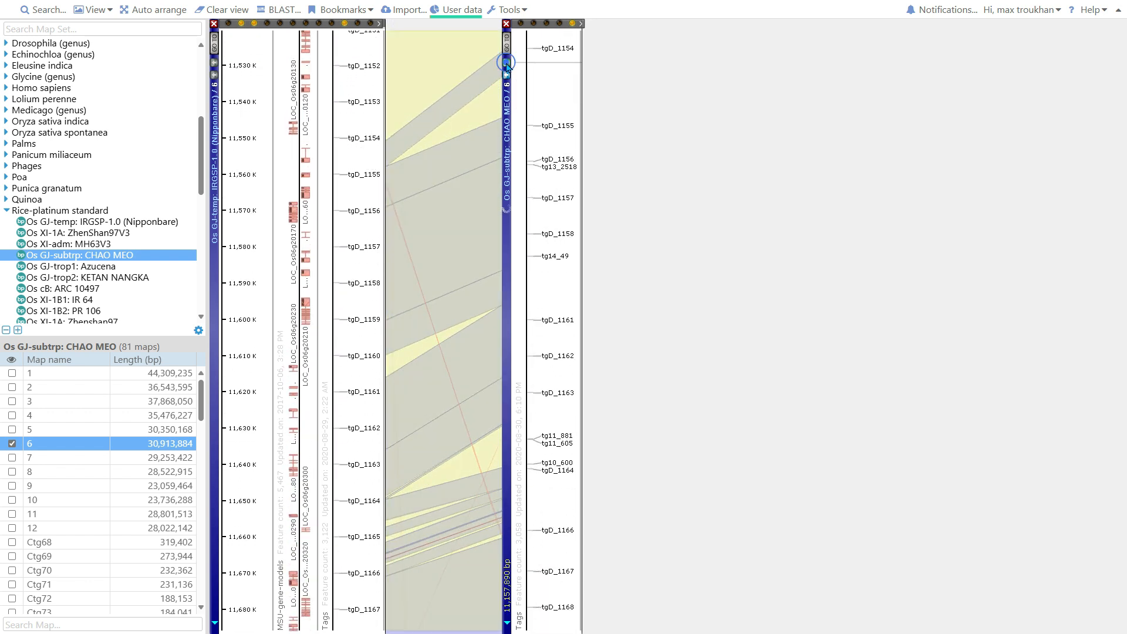
pyautogui.moveTo(526, 338); pyautogui.dragTo(535, 402)
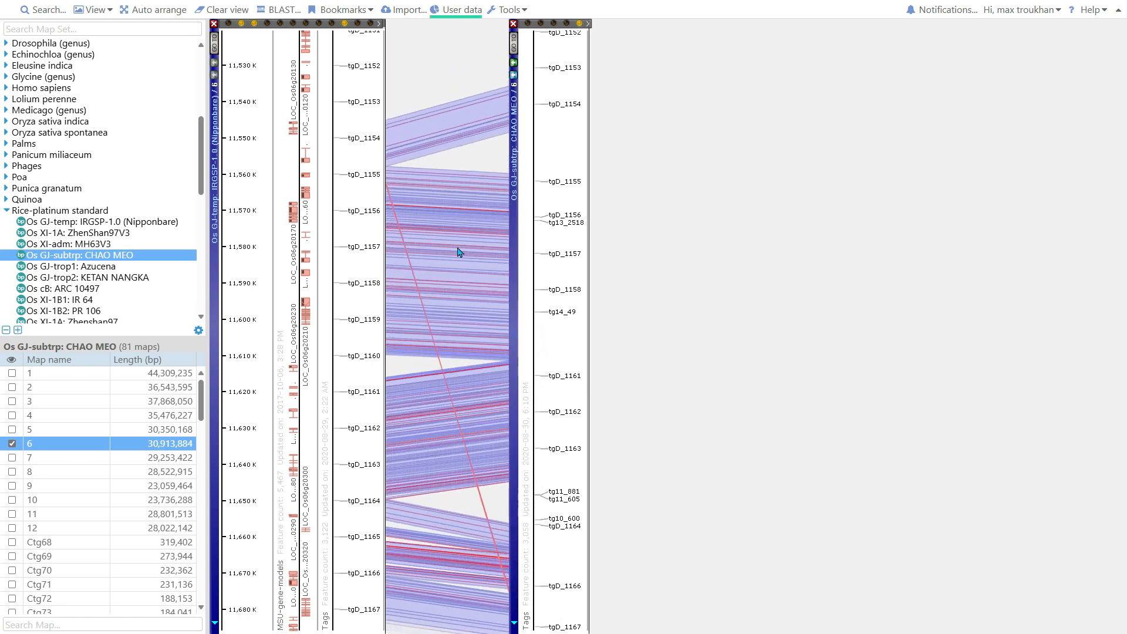
pyautogui.scroll(8, 460, 244)
pyautogui.scroll(3, 460, 244)
pyautogui.moveTo(544, 288); pyautogui.dragTo(558, 204)
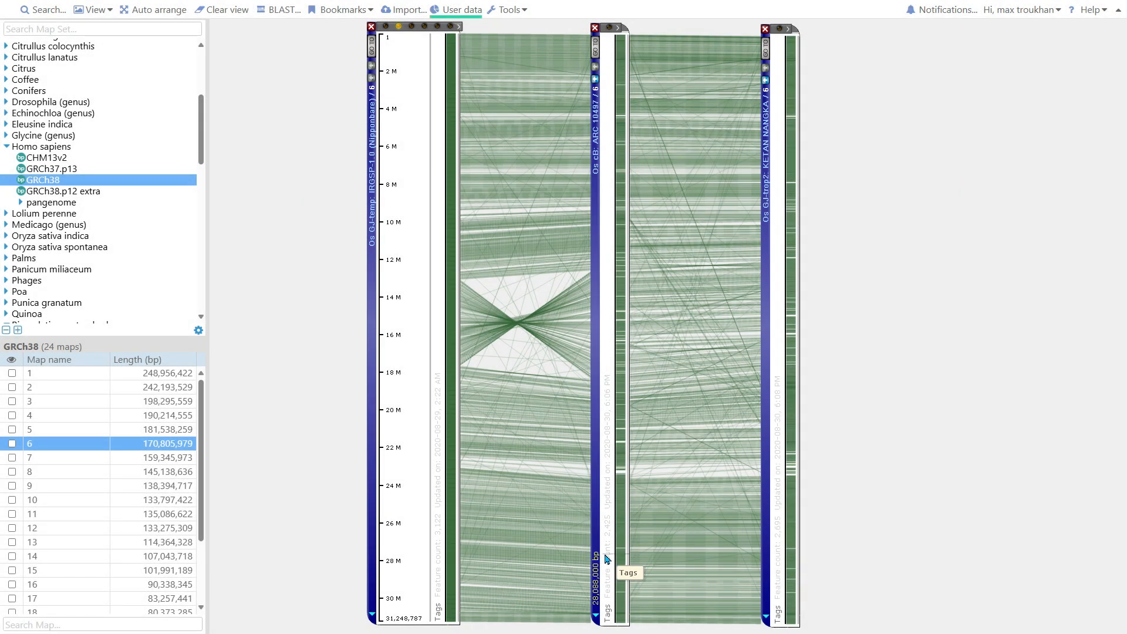
# Shift the ARC 10497 and KETAN NANGKA chromosome 6 maps to line up their tag links with the Nipponbare map.
pyautogui.scroll(3, 567, 554)
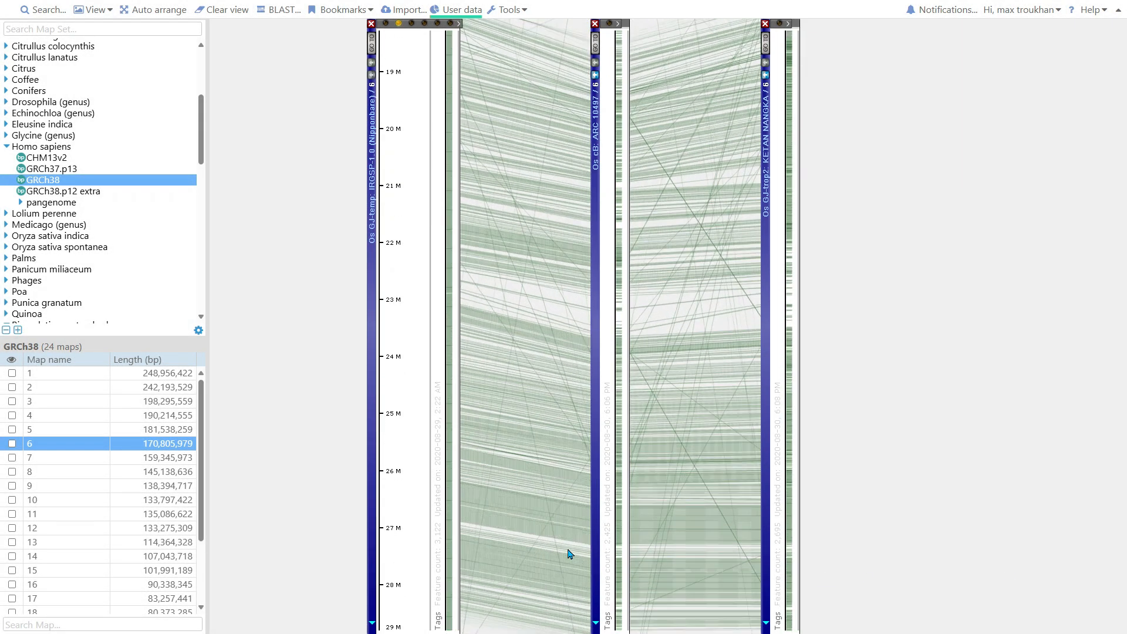
pyautogui.moveTo(604, 549); pyautogui.dragTo(608, 532)
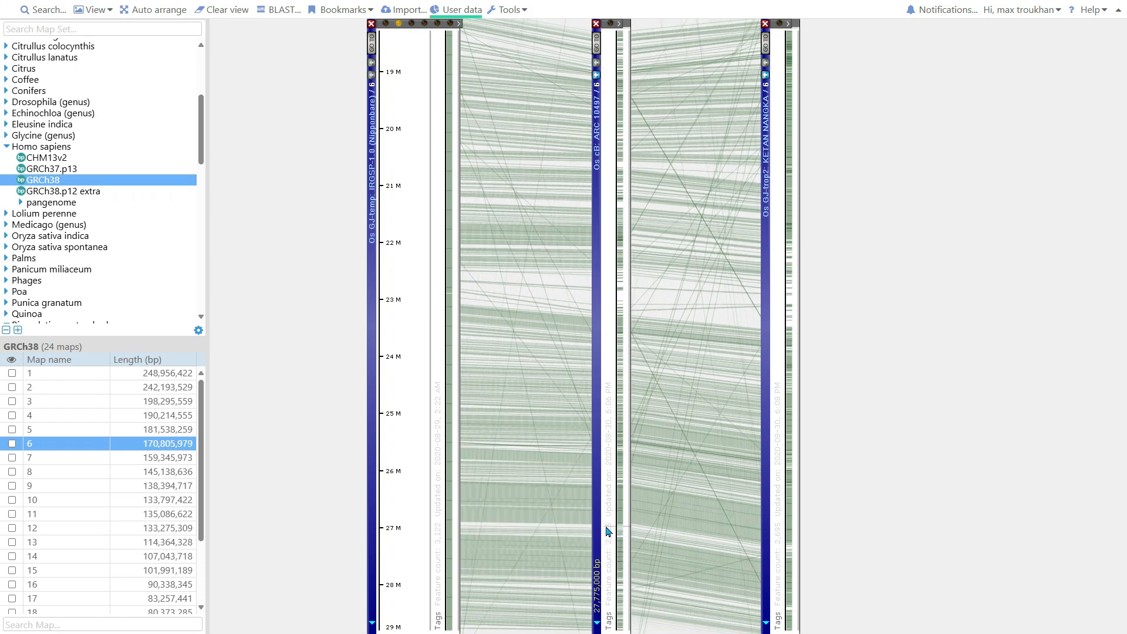
pyautogui.moveTo(785, 541); pyautogui.dragTo(791, 525)
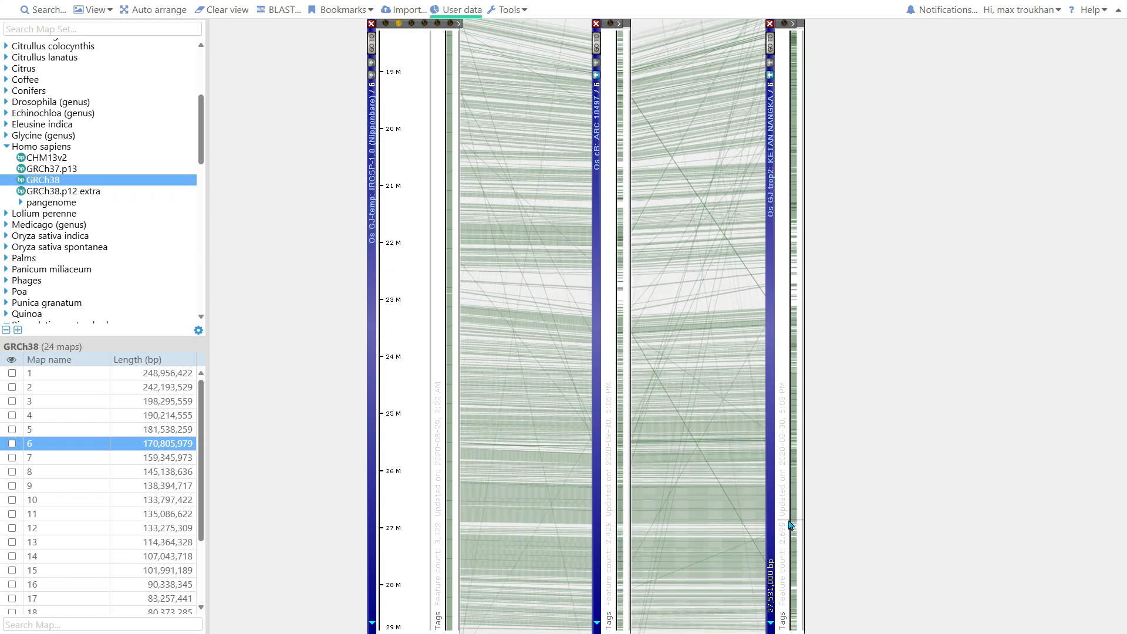
# Clear the view, load the HLA-F bookmark and widen the GRCh38 region to include the tags flanking the gene.
pyautogui.click(232, 12)
pyautogui.click(341, 9)
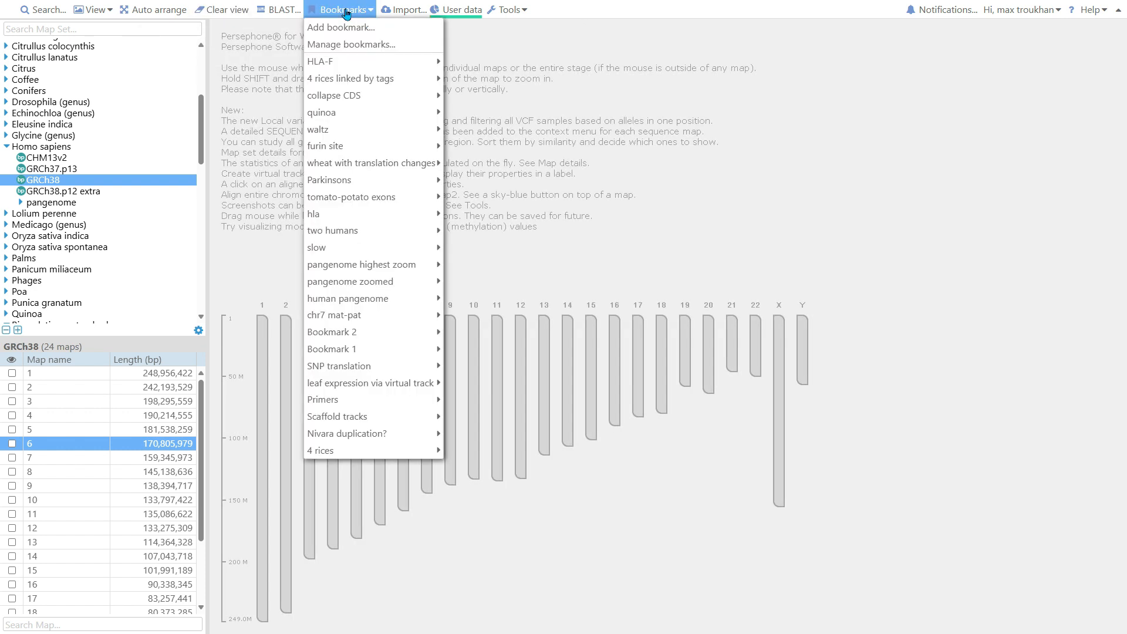
pyautogui.click(346, 62)
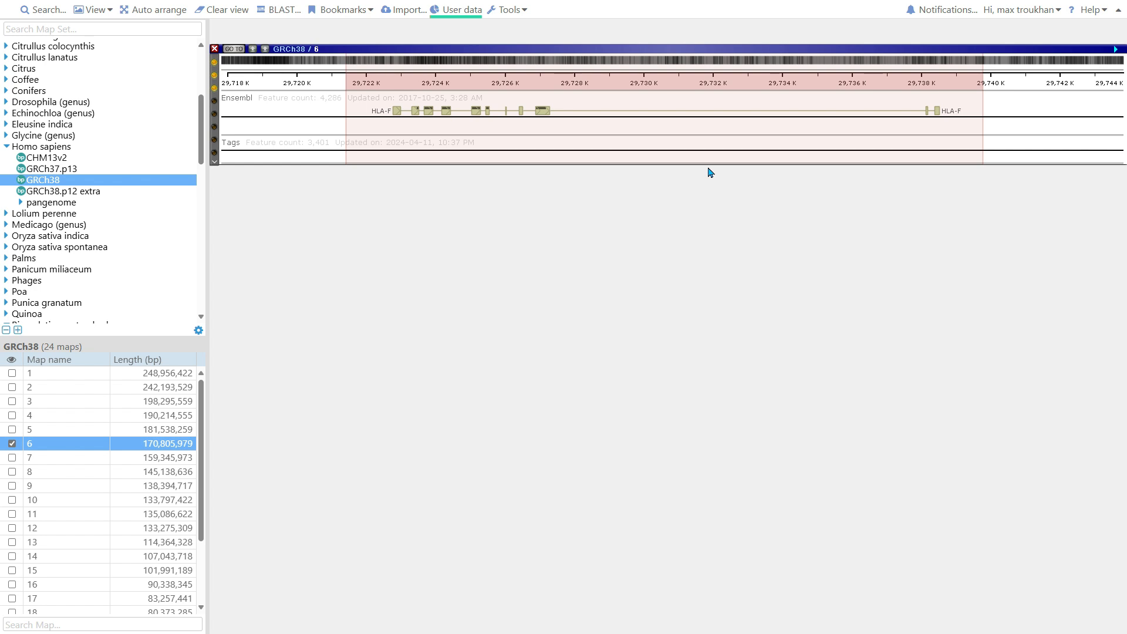
pyautogui.scroll(-3, 664, 131)
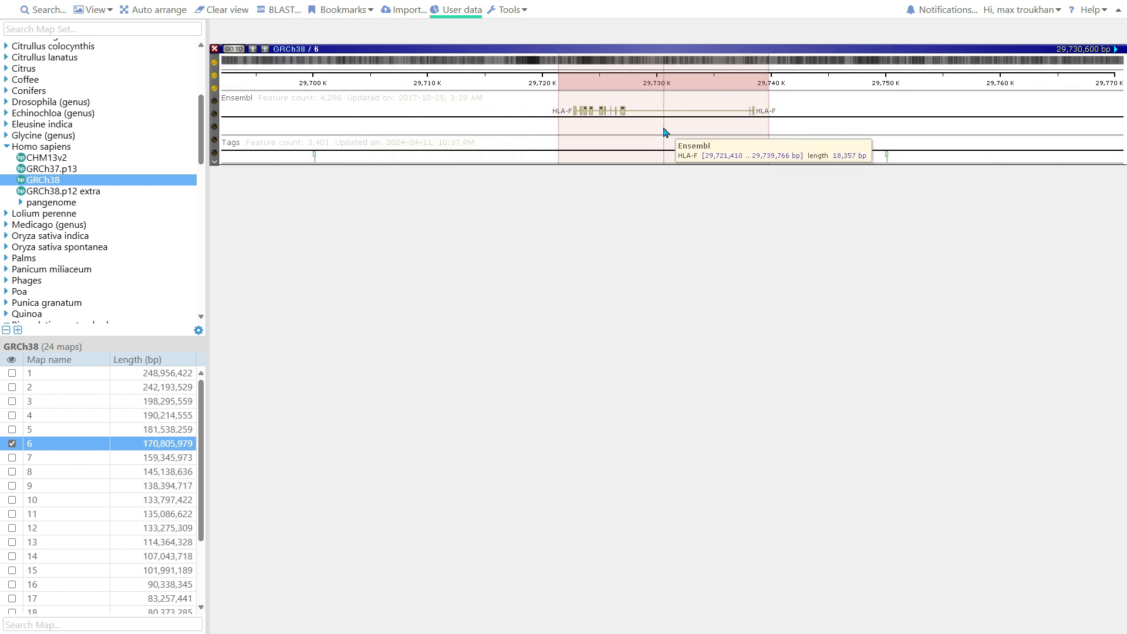
pyautogui.scroll(-1, 664, 133)
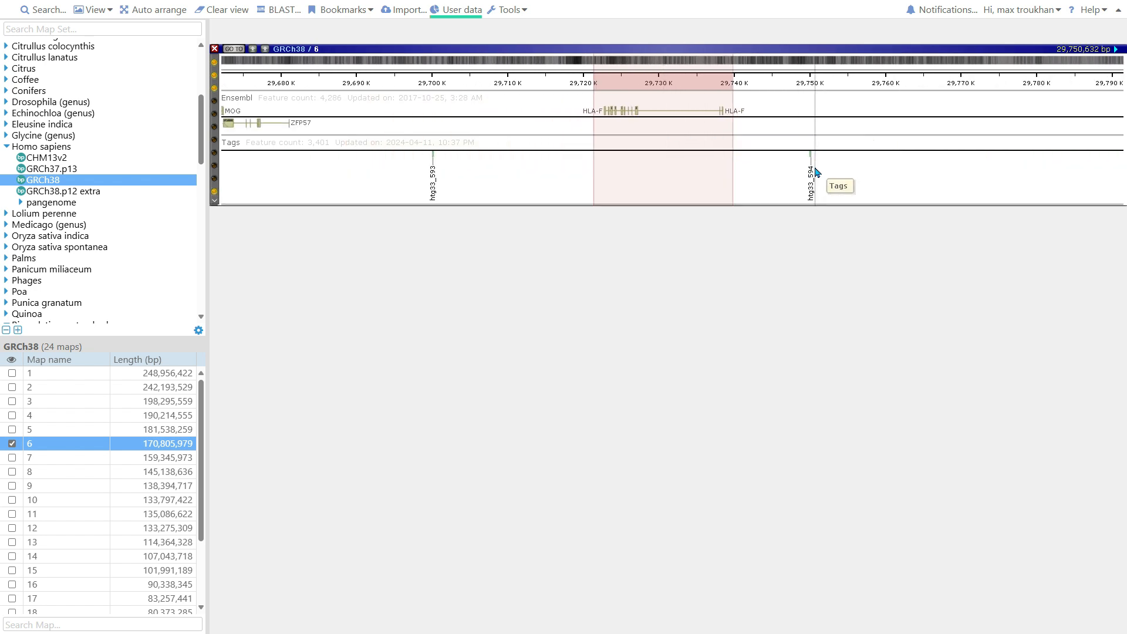
# Filter all locations of marker htg33_594 by 621 and display its HG00621.pri.mat.f1_v2 location on map h2tg000005l.
pyautogui.click(812, 202)
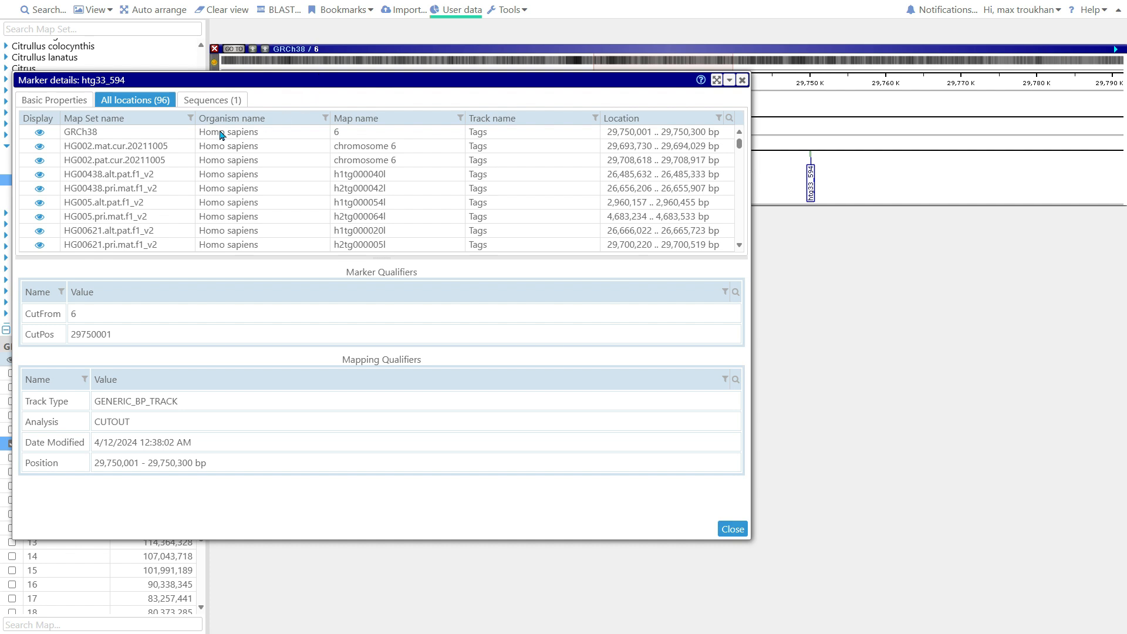
pyautogui.scroll(-3, 181, 168)
pyautogui.scroll(3, 181, 169)
pyautogui.click(730, 120)
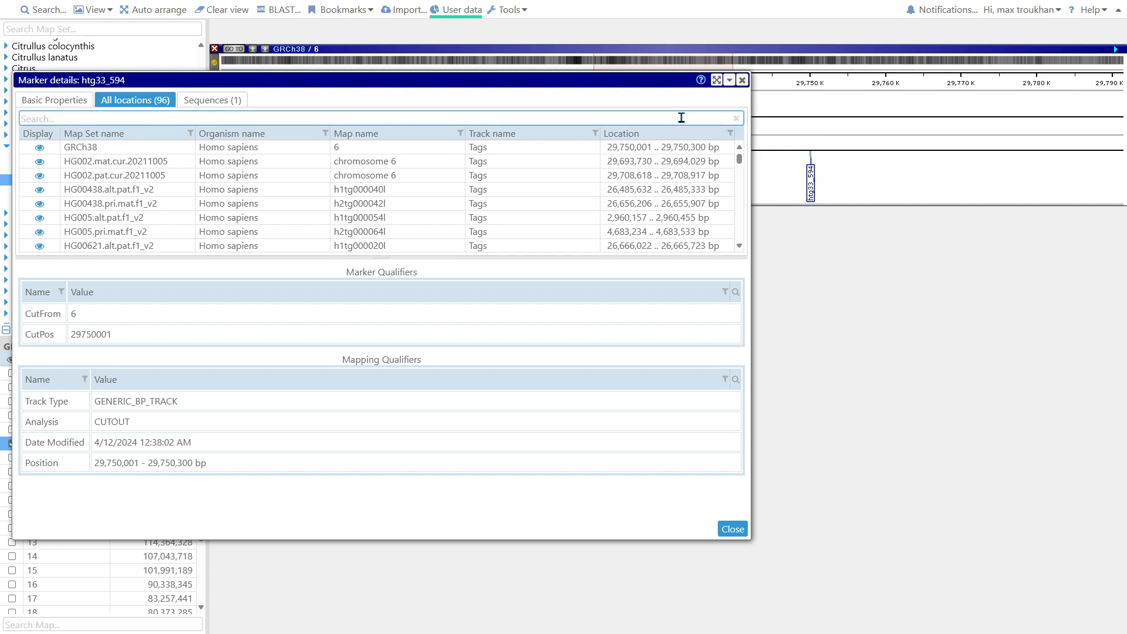
pyautogui.write('621')
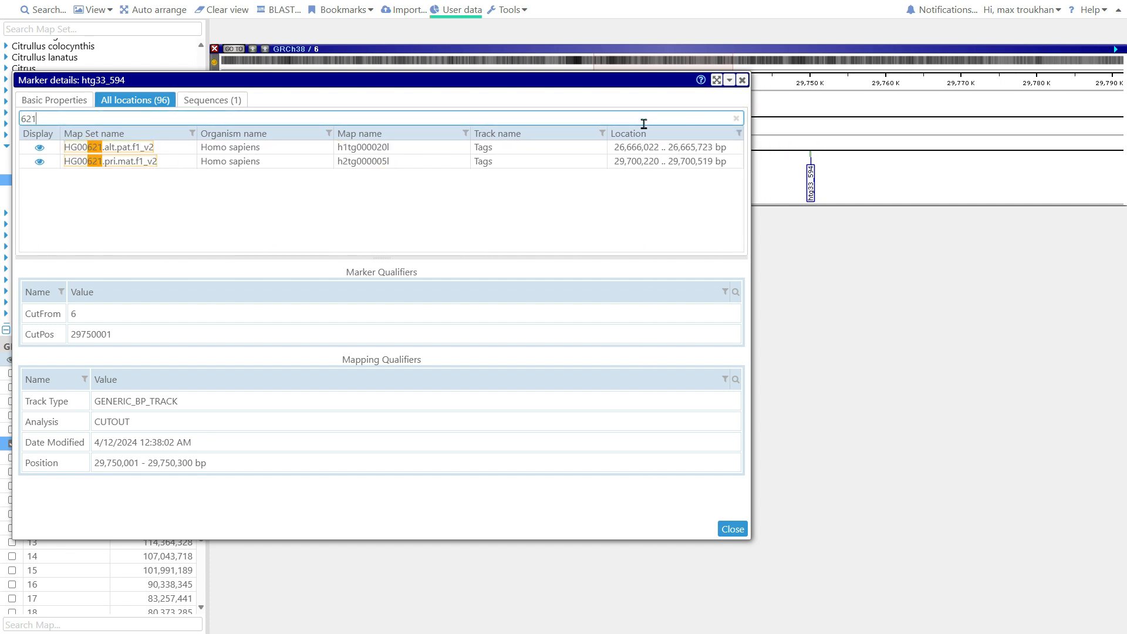
pyautogui.click(40, 162)
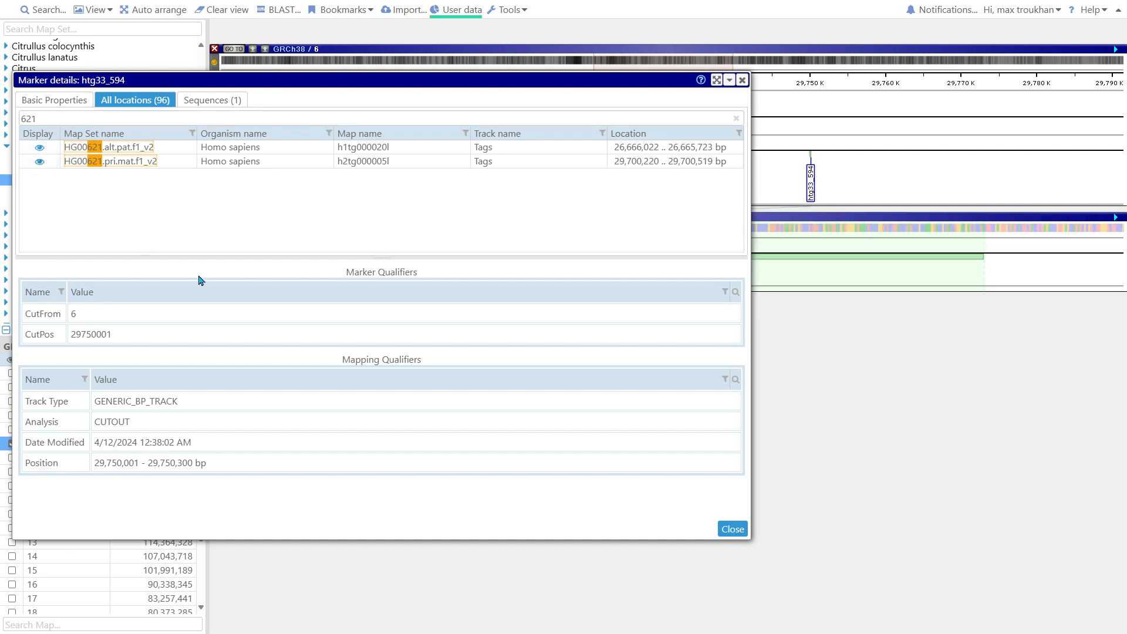
pyautogui.click(738, 531)
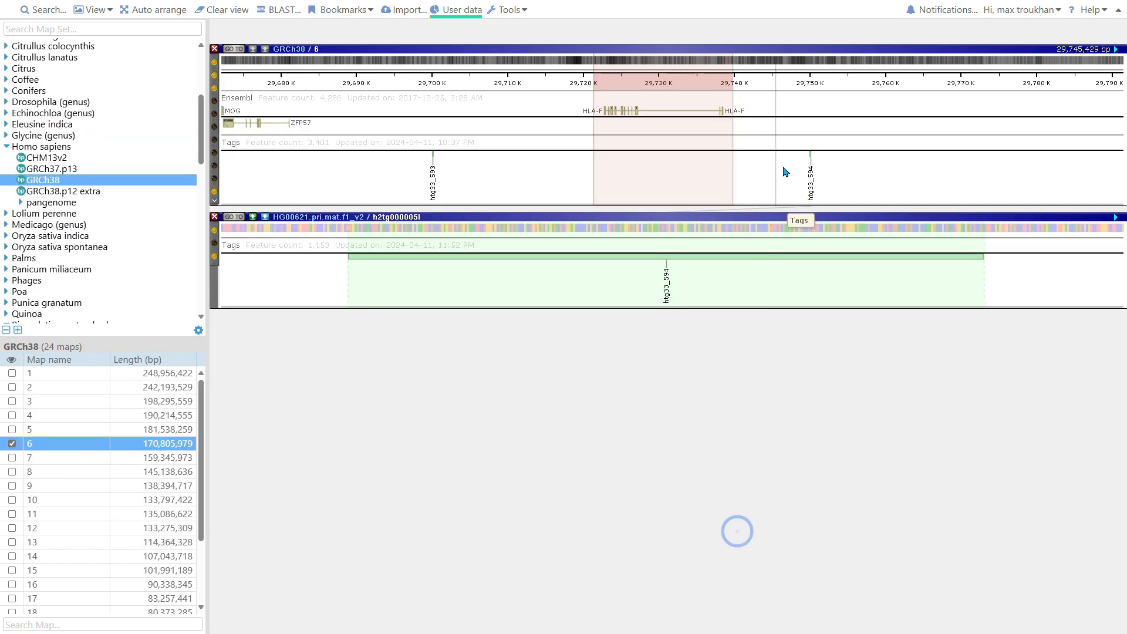
# Align the HG00621 map with GRCh38 at tag htg33_594 and run instant BLASTN between their visible regions.
pyautogui.rightClick(816, 189)
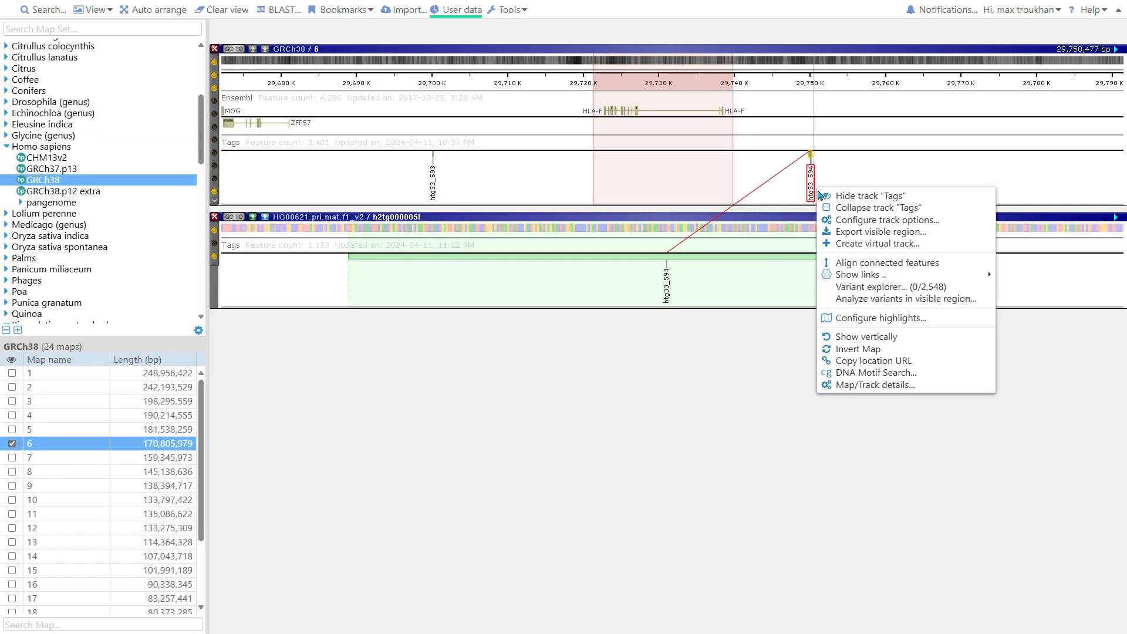
pyautogui.click(871, 261)
pyautogui.moveTo(707, 266); pyautogui.dragTo(707, 365)
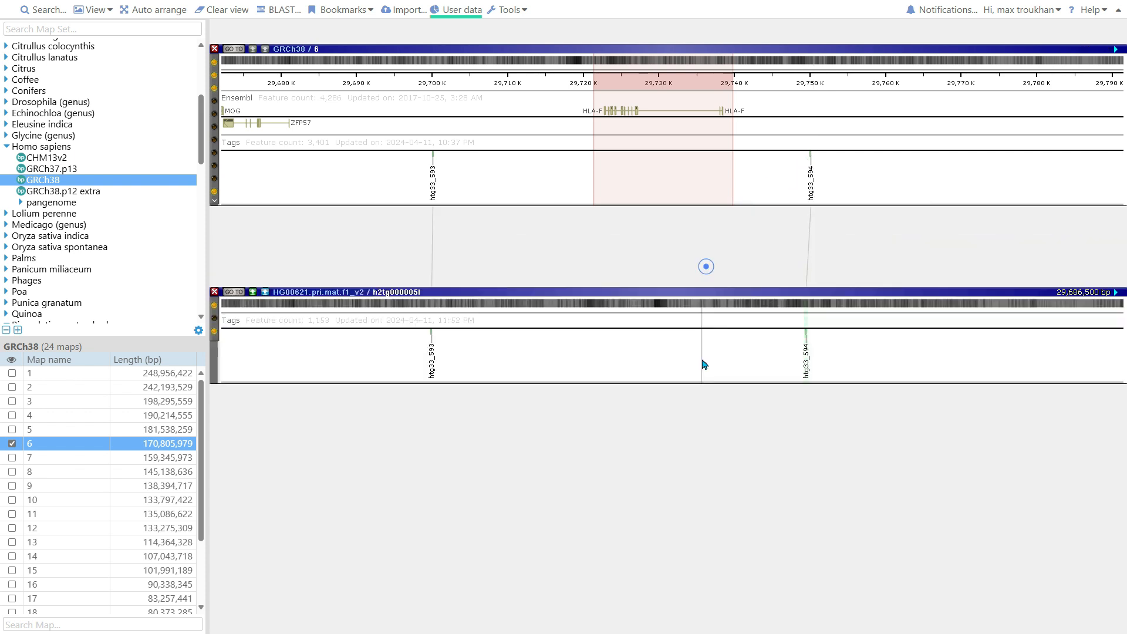
pyautogui.click(253, 310)
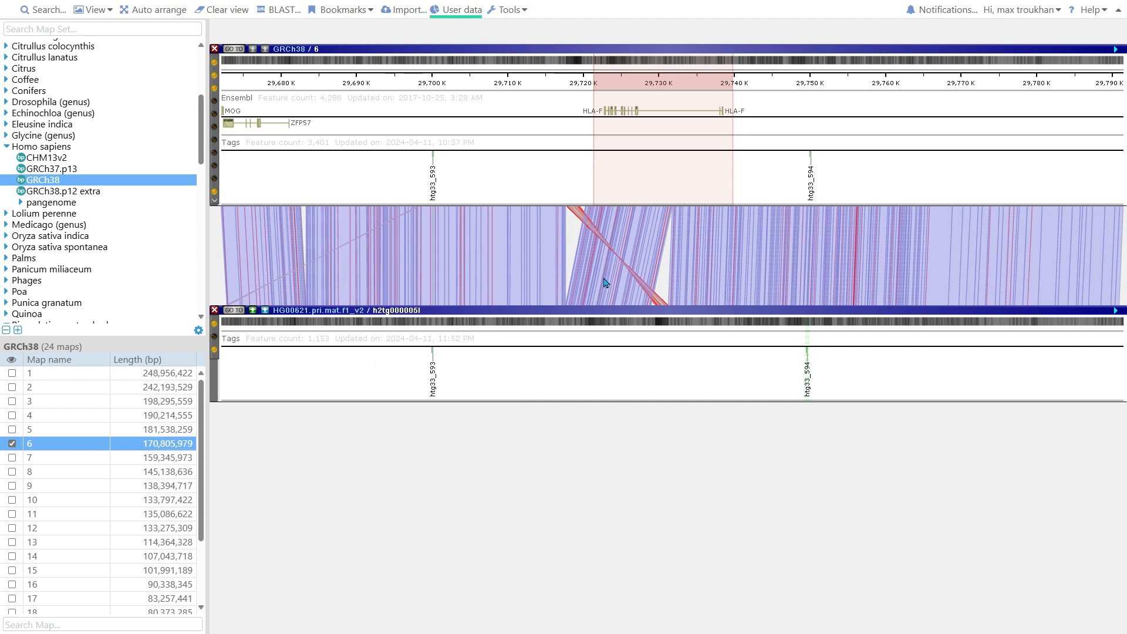
pyautogui.scroll(5, 684, 258)
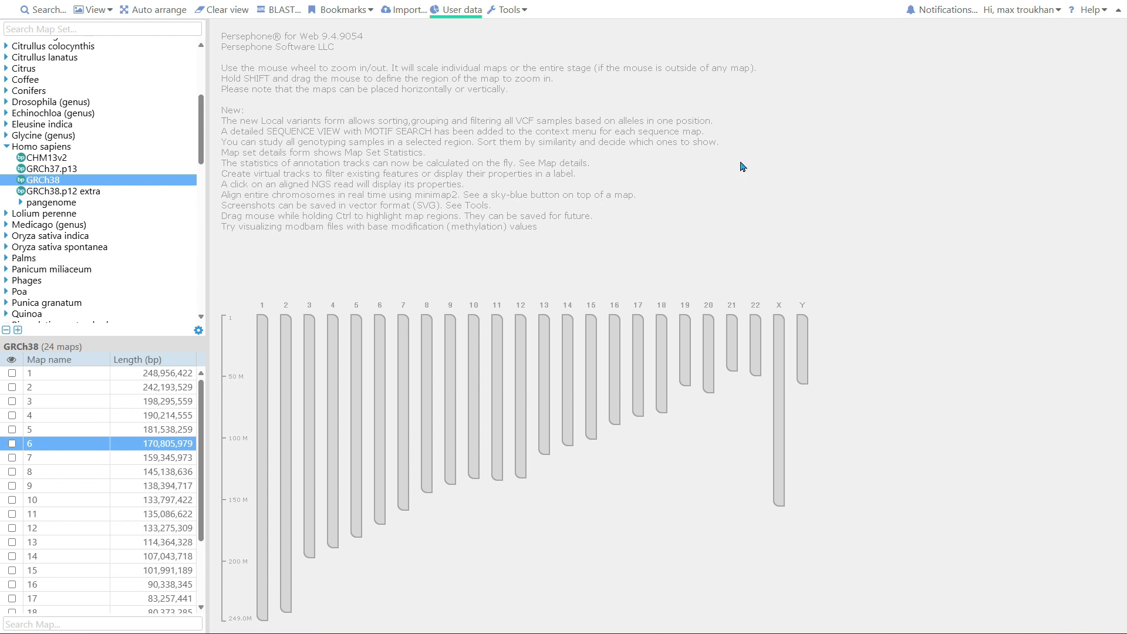
# Open the synteny matrix of Nipponbare against IR 64 and examine the cell comparing map 1 with map 1.
pyautogui.click(513, 11)
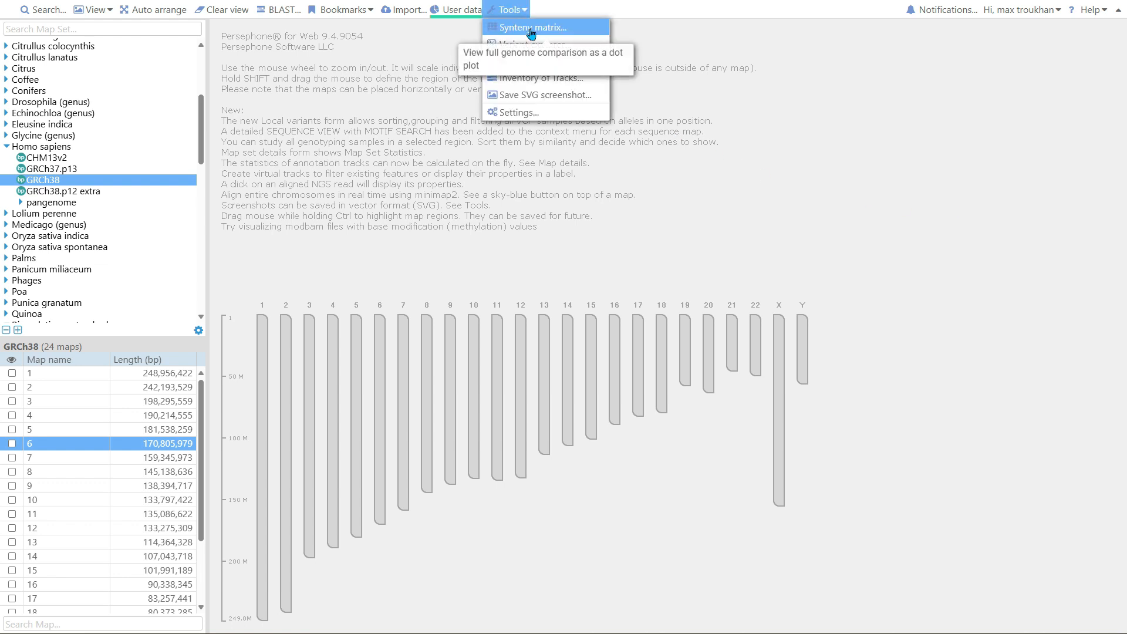
pyautogui.click(531, 29)
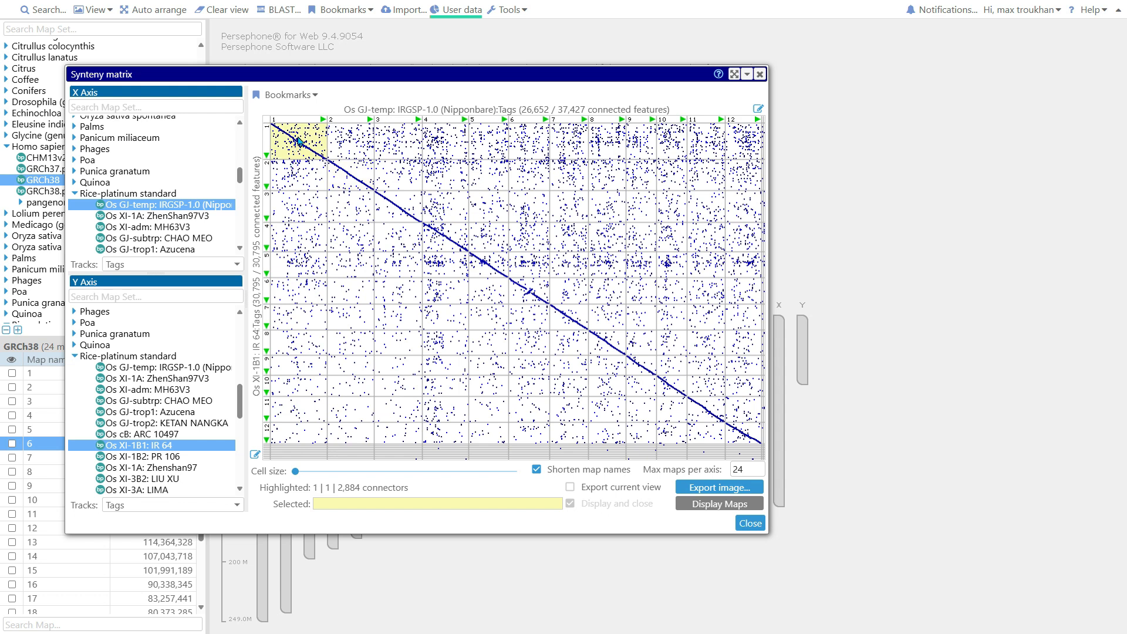
pyautogui.scroll(5, 299, 138)
pyautogui.moveTo(297, 136); pyautogui.dragTo(402, 218)
pyautogui.click(403, 221)
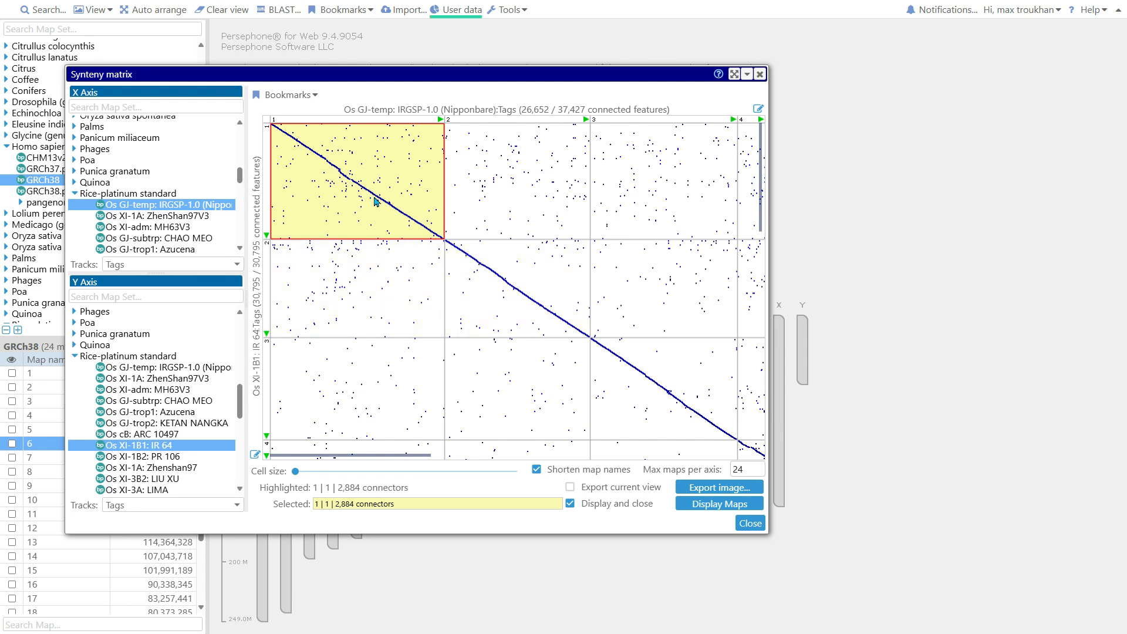
pyautogui.scroll(-1, 377, 201)
pyautogui.scroll(-1, 376, 202)
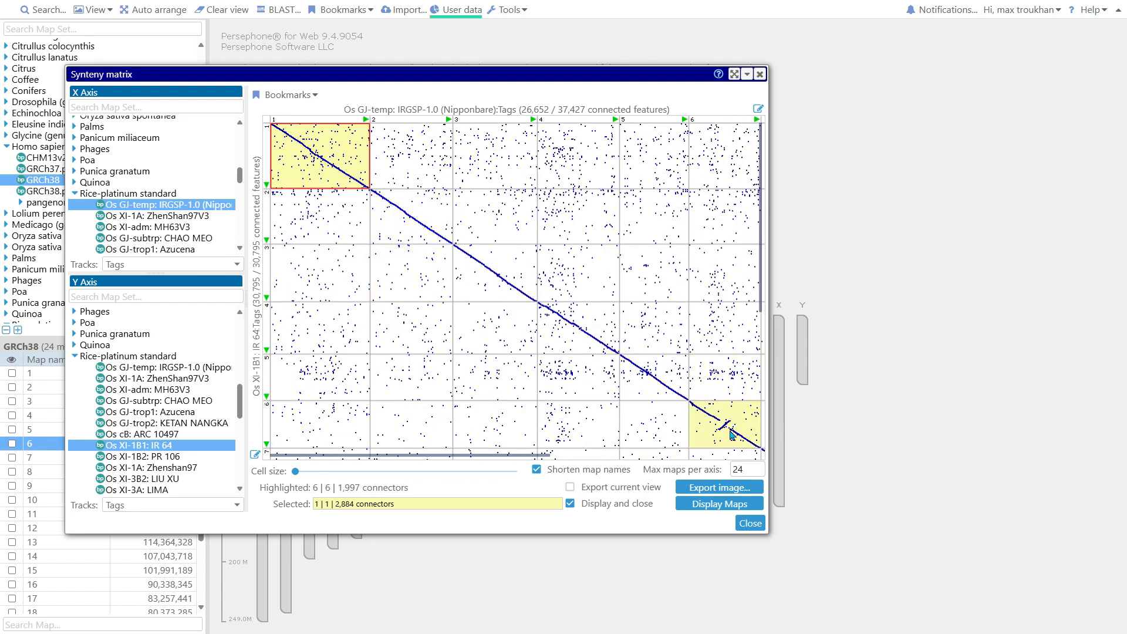
# Select the synteny matrix cell for map 6 against map 6, examine its inversion and display both maps.
pyautogui.scroll(1, 733, 433)
pyautogui.moveTo(732, 433); pyautogui.dragTo(504, 280)
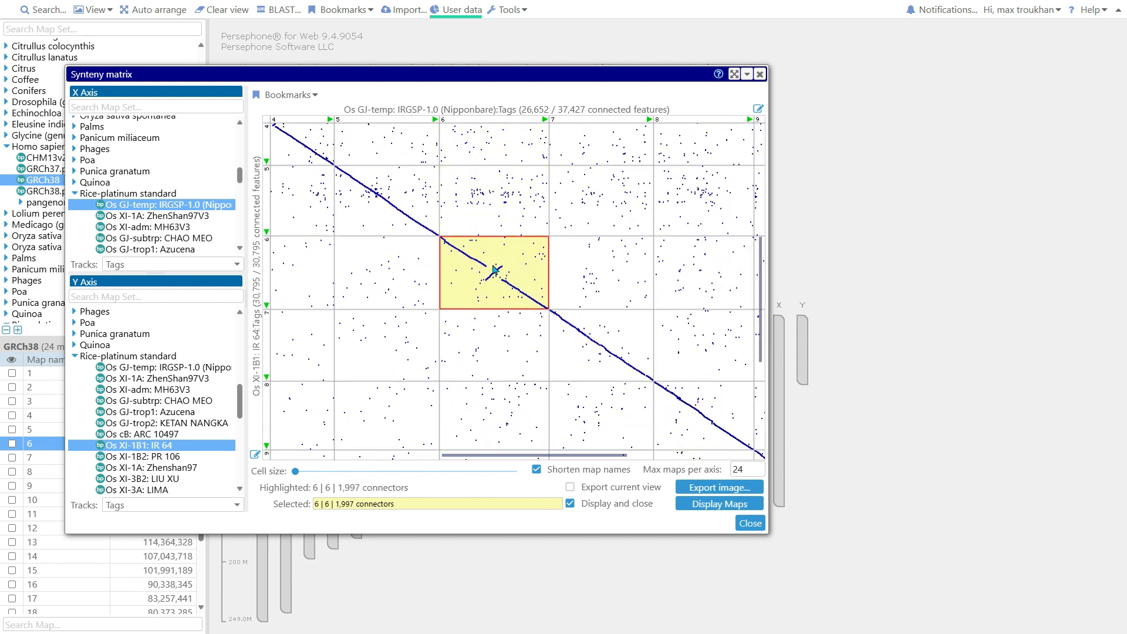
pyautogui.scroll(2, 519, 285)
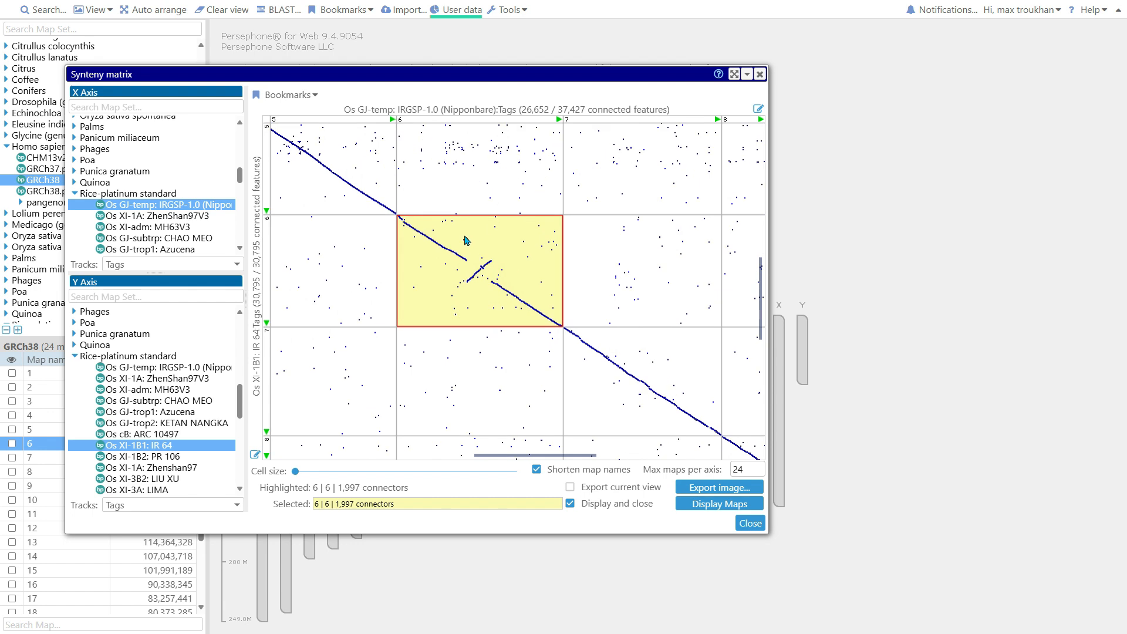
pyautogui.moveTo(465, 236); pyautogui.dragTo(473, 244)
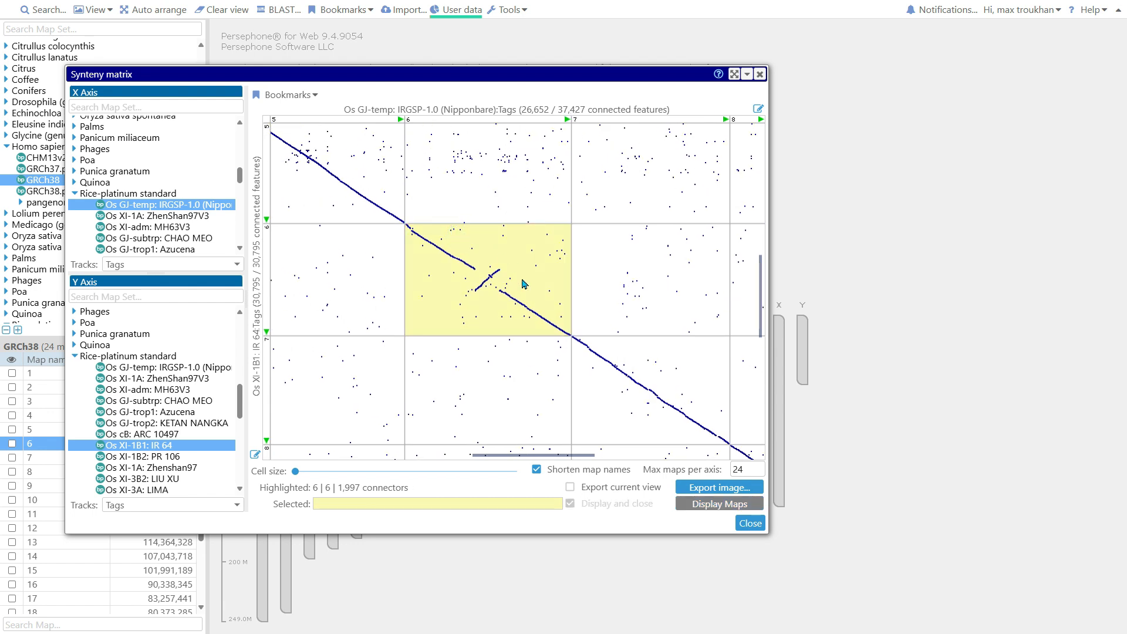
pyautogui.scroll(3, 522, 286)
pyautogui.moveTo(517, 265); pyautogui.dragTo(560, 283)
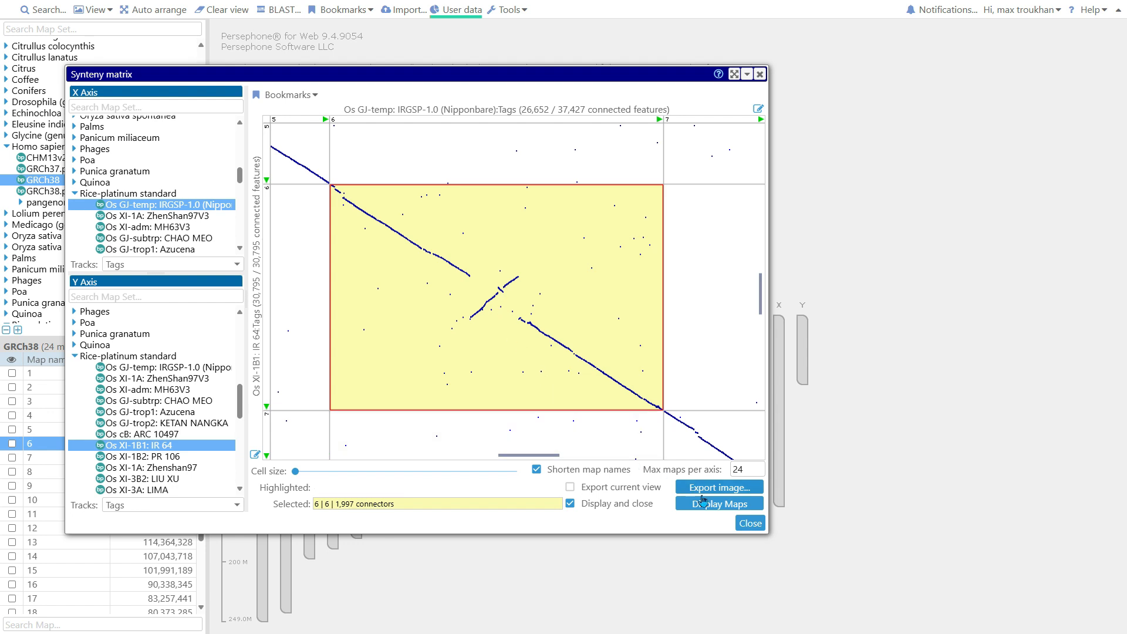
pyautogui.scroll(5, 503, 322)
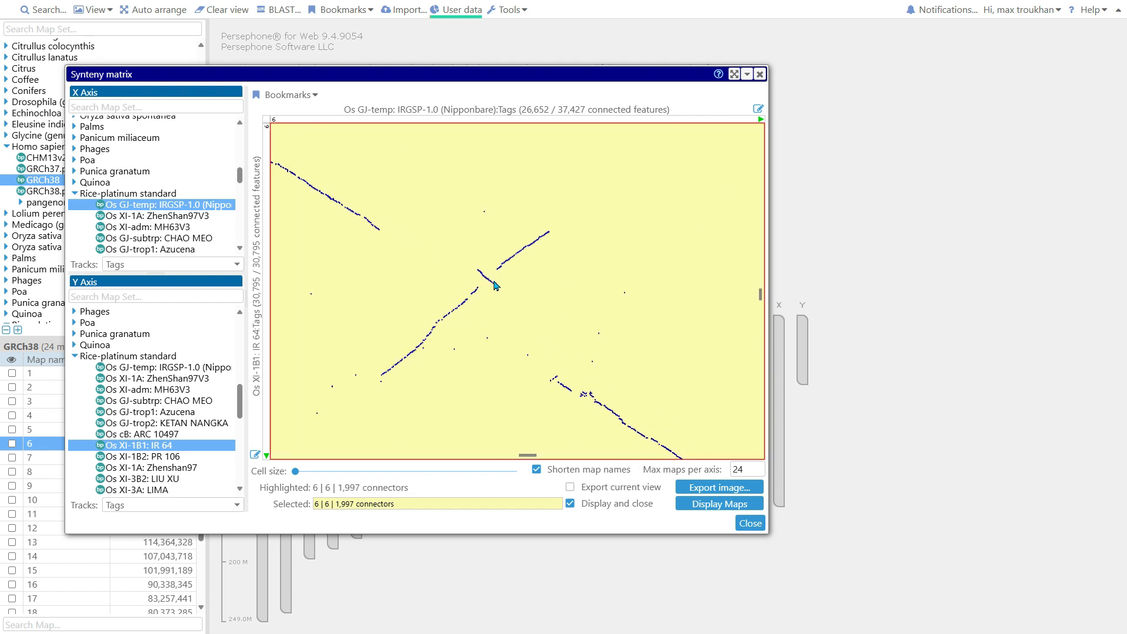
pyautogui.click(704, 506)
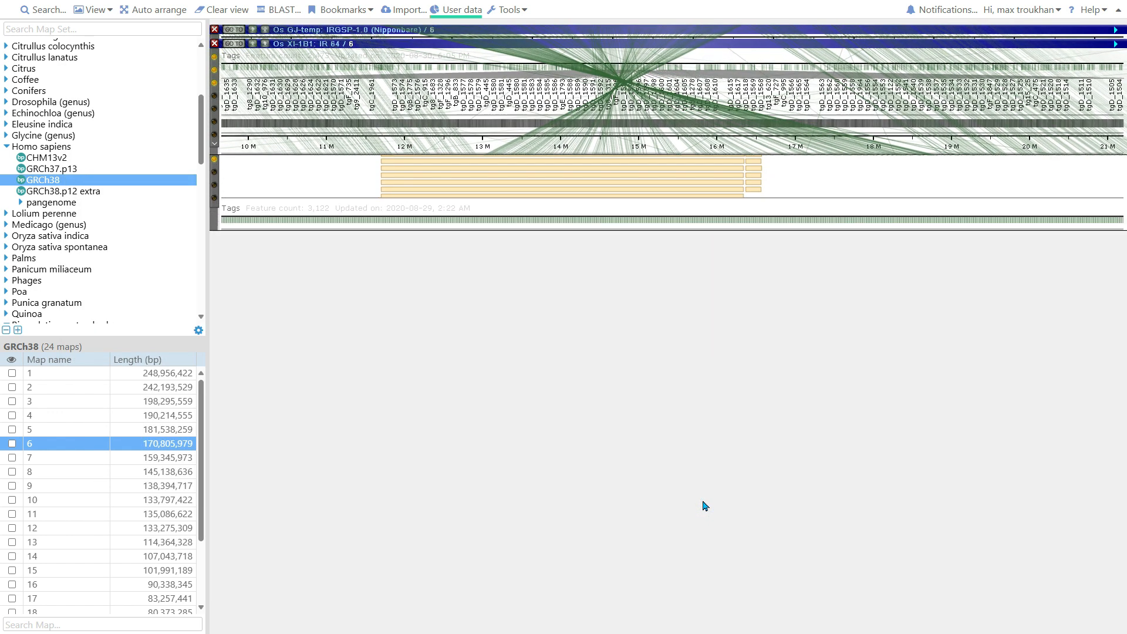
# Place IR 64 map 6 below Nipponbare map 6 and invert the IR 64 map to compare the inversion.
pyautogui.click(634, 129)
pyautogui.moveTo(641, 171); pyautogui.dragTo(588, 499)
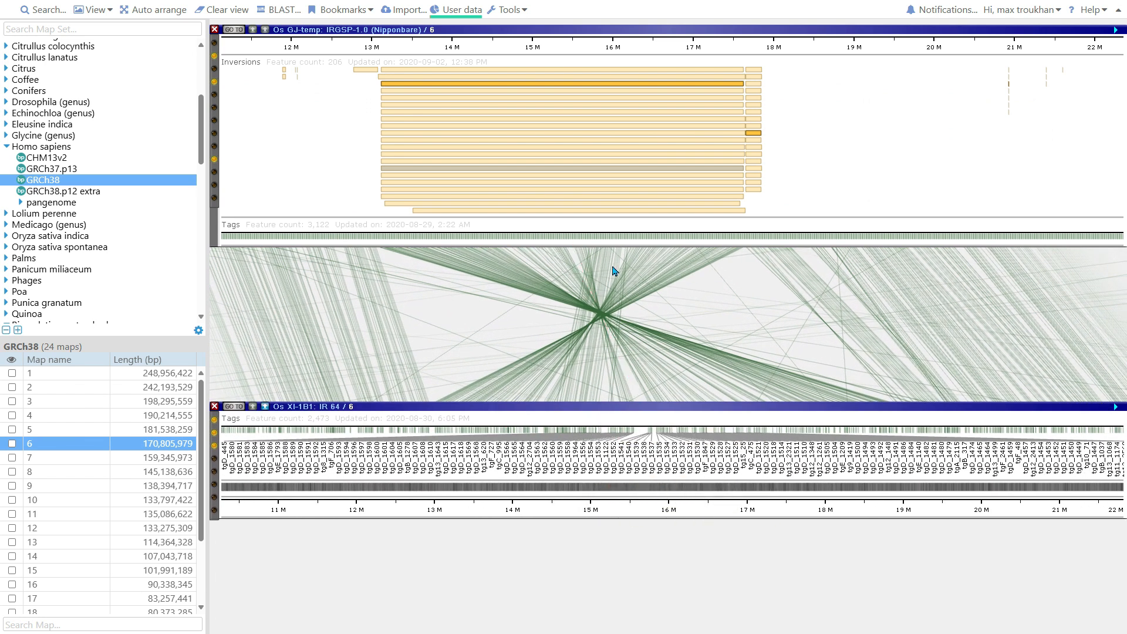
pyautogui.rightClick(600, 424)
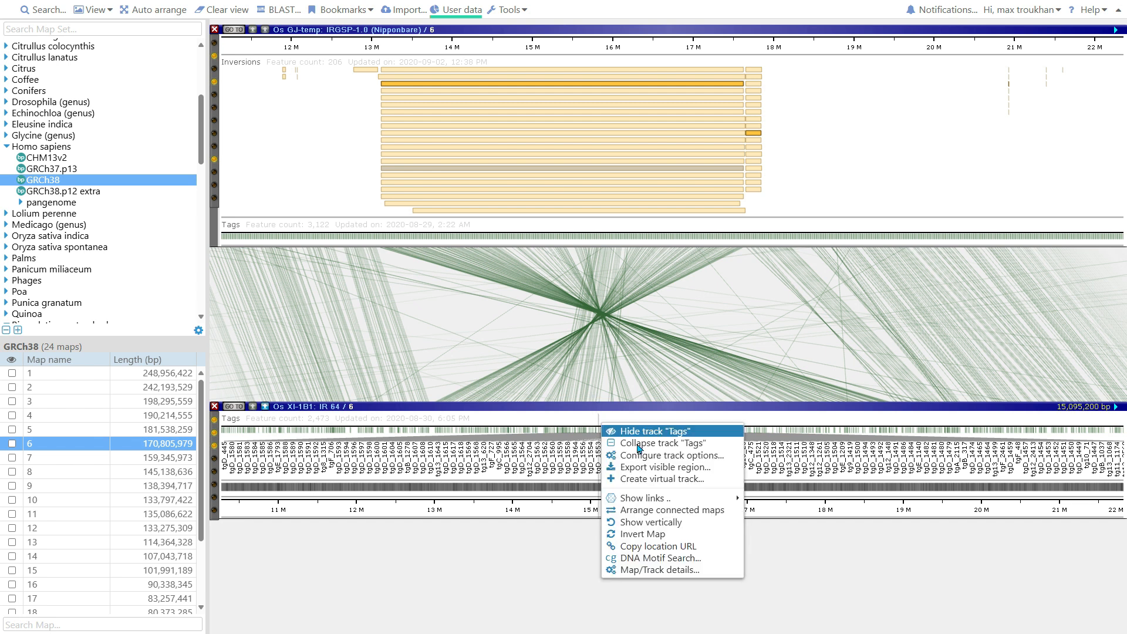
pyautogui.click(641, 534)
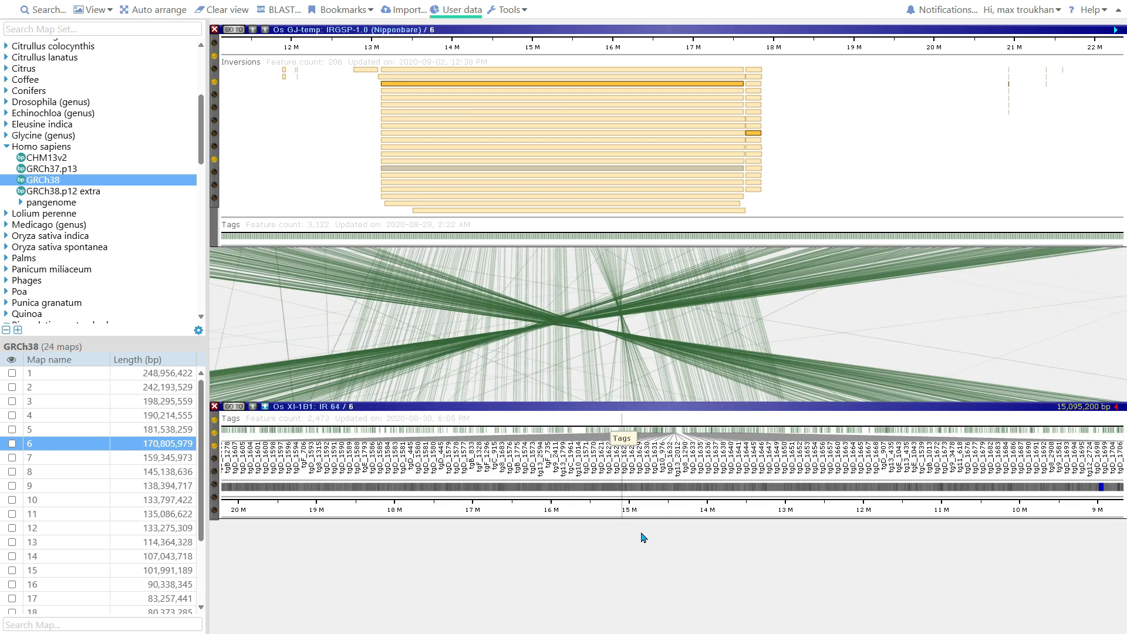
pyautogui.scroll(2, 546, 188)
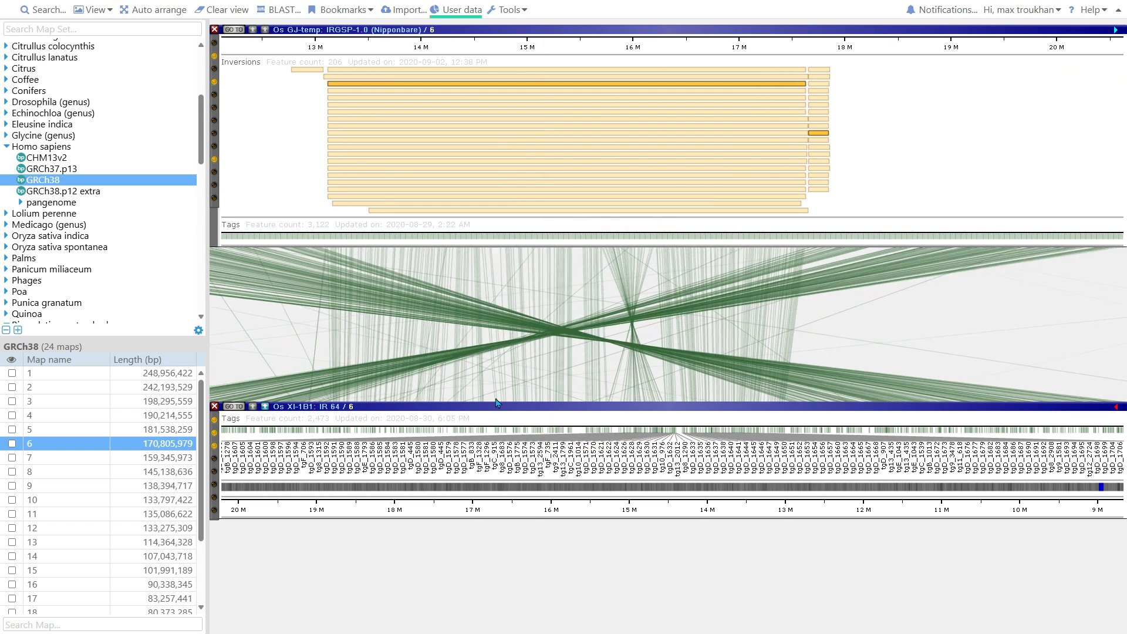
# Replace IR 64 with GOBOL SAIL map 6 through Nipponbare's first long inversion and auto-arrange the two maps with more space between them.
pyautogui.click(215, 407)
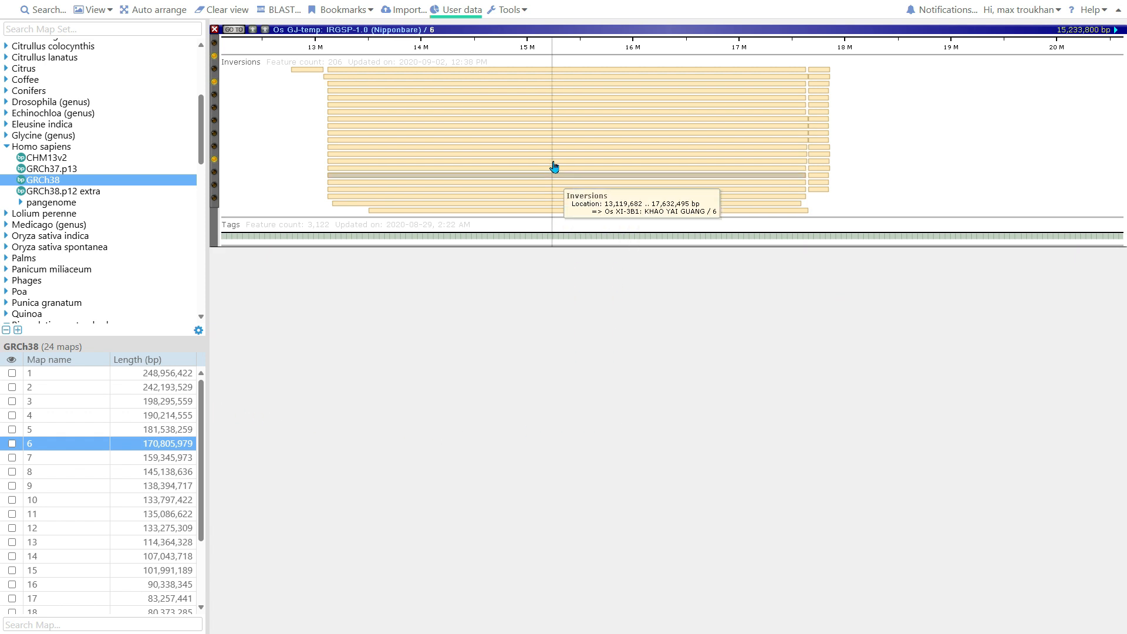
pyautogui.click(557, 72)
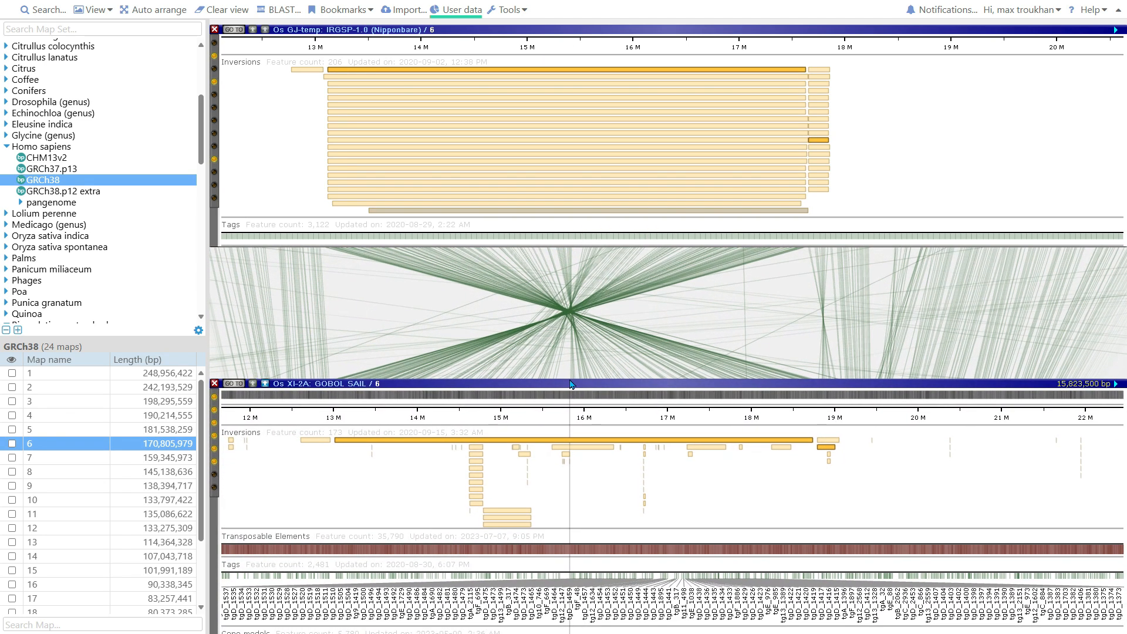
pyautogui.click(144, 11)
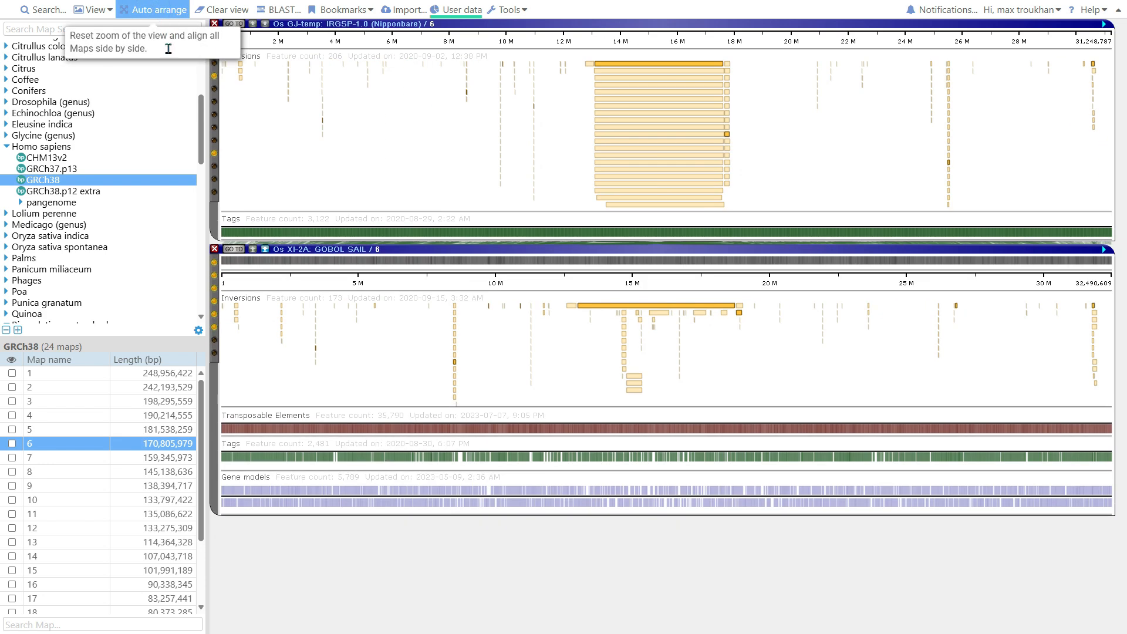
pyautogui.moveTo(622, 250); pyautogui.dragTo(632, 359)
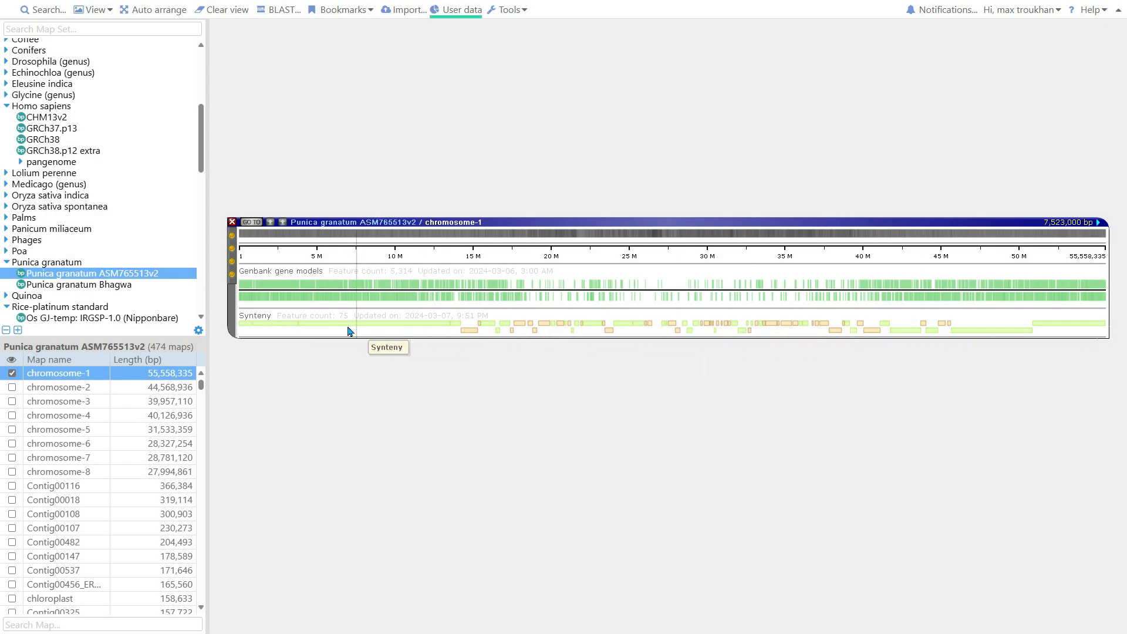
# Display three Punica granatum Bhagwa contigs linked to ASM765513v2 chromosome-1 by synteny blocks and place tig00018158 above the chromosome.
pyautogui.click(347, 327)
pyautogui.click(284, 323)
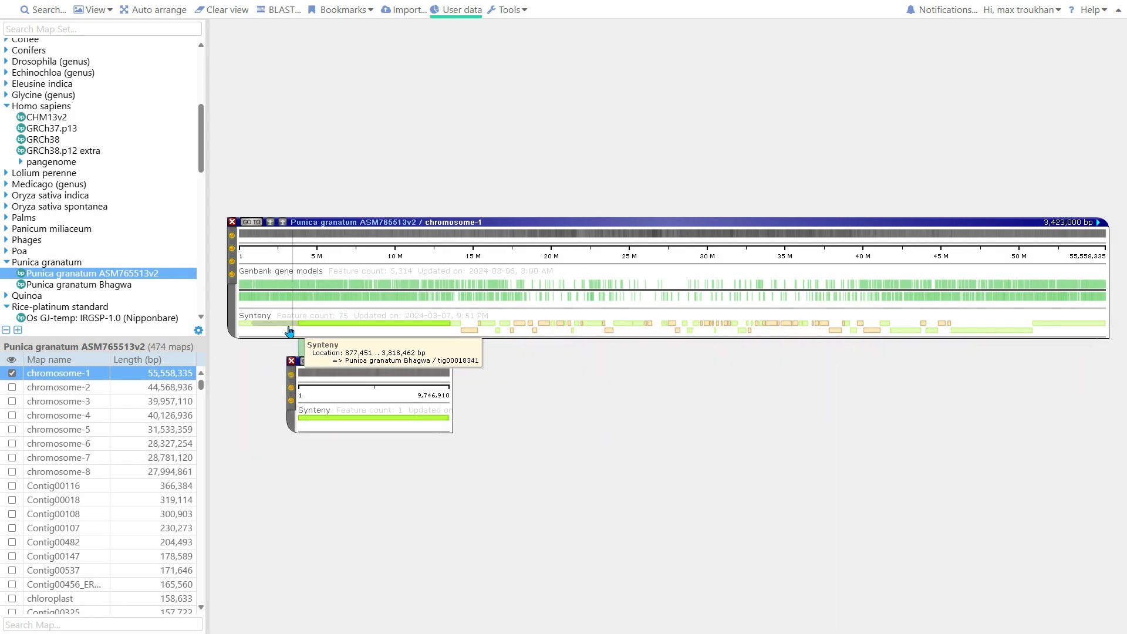
pyautogui.click(467, 330)
pyautogui.scroll(5, 380, 181)
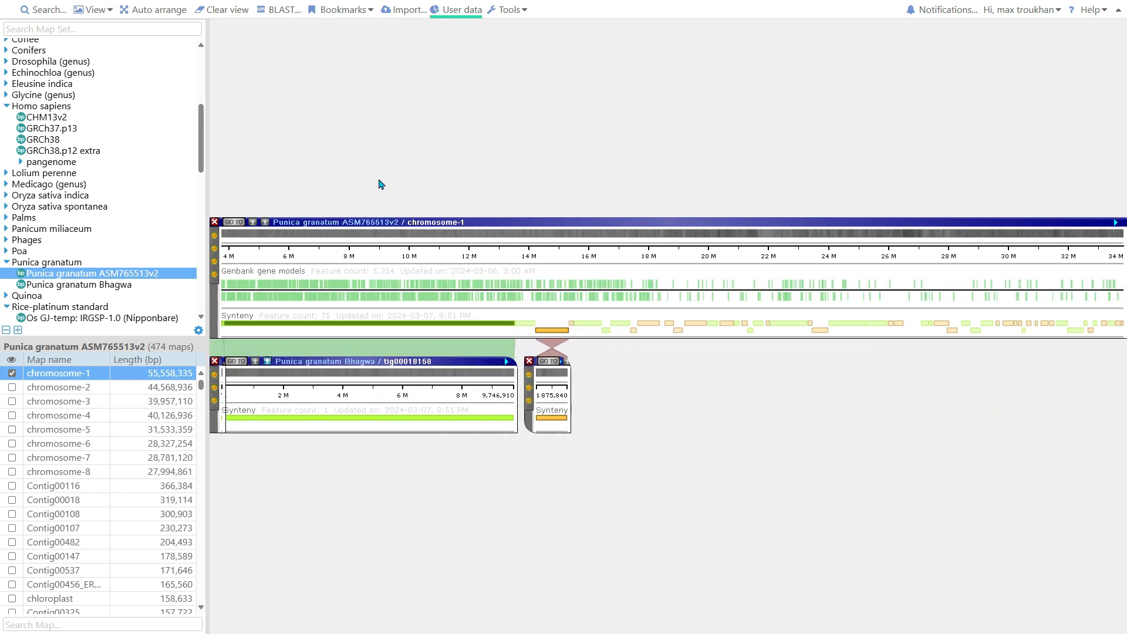
pyautogui.moveTo(380, 181); pyautogui.dragTo(628, 180)
pyautogui.moveTo(612, 372); pyautogui.dragTo(616, 114)
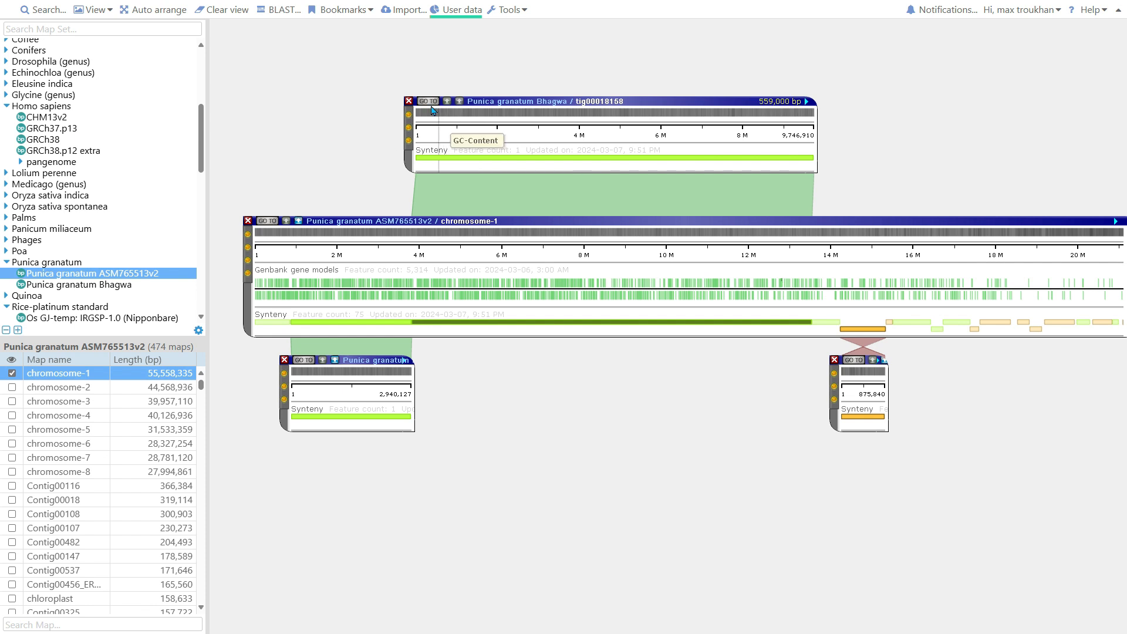
# Close all maps except the 2,940,127 bp Bhagwa contig and redisplay chromosome-1 from that contig's synteny block.
pyautogui.click(409, 101)
pyautogui.click(249, 221)
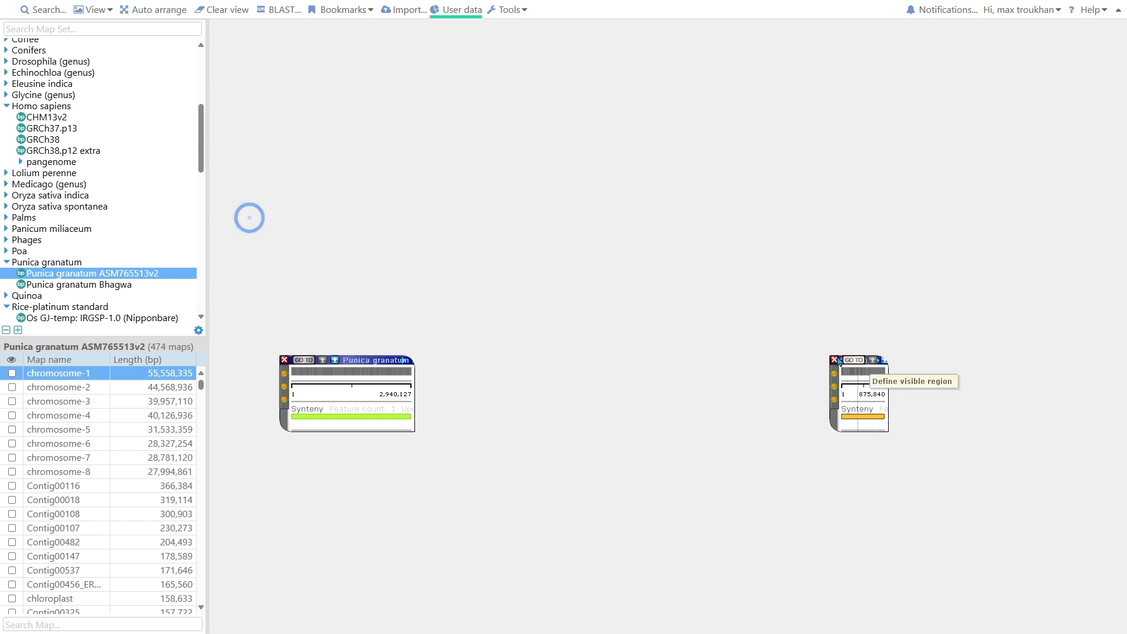
pyautogui.click(834, 360)
pyautogui.click(378, 421)
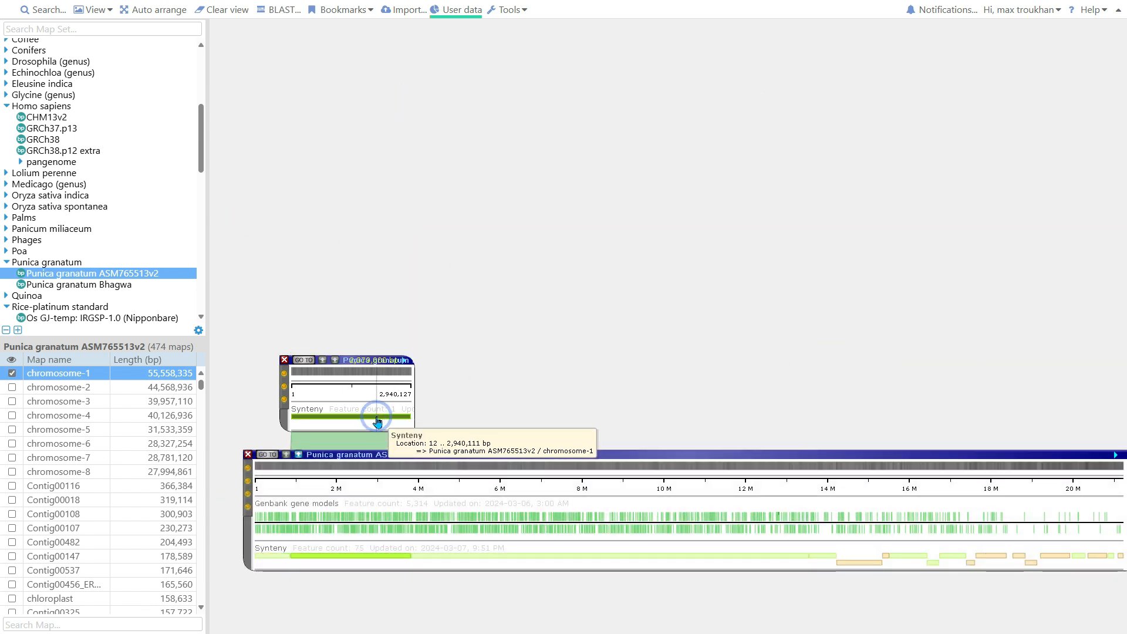
pyautogui.moveTo(574, 402); pyautogui.dragTo(611, 221)
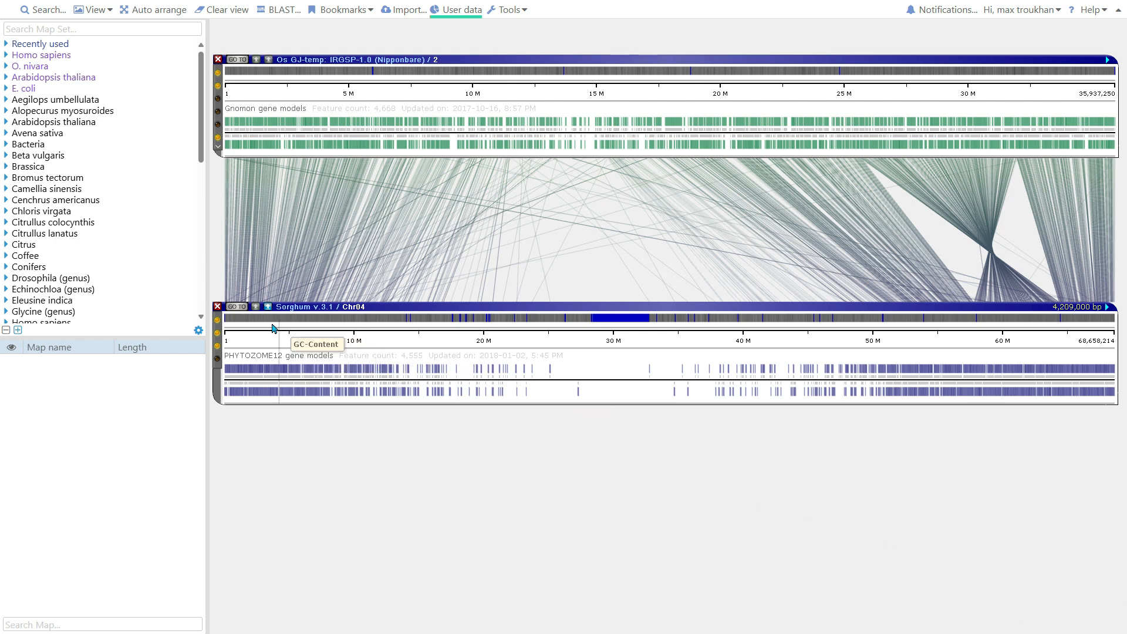
# Examine the gene links between the beginnings of Nipponbare map 2 and Sorghum v.3.1 Chr04.
pyautogui.moveTo(231, 339); pyautogui.dragTo(322, 337)
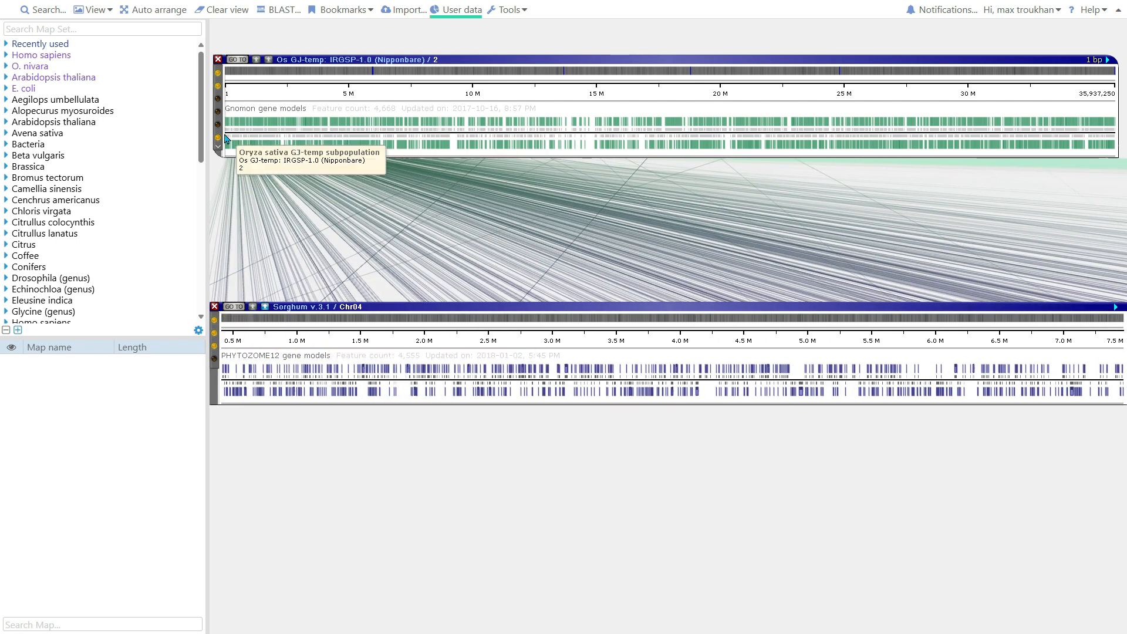
pyautogui.moveTo(230, 134); pyautogui.dragTo(379, 143)
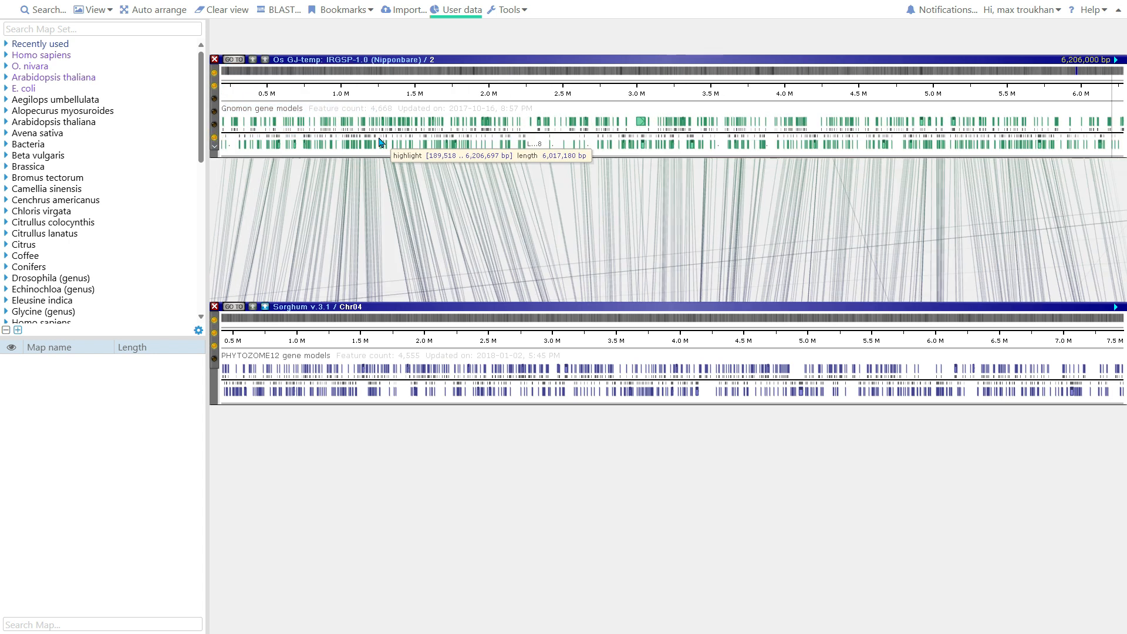
pyautogui.scroll(3, 310, 242)
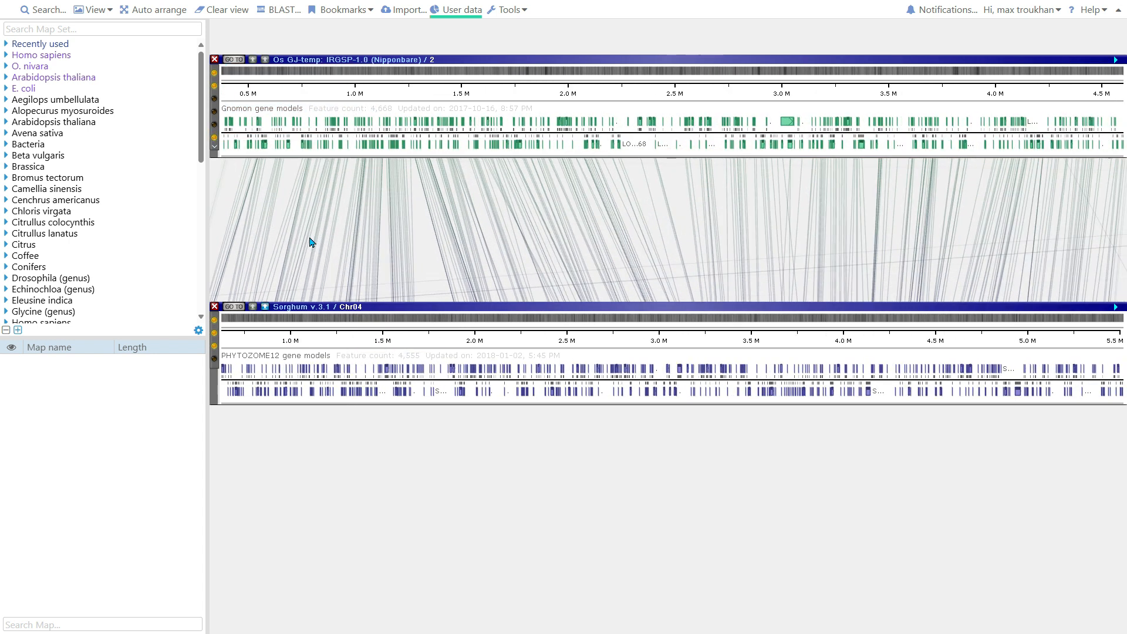
pyautogui.scroll(2, 341, 314)
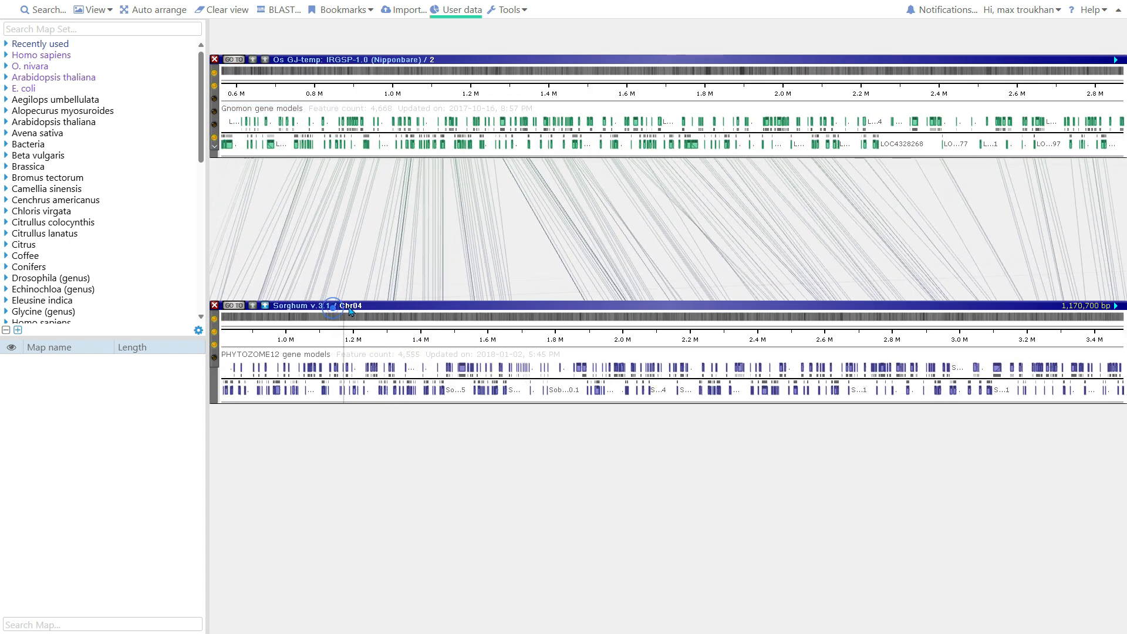
pyautogui.moveTo(390, 307); pyautogui.dragTo(419, 312)
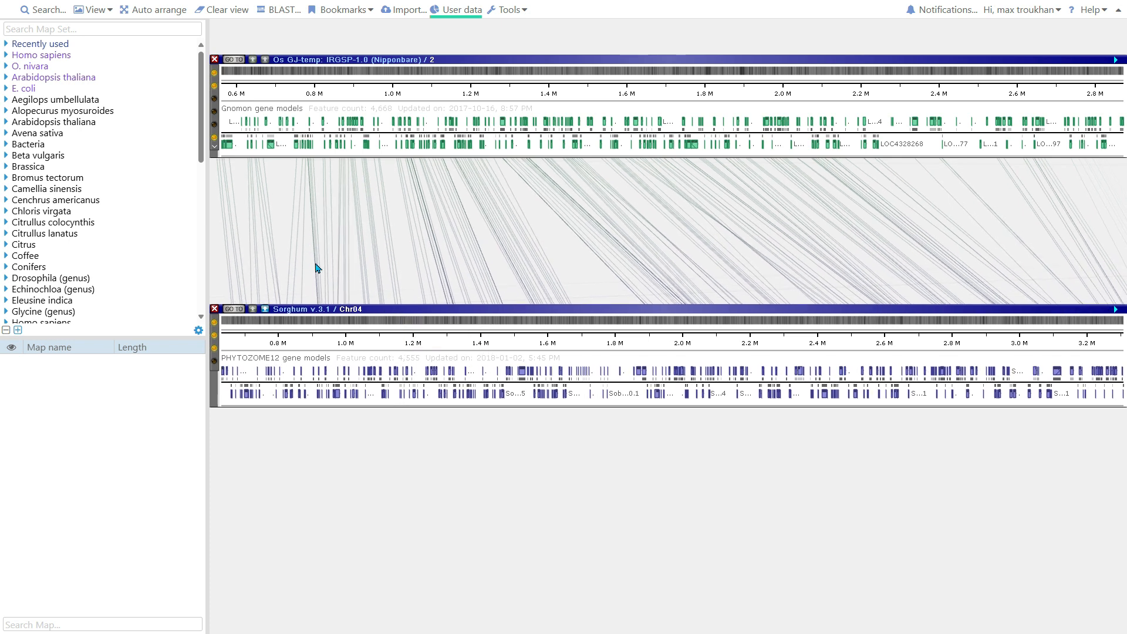
pyautogui.scroll(1, 315, 240)
pyautogui.scroll(3, 315, 240)
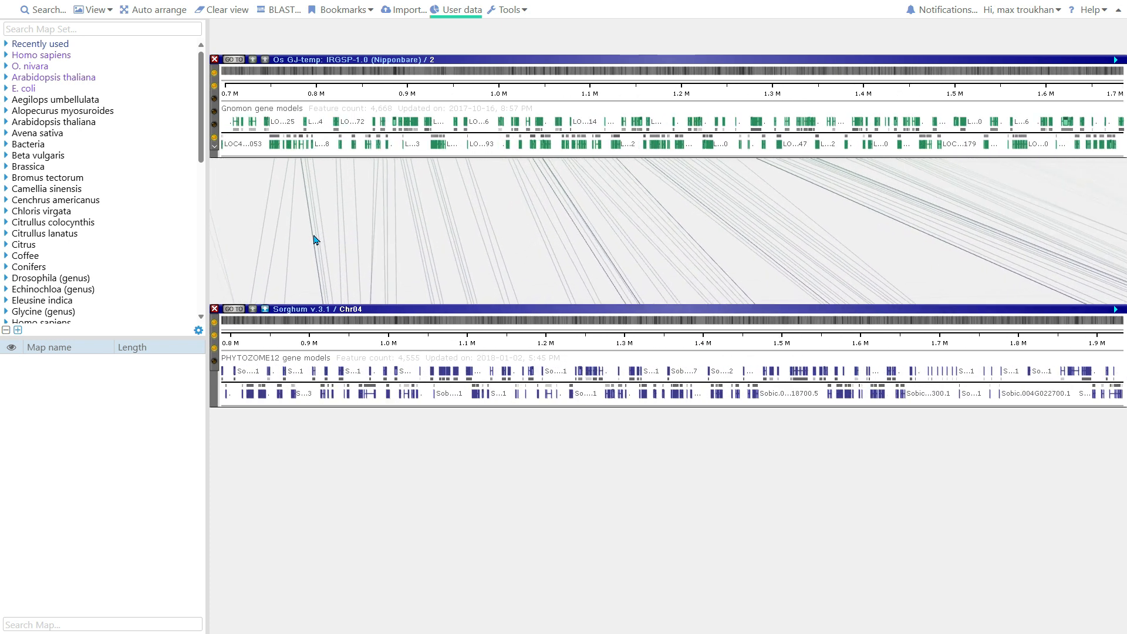
# Align the connected features of Sorghum gene model Sobic.004G011000.1 with its linked gene on Nipponbare map 2.
pyautogui.moveTo(339, 134); pyautogui.dragTo(402, 144)
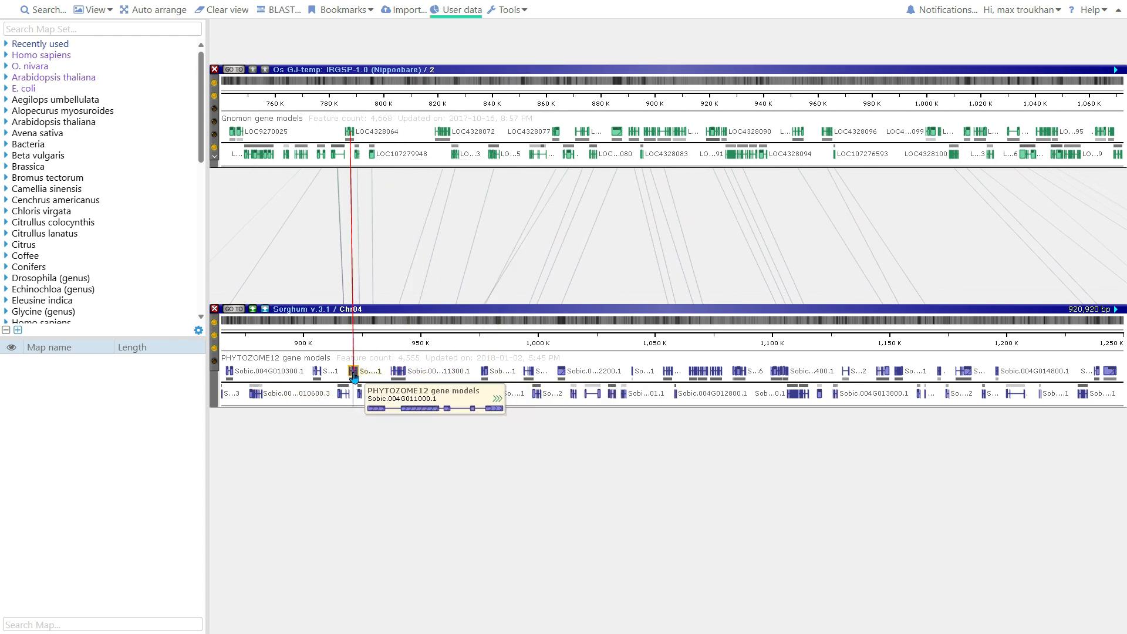
pyautogui.scroll(5, 355, 376)
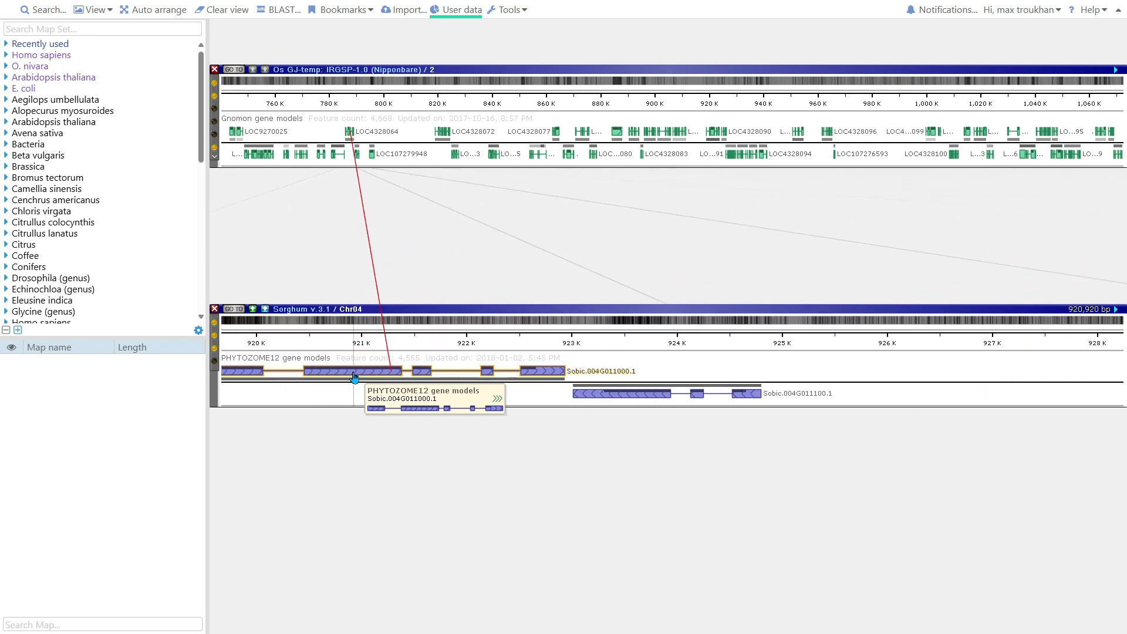
pyautogui.rightClick(355, 377)
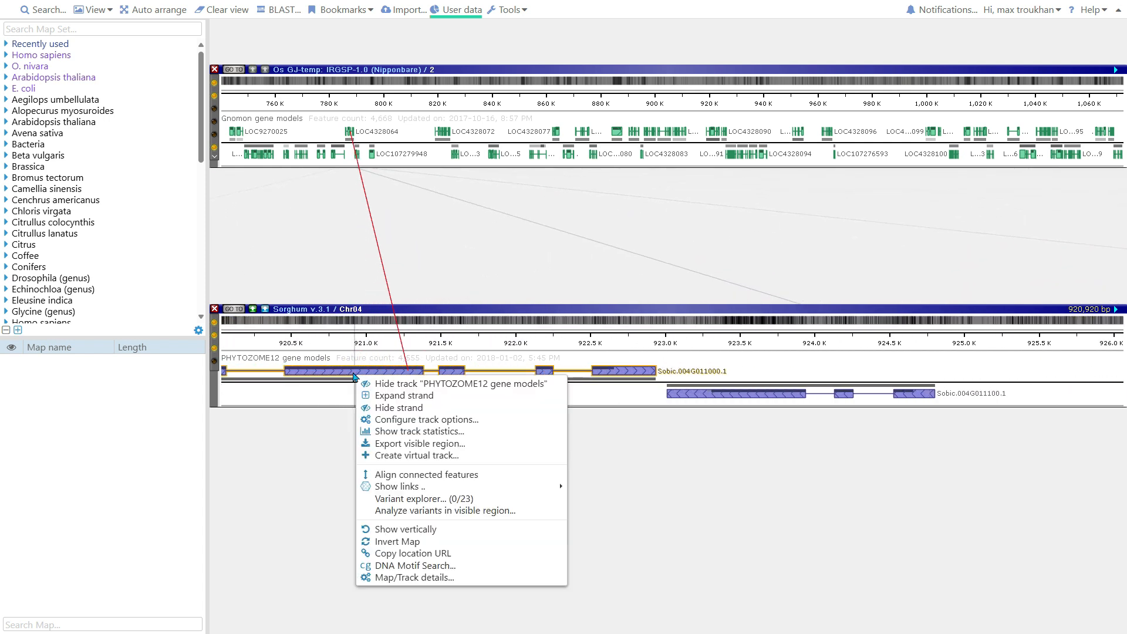
pyautogui.click(468, 473)
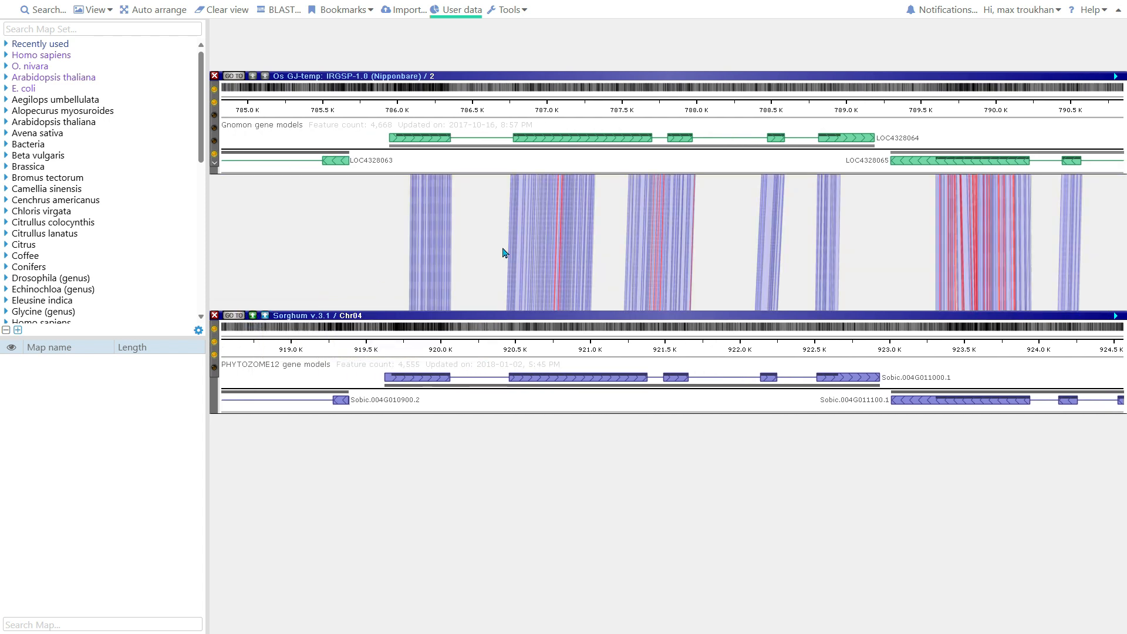
# Open the annotation details of gene model LOC4328064 and examine its list of orthologs.
pyautogui.scroll(-2, 418, 251)
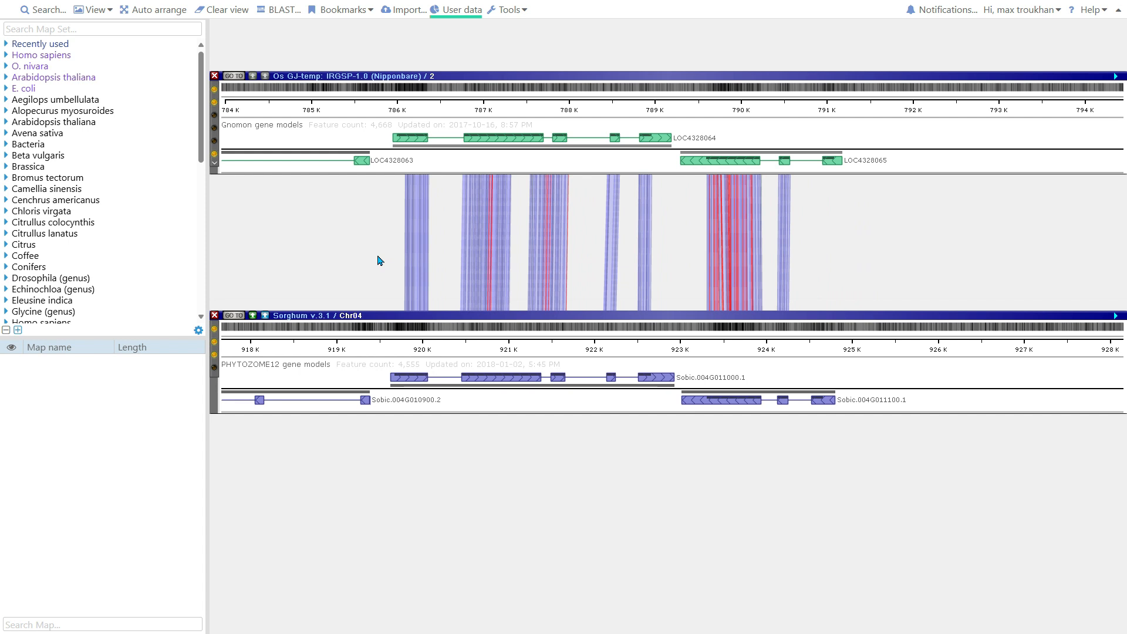
pyautogui.click(504, 140)
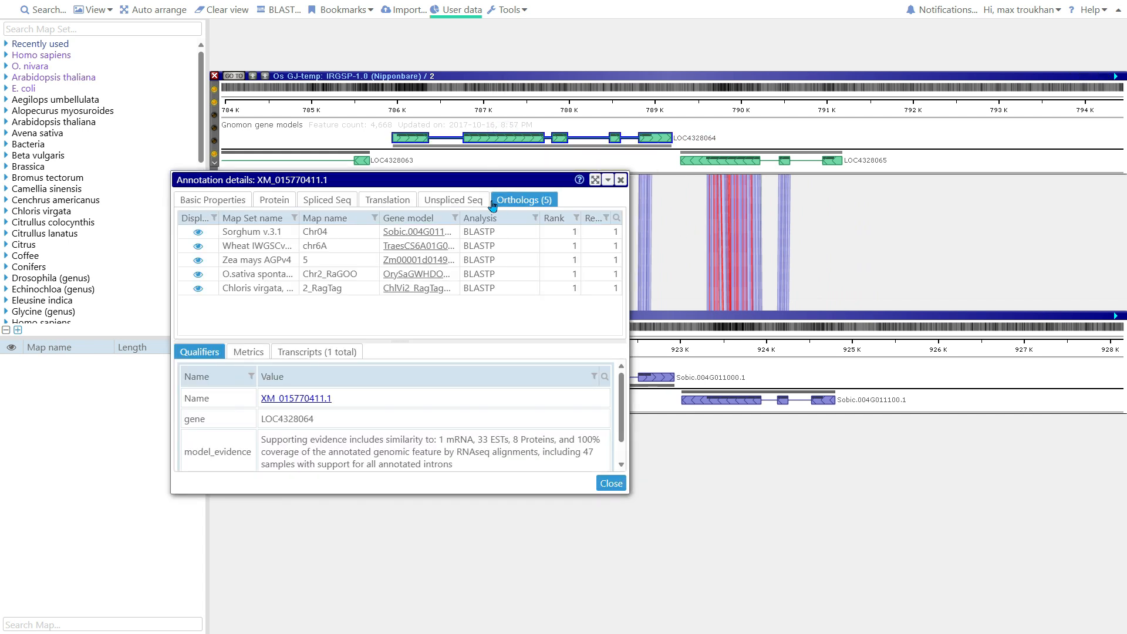
pyautogui.click(419, 234)
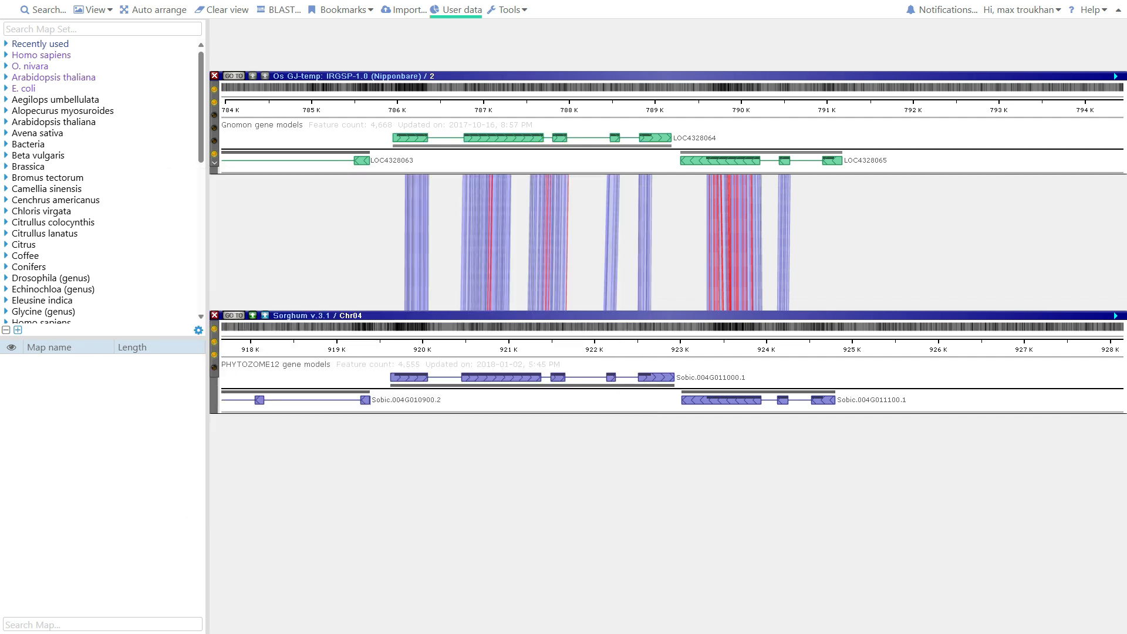
# Open the synteny matrix of Nipponbare against Sorghum v.3.1 and examine the cell comparing map 2 with Chr04.
pyautogui.click(509, 10)
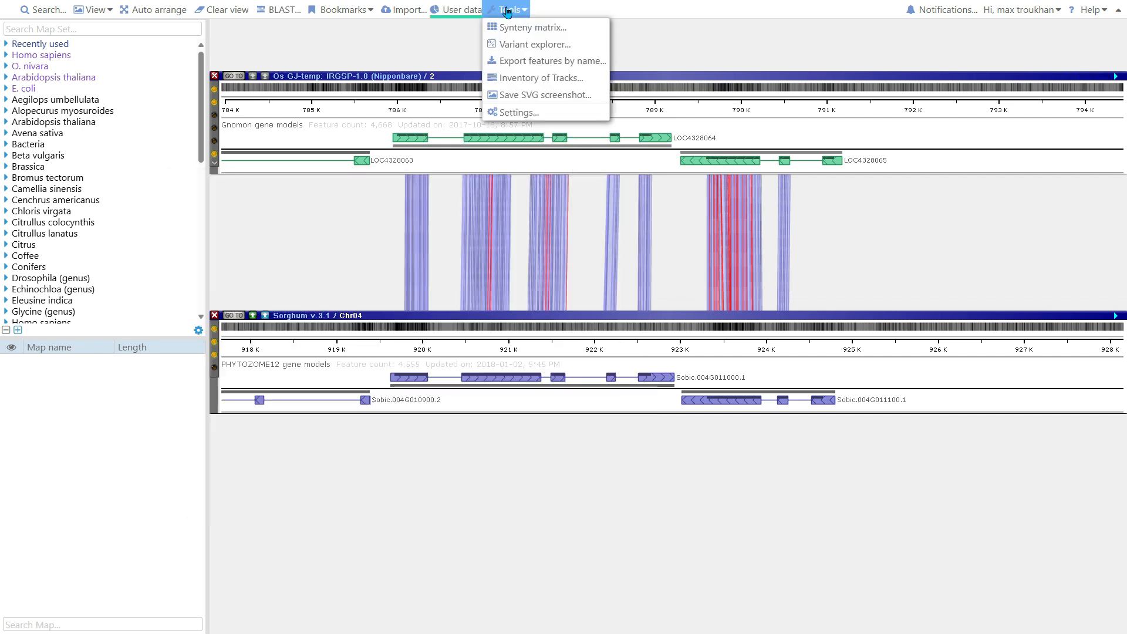
pyautogui.click(514, 29)
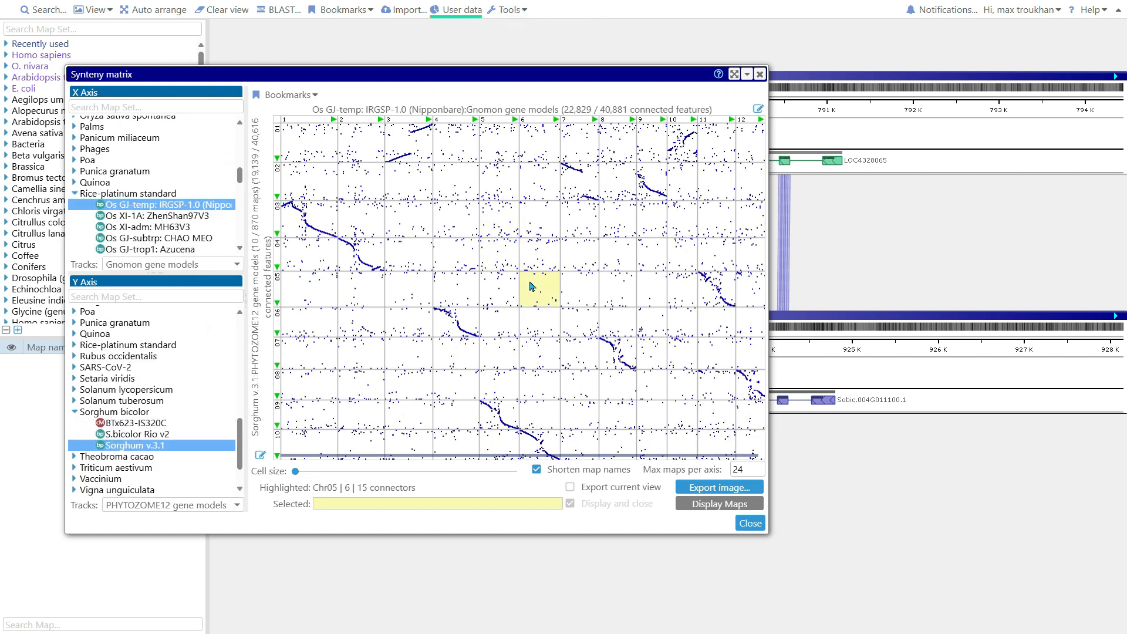
pyautogui.scroll(1, 532, 287)
pyautogui.moveTo(378, 281); pyautogui.dragTo(473, 302)
pyautogui.scroll(3, 379, 282)
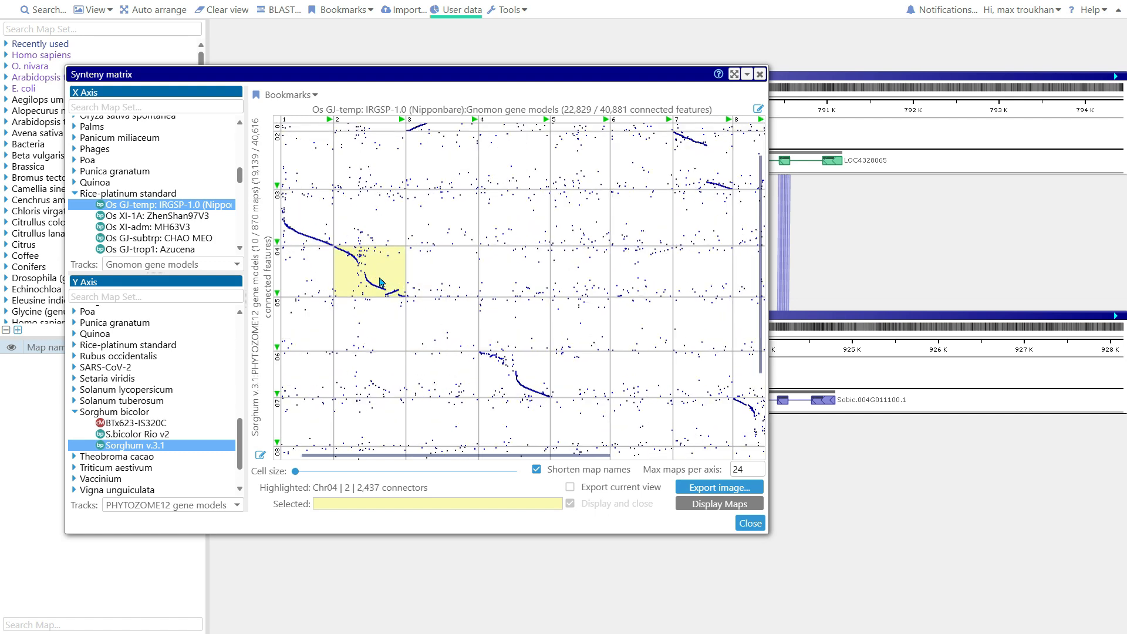
pyautogui.scroll(1, 378, 282)
pyautogui.click(539, 336)
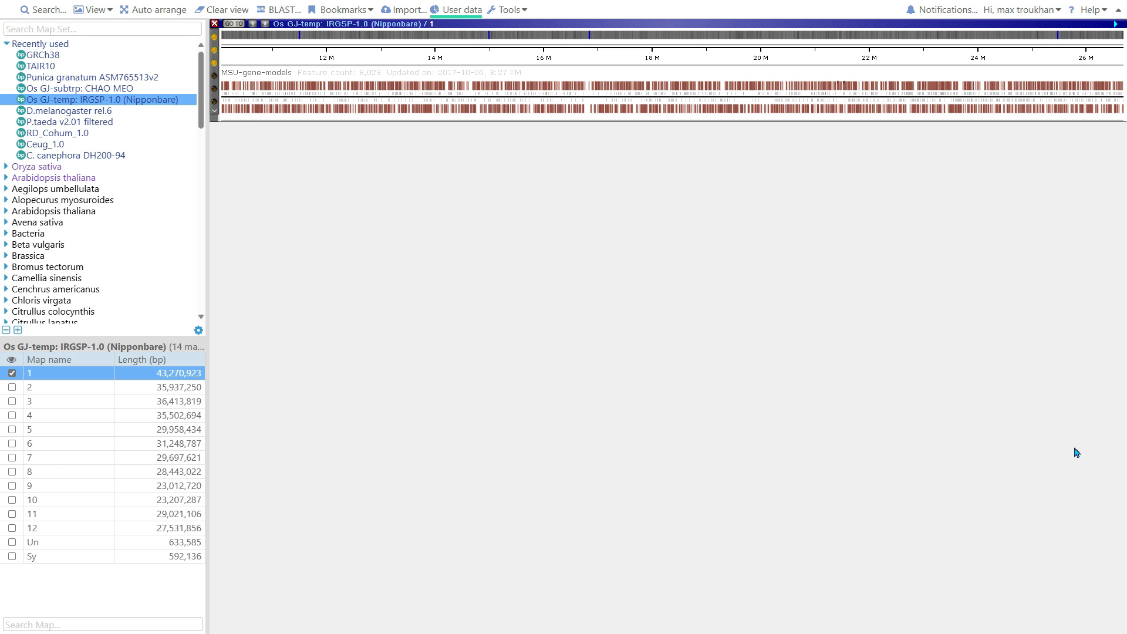
# Open the variant explorer for Nipponbare map 1, maximize it and add the ORI_COUNTRY column to the samples.
pyautogui.rightClick(602, 107)
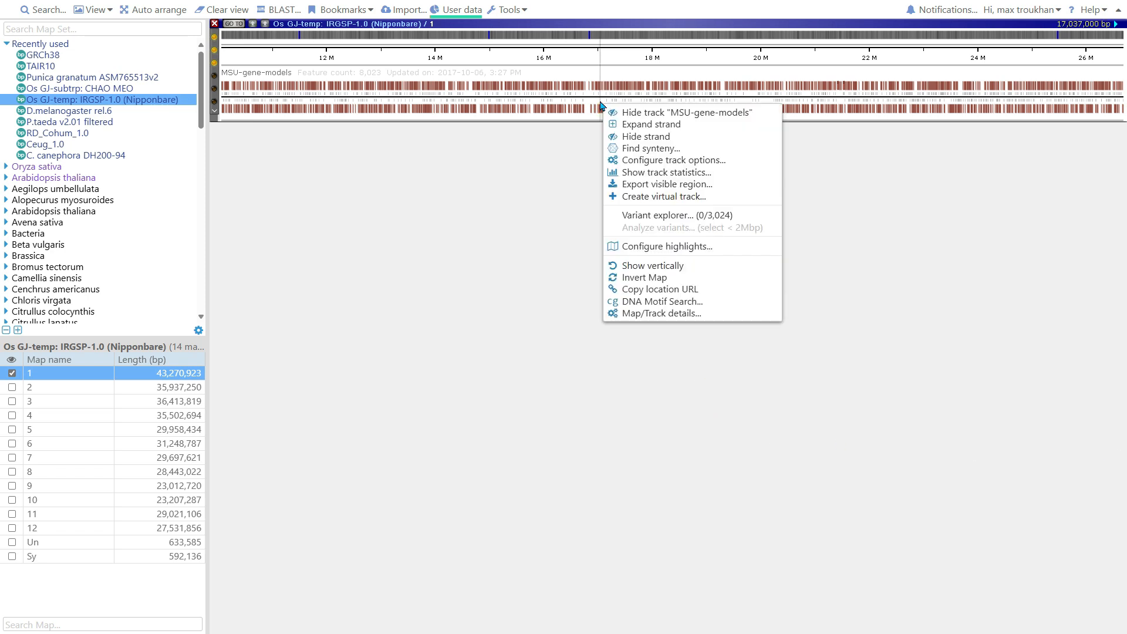
pyautogui.click(729, 217)
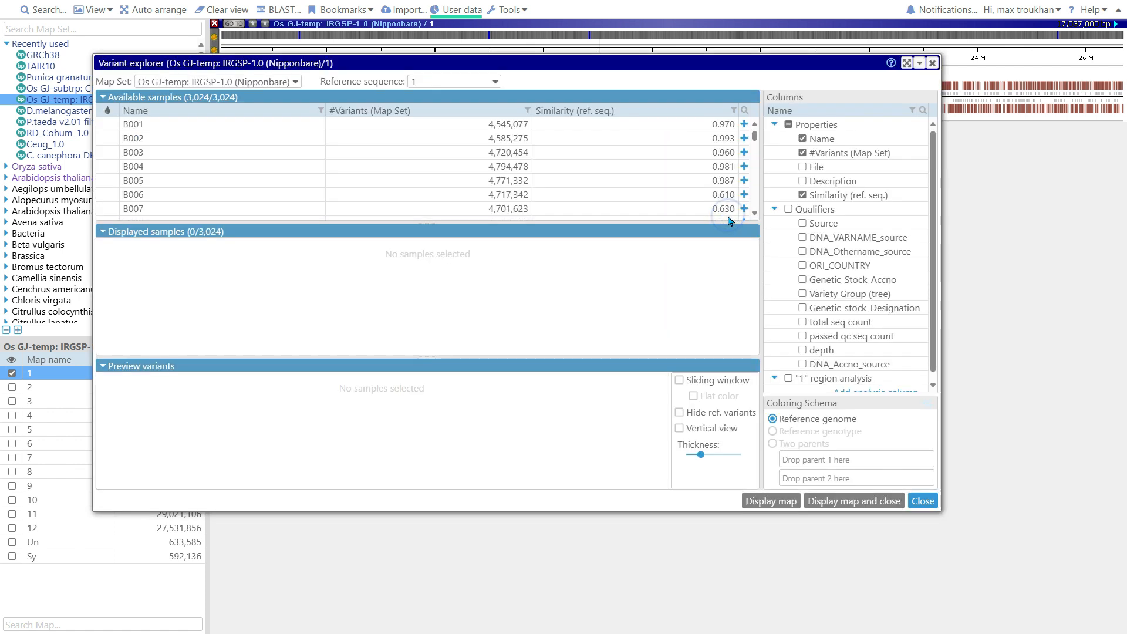
pyautogui.click(907, 63)
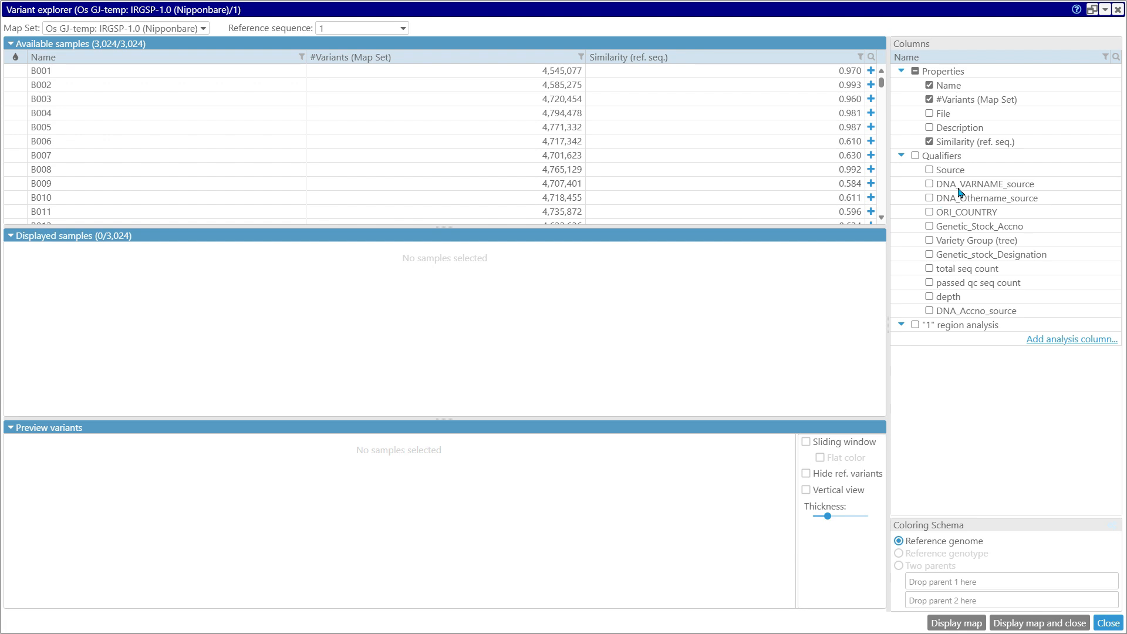
pyautogui.click(930, 213)
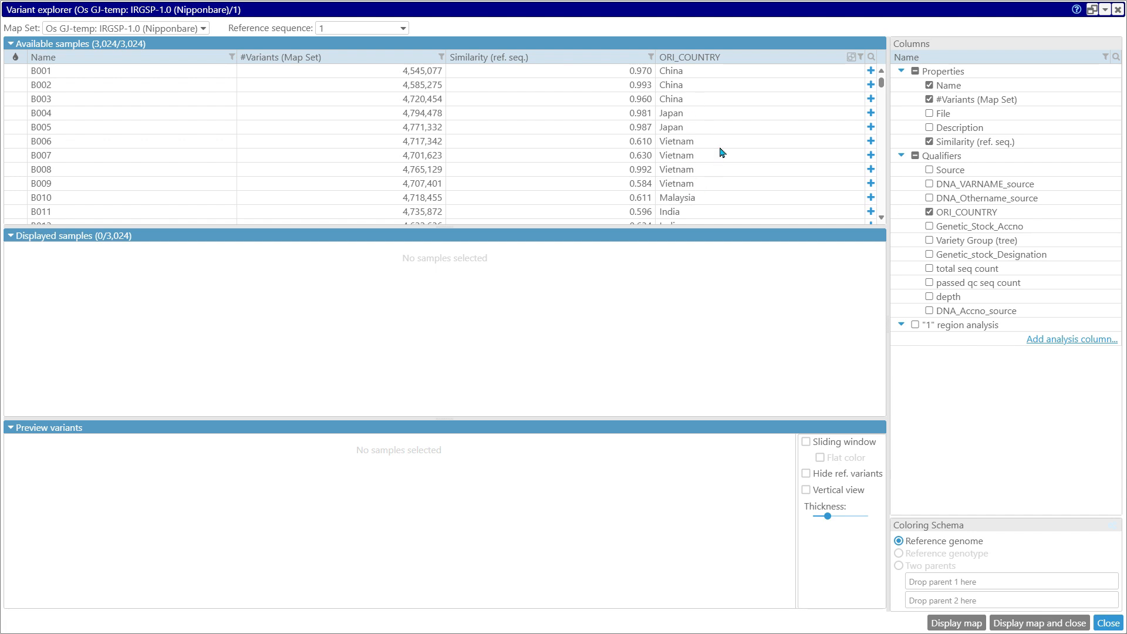
# Group the available samples by ORI_COUNTRY and ungroup them again.
pyautogui.click(852, 59)
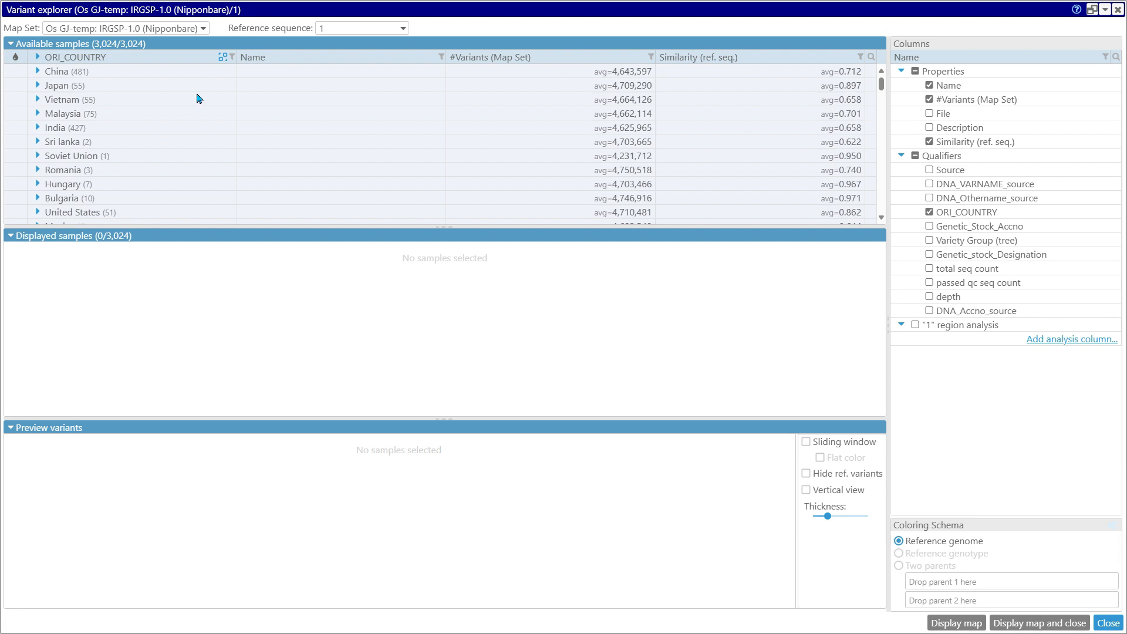
pyautogui.click(223, 57)
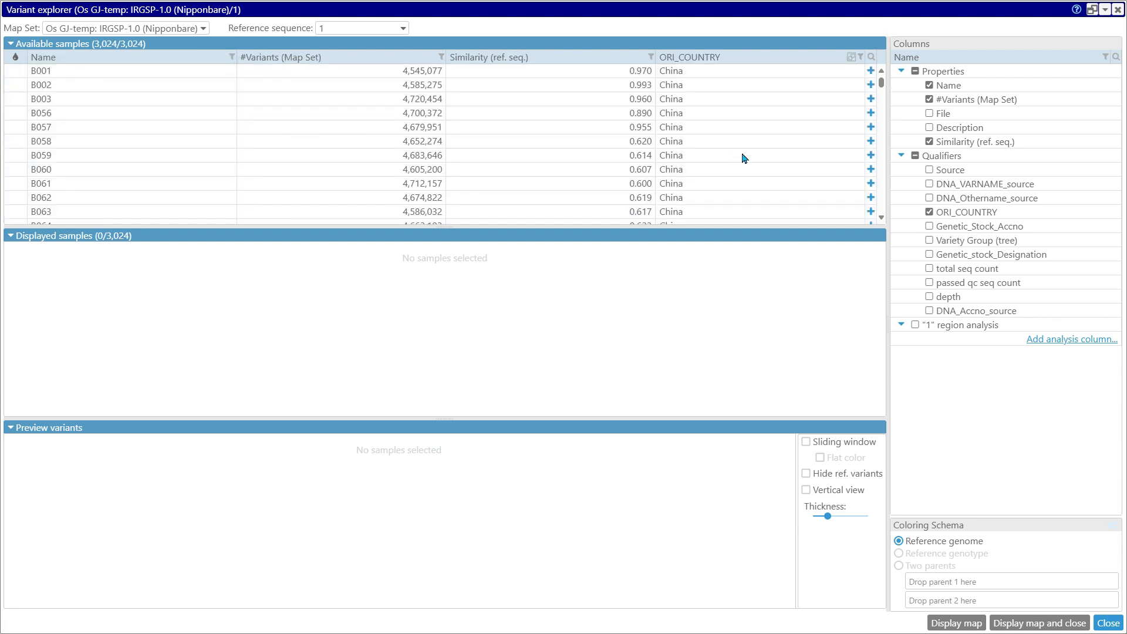
# Sort the available samples by ascending similarity and add the four least similar ones to the displayed samples.
pyautogui.click(498, 61)
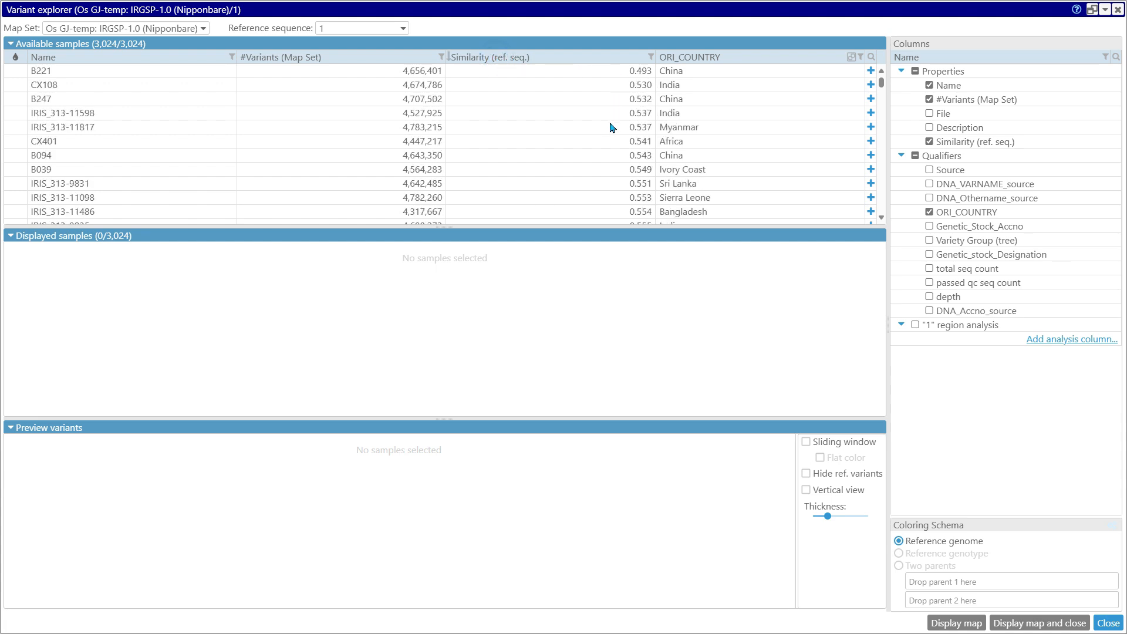
pyautogui.moveTo(611, 69); pyautogui.dragTo(608, 115)
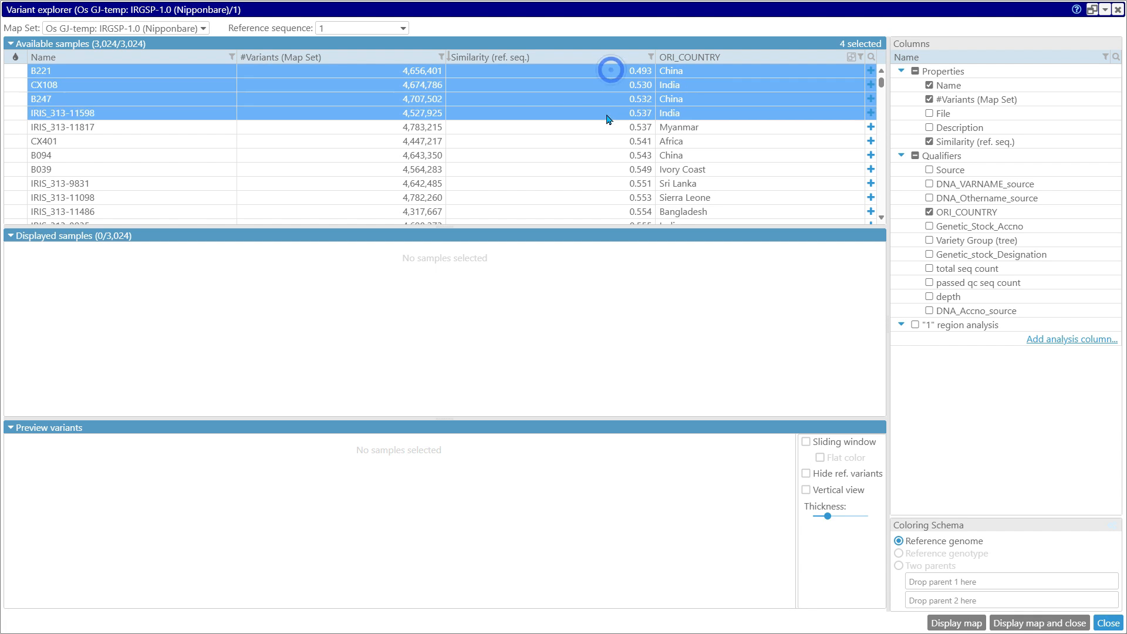
pyautogui.click(872, 87)
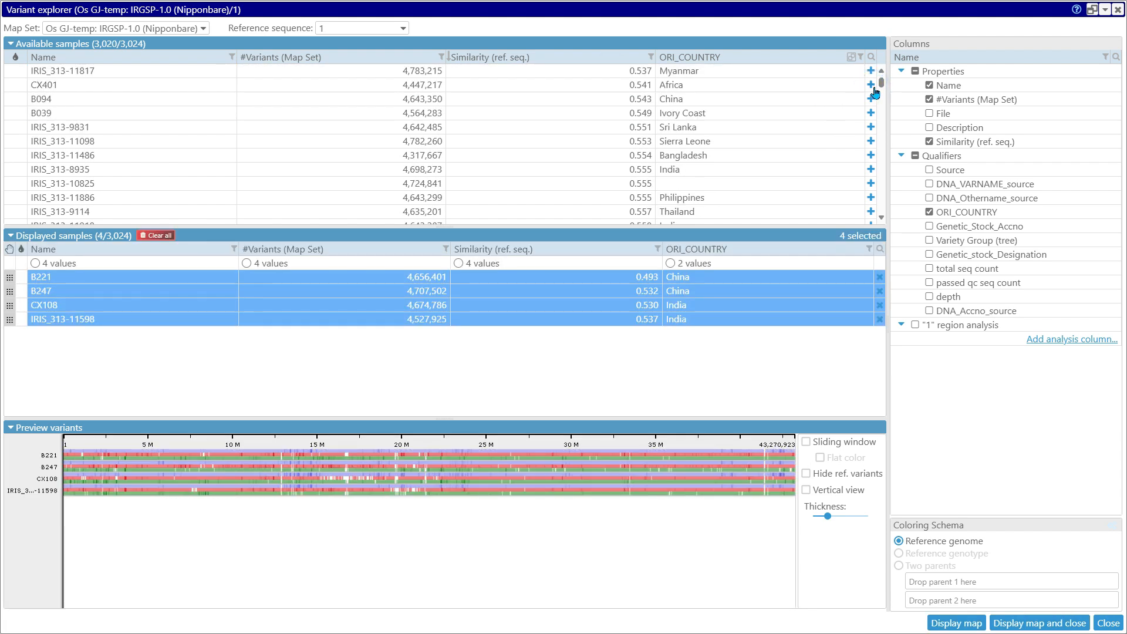
# Add the three samples most similar to the reference, CX140, IRIS_313-10642 and IRIS_313-11654, to the displayed samples.
pyautogui.click(841, 129)
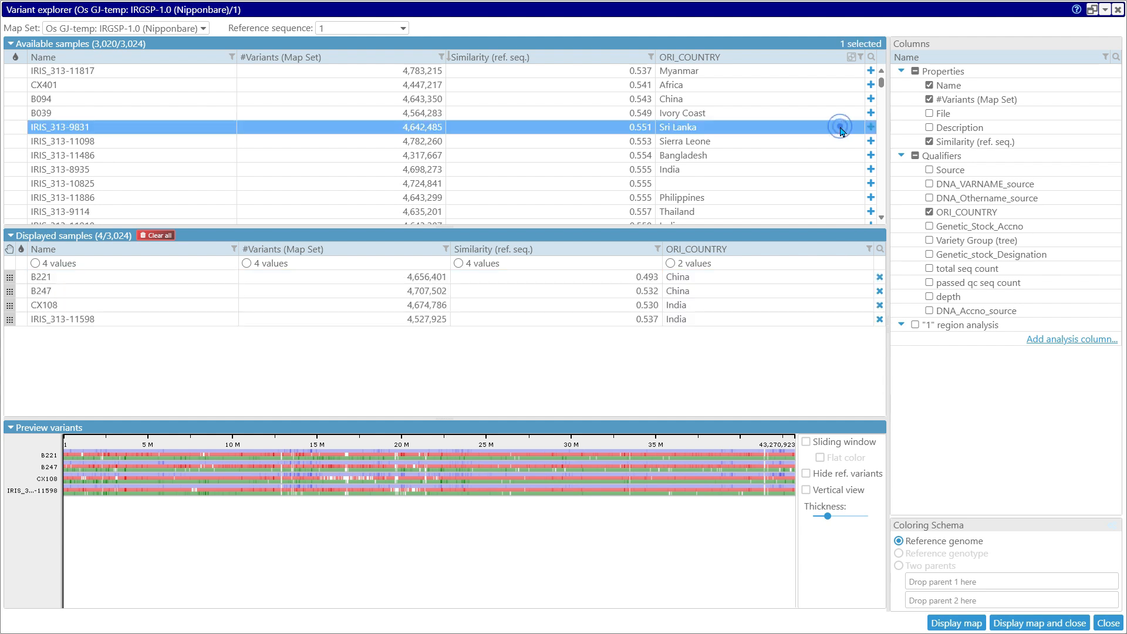
pyautogui.press('End')
pyautogui.moveTo(825, 189); pyautogui.dragTo(826, 216)
pyautogui.click(871, 217)
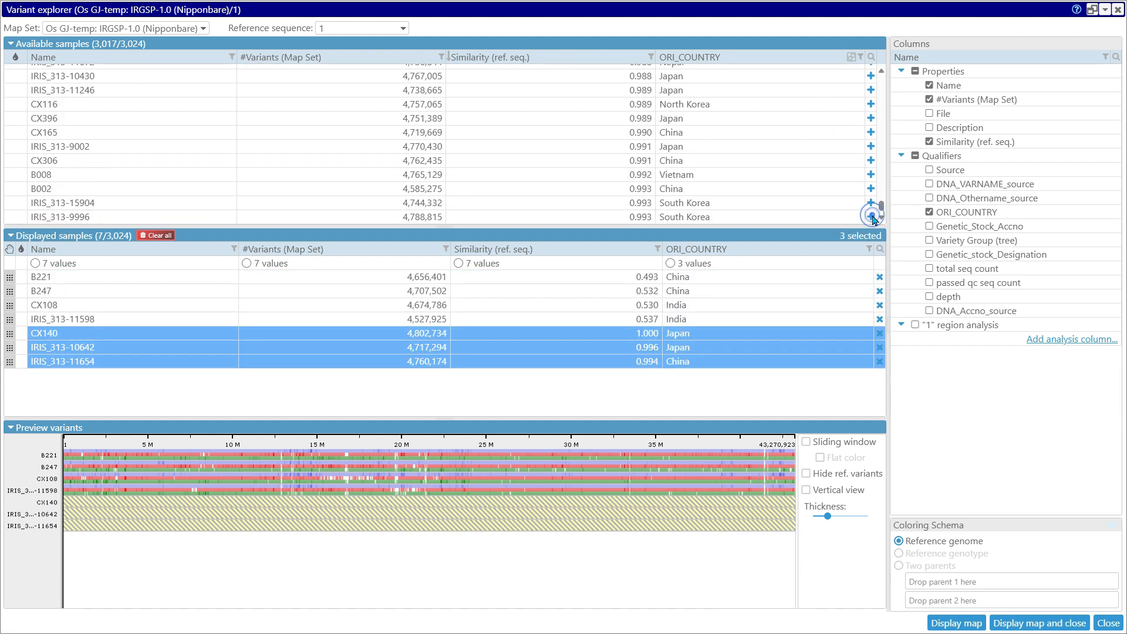
# Thicken the sample rows in the variant preview and sort the displayed samples by descending similarity.
pyautogui.click(576, 347)
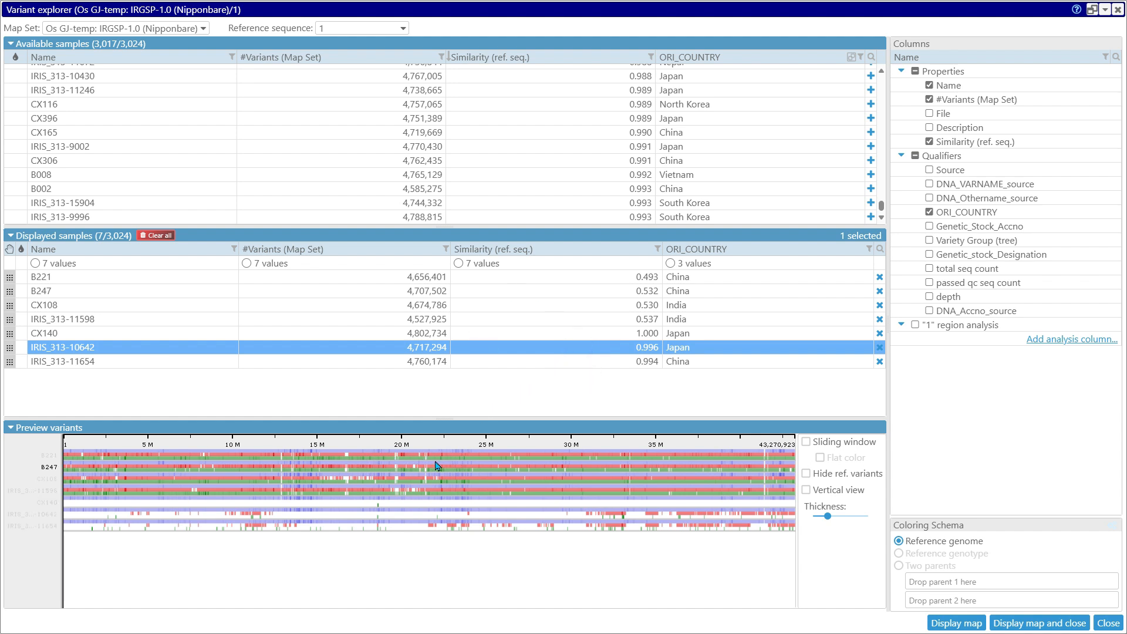
pyautogui.moveTo(827, 518)
pyautogui.moveTo(827, 517); pyautogui.dragTo(840, 517)
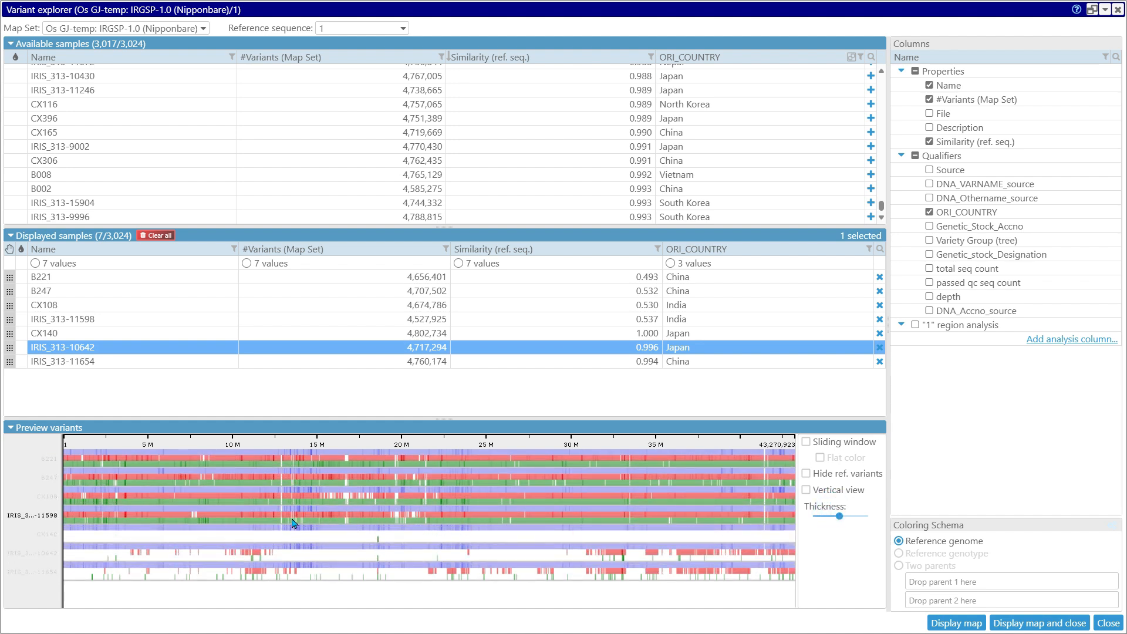
pyautogui.click(469, 250)
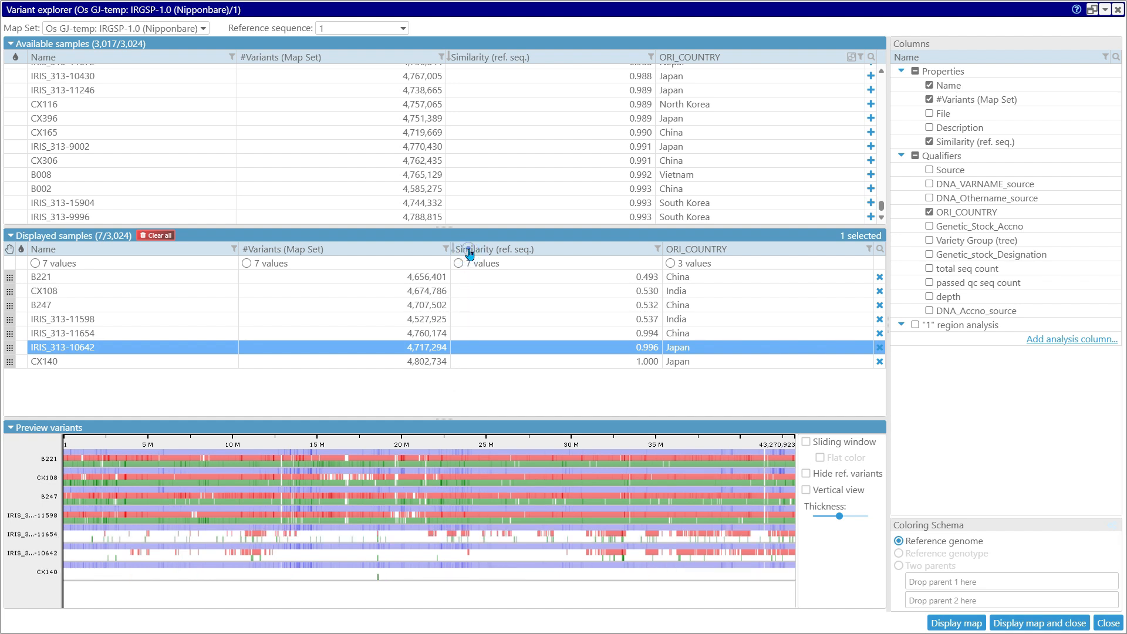
pyautogui.click(469, 250)
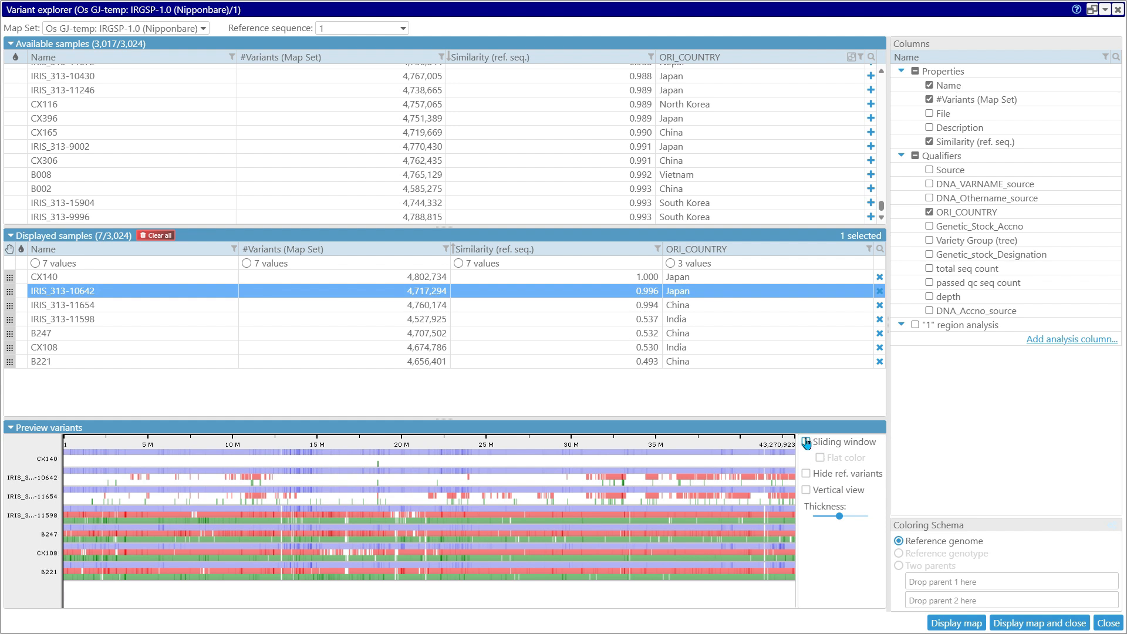
# Preview the variants as a sliding window at maximum thickness and color the displayed samples by ORI_COUNTRY.
pyautogui.click(806, 443)
pyautogui.moveTo(839, 516); pyautogui.dragTo(869, 517)
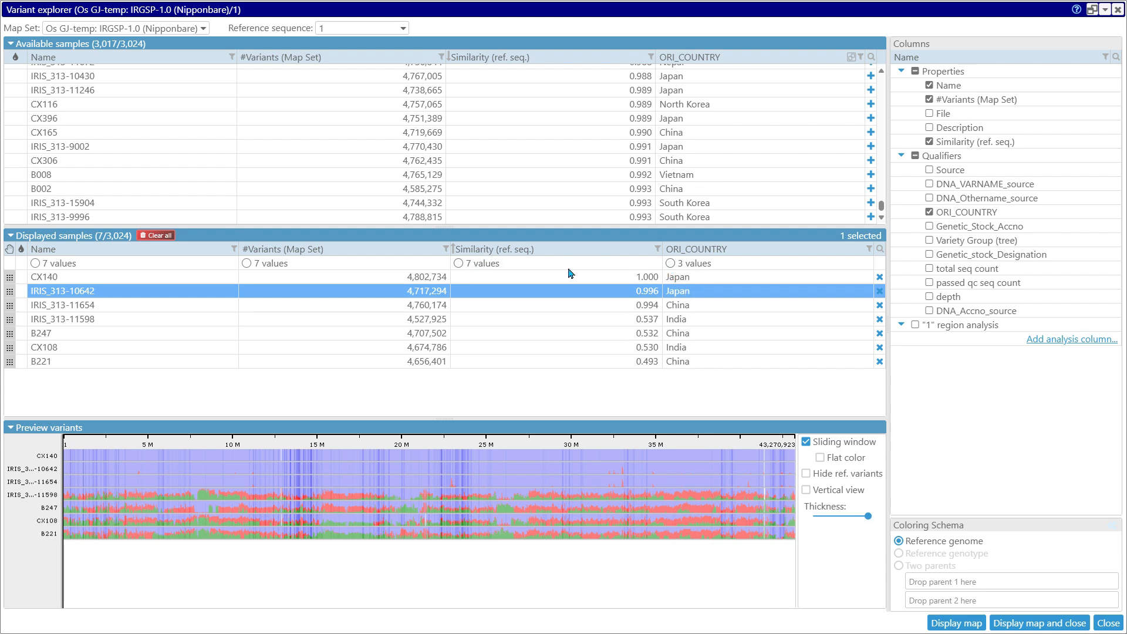
pyautogui.click(670, 264)
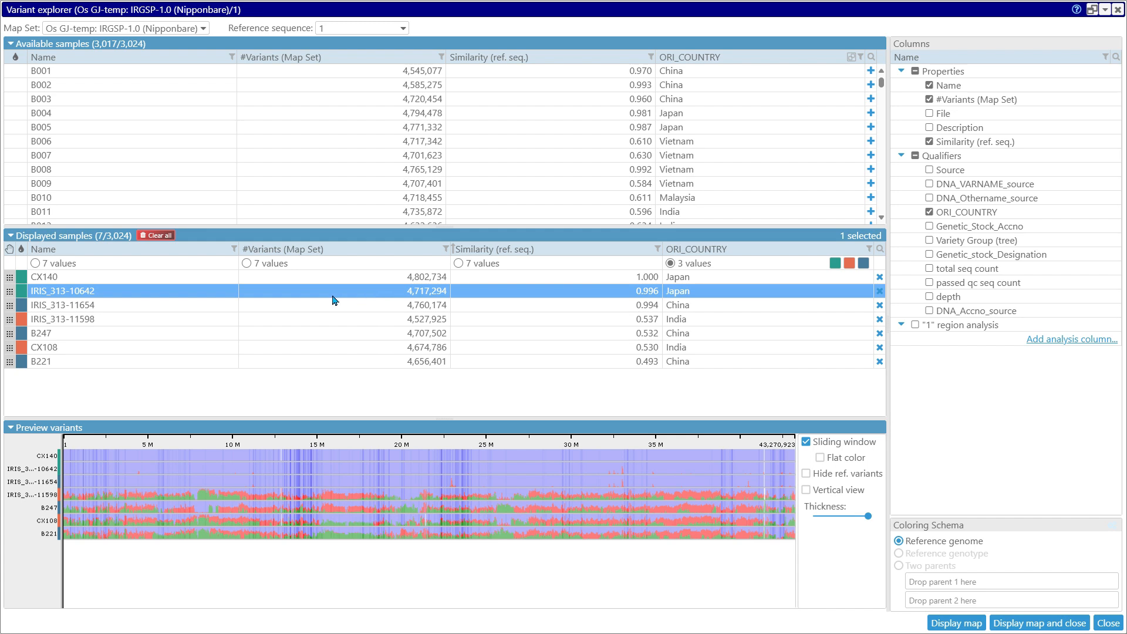
# Color the variants by two parents, with IRIS_313-10642 as parent 1 and CX108 as parent 2.
pyautogui.rightClick(421, 296)
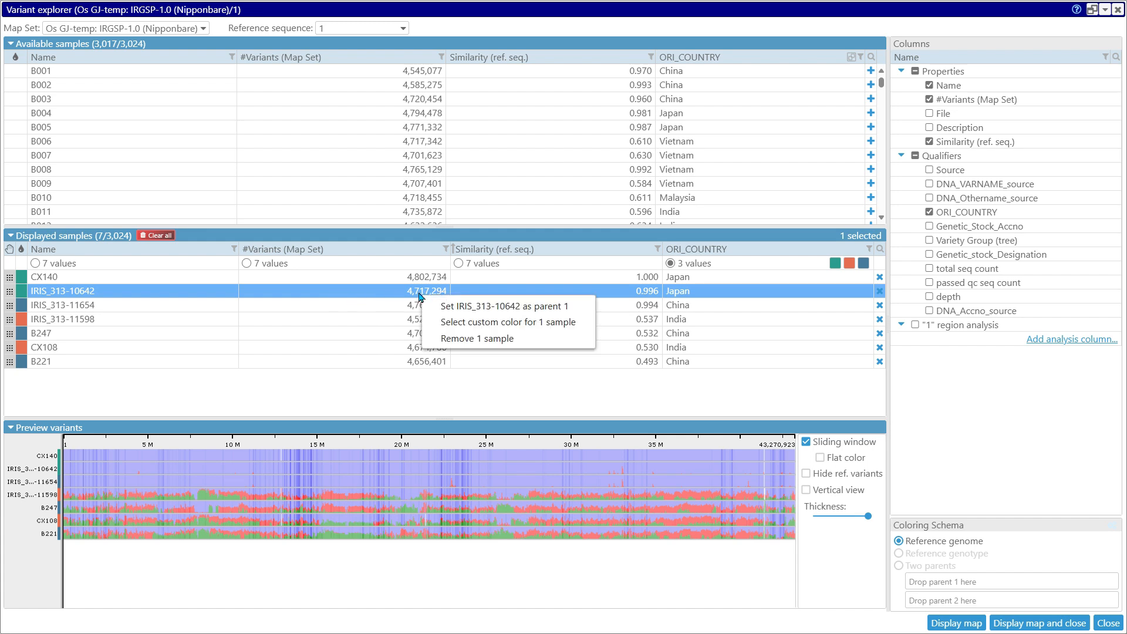
pyautogui.click(475, 308)
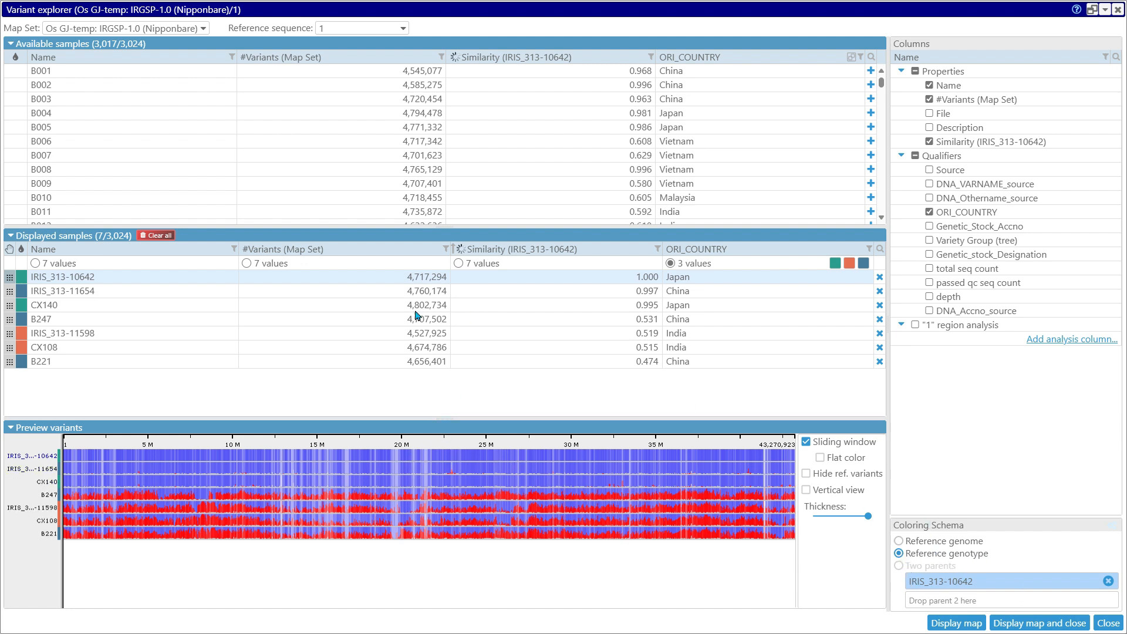
pyautogui.moveTo(11, 346); pyautogui.dragTo(953, 602)
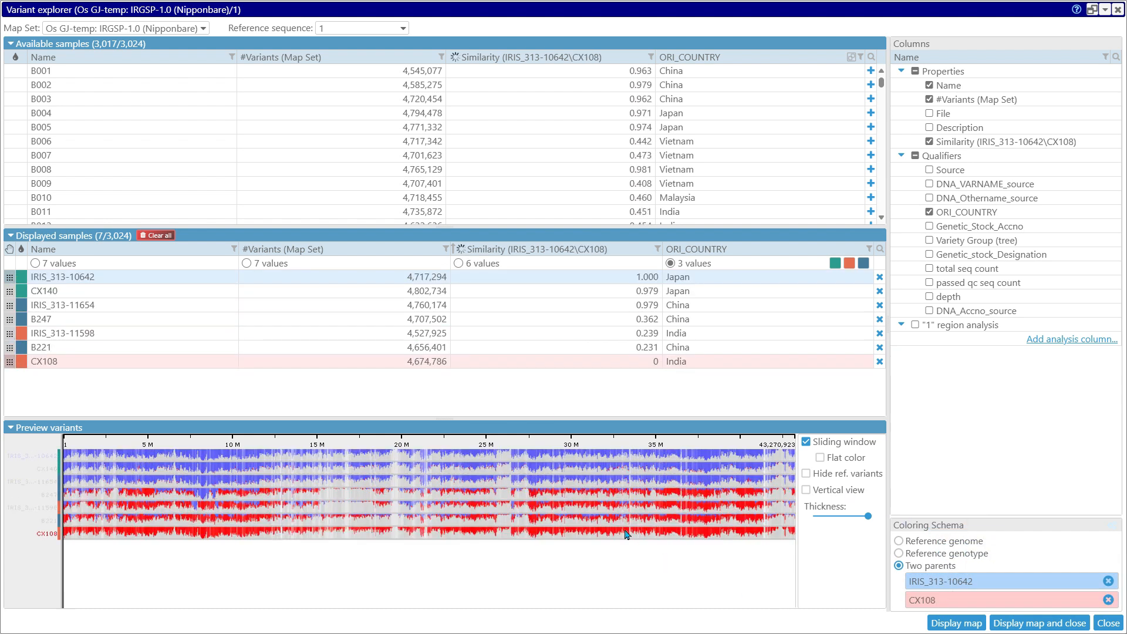
# Inspect the preview around 33 M and display the samples' variants on the map, closing the variant explorer.
pyautogui.scroll(10, 624, 531)
pyautogui.scroll(15, 624, 531)
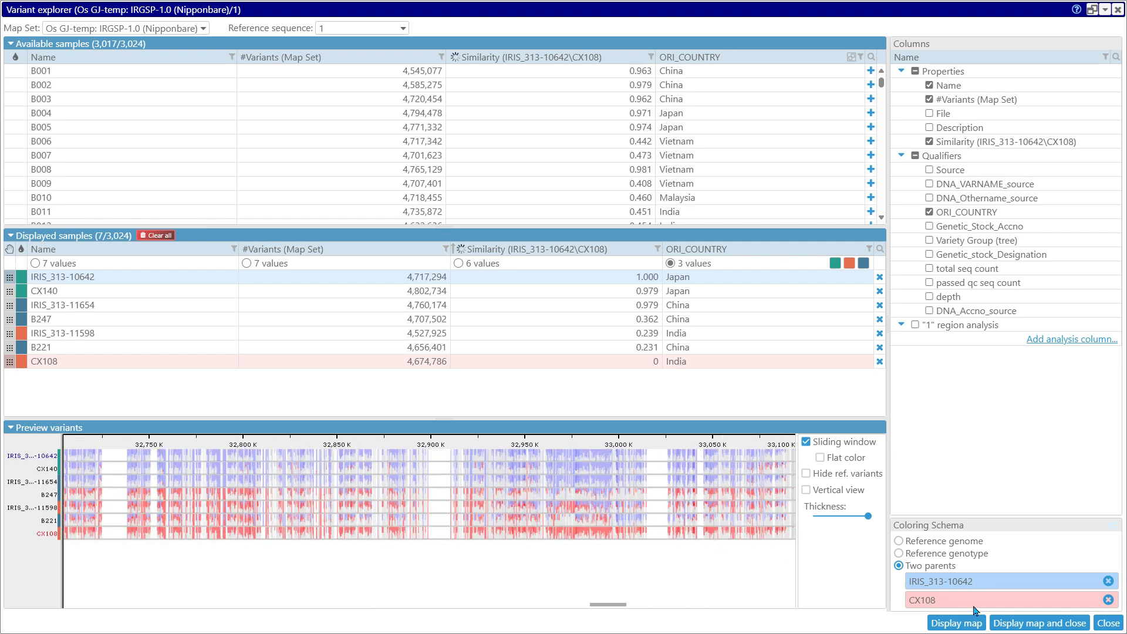
pyautogui.click(1025, 625)
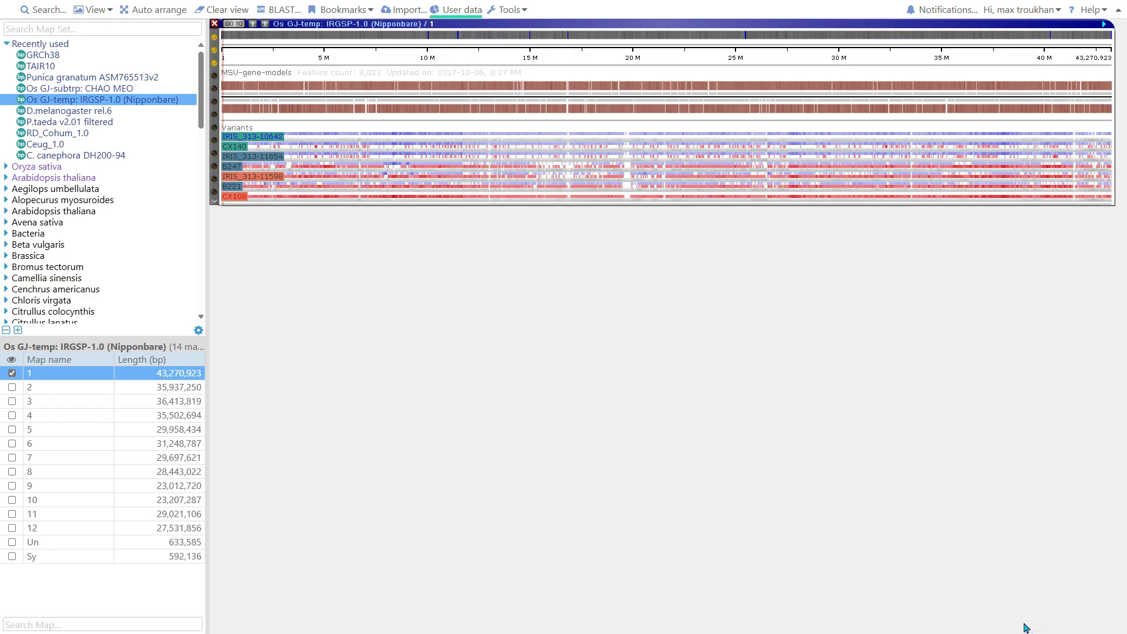
# Examine the variants within gene LOC_Os01g26320 and open the local variants for IRIS_313-11598 at 14,925,759 bp.
pyautogui.click(533, 172)
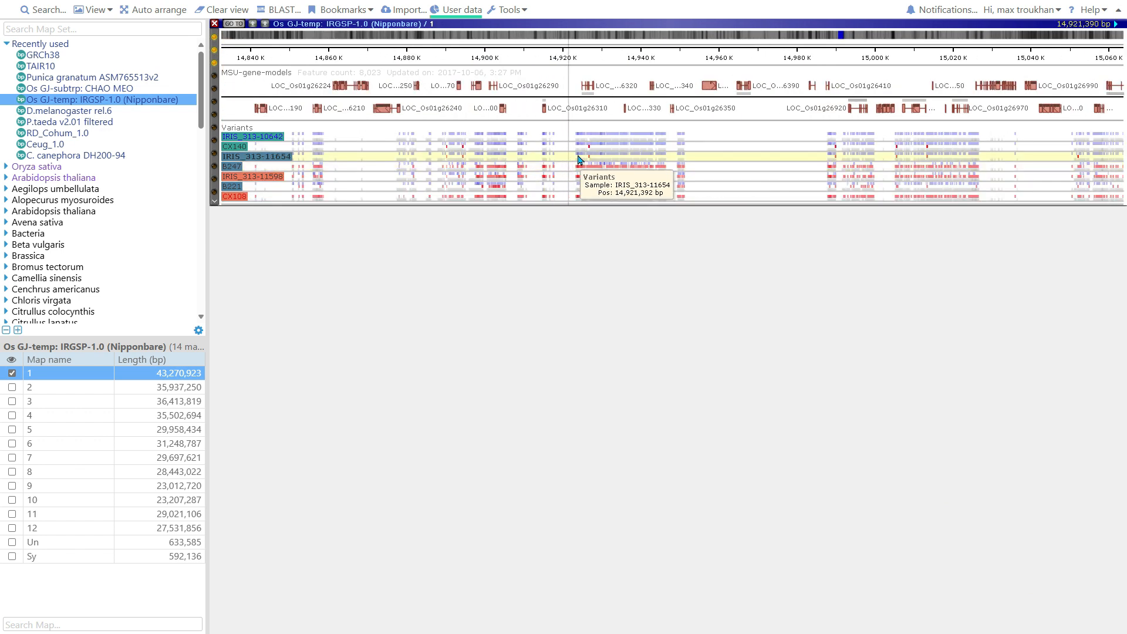
pyautogui.moveTo(580, 156); pyautogui.dragTo(596, 156)
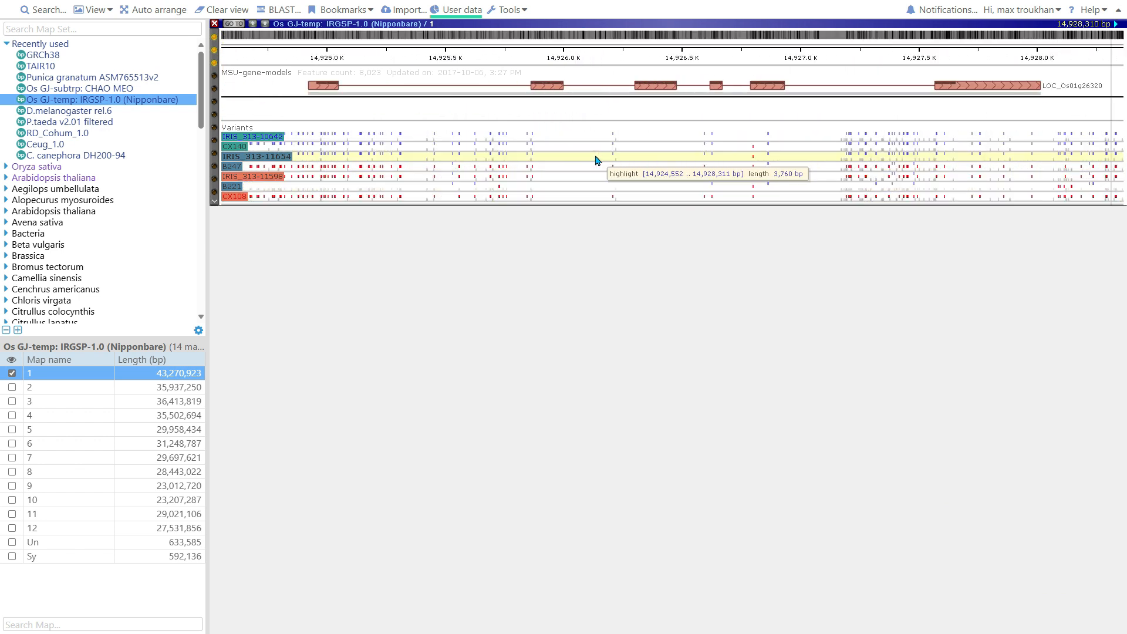
pyautogui.scroll(6, 511, 181)
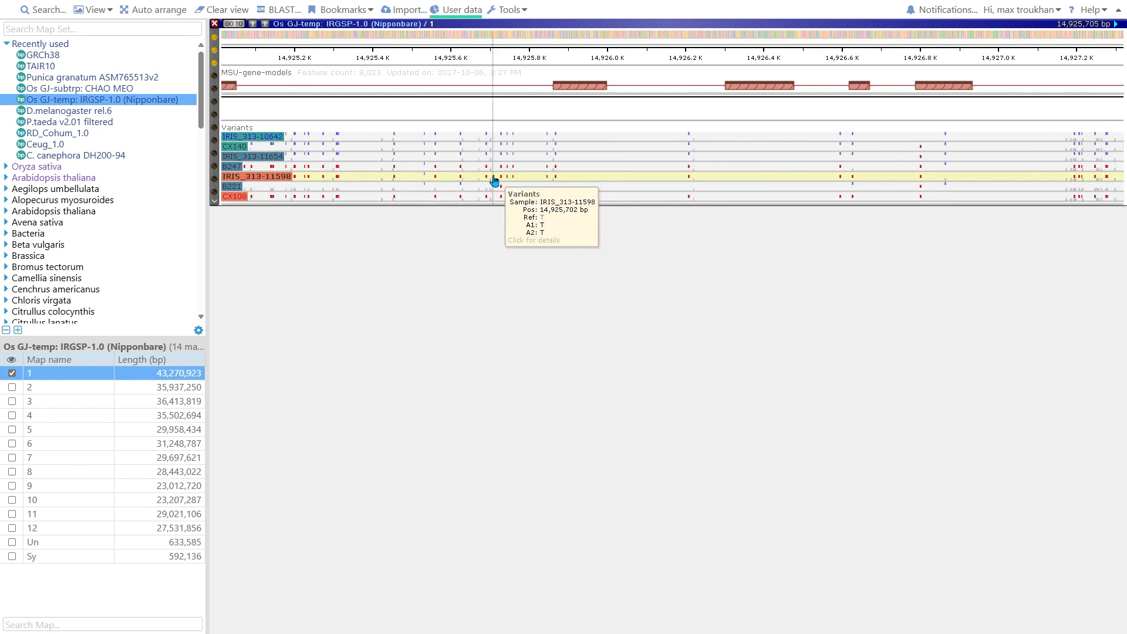
pyautogui.scroll(-4, 470, 187)
pyautogui.scroll(-4, 627, 185)
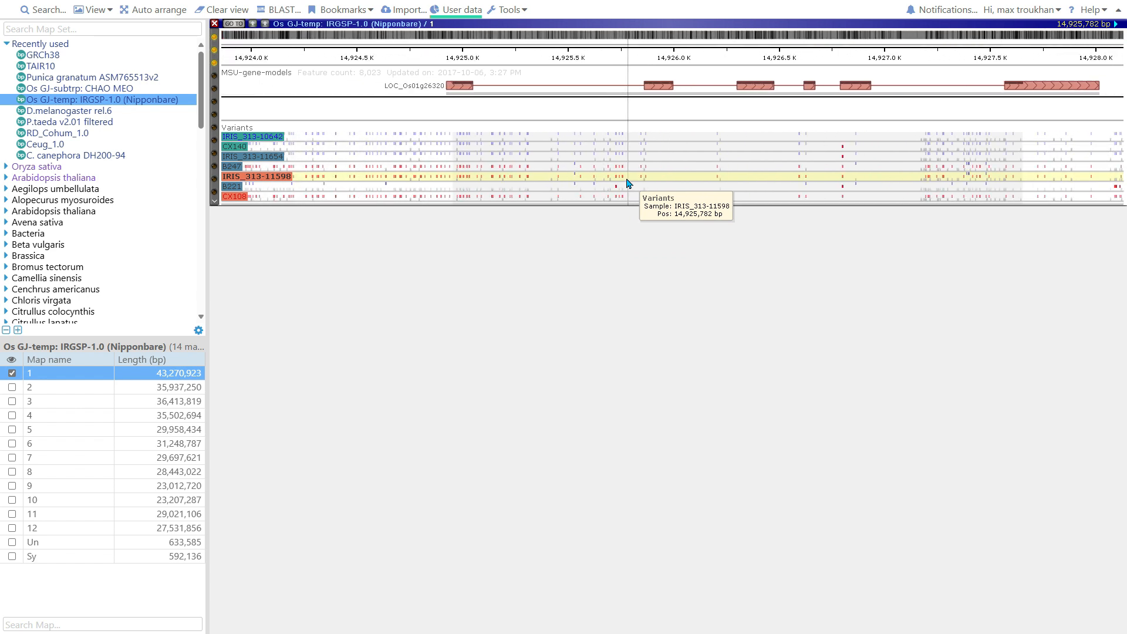
pyautogui.scroll(2, 627, 183)
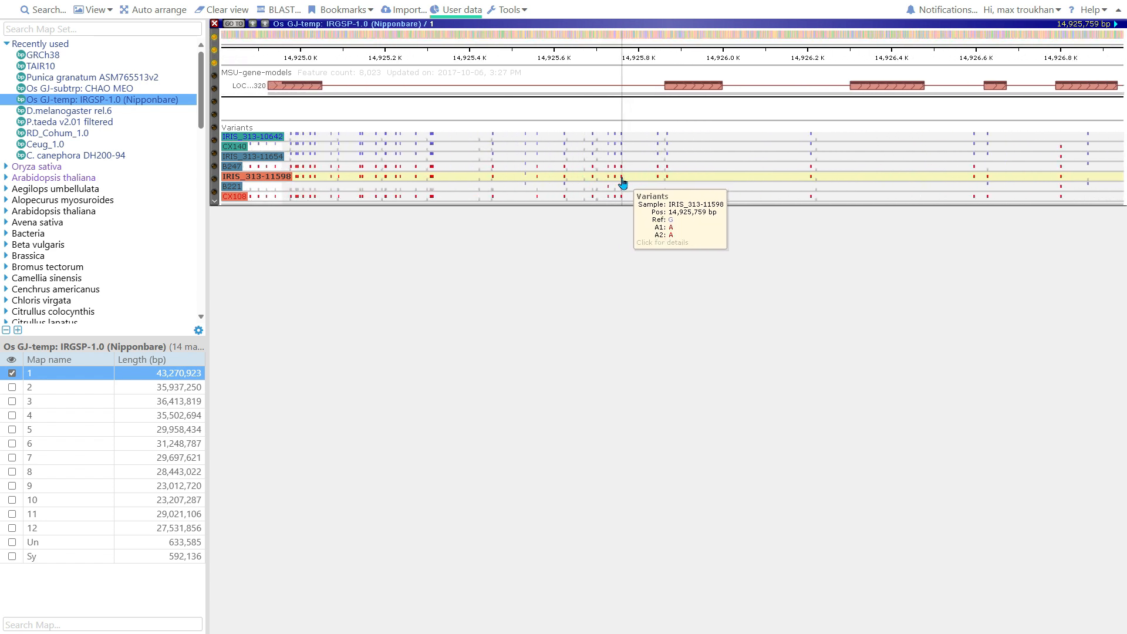
pyautogui.click(623, 184)
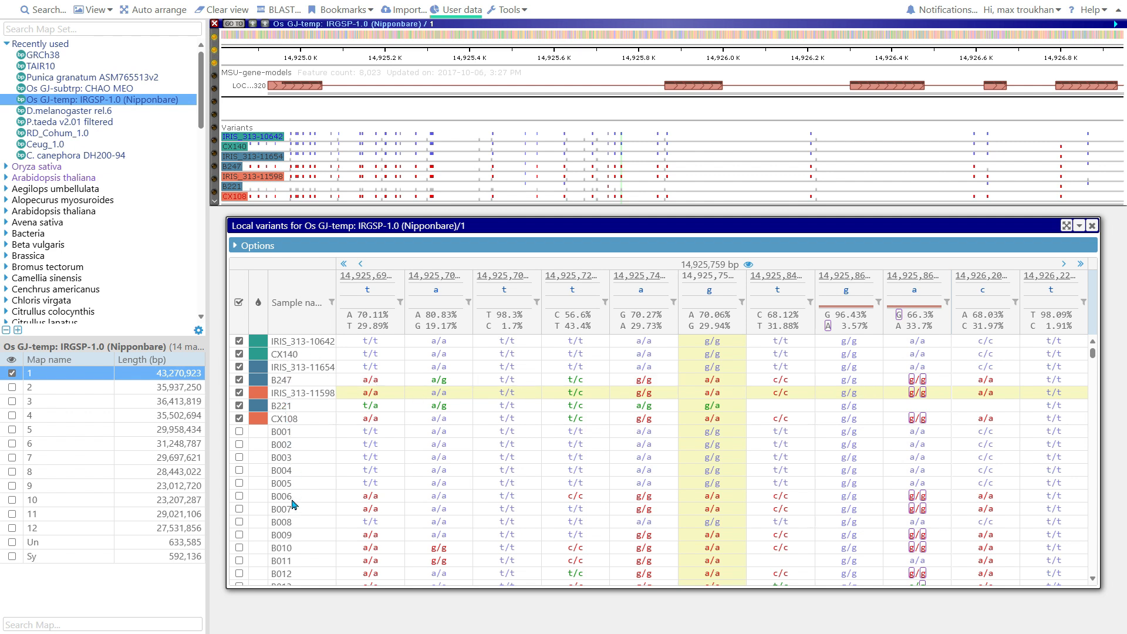
# Show relative positions in the local variants table, and add the ORI_COUNTRY column and group the samples by it.
pyautogui.click(237, 246)
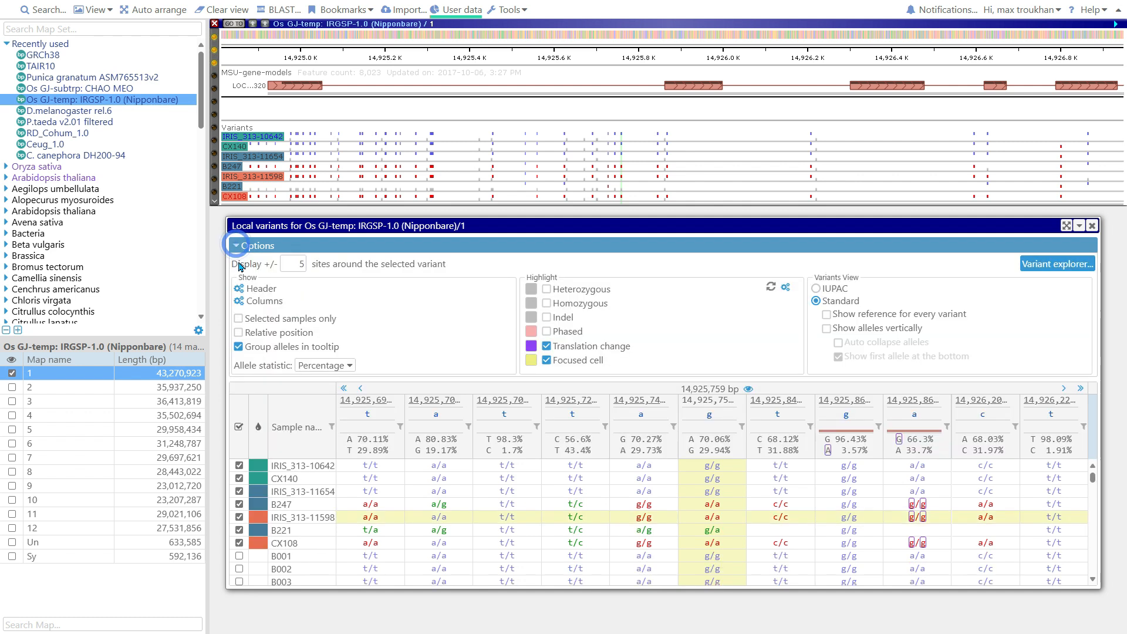
pyautogui.click(239, 303)
pyautogui.click(230, 433)
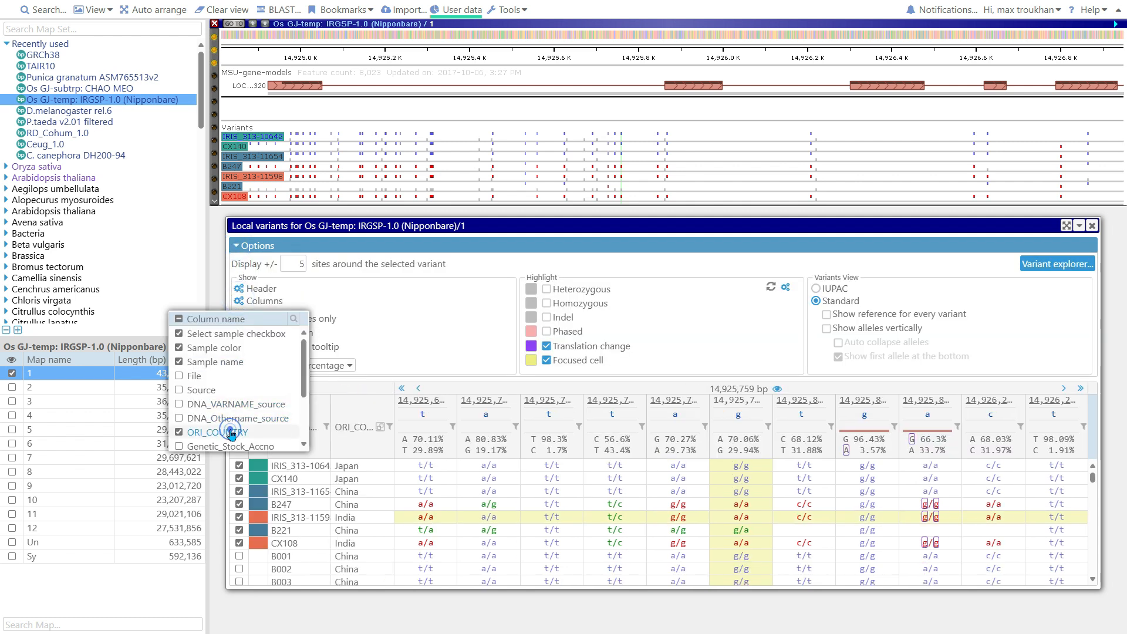
pyautogui.click(390, 380)
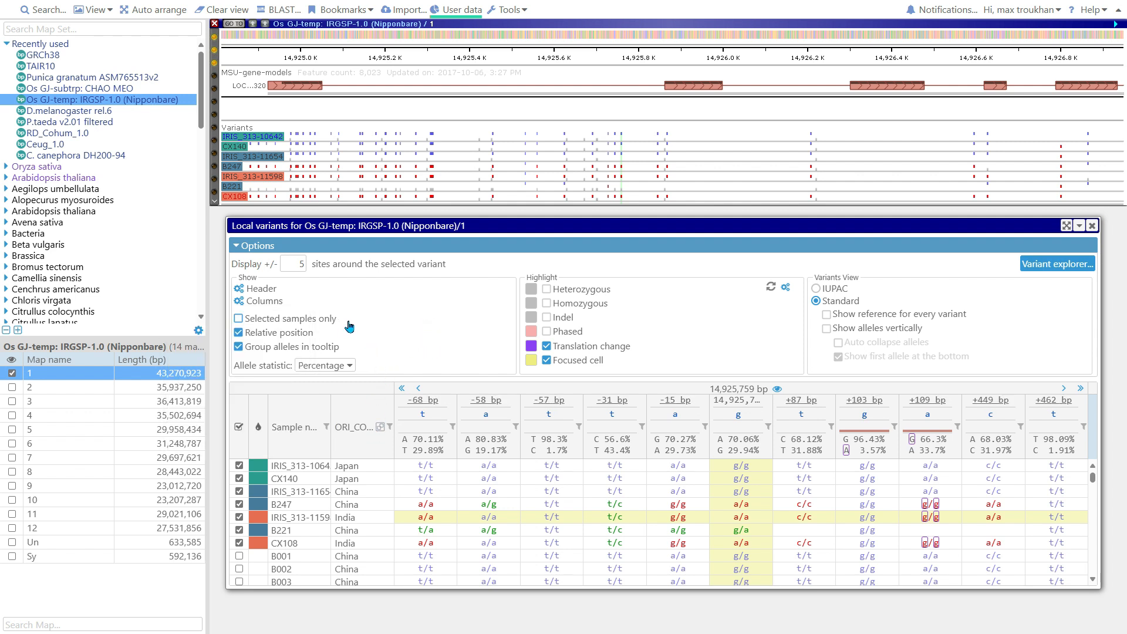
pyautogui.click(381, 428)
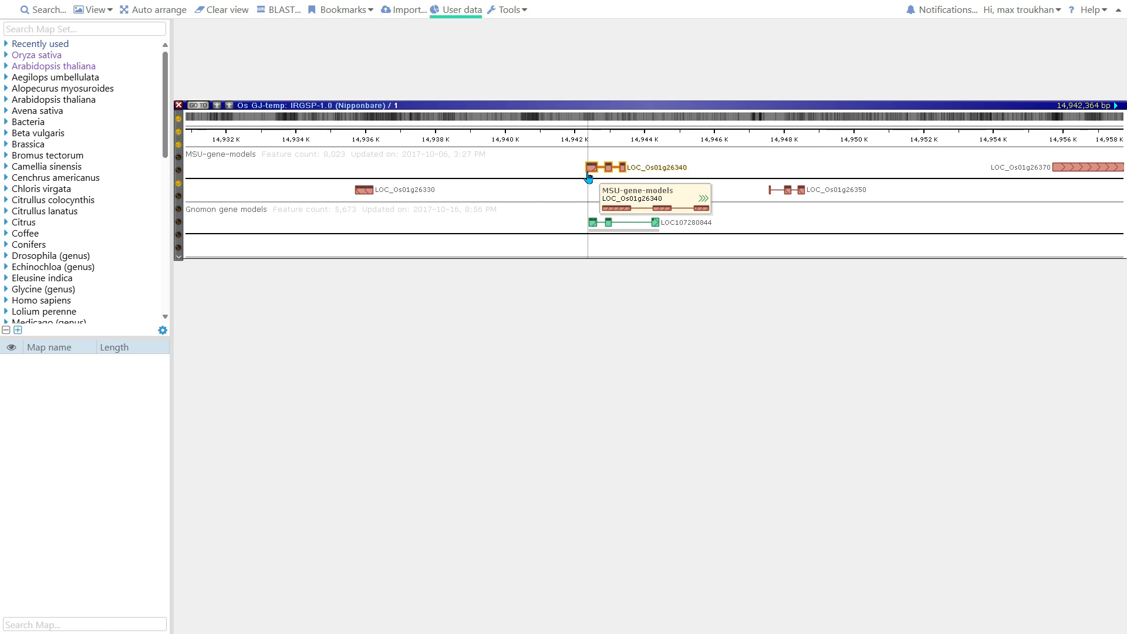
# Start a variant analysis of the region around gene LOC_Os01g26340, from 14,942,179 to 14,943,816 bp on Nipponbare map 1.
pyautogui.moveTo(581, 173); pyautogui.dragTo(640, 174)
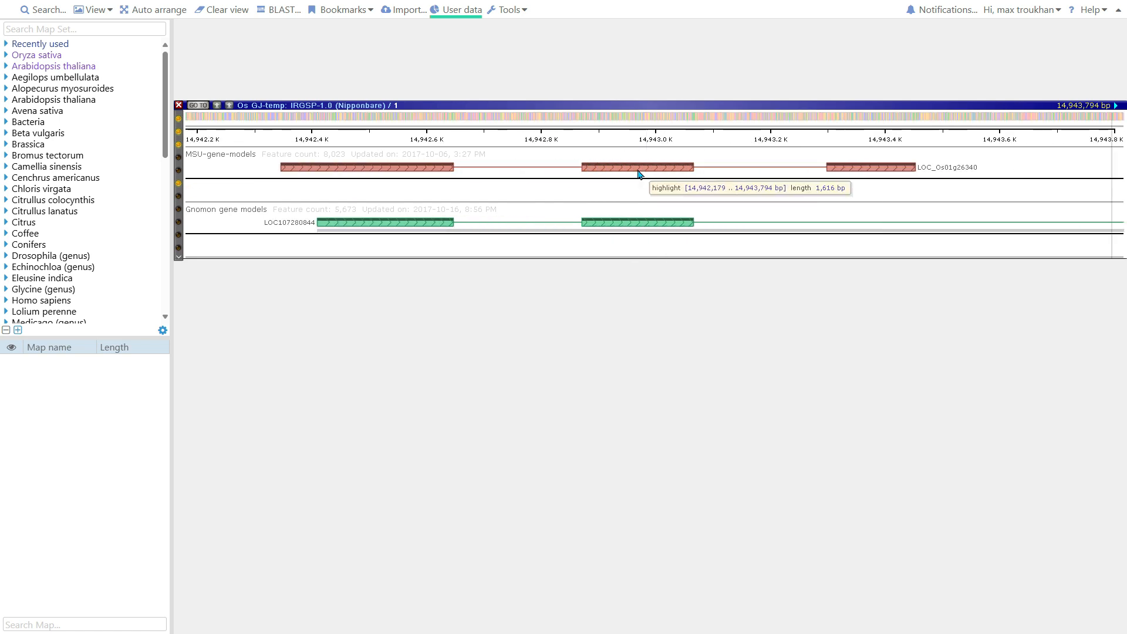
pyautogui.rightClick(627, 195)
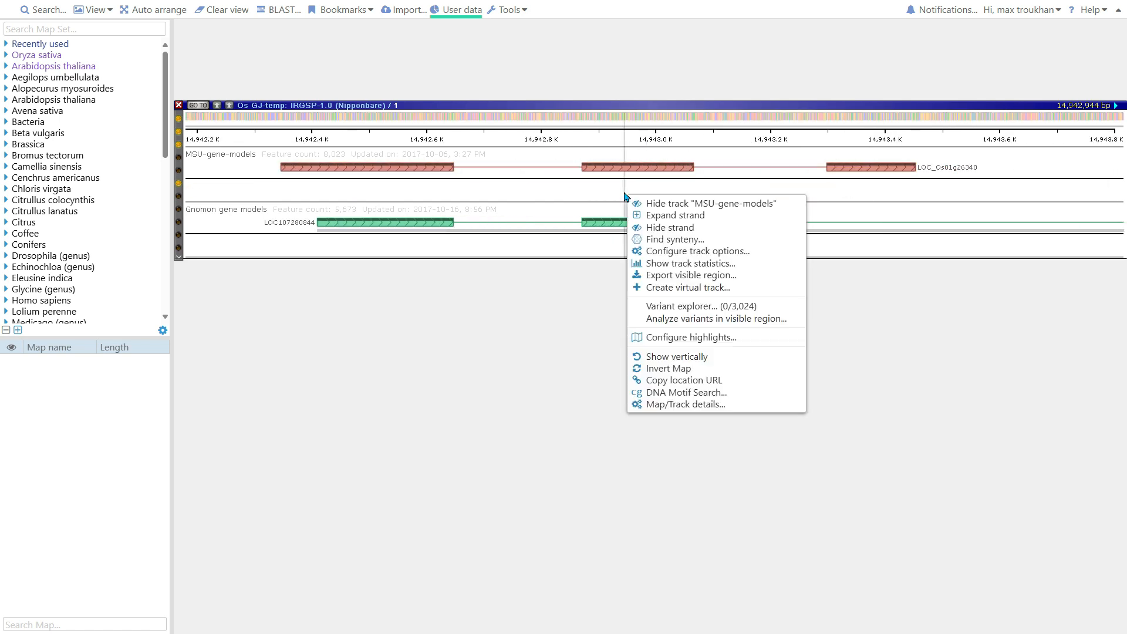
pyautogui.click(634, 319)
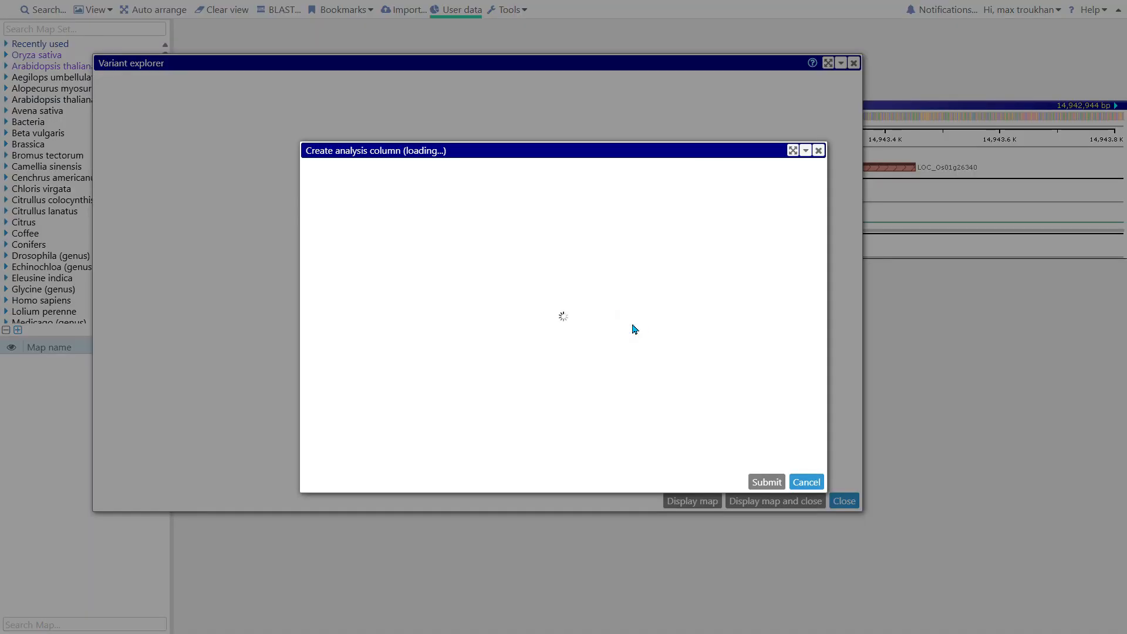
# Set the new analysis column to process variants in CDS (Translation changes only).
pyautogui.moveTo(594, 150); pyautogui.dragTo(585, 262)
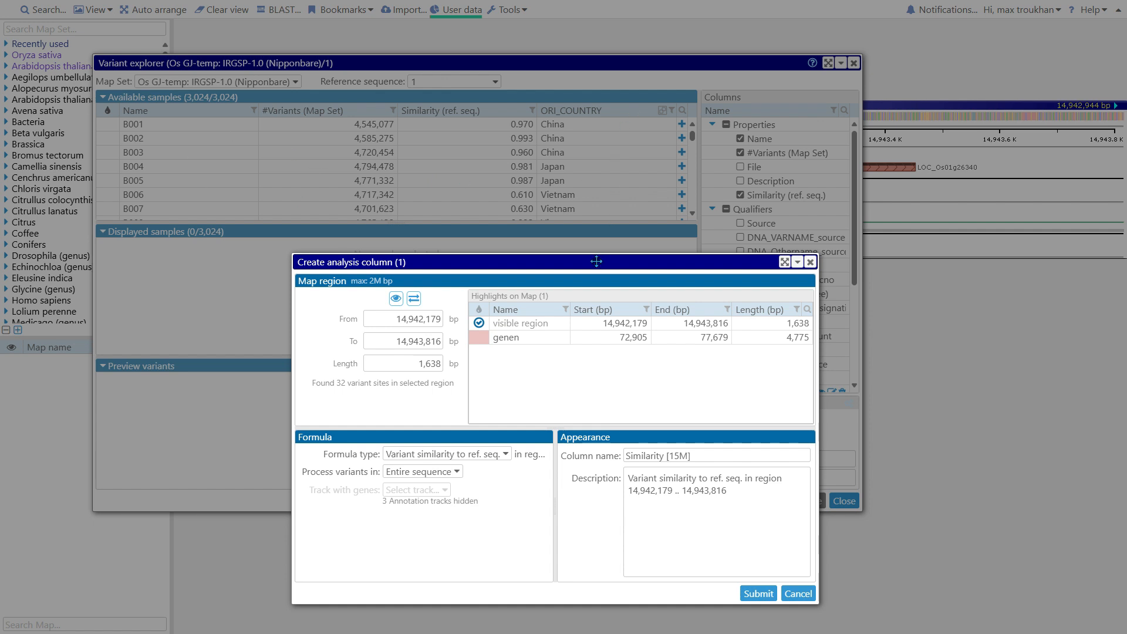
pyautogui.moveTo(596, 258); pyautogui.dragTo(591, 157)
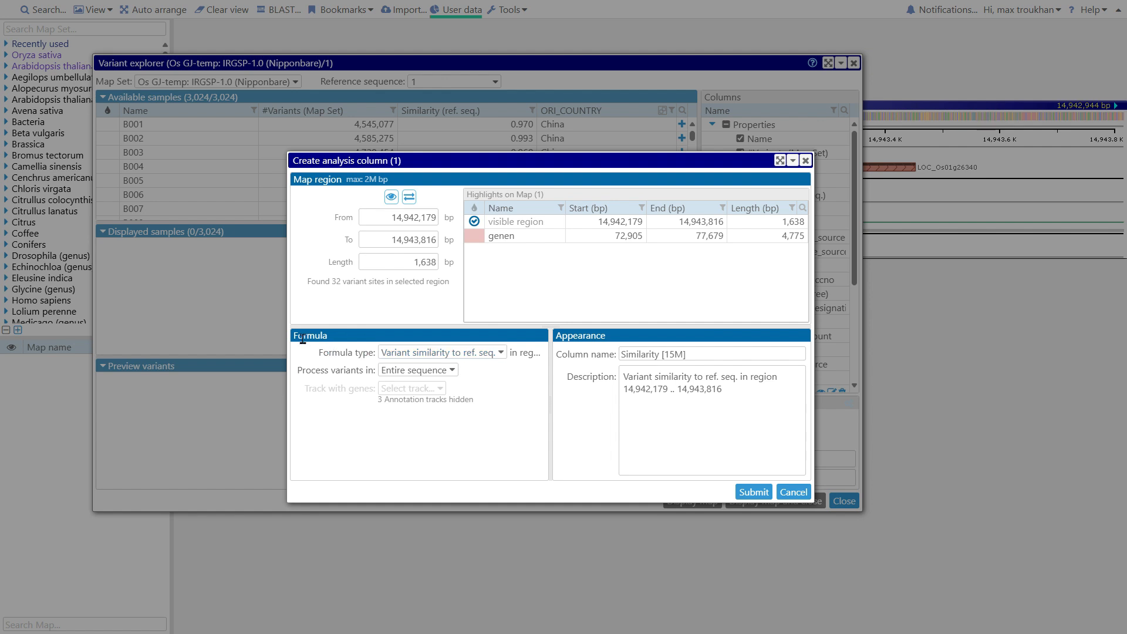
pyautogui.click(394, 371)
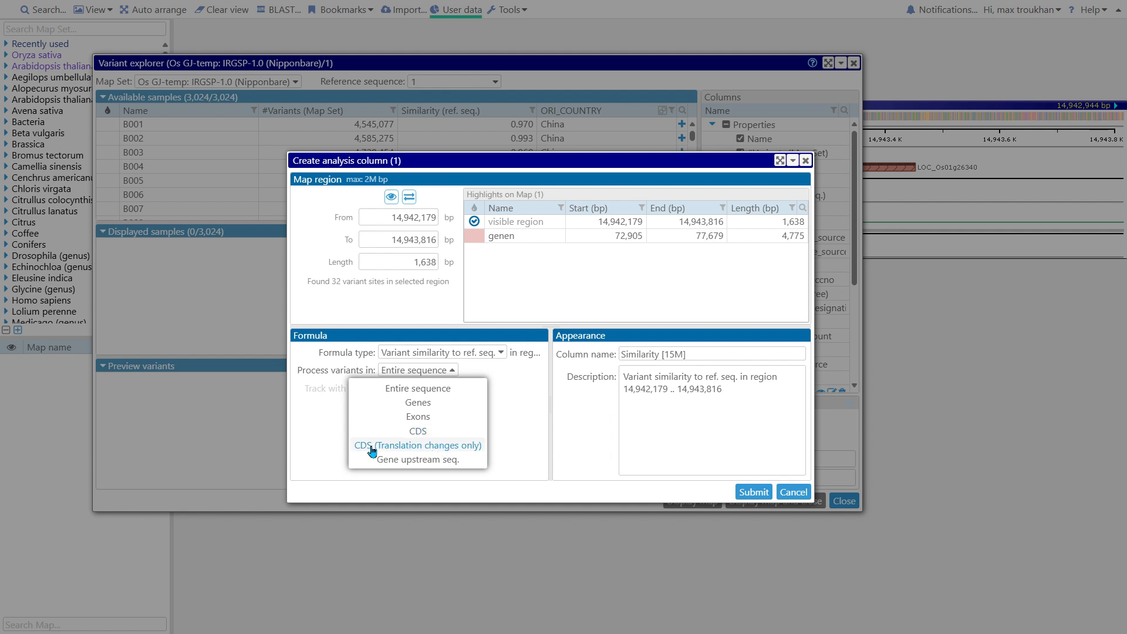
pyautogui.click(468, 446)
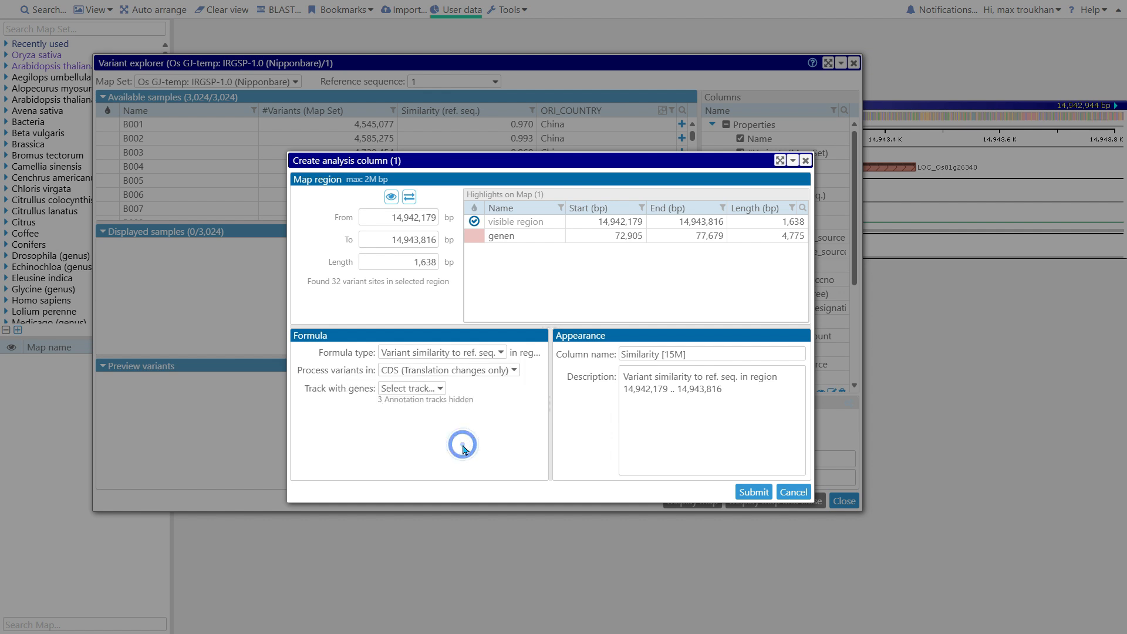
# Use the MSU gene models track for the analysis column, name it "Similarity [15M] tr" and create it.
pyautogui.click(443, 392)
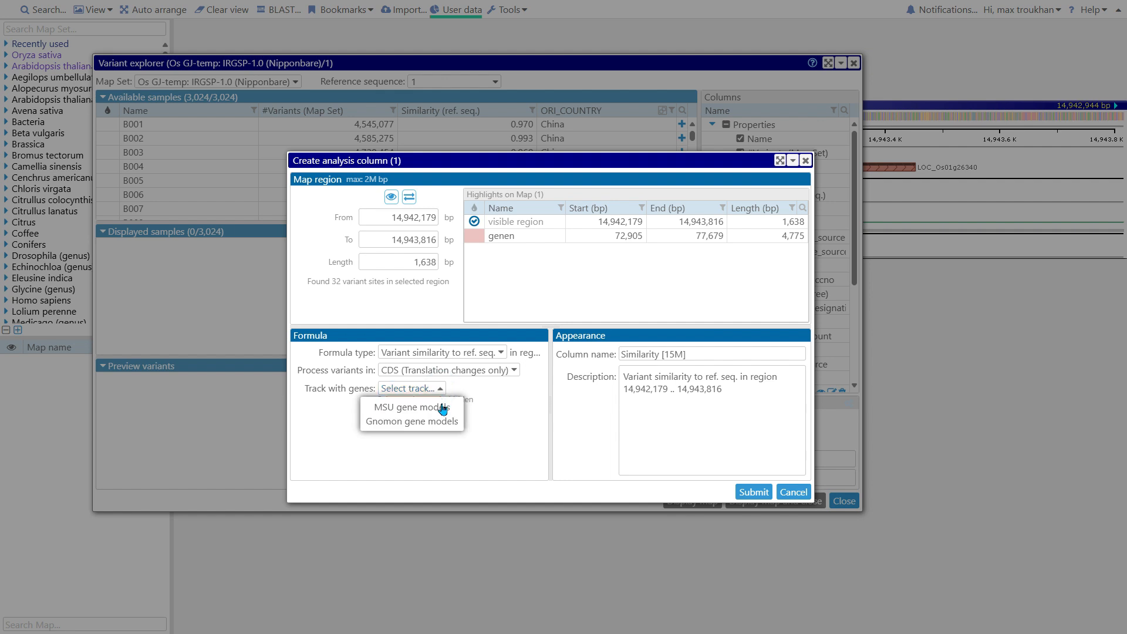
pyautogui.click(443, 409)
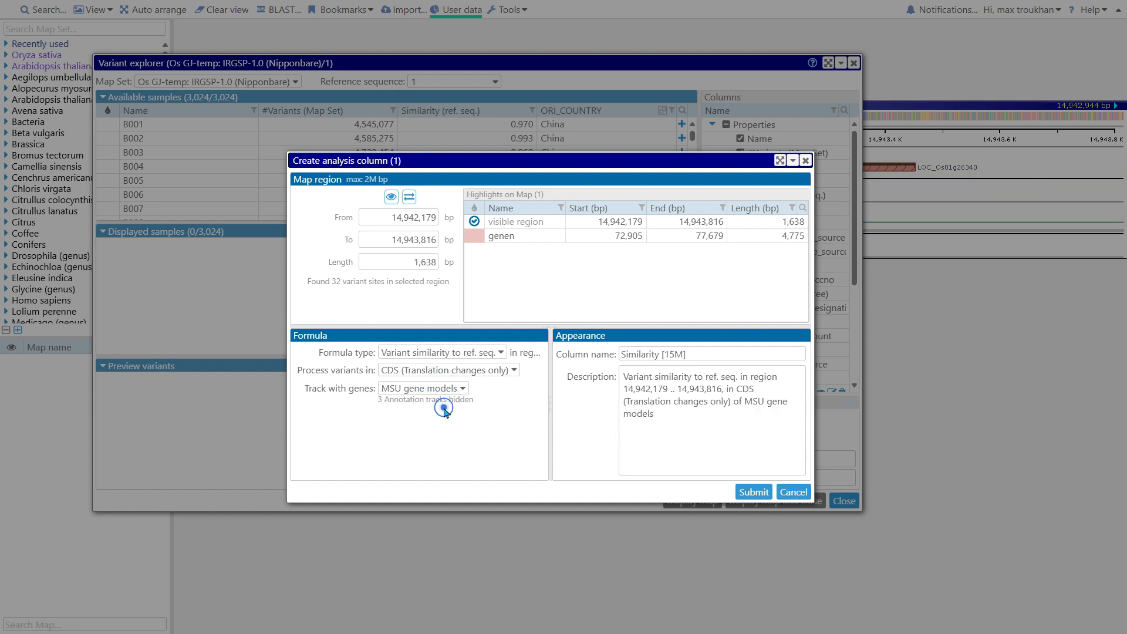
pyautogui.click(726, 355)
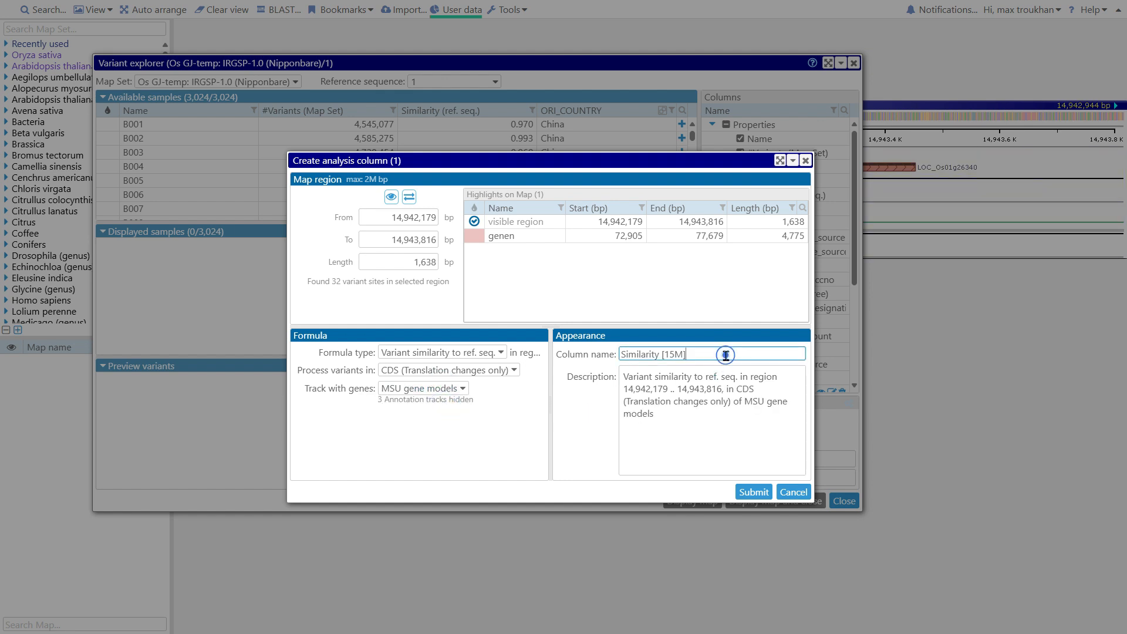
pyautogui.write('tr')
pyautogui.click(751, 492)
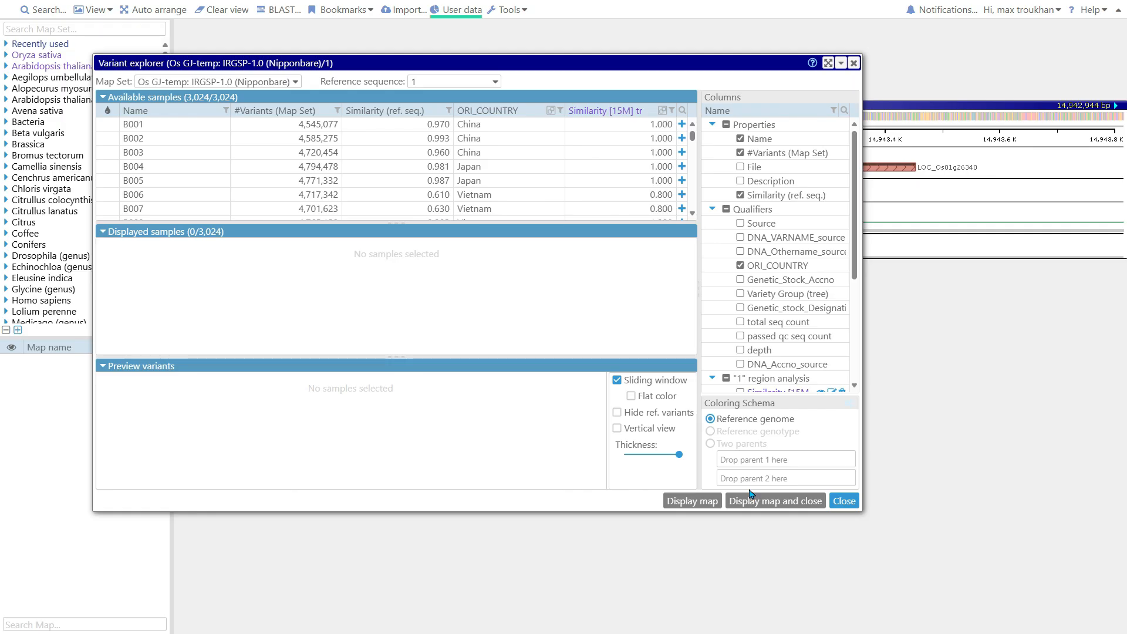
# Sort the available samples by ascending Similarity [15M] tr and display IRIS_313-8880 and IRIS_313-10539 on the map.
pyautogui.click(583, 116)
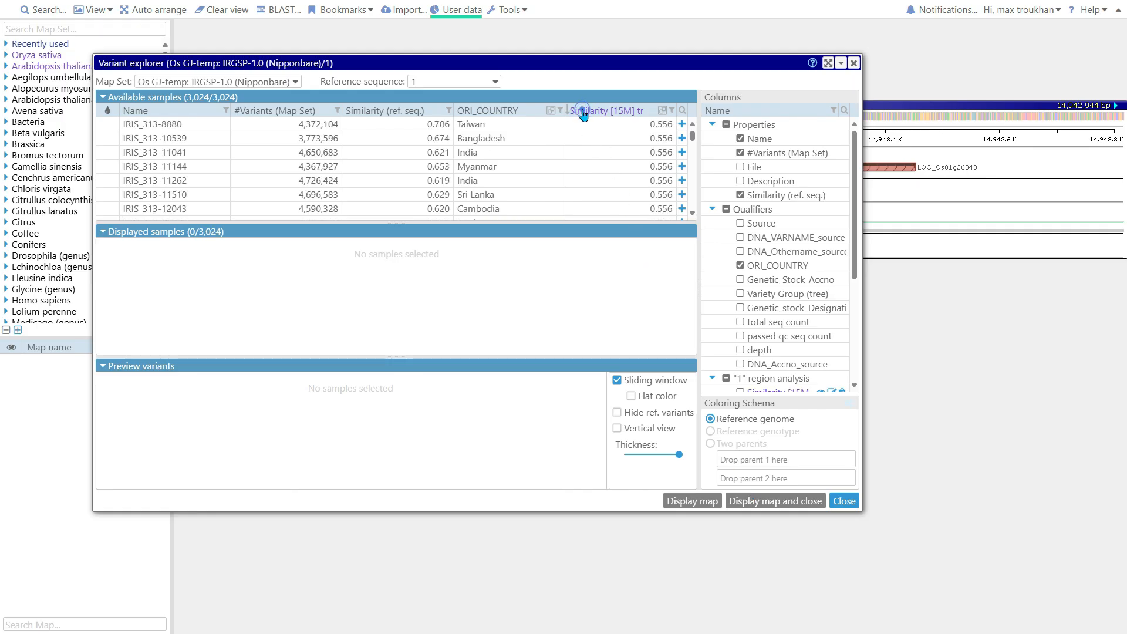
pyautogui.click(611, 127)
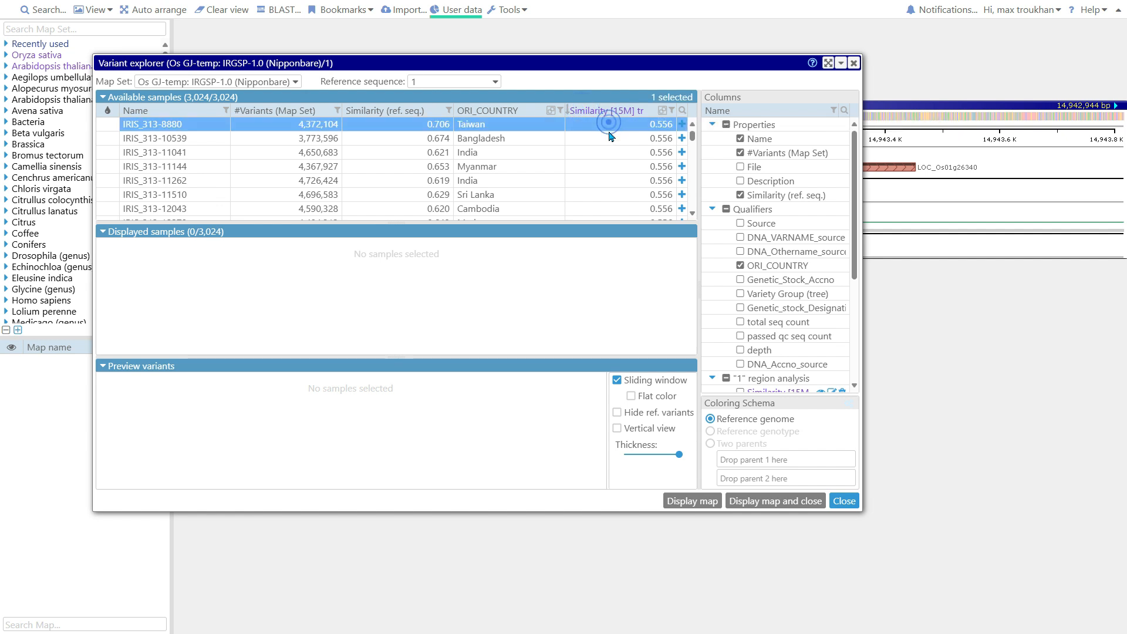
pyautogui.keyDown('shift'); pyautogui.click(611, 141); pyautogui.keyUp('shift')
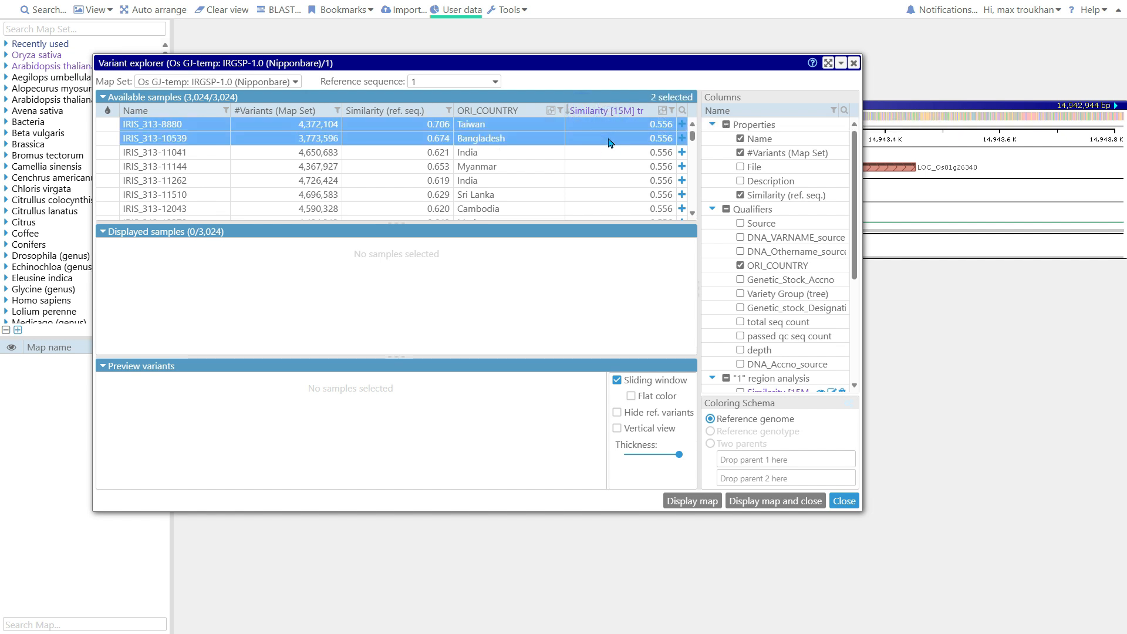
pyautogui.click(682, 124)
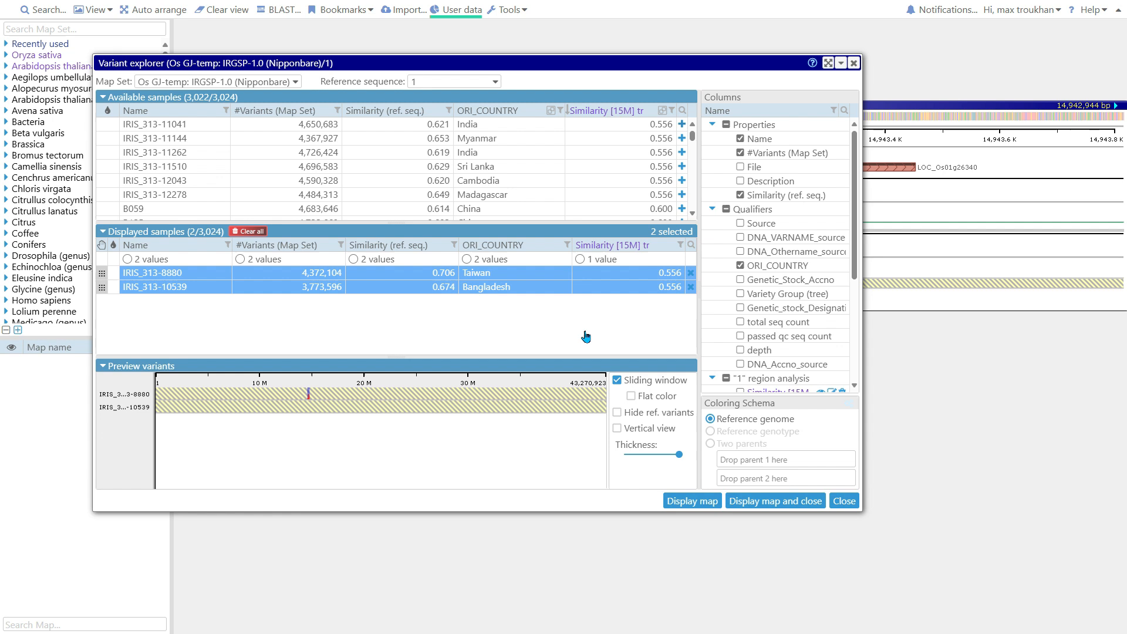
pyautogui.click(795, 502)
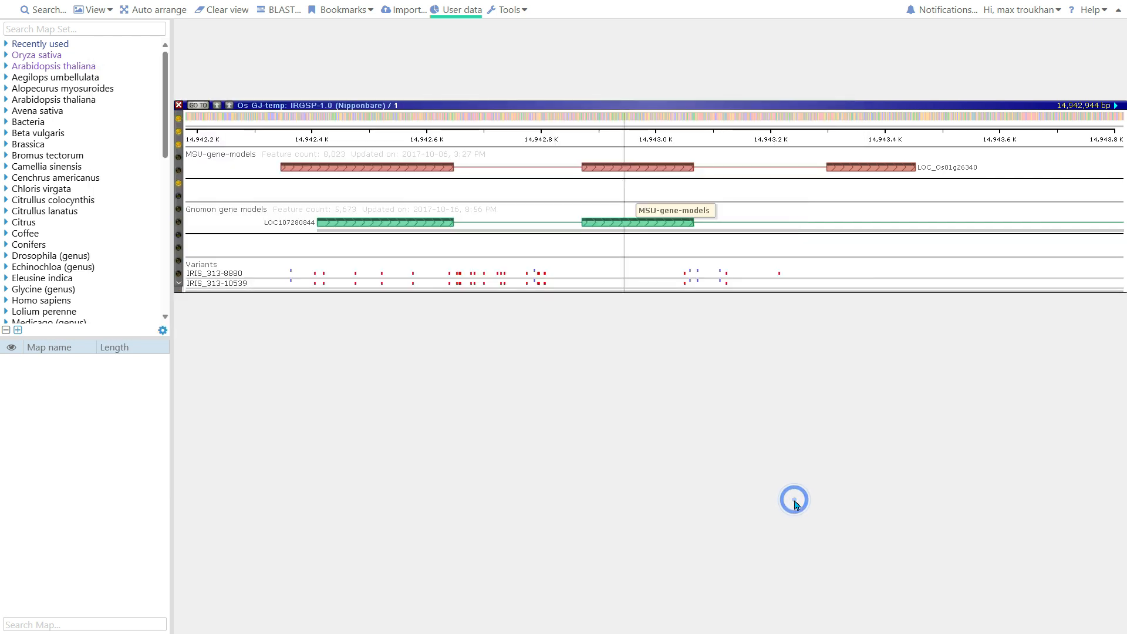
# Examine the SNP translation of IRIS_313-8880 and IRIS_313-10539, including individual amino acid changes and the sequence copy options.
pyautogui.rightClick(395, 277)
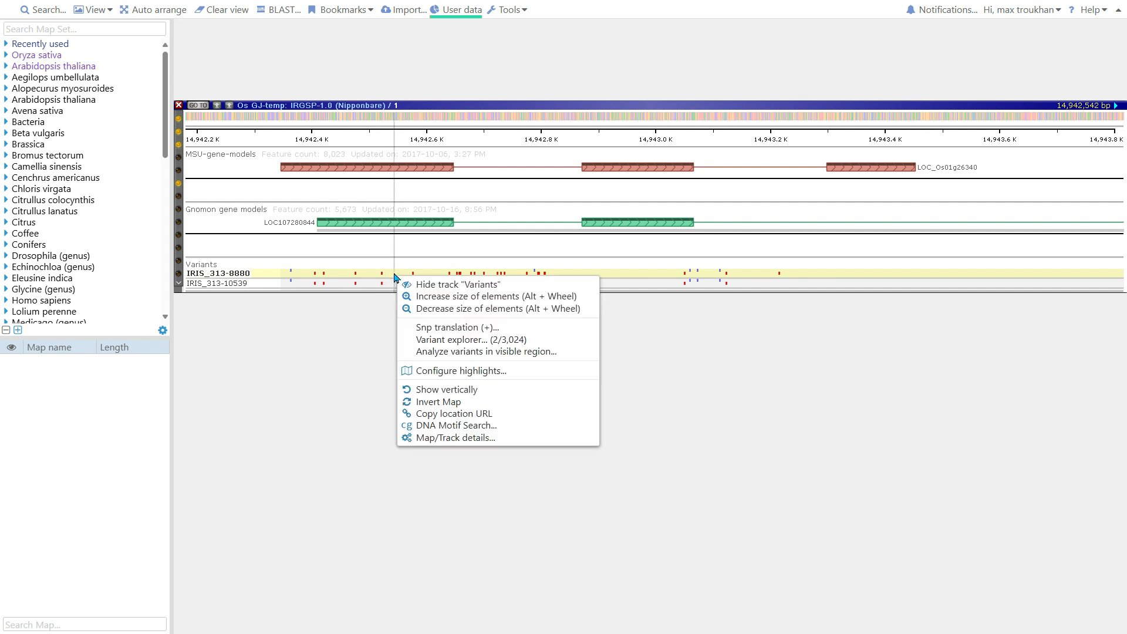
pyautogui.click(435, 333)
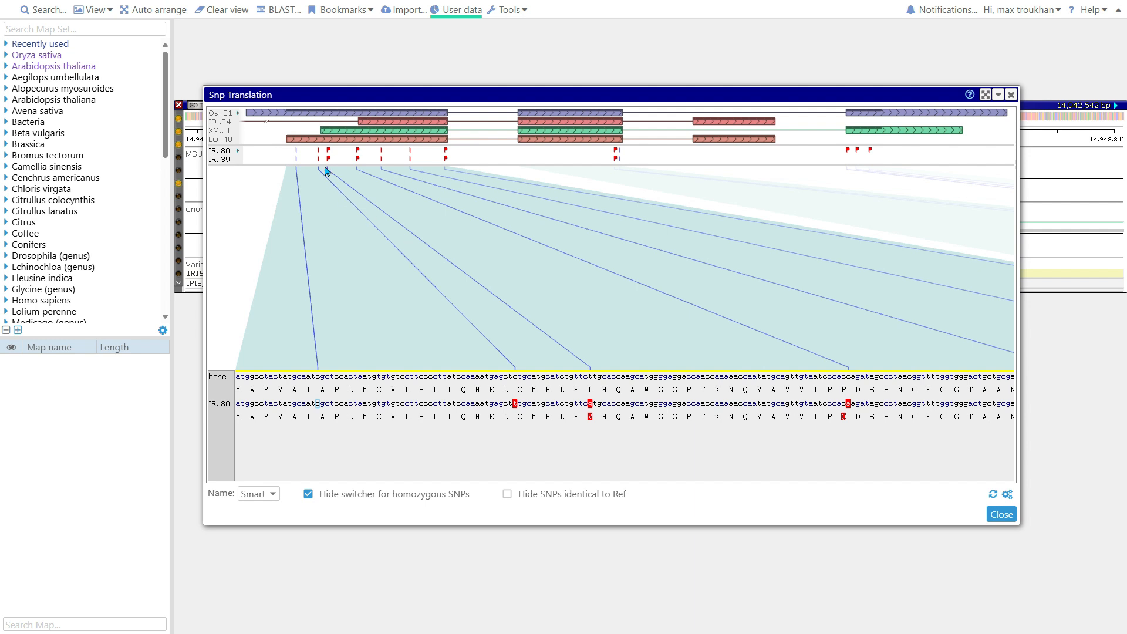
pyautogui.click(357, 152)
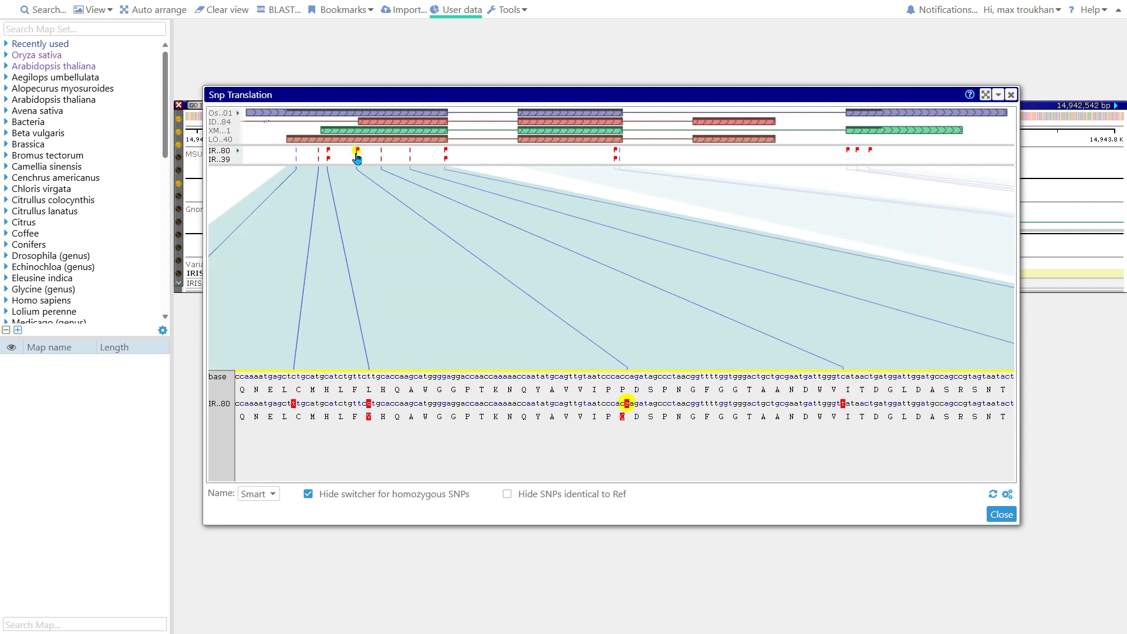
pyautogui.click(615, 160)
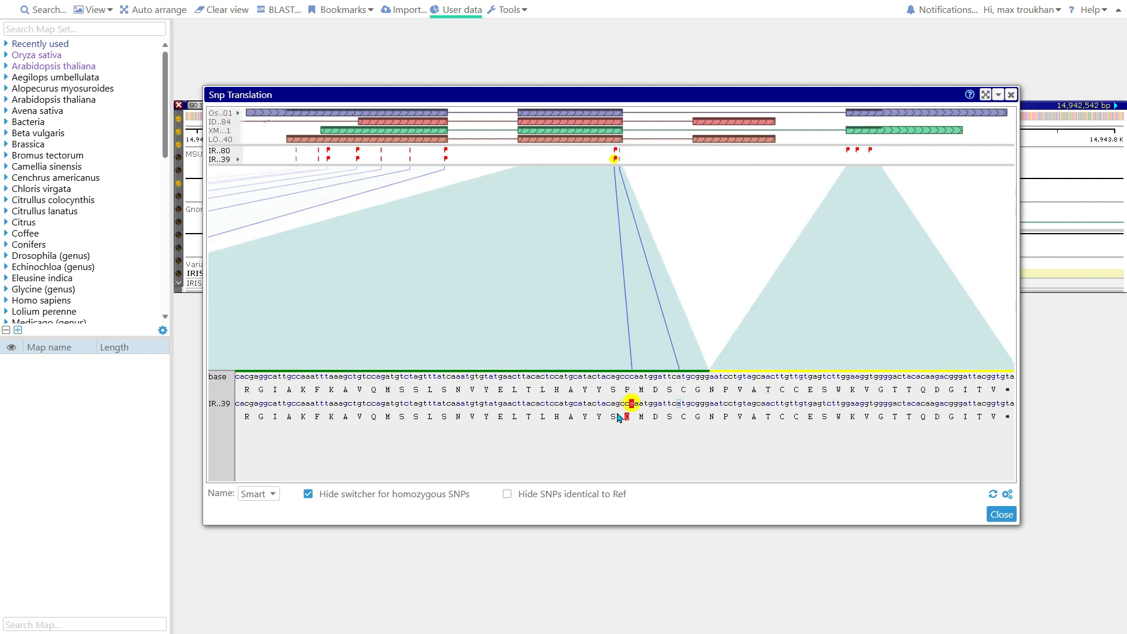
pyautogui.rightClick(590, 417)
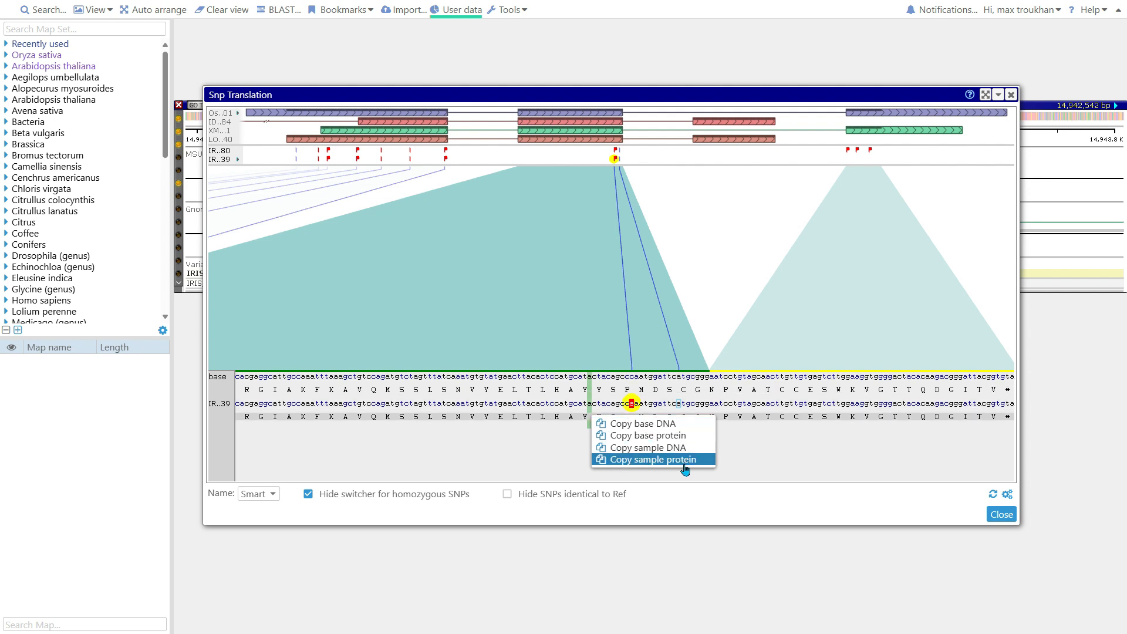
pyautogui.click(1002, 515)
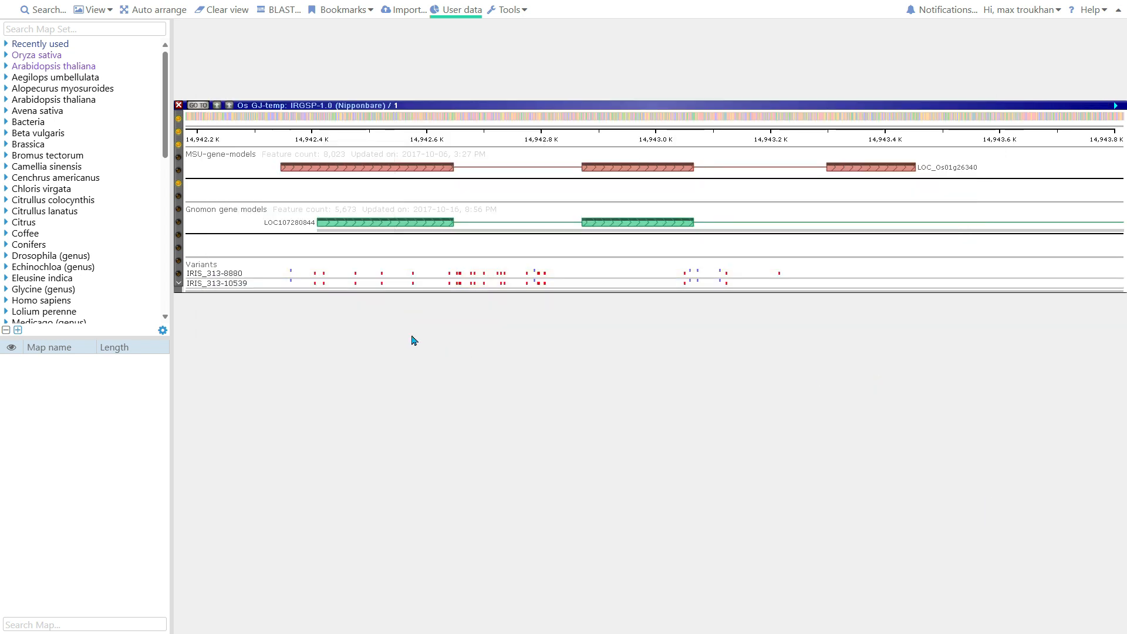
# Open the local variants table for sample IRIS_313-10539 at 14,942,421 bp.
pyautogui.moveTo(322, 289)
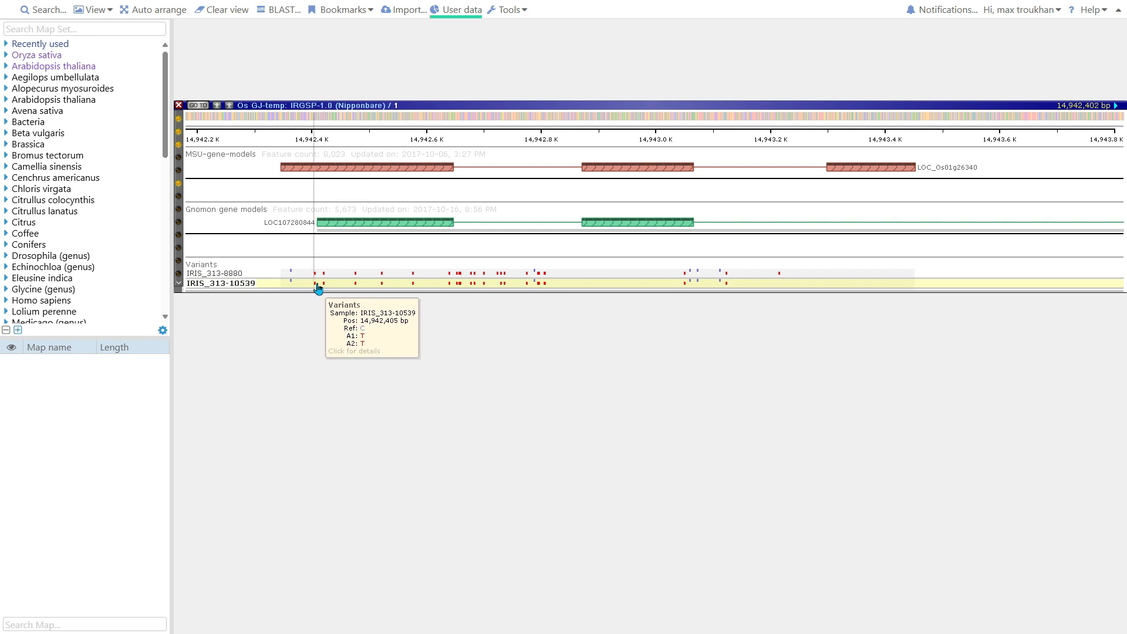
pyautogui.click(326, 284)
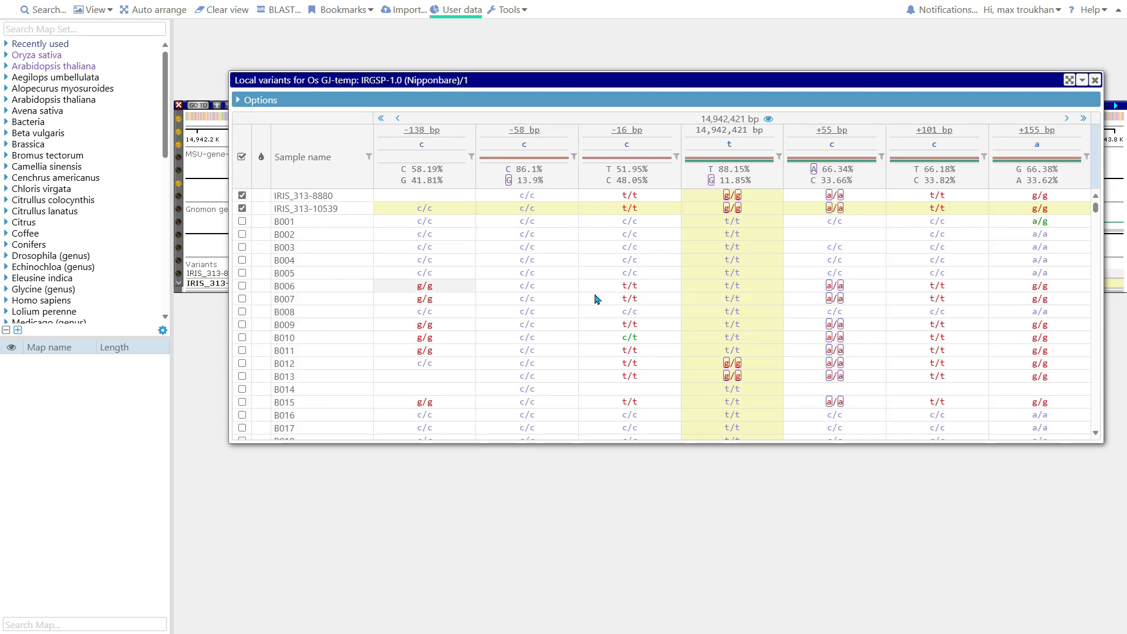
pyautogui.moveTo(739, 218)
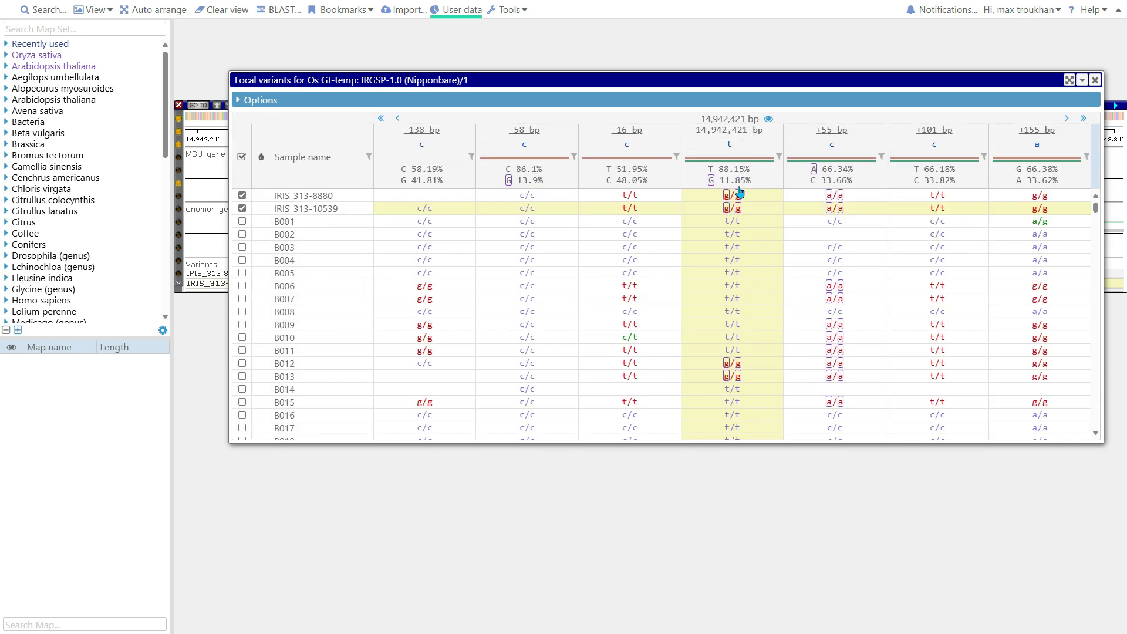
pyautogui.moveTo(744, 186)
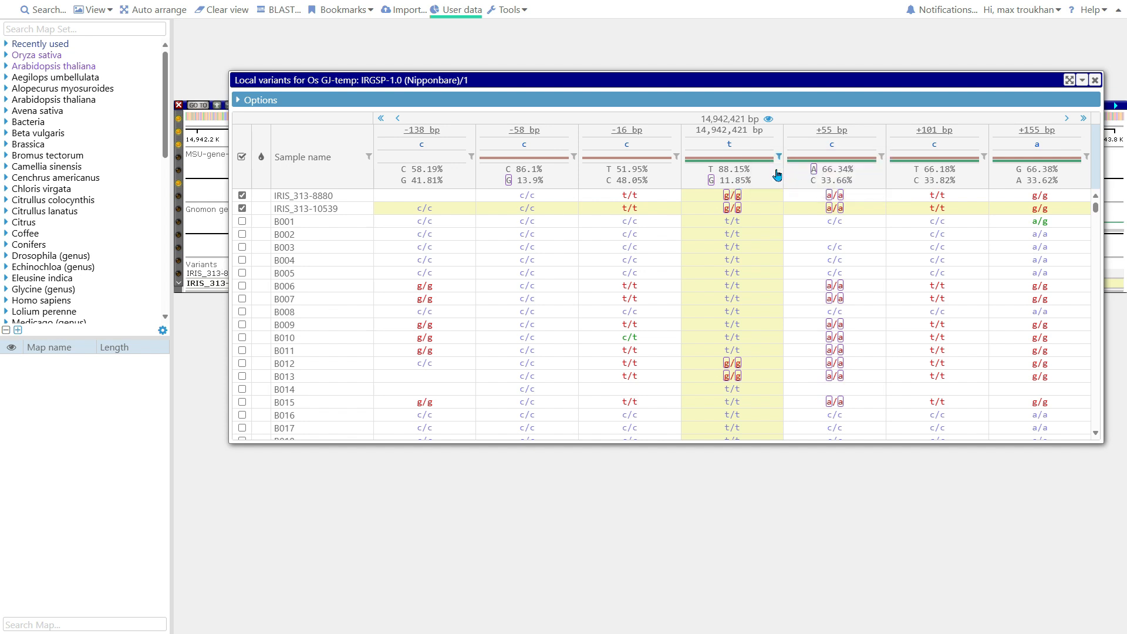
# Filter out the T/T genotypes at 14,942,421 bp and add sample B031 to the map's variants track.
pyautogui.click(779, 157)
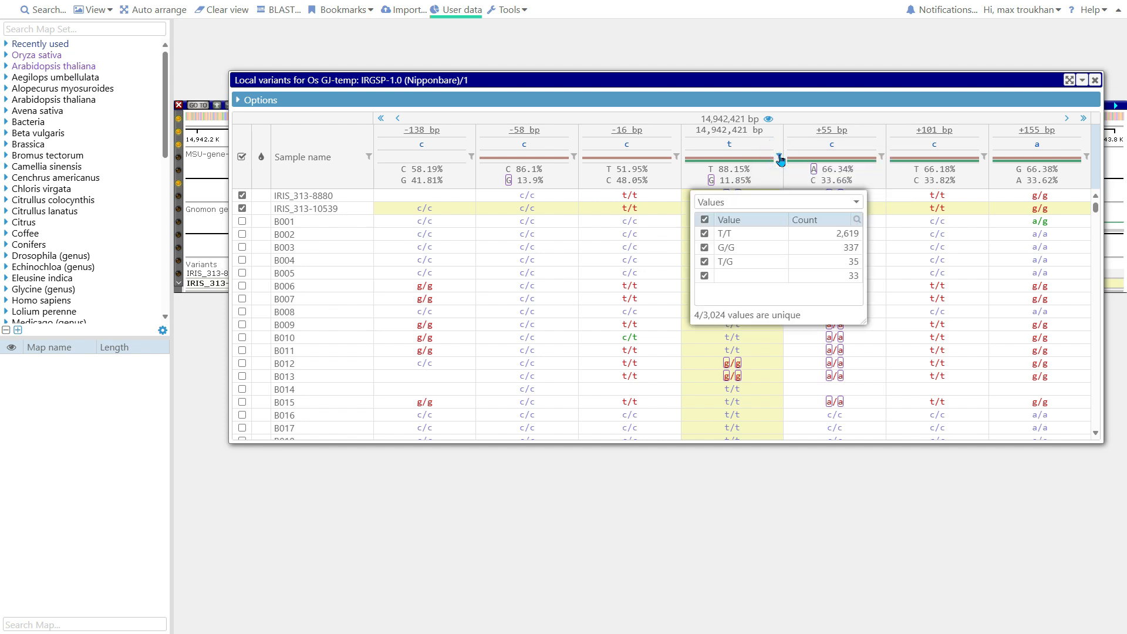
pyautogui.click(705, 234)
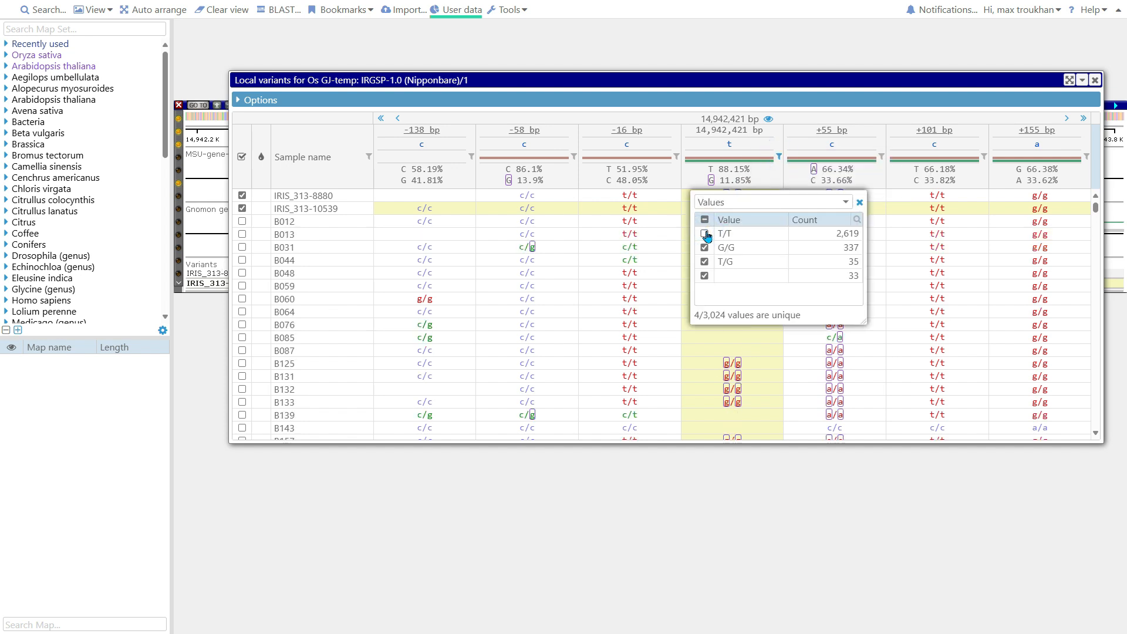
pyautogui.click(768, 379)
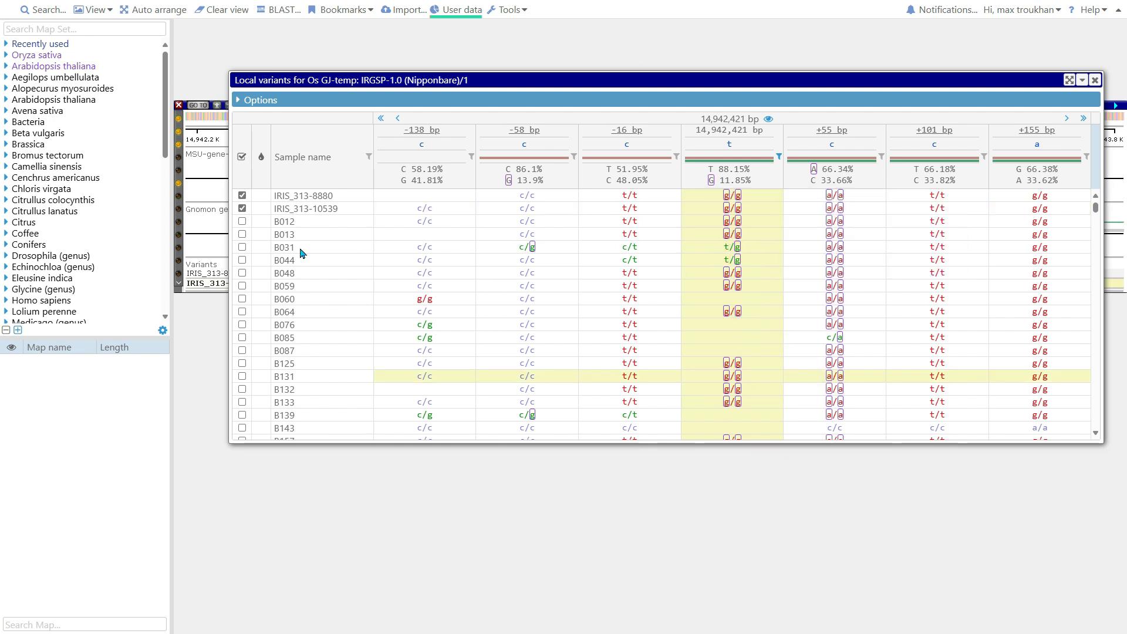
pyautogui.click(244, 250)
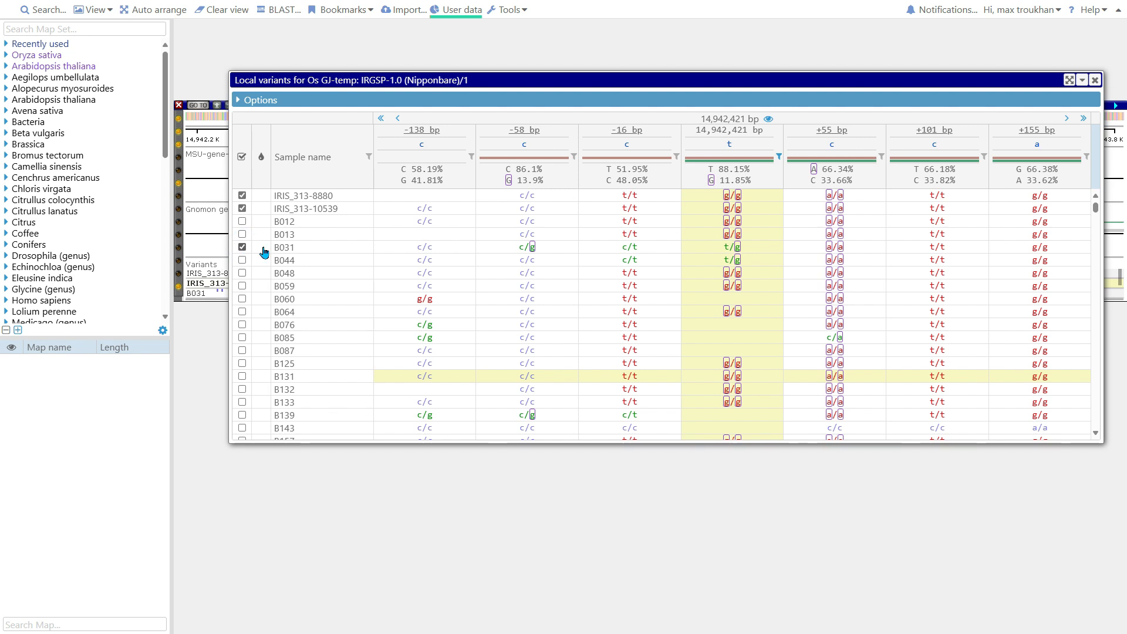
pyautogui.click(1095, 80)
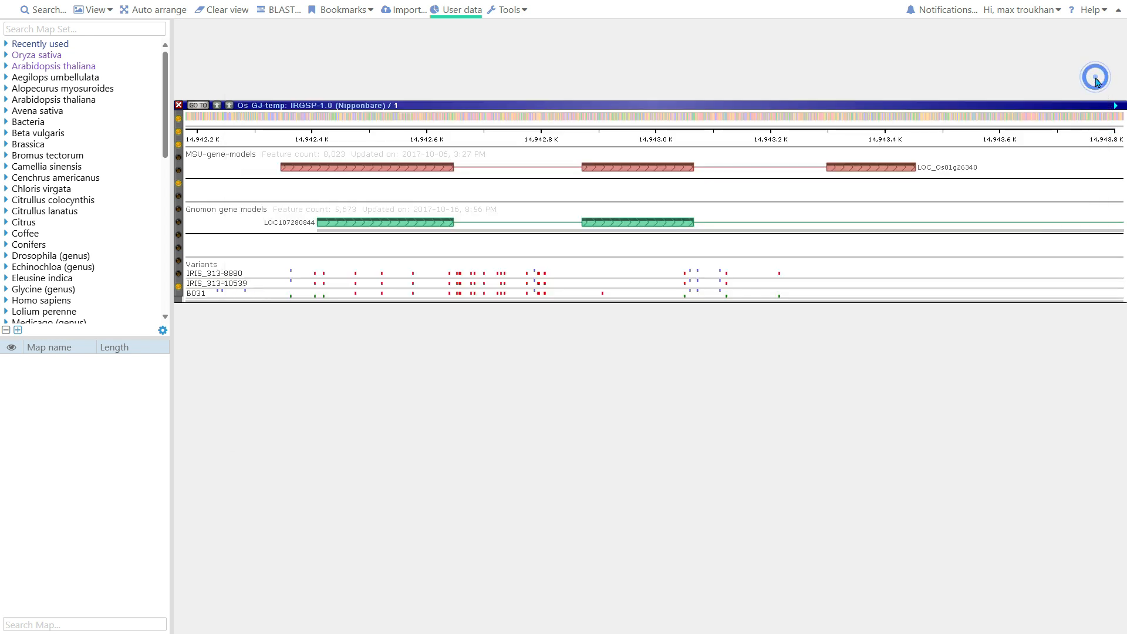
# Open the SNP translation of the displayed samples and switch B031's heterozygous SNP at 14,943,050 bp to allele A.
pyautogui.rightClick(480, 284)
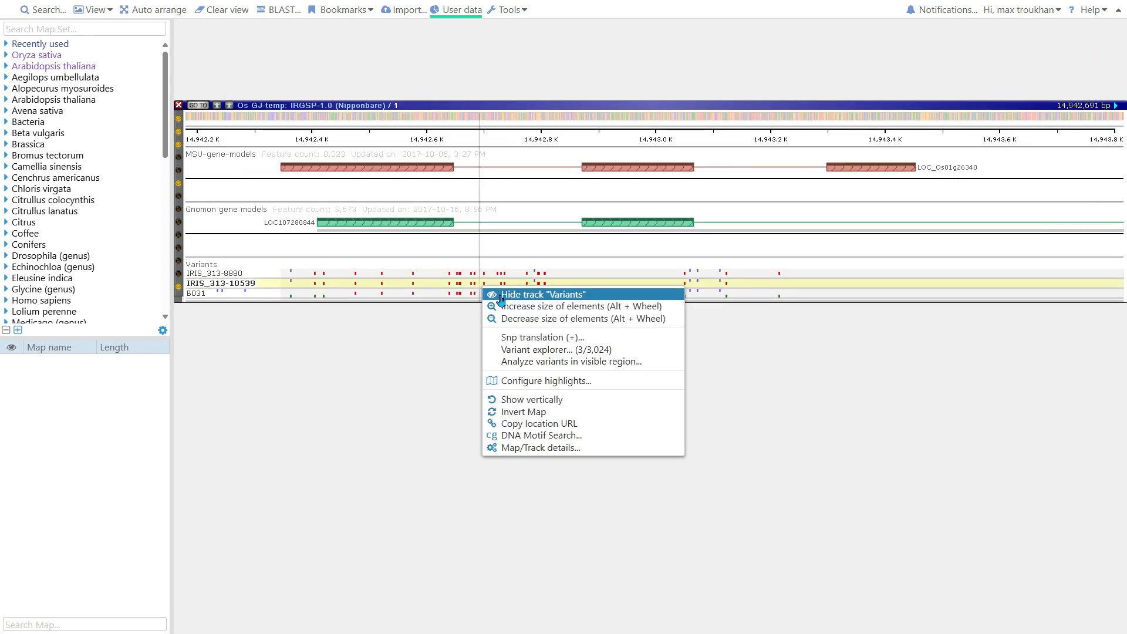
pyautogui.click(534, 339)
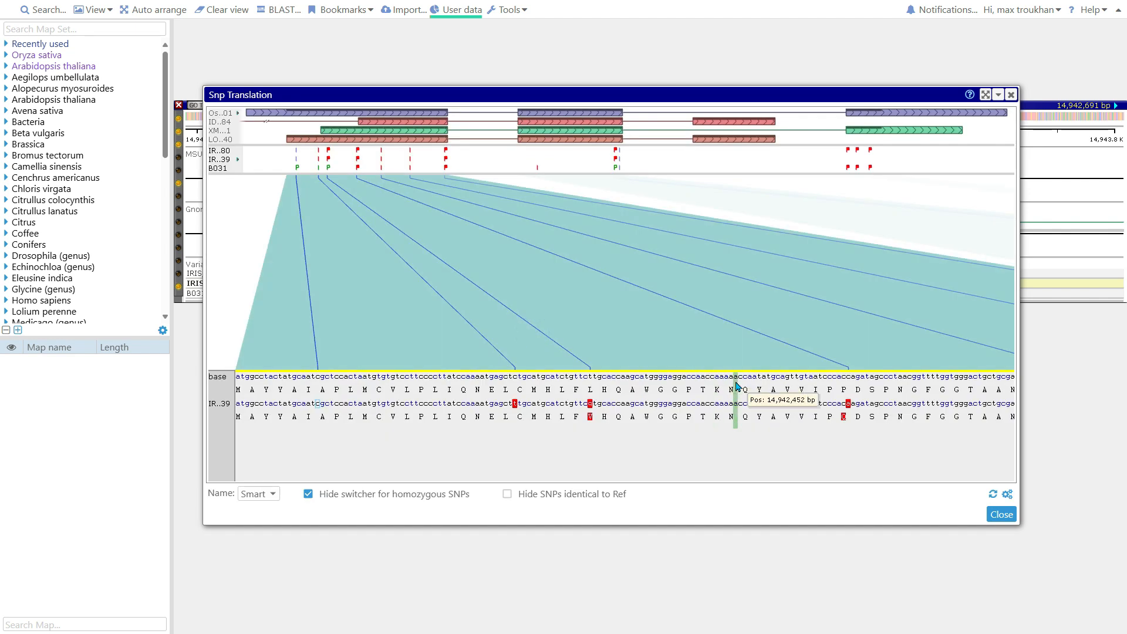
pyautogui.click(616, 169)
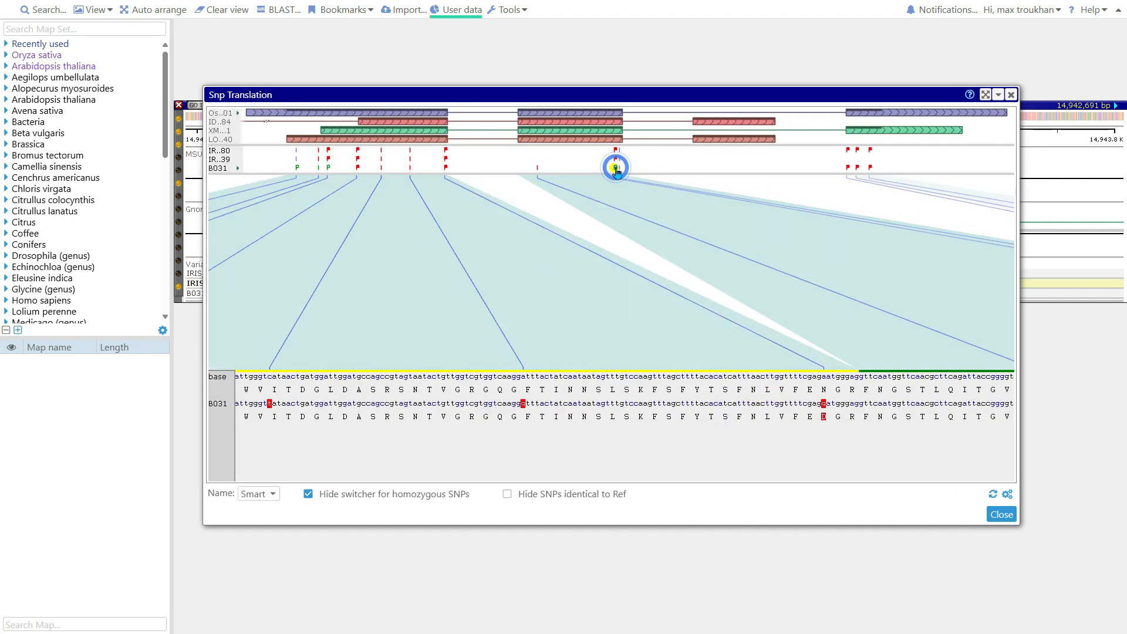
pyautogui.moveTo(632, 408)
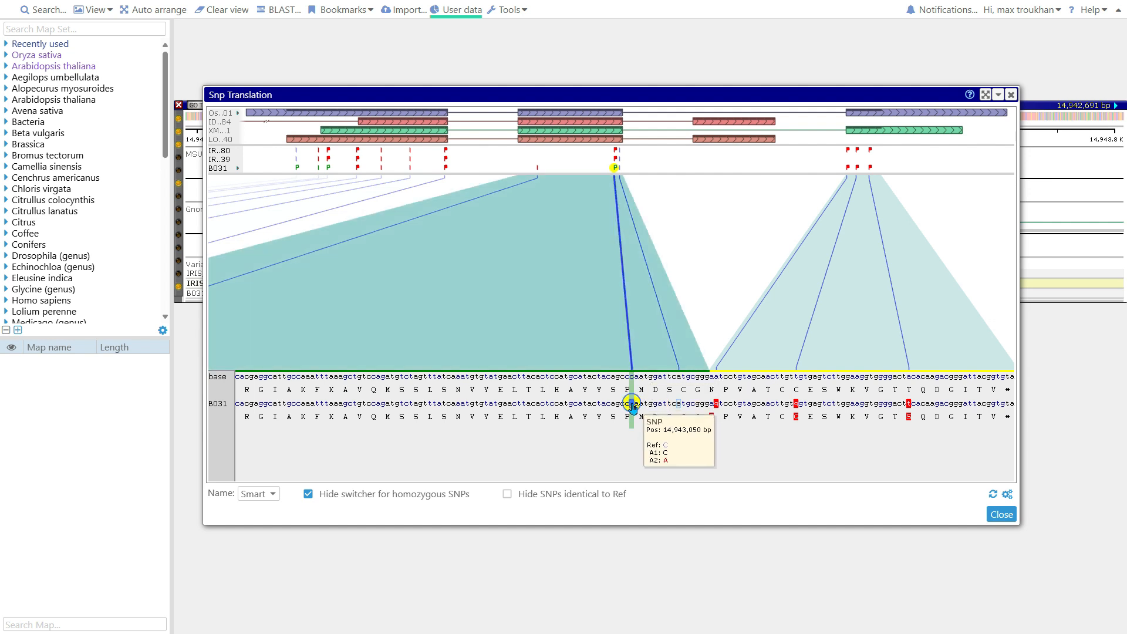
pyautogui.click(633, 406)
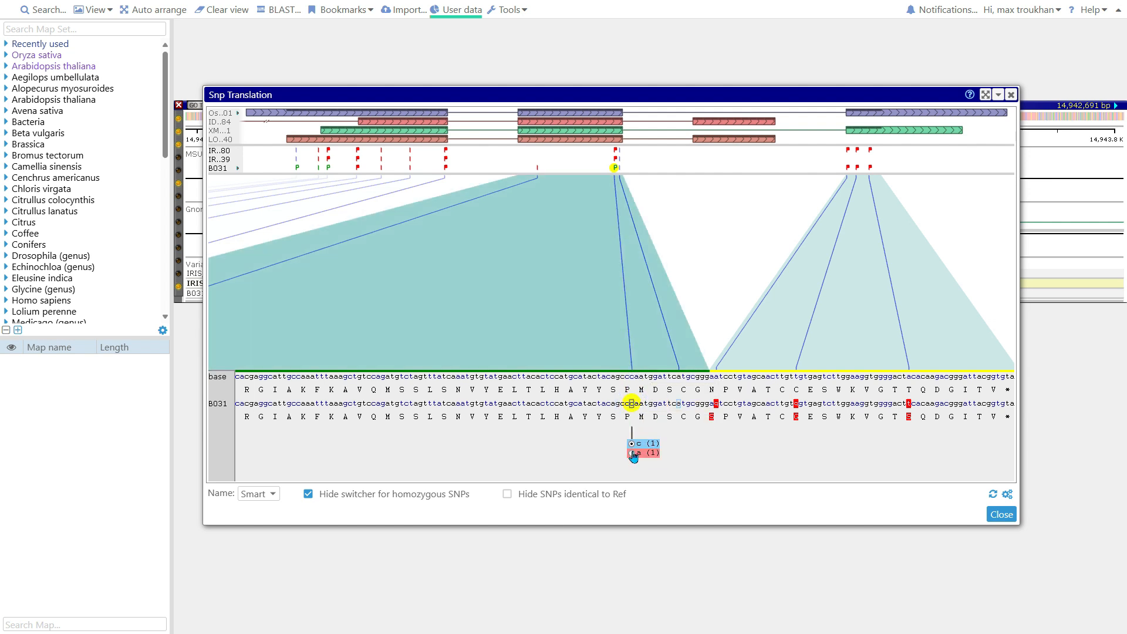
pyautogui.click(632, 454)
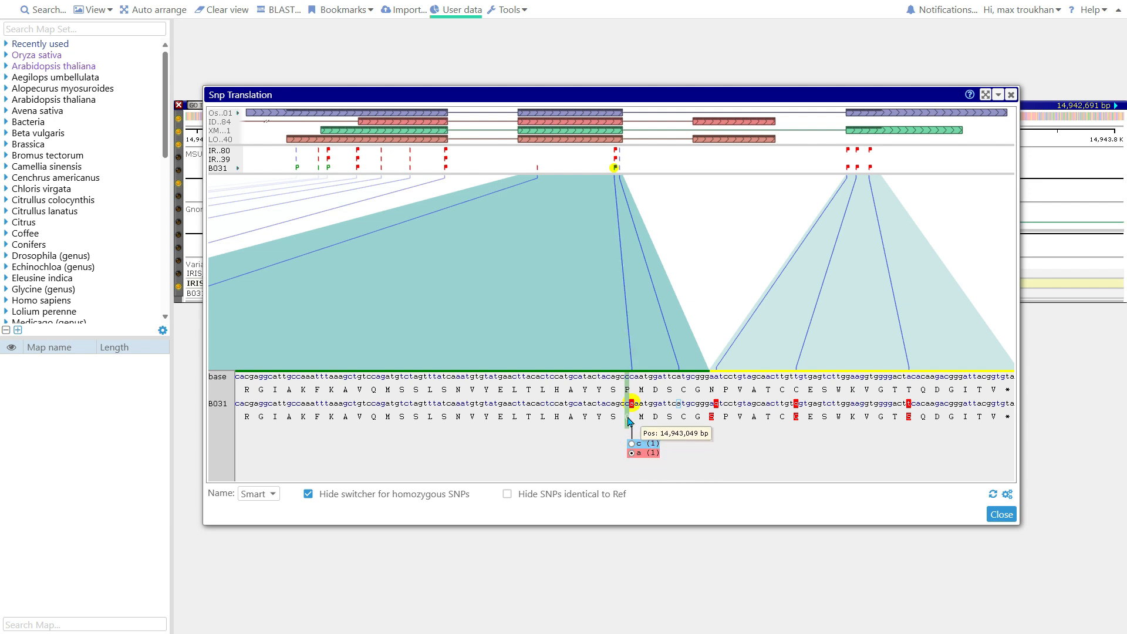